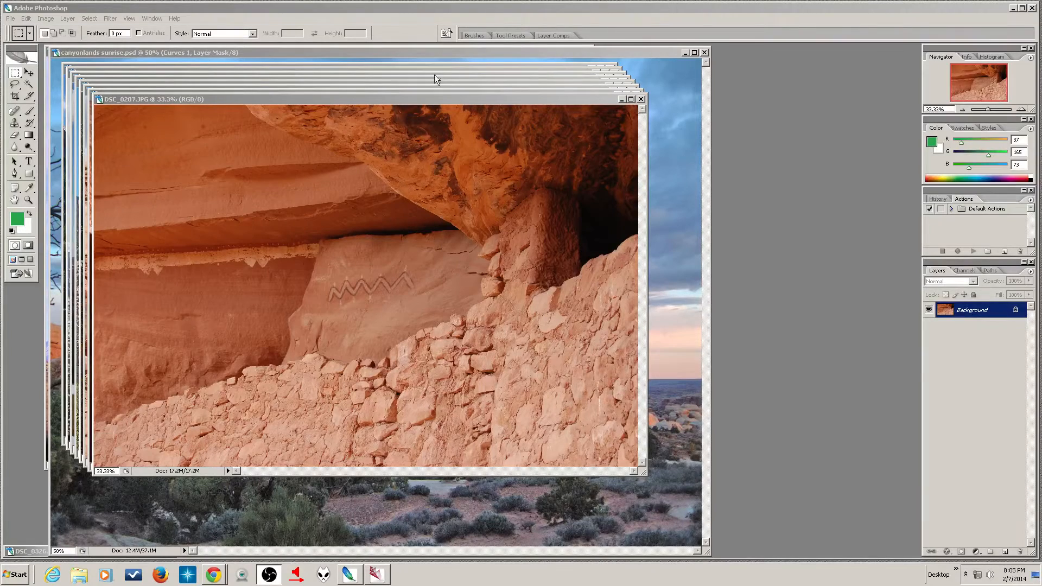
Bring canyonlands sunrise.psd forward and toggle the Curves 1 layer's visibility to compare the image with and without it, leaving it visible
{"action": "left_click", "coordinate": [436, 52]}
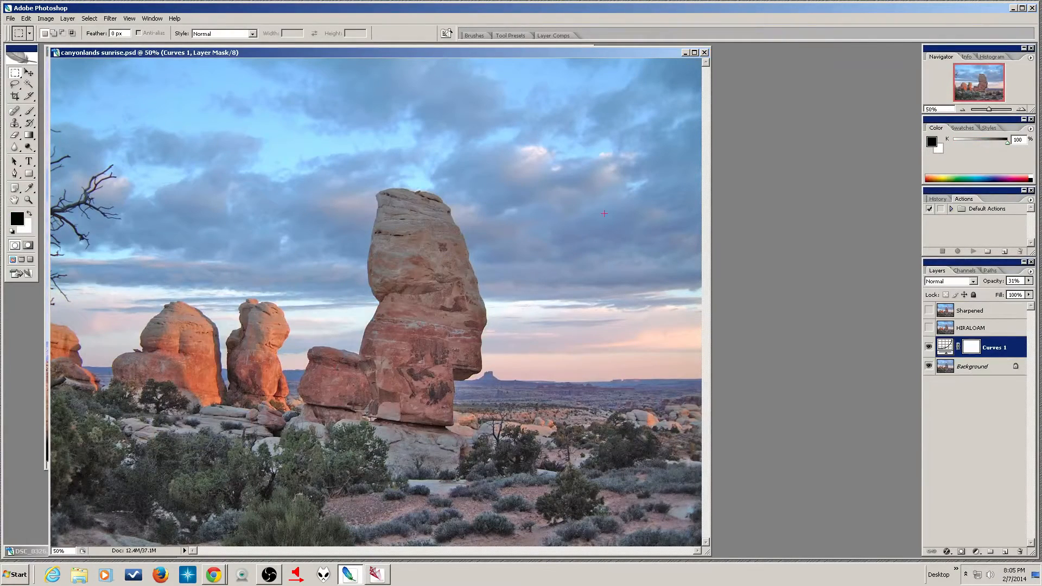
{"action": "left_click", "coordinate": [929, 348]}
{"action": "left_click", "coordinate": [929, 347]}
{"action": "left_click", "coordinate": [929, 347]}
{"action": "left_click", "coordinate": [929, 348]}
{"action": "left_click", "coordinate": [930, 347]}
{"action": "left_click", "coordinate": [929, 348]}
{"action": "left_click", "coordinate": [929, 347]}
{"action": "left_click", "coordinate": [930, 348]}
{"action": "left_click", "coordinate": [928, 350]}
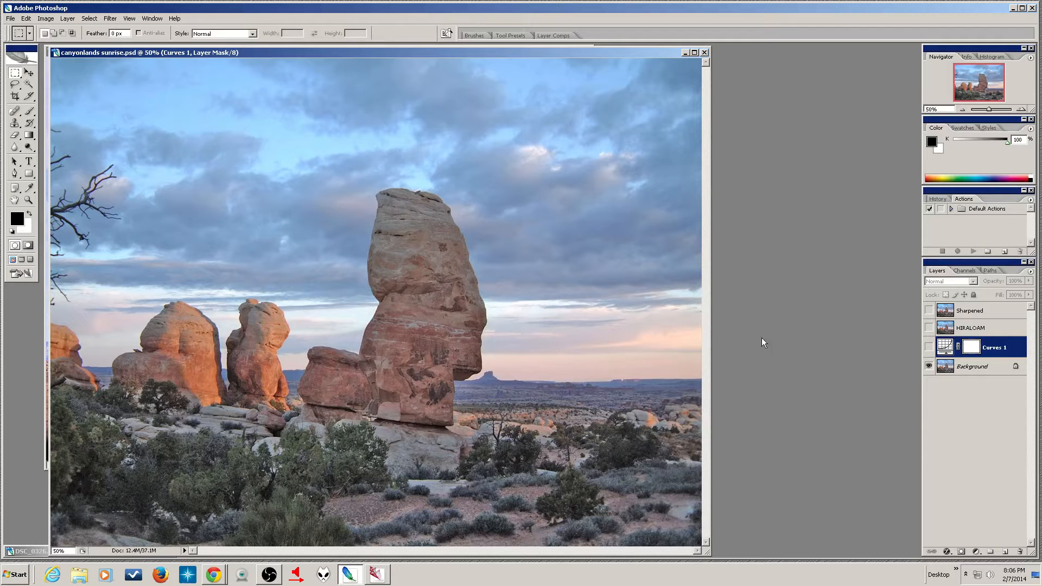
{"action": "left_click", "coordinate": [929, 346]}
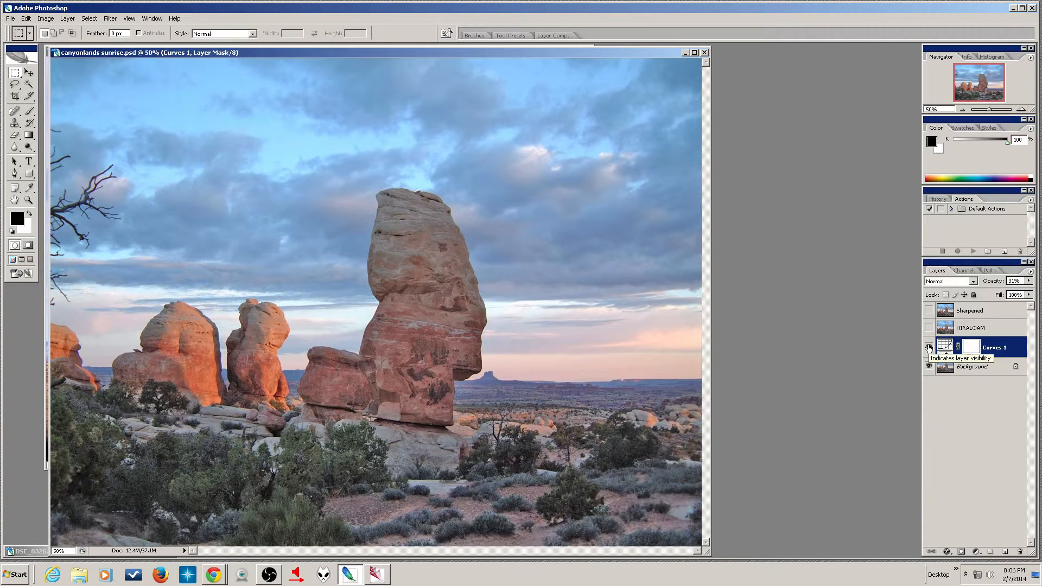
Open the Curves 1 adjustment for editing and move its dialog away from the large rock formation
{"action": "double_click", "coordinate": [945, 346]}
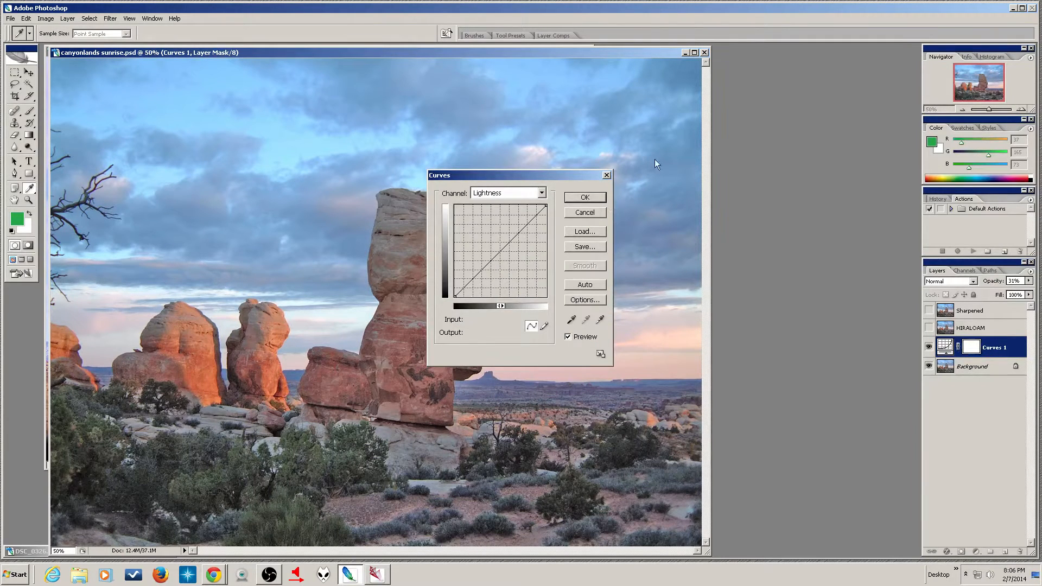
{"action": "left_click_drag", "start_coordinate": [549, 175], "coordinate": [713, 98]}
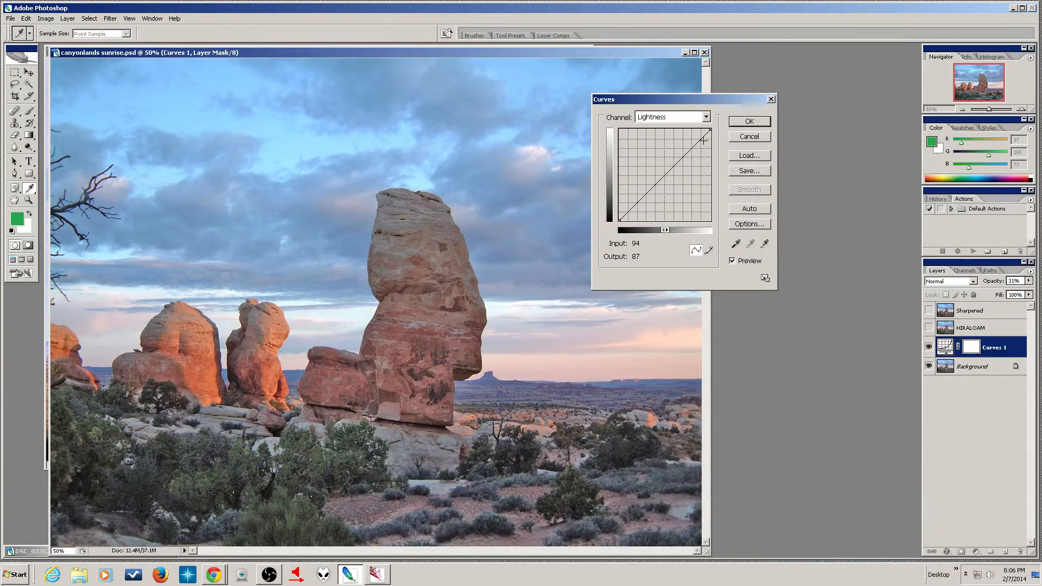
Try Lightness shadow endpoints at inputs 14 and 26 and a highlight endpoint at input 80, and restore the straight diagonal
{"action": "left_click", "coordinate": [620, 219]}
{"action": "left_click_drag", "start_coordinate": [620, 219], "coordinate": [634, 228]}
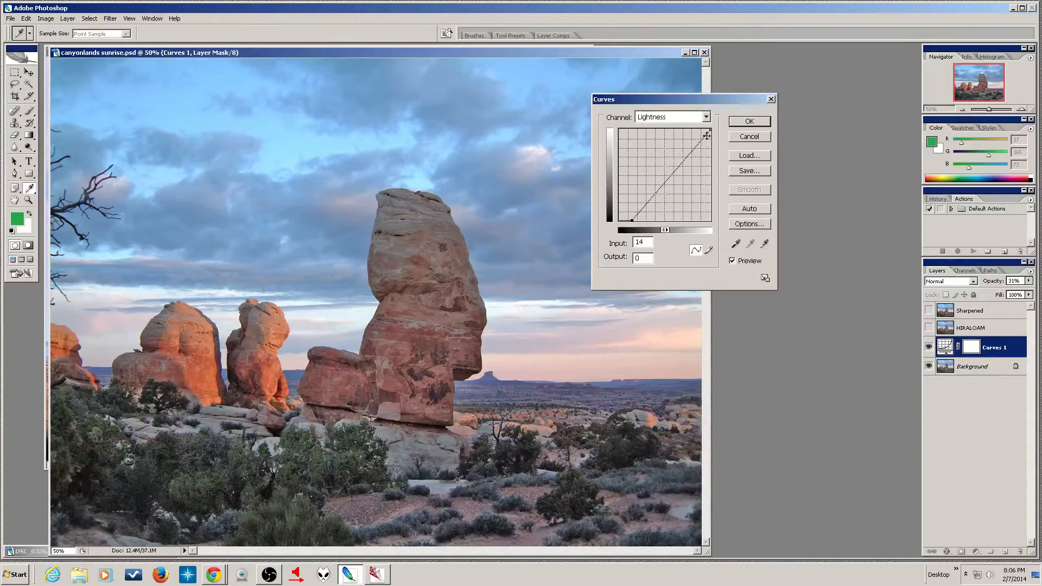
{"action": "left_click_drag", "start_coordinate": [712, 128], "coordinate": [693, 129]}
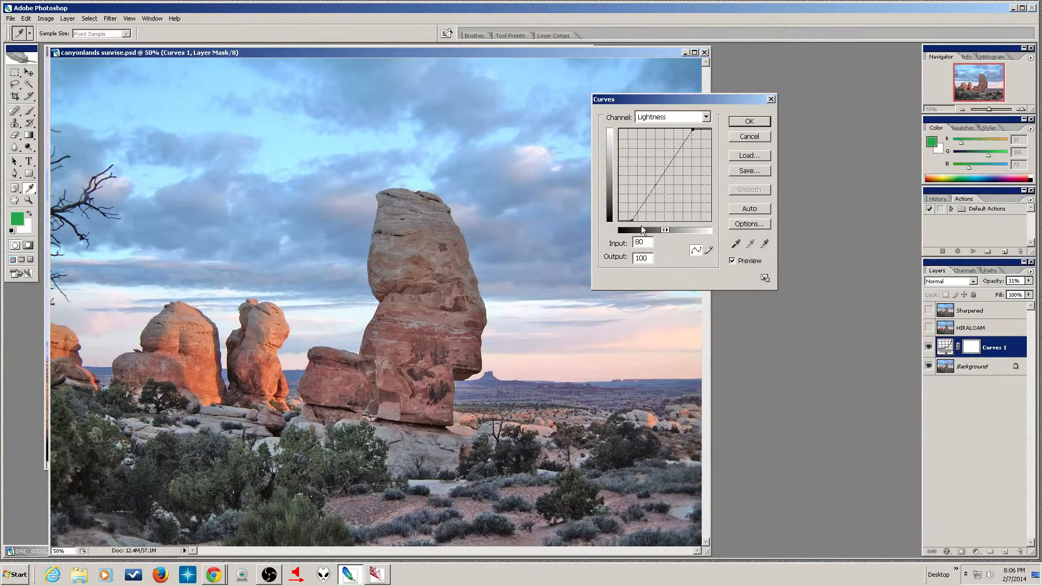
{"action": "left_click_drag", "start_coordinate": [631, 219], "coordinate": [643, 221]}
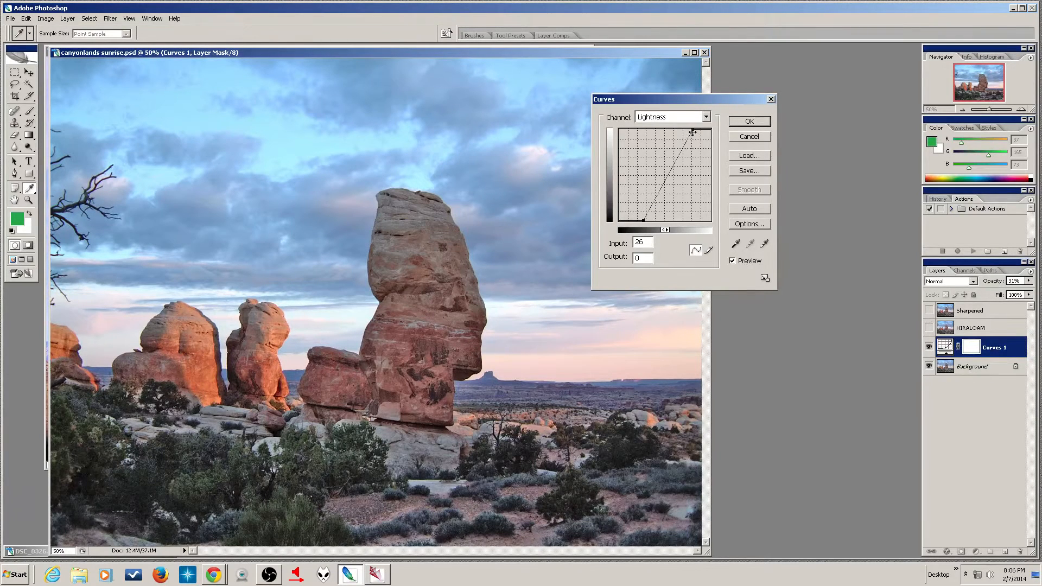
{"action": "left_click_drag", "start_coordinate": [692, 129], "coordinate": [718, 128]}
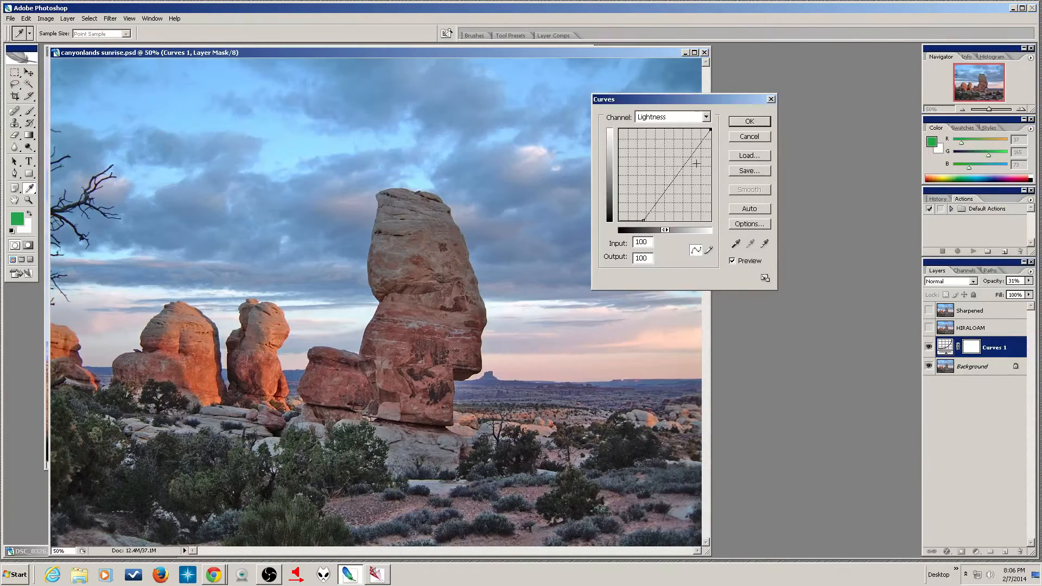
{"action": "left_click_drag", "start_coordinate": [644, 221], "coordinate": [615, 233]}
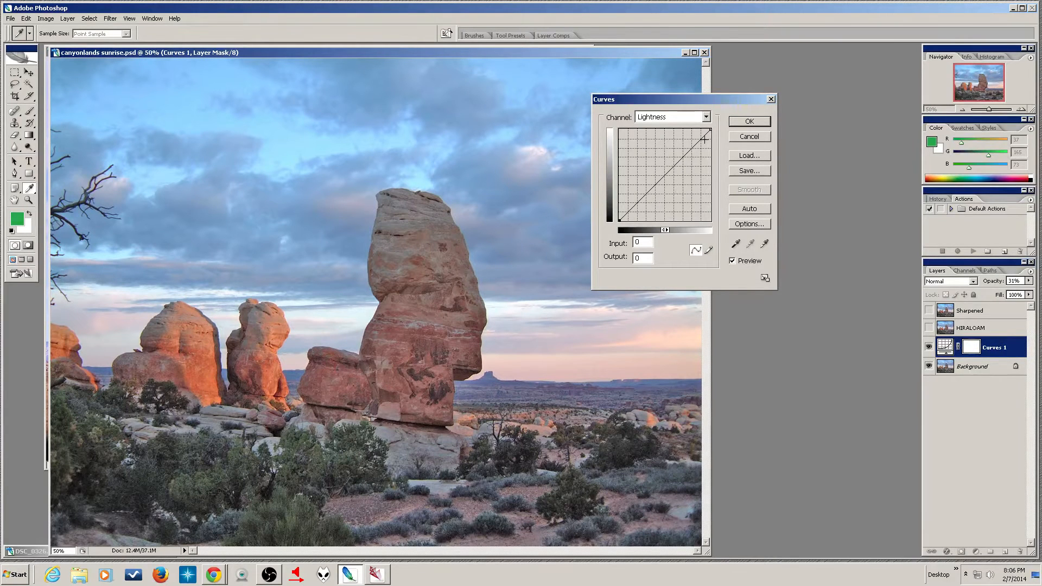
Switch the curve to the a channel and compare its coarse and fine grids, leaving the fine grid on
{"action": "left_click", "coordinate": [706, 117]}
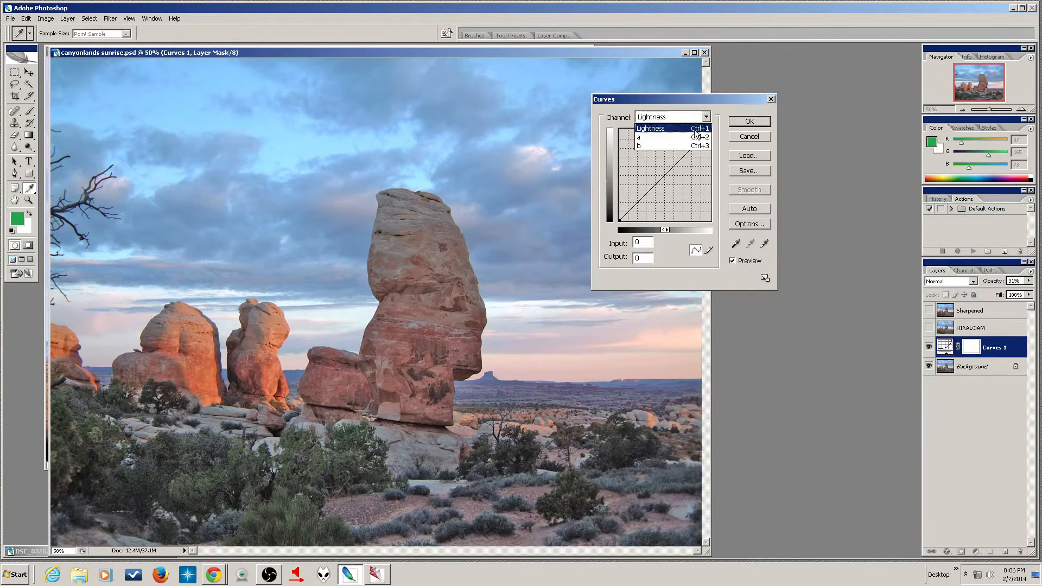
{"action": "left_click", "coordinate": [696, 138]}
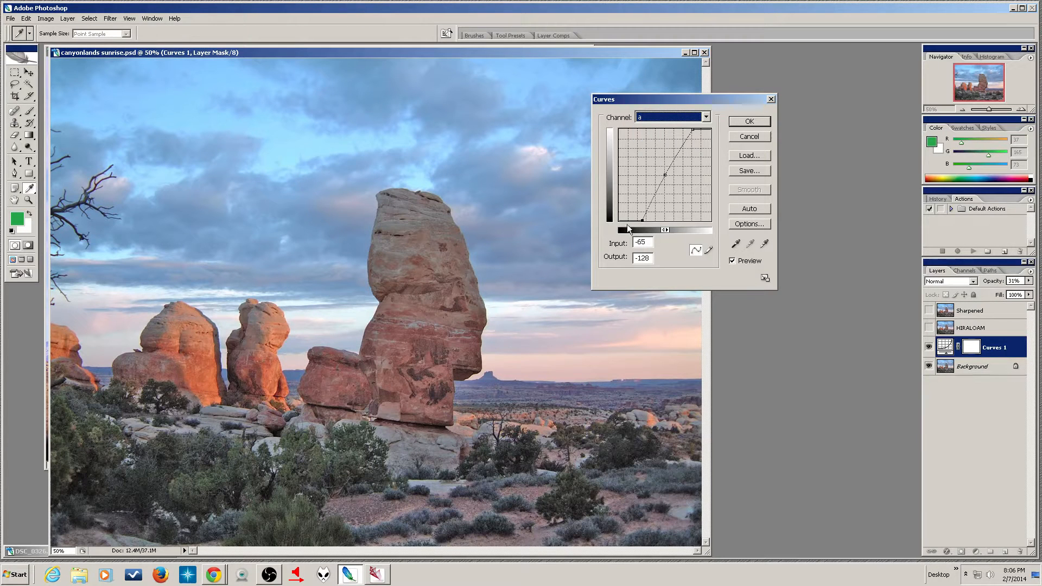
{"action": "left_click", "coordinate": [643, 161], "text": "alt"}
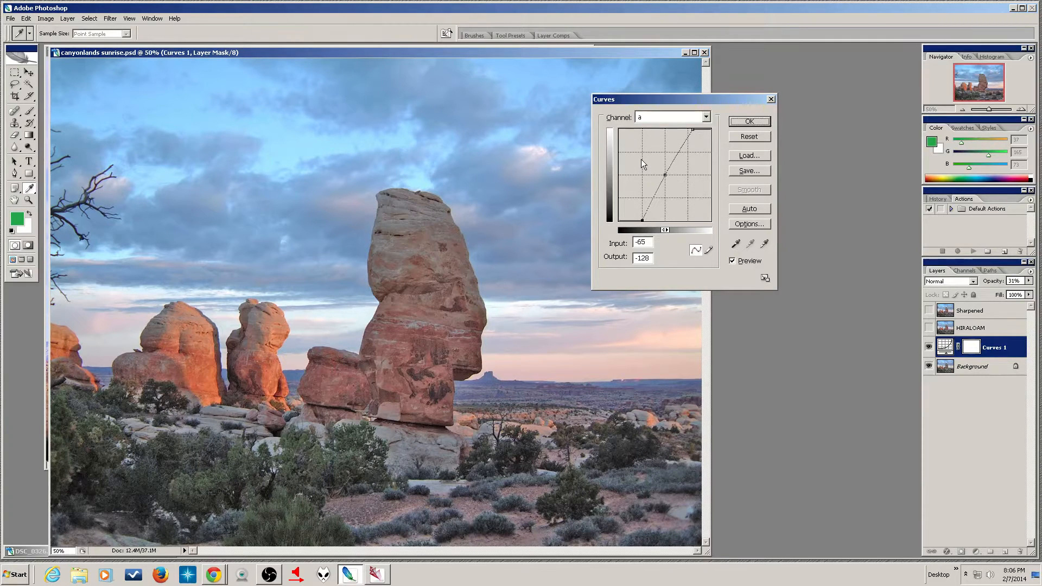
{"action": "left_click", "coordinate": [642, 160], "text": "alt"}
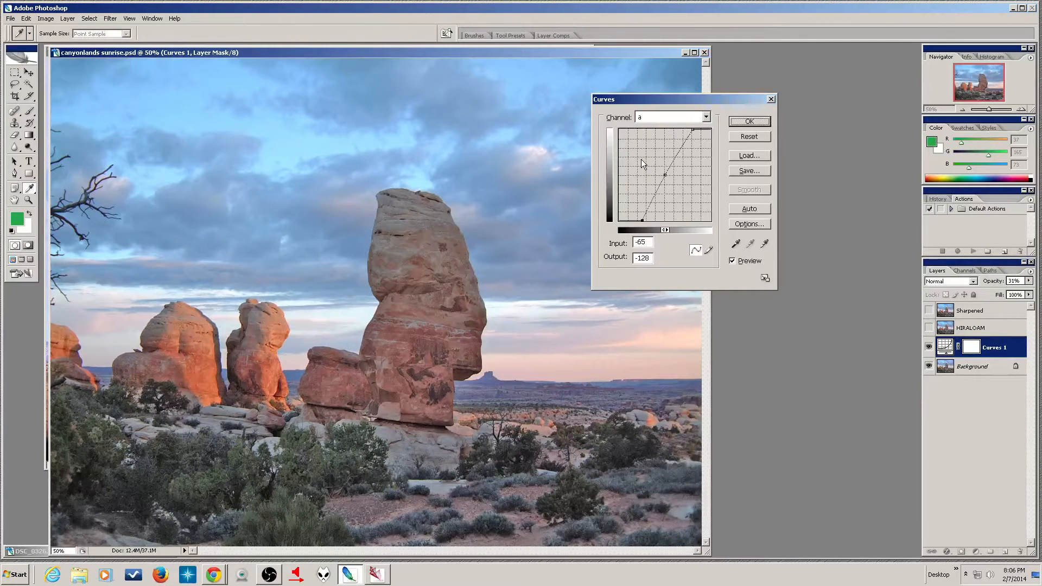
{"action": "left_click", "coordinate": [642, 160], "text": "alt"}
{"action": "left_click", "coordinate": [642, 160], "text": "alt"}
{"action": "left_click", "coordinate": [643, 162], "text": "alt"}
{"action": "left_click", "coordinate": [642, 162], "text": "alt"}
{"action": "left_click", "coordinate": [643, 163], "text": "alt"}
{"action": "left_click", "coordinate": [642, 163], "text": "alt"}
Try shifting the a curve's midpoint to input 17, output -15, and to input -28, output -2
{"action": "left_click_drag", "start_coordinate": [666, 175], "coordinate": [672, 181]}
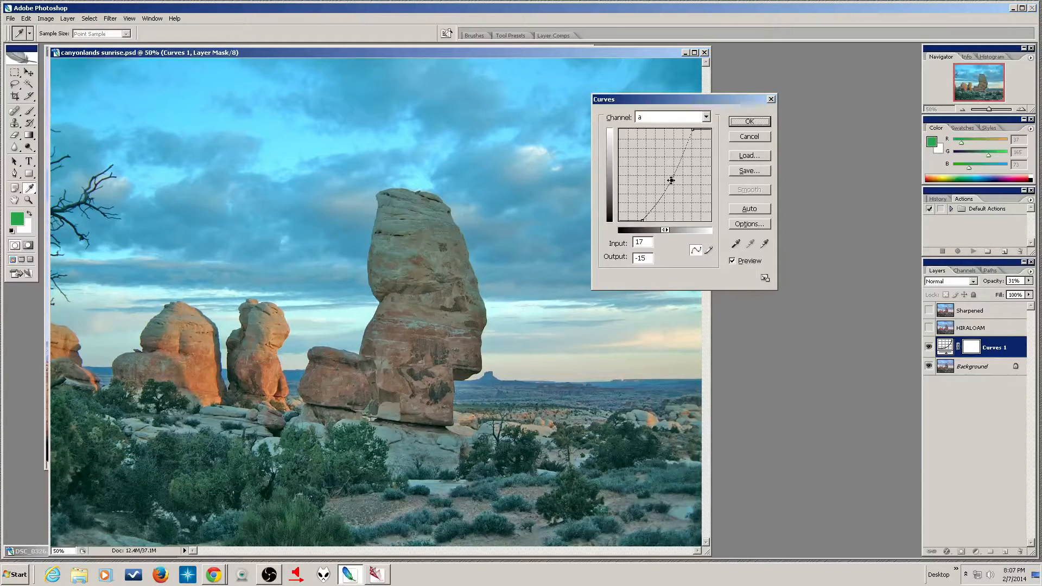
{"action": "left_click_drag", "start_coordinate": [672, 181], "coordinate": [664, 176]}
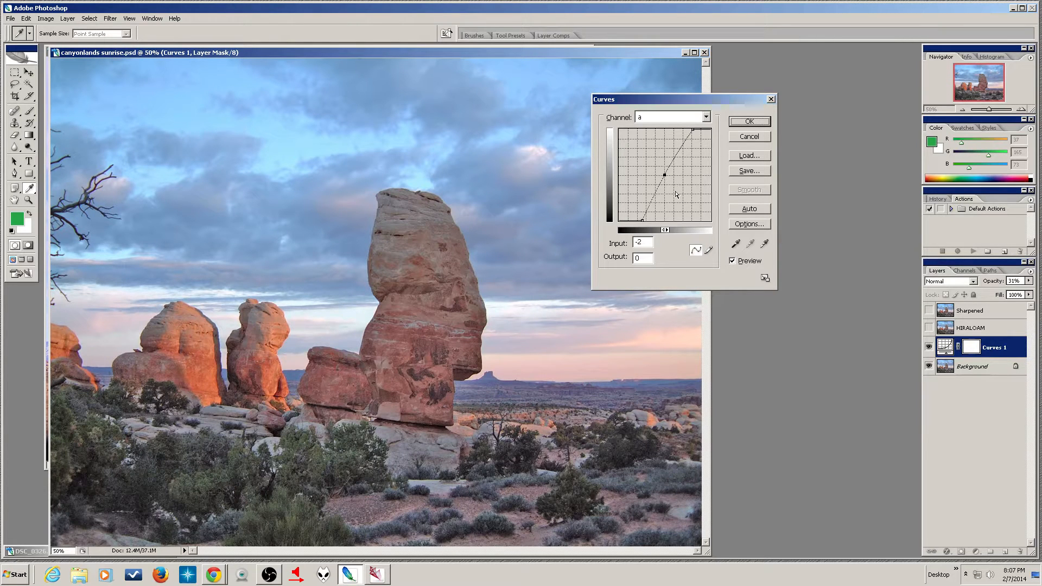
{"action": "key", "text": "Right"}
{"action": "key", "text": "Right"}
{"action": "key", "text": "Right"}
{"action": "key", "text": "Left"}
{"action": "key", "text": "Left"}
{"action": "key", "text": "Left"}
{"action": "key", "text": "Left"}
{"action": "key", "text": "Left"}
{"action": "key", "text": "Left"}
{"action": "key", "text": "Left"}
{"action": "key", "text": "Left"}
{"action": "key", "text": "Left"}
{"action": "key", "text": "Left"}
{"action": "key", "text": "Left"}
{"action": "key", "text": "Left"}
{"action": "key", "text": "Left"}
{"action": "key", "text": "Left"}
{"action": "key", "text": "Left"}
{"action": "key", "text": "Left"}
{"action": "key", "text": "Left"}
{"action": "key", "text": "Left"}
{"action": "key", "text": "Left"}
{"action": "key", "text": "Left"}
{"action": "key", "text": "Left"}
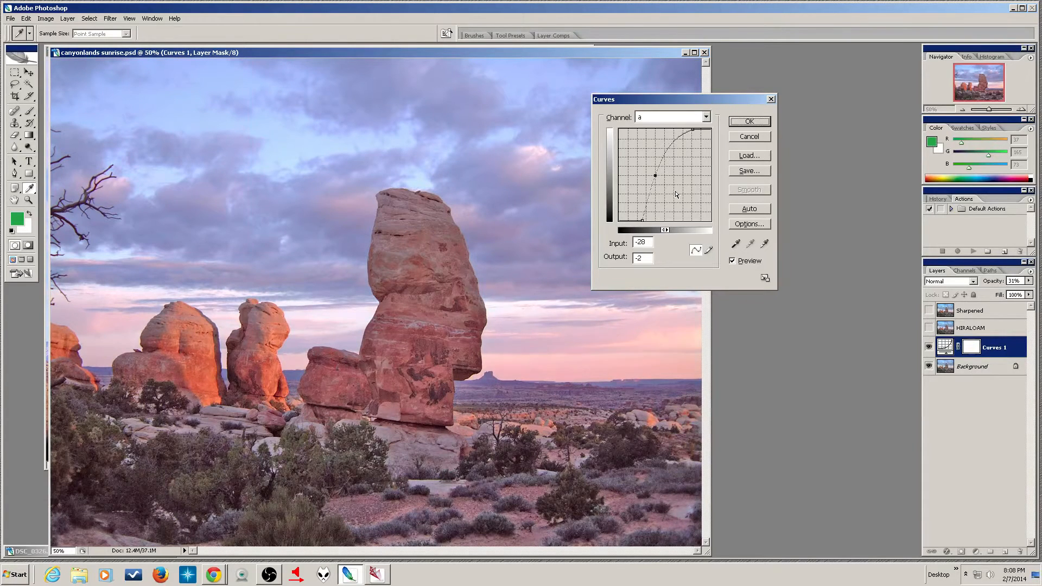
Nudge the a curve's midpoint back to near the center of the grid
{"action": "key", "text": "Right"}
{"action": "key", "text": "Right"}
{"action": "key", "text": "Right"}
{"action": "key", "text": "Right"}
{"action": "key", "text": "Right"}
{"action": "key", "text": "Right"}
{"action": "key", "text": "Right"}
{"action": "key", "text": "Right"}
{"action": "key", "text": "Right"}
{"action": "key", "text": "Right"}
{"action": "key", "text": "Right"}
{"action": "key", "text": "Right"}
{"action": "key", "text": "Right"}
{"action": "key", "text": "Right"}
{"action": "key", "text": "Right"}
{"action": "key", "text": "Right"}
{"action": "key", "text": "Right"}
{"action": "key", "text": "Right"}
{"action": "key", "text": "Right"}
{"action": "key", "text": "Right"}
{"action": "key", "text": "Right"}
{"action": "key", "text": "Right"}
{"action": "key", "text": "Right"}
{"action": "key", "text": "Right"}
{"action": "key", "text": "Right"}
{"action": "key", "text": "Right"}
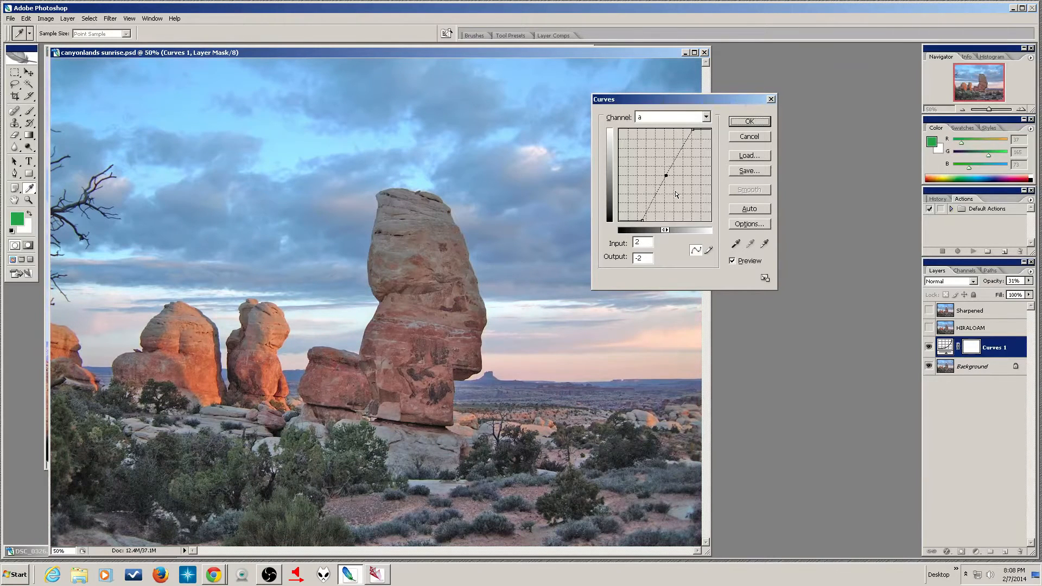
{"action": "key", "text": "Left"}
{"action": "key", "text": "Left"}
{"action": "key", "text": "Left"}
{"action": "key", "text": "Left"}
{"action": "key", "text": "Left"}
{"action": "key", "text": "Left"}
{"action": "key", "text": "Left"}
Switch to the b channel, try its upper endpoint at input 40, and return it to input 101, output 127
{"action": "left_click", "coordinate": [707, 116]}
{"action": "left_click", "coordinate": [680, 145]}
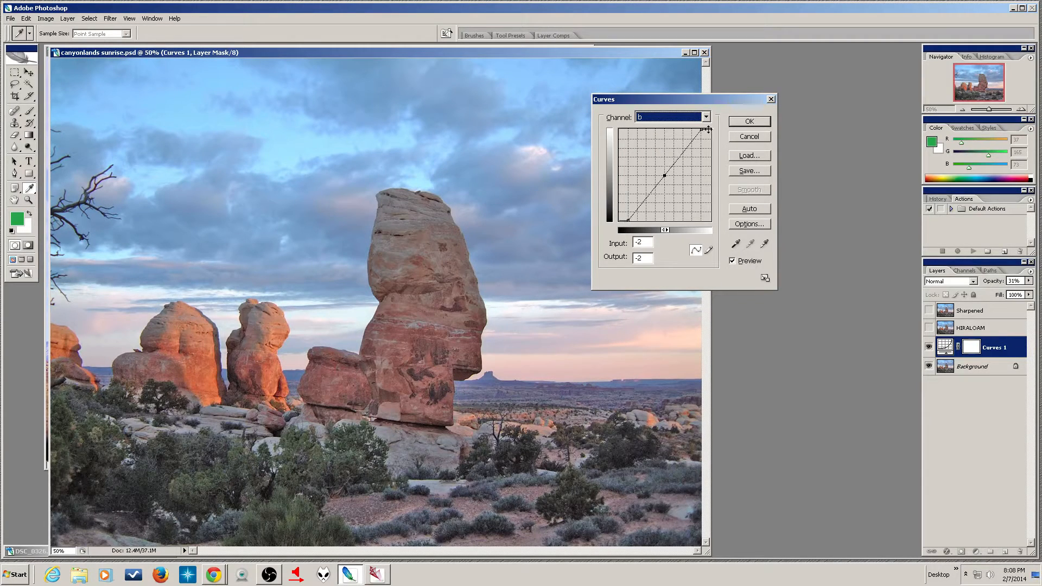
{"action": "left_click_drag", "start_coordinate": [701, 129], "coordinate": [680, 129]}
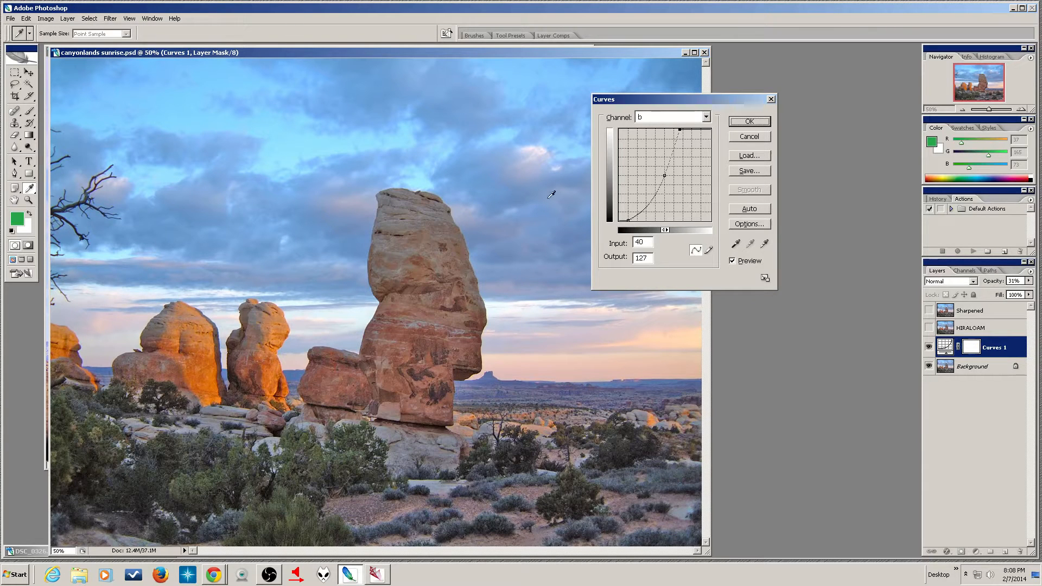
{"action": "left_click_drag", "start_coordinate": [682, 129], "coordinate": [702, 129]}
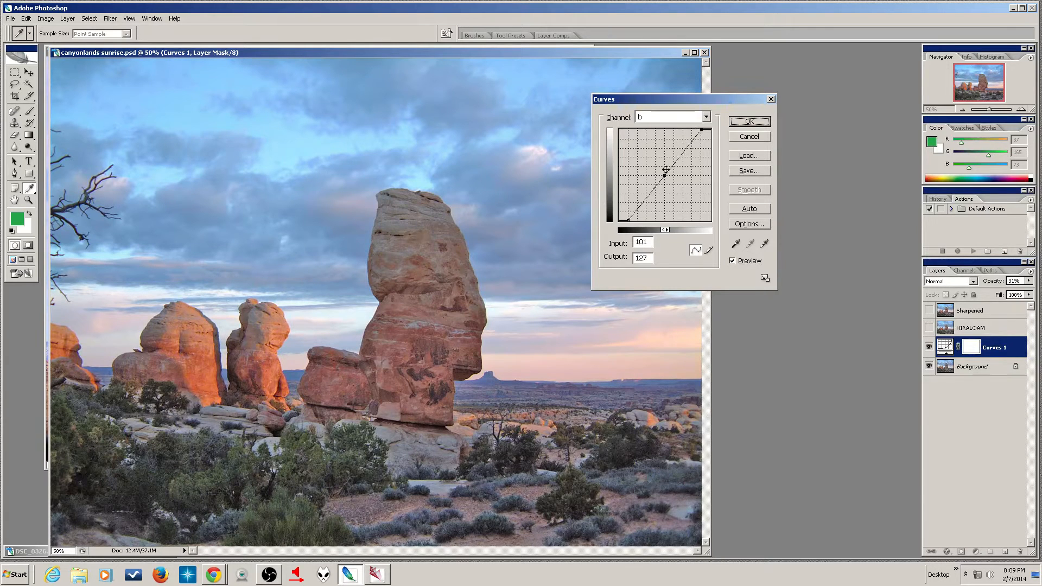
Try nudging the b curve's midpoint slightly upward and toward lower input values
{"action": "mouse_move", "coordinate": [665, 175]}
{"action": "left_mouse_down"}
{"action": "mouse_move", "coordinate": [642, 158]}
{"action": "mouse_move", "coordinate": [682, 196]}
{"action": "mouse_move", "coordinate": [695, 195]}
{"action": "mouse_move", "coordinate": [665, 175]}
{"action": "left_mouse_up"}
{"action": "key", "text": "Up"}
{"action": "key", "text": "Up"}
{"action": "key", "text": "Up"}
{"action": "key", "text": "Left"}
{"action": "key", "text": "Left"}
{"action": "key", "text": "Left"}
{"action": "key", "text": "Left"}
{"action": "key", "text": "Up"}
{"action": "key", "text": "Left"}
{"action": "key", "text": "Down"}
Pull both endpoints of the b curve inward and move its midpoint to input -19, output 16
{"action": "left_click", "coordinate": [695, 131]}
{"action": "left_click_drag", "start_coordinate": [695, 131], "coordinate": [692, 129]}
{"action": "left_click_drag", "start_coordinate": [628, 221], "coordinate": [636, 223]}
{"action": "left_click_drag", "start_coordinate": [663, 174], "coordinate": [658, 170]}
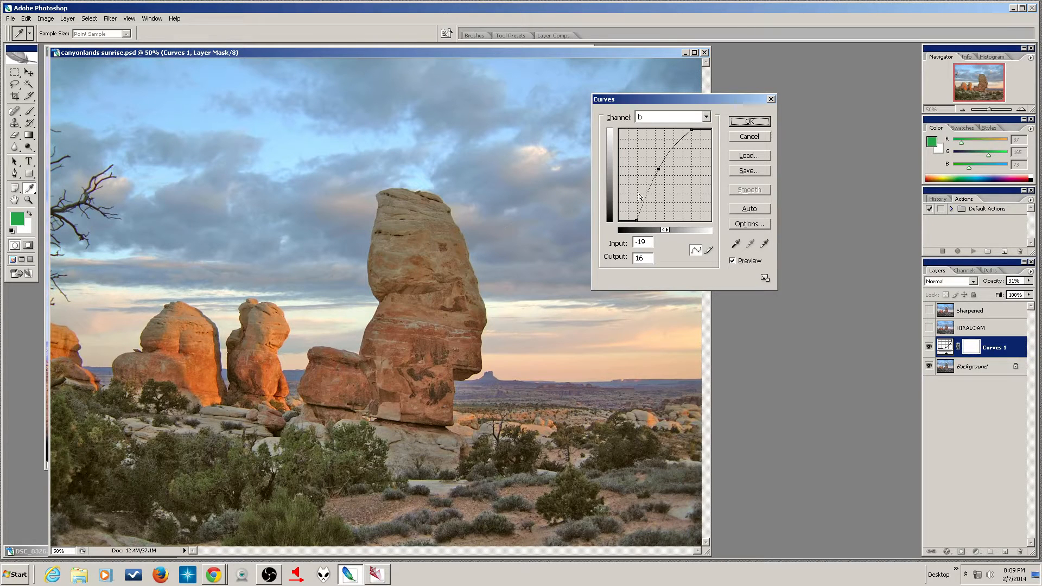
Try pulling the b curve's upper endpoint far inward, to about input 6, output 99
{"action": "mouse_move", "coordinate": [693, 129]}
{"action": "left_mouse_down"}
{"action": "mouse_move", "coordinate": [687, 162]}
{"action": "mouse_move", "coordinate": [685, 140]}
{"action": "left_mouse_up"}
{"action": "mouse_move", "coordinate": [635, 219]}
{"action": "left_mouse_down"}
{"action": "mouse_move", "coordinate": [637, 181]}
{"action": "mouse_move", "coordinate": [639, 234]}
{"action": "mouse_move", "coordinate": [636, 221]}
{"action": "left_mouse_up"}
{"action": "left_click_drag", "start_coordinate": [685, 140], "coordinate": [668, 140]}
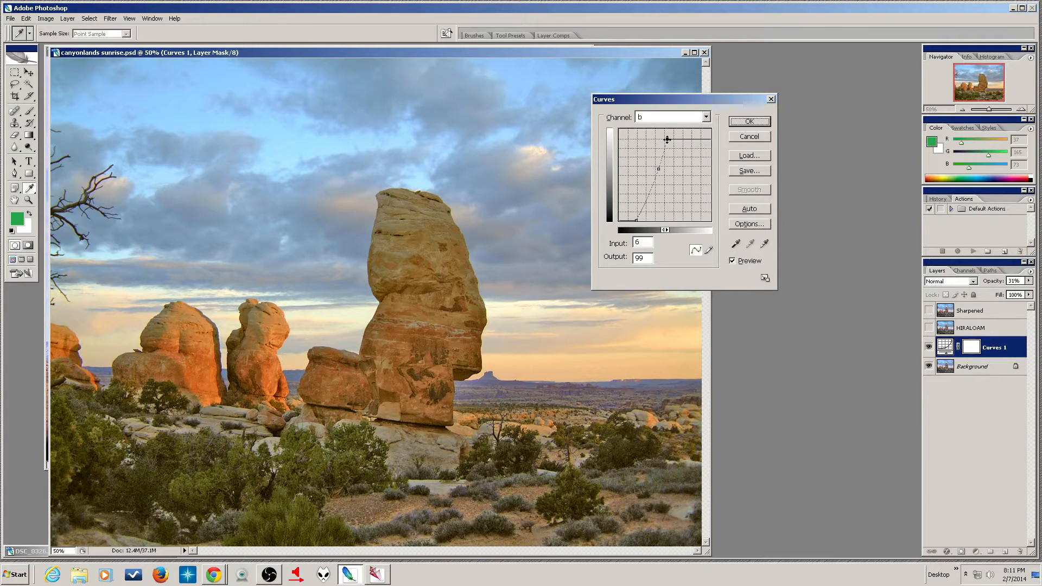
{"action": "left_click_drag", "start_coordinate": [668, 139], "coordinate": [664, 140]}
Set the b curve's lower endpoint to input -48, output -128, and its upper endpoint to input 32, output 84
{"action": "mouse_move", "coordinate": [638, 218]}
{"action": "left_mouse_down"}
{"action": "mouse_move", "coordinate": [634, 207]}
{"action": "mouse_move", "coordinate": [657, 220]}
{"action": "mouse_move", "coordinate": [647, 220]}
{"action": "left_mouse_up"}
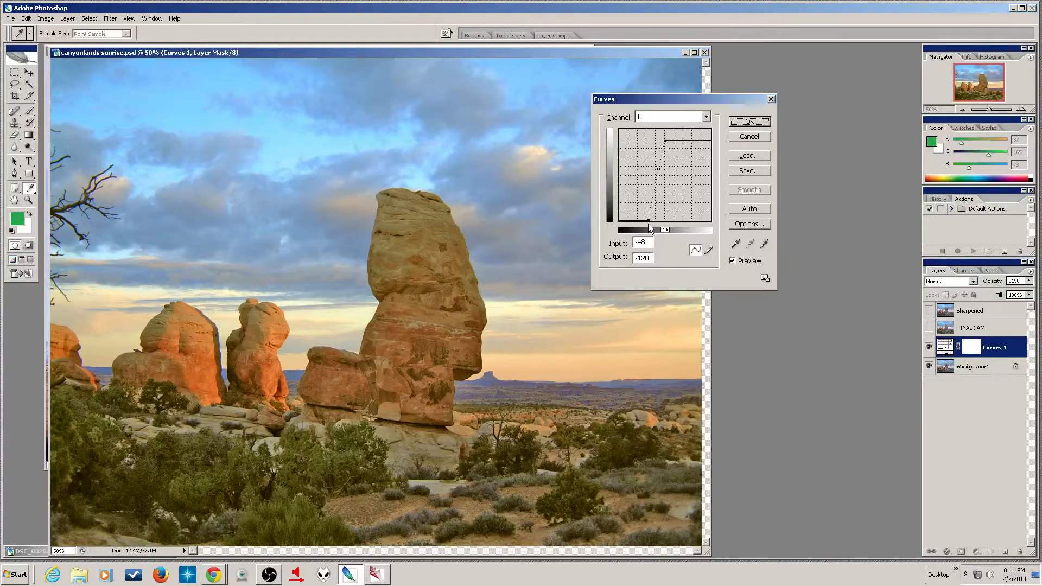
{"action": "left_click", "coordinate": [665, 141]}
{"action": "mouse_move", "coordinate": [666, 129]}
{"action": "left_mouse_down"}
{"action": "mouse_move", "coordinate": [668, 147]}
{"action": "mouse_move", "coordinate": [683, 139]}
{"action": "left_mouse_up"}
{"action": "mouse_move", "coordinate": [682, 139]}
{"action": "left_mouse_down"}
{"action": "mouse_move", "coordinate": [675, 155]}
{"action": "mouse_move", "coordinate": [678, 134]}
{"action": "mouse_move", "coordinate": [677, 145]}
{"action": "left_mouse_up"}
Steepen the a channel curve: lower endpoint at input -21, output -87, upper endpoint pulled inward, midpoint at input 3, output -4
{"action": "left_click", "coordinate": [706, 117]}
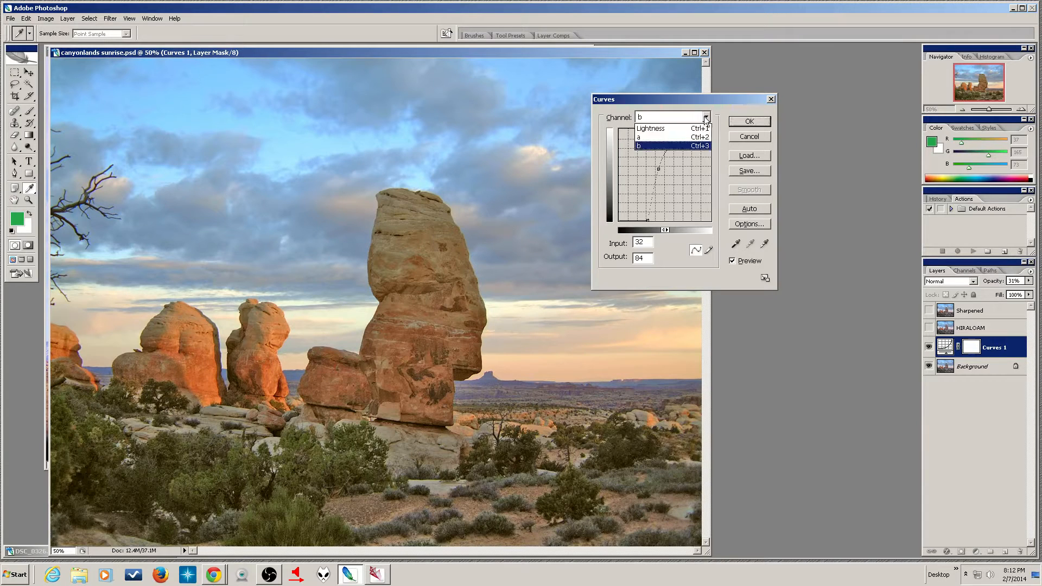
{"action": "left_click", "coordinate": [693, 138]}
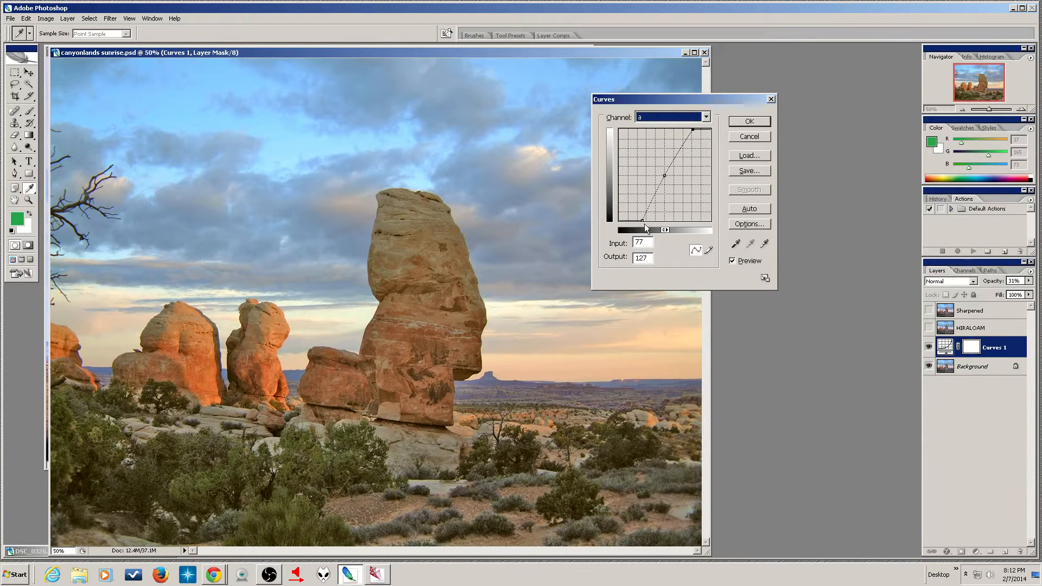
{"action": "mouse_move", "coordinate": [643, 219]}
{"action": "left_mouse_down"}
{"action": "mouse_move", "coordinate": [658, 190]}
{"action": "mouse_move", "coordinate": [662, 221]}
{"action": "mouse_move", "coordinate": [651, 227]}
{"action": "left_mouse_up"}
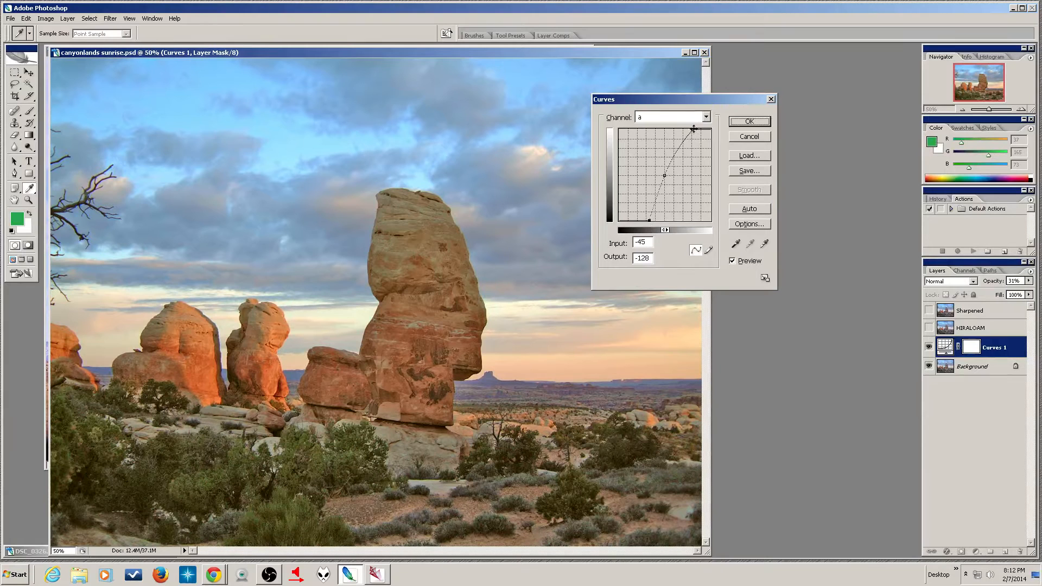
{"action": "left_click_drag", "start_coordinate": [693, 129], "coordinate": [681, 128]}
{"action": "mouse_move", "coordinate": [667, 176]}
{"action": "left_mouse_down"}
{"action": "mouse_move", "coordinate": [654, 169]}
{"action": "mouse_move", "coordinate": [678, 181]}
{"action": "mouse_move", "coordinate": [665, 175]}
{"action": "left_mouse_up"}
{"action": "left_click_drag", "start_coordinate": [681, 130], "coordinate": [685, 129]}
{"action": "mouse_move", "coordinate": [650, 219]}
{"action": "left_mouse_down"}
{"action": "mouse_move", "coordinate": [659, 219]}
{"action": "mouse_move", "coordinate": [658, 206]}
{"action": "left_mouse_up"}
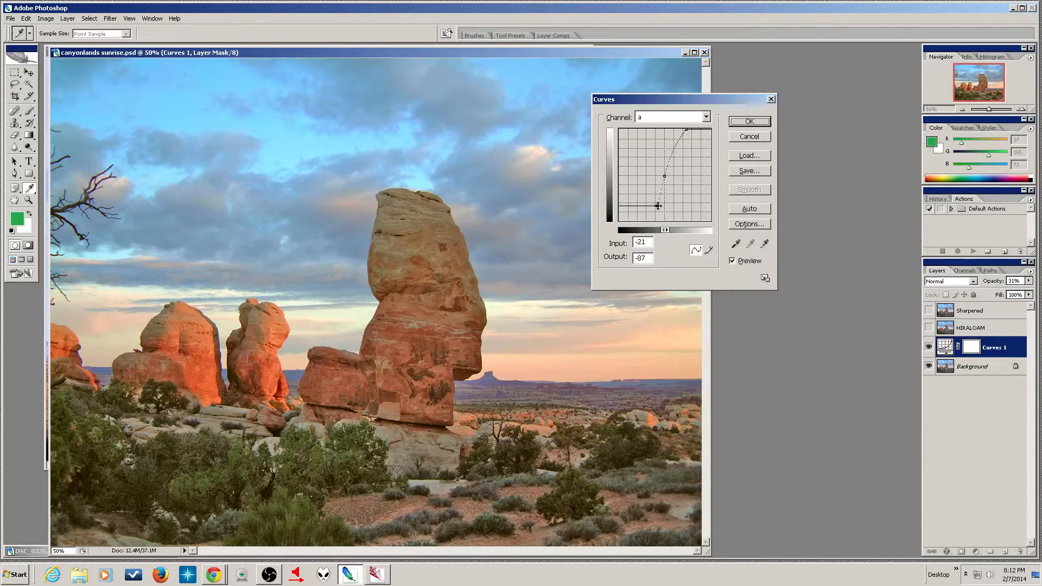
{"action": "left_click", "coordinate": [665, 176]}
{"action": "left_click_drag", "start_coordinate": [666, 176], "coordinate": [665, 176]}
Steepen the Lightness curve with its shadow endpoint at input 21, output 0, and highlight endpoint pulled slightly inward, and apply the Curves changes
{"action": "left_click", "coordinate": [673, 117]}
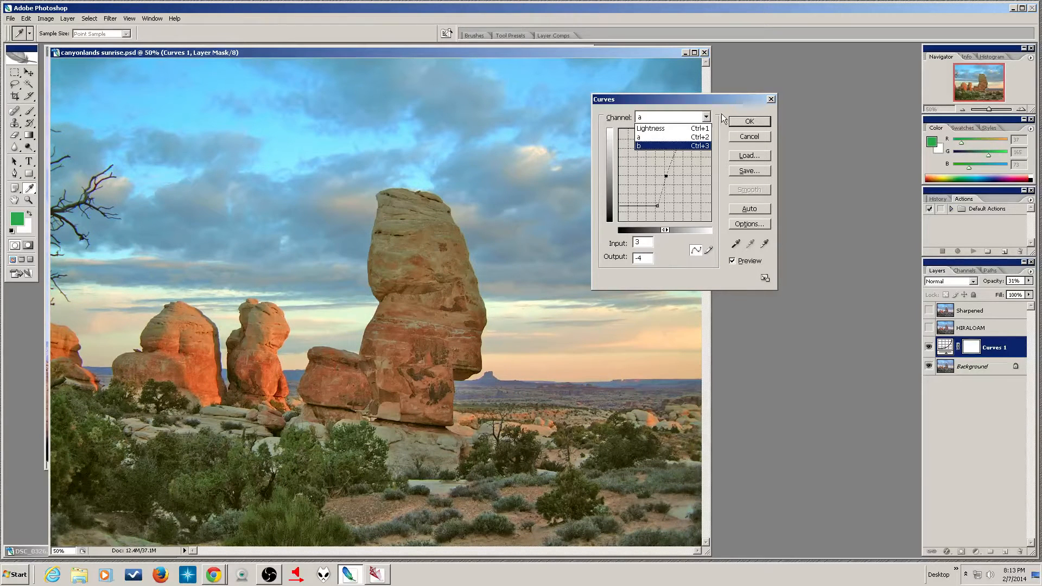
{"action": "left_click", "coordinate": [698, 120]}
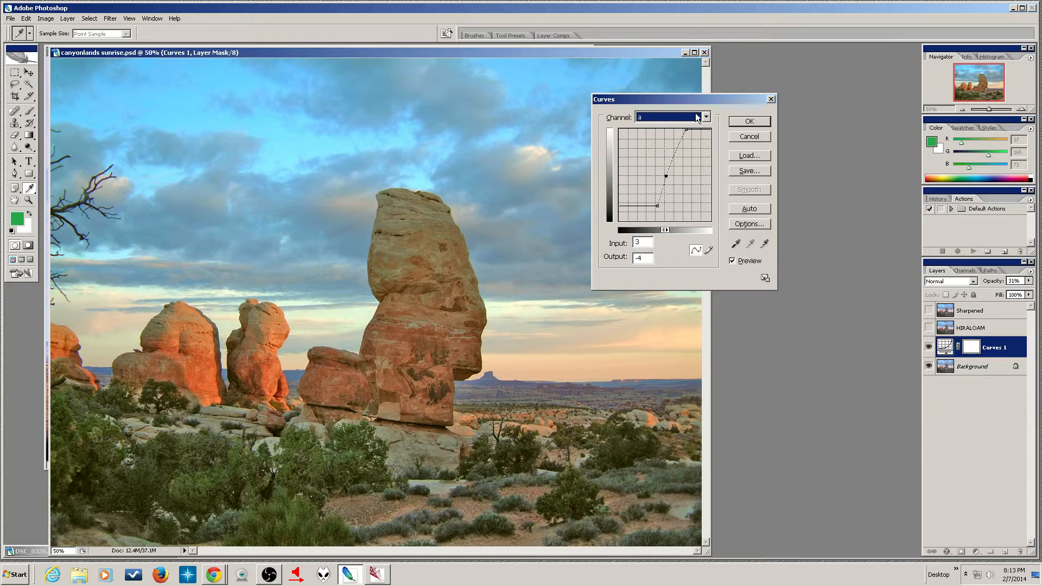
{"action": "left_click", "coordinate": [695, 120]}
{"action": "left_click", "coordinate": [694, 126]}
{"action": "left_click_drag", "start_coordinate": [710, 130], "coordinate": [700, 130]}
{"action": "left_click_drag", "start_coordinate": [619, 221], "coordinate": [639, 230]}
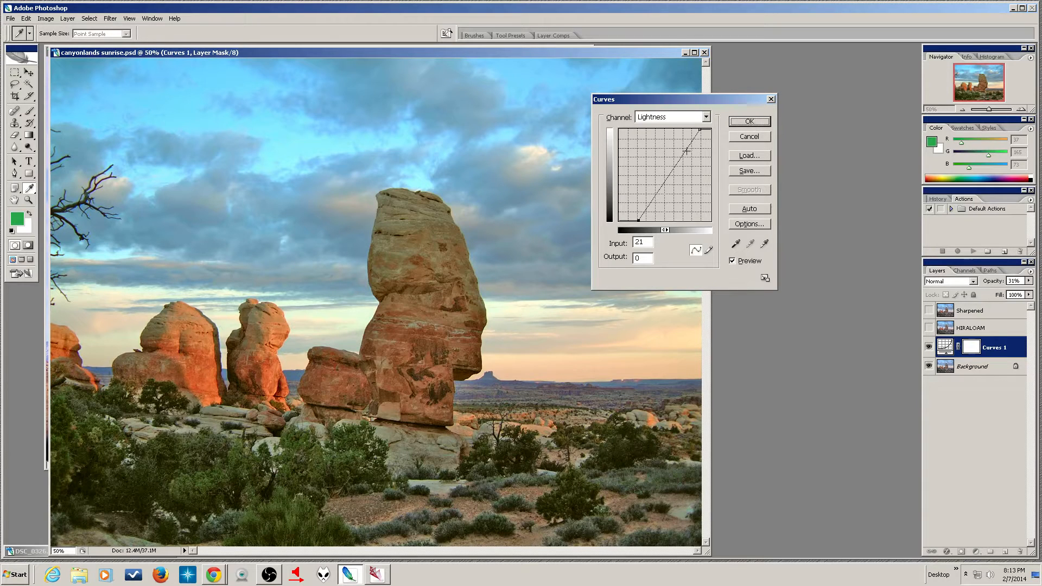
{"action": "left_click", "coordinate": [665, 176]}
{"action": "left_click_drag", "start_coordinate": [666, 176], "coordinate": [704, 168]}
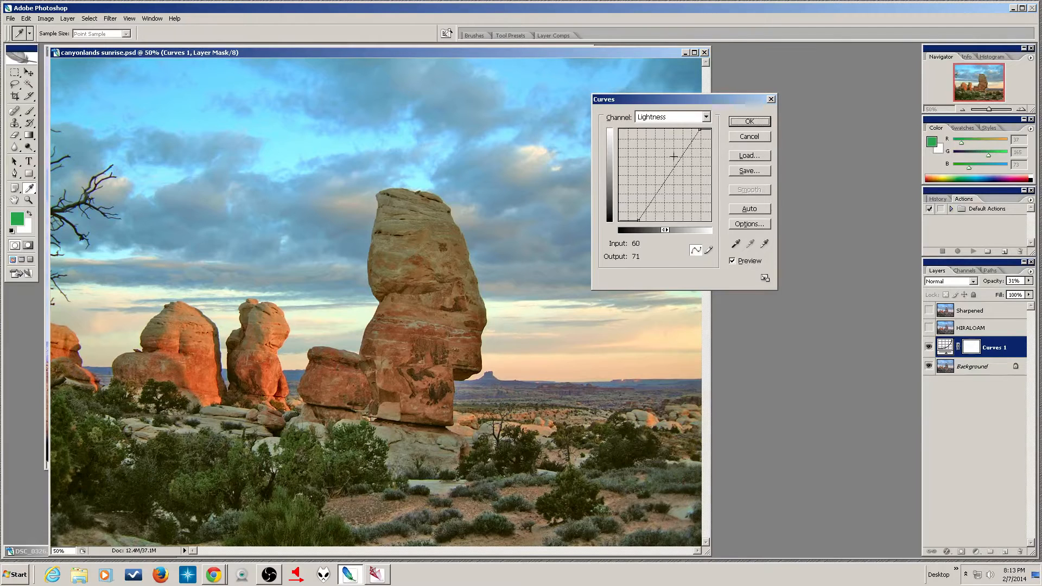
{"action": "left_click", "coordinate": [748, 121]}
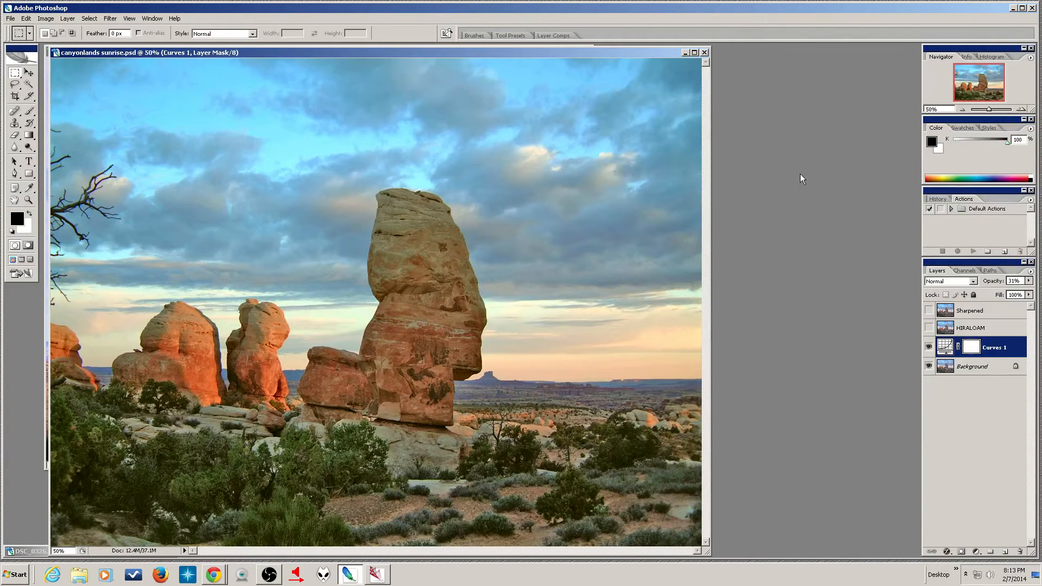
Display the image's channels and select the Lightness channel
{"action": "left_click", "coordinate": [962, 272]}
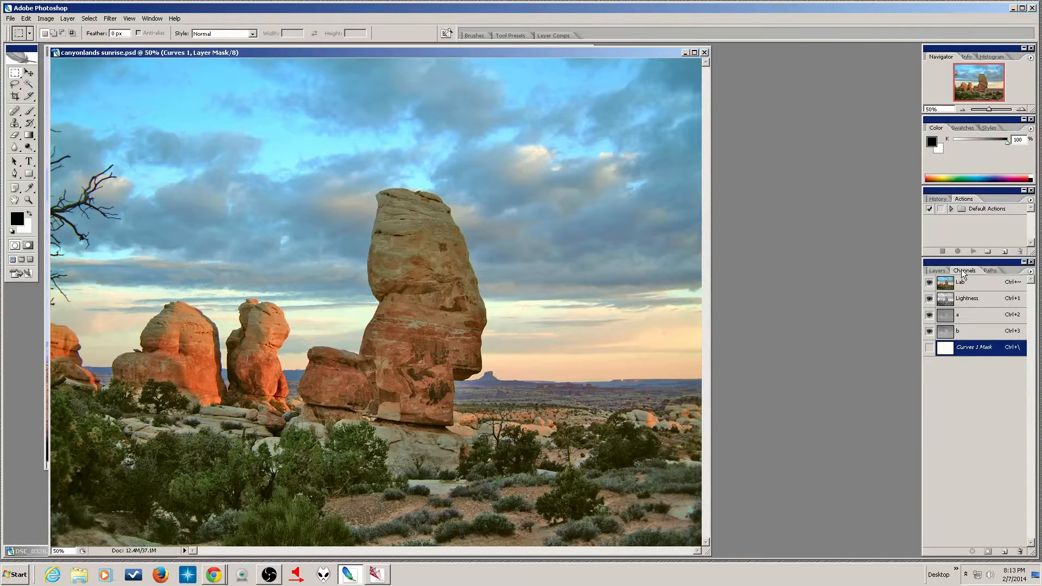
{"action": "left_click", "coordinate": [968, 299]}
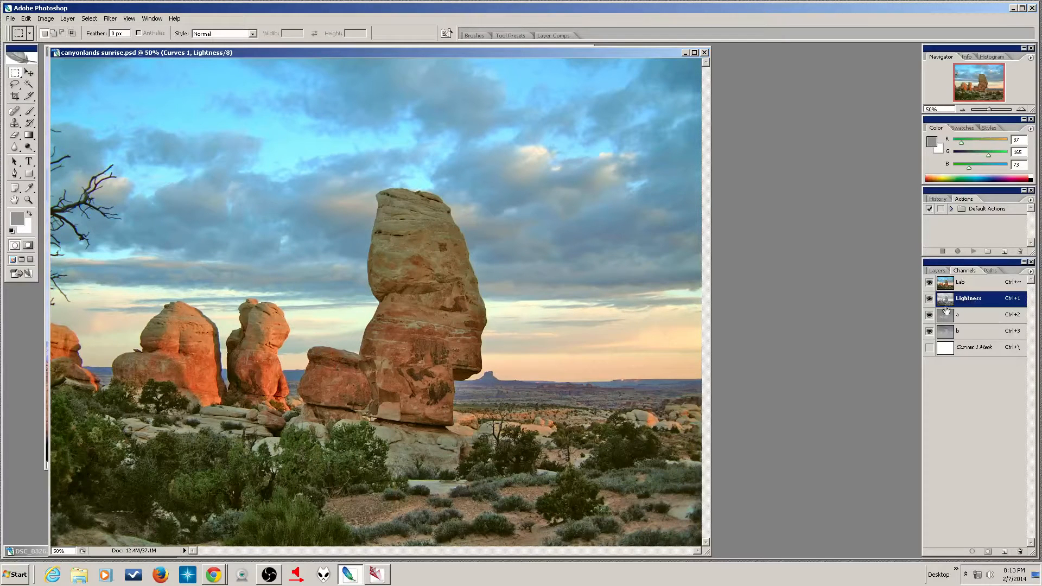
Compare the image with and without the Lightness channel, and hide the a and b channels to view Lightness alone
{"action": "left_click", "coordinate": [929, 300]}
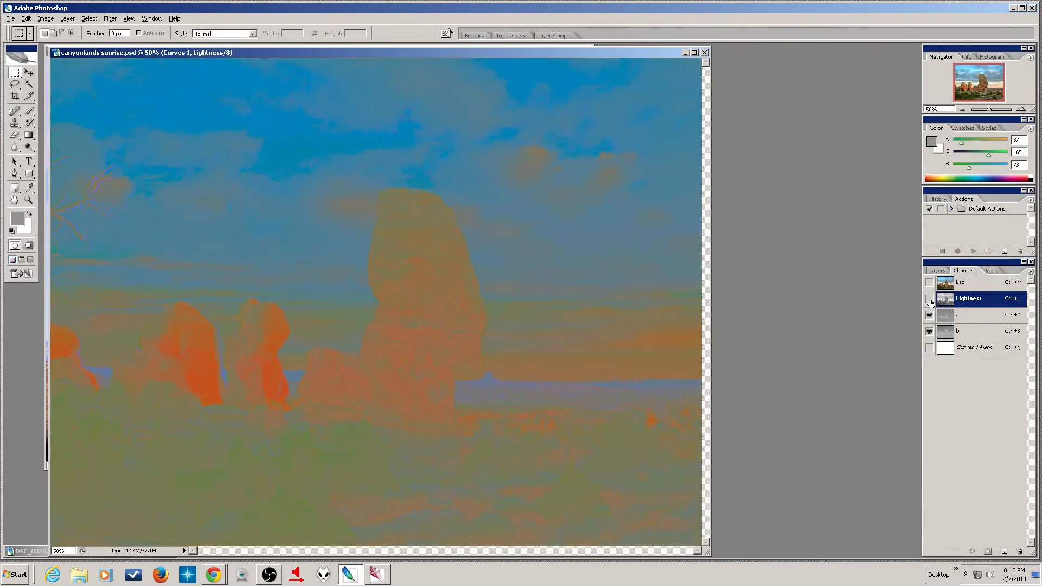
{"action": "left_click", "coordinate": [930, 299]}
{"action": "left_click", "coordinate": [930, 300]}
{"action": "left_click", "coordinate": [930, 300]}
{"action": "left_click", "coordinate": [930, 316]}
{"action": "left_click", "coordinate": [930, 331]}
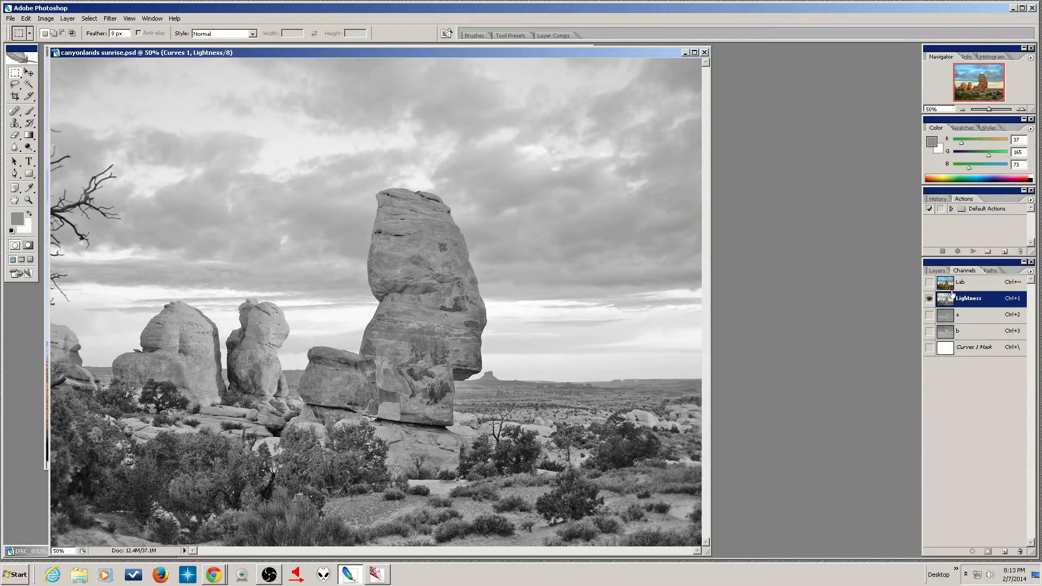
{"action": "left_click", "coordinate": [936, 271]}
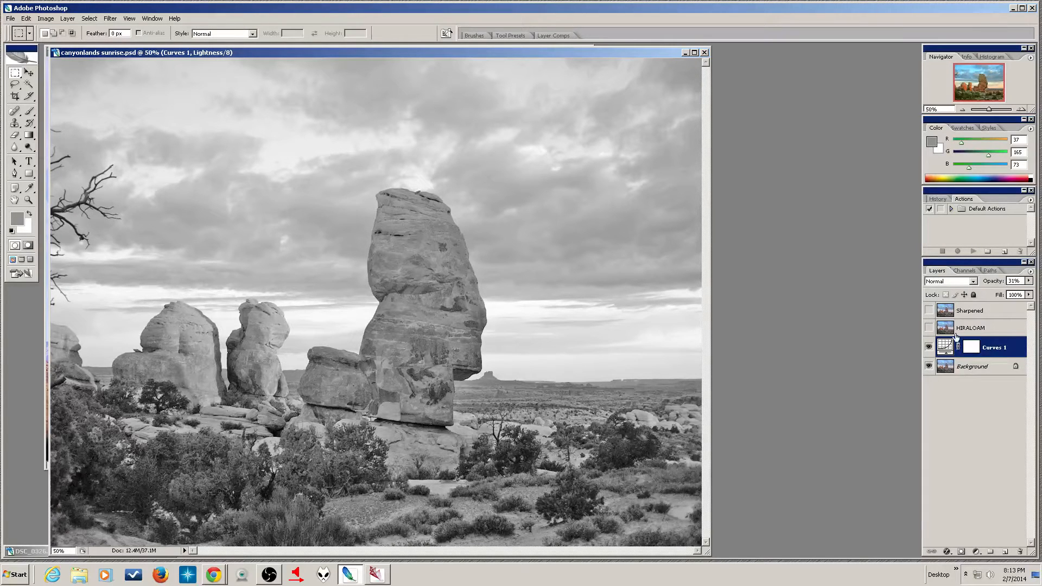
{"action": "double_click", "coordinate": [945, 346]}
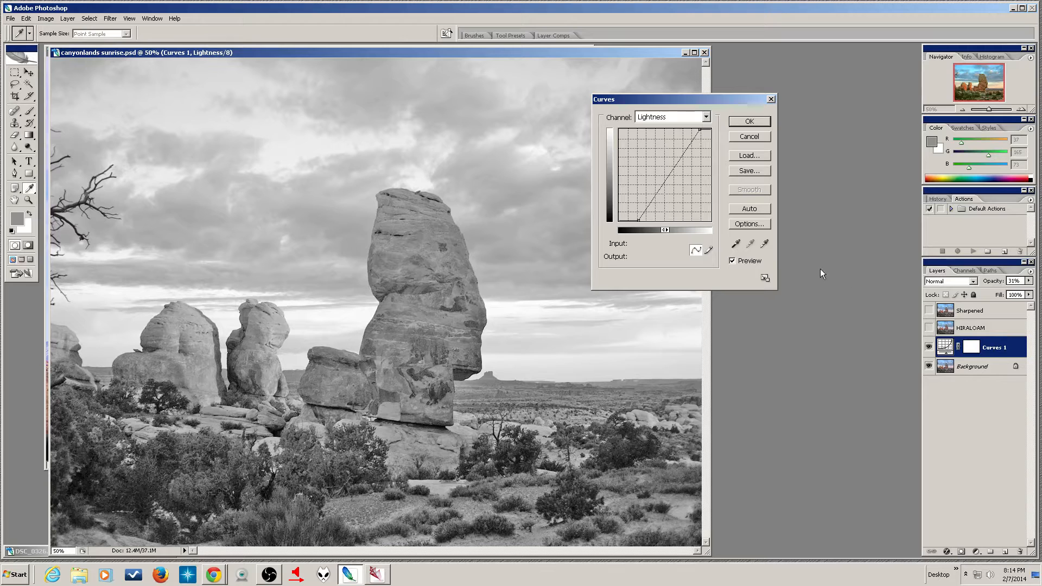
{"action": "left_click", "coordinate": [748, 138]}
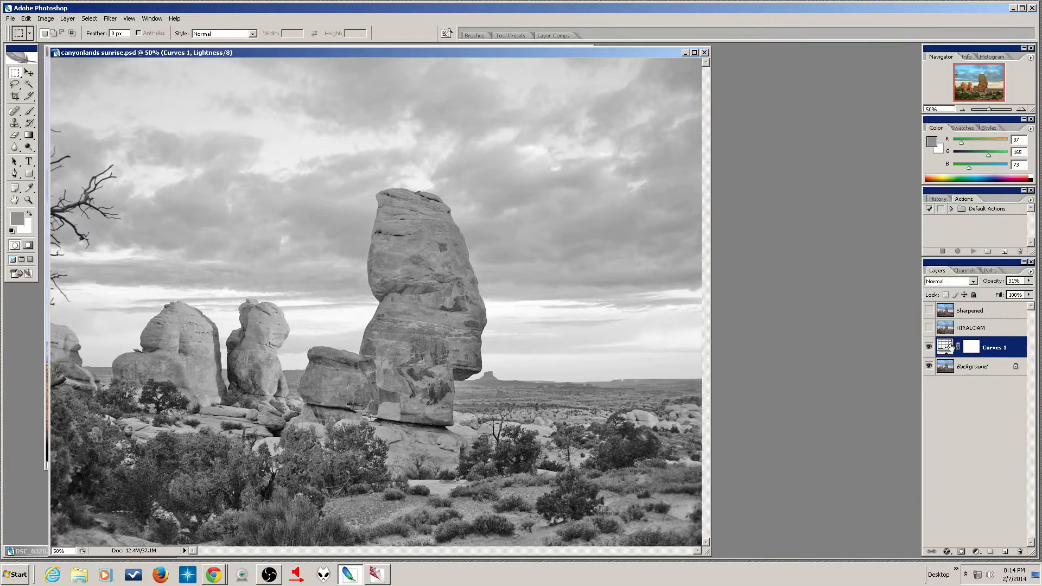
Select the Background layer, view its Lightness channel on its own, and return to the layer list
{"action": "left_click", "coordinate": [971, 367]}
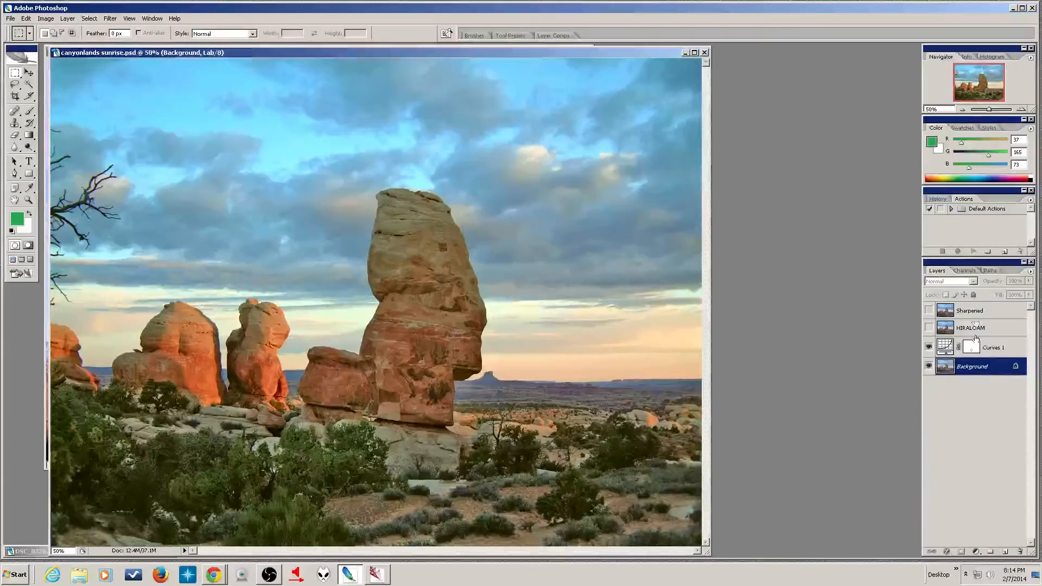
{"action": "left_click", "coordinate": [966, 271]}
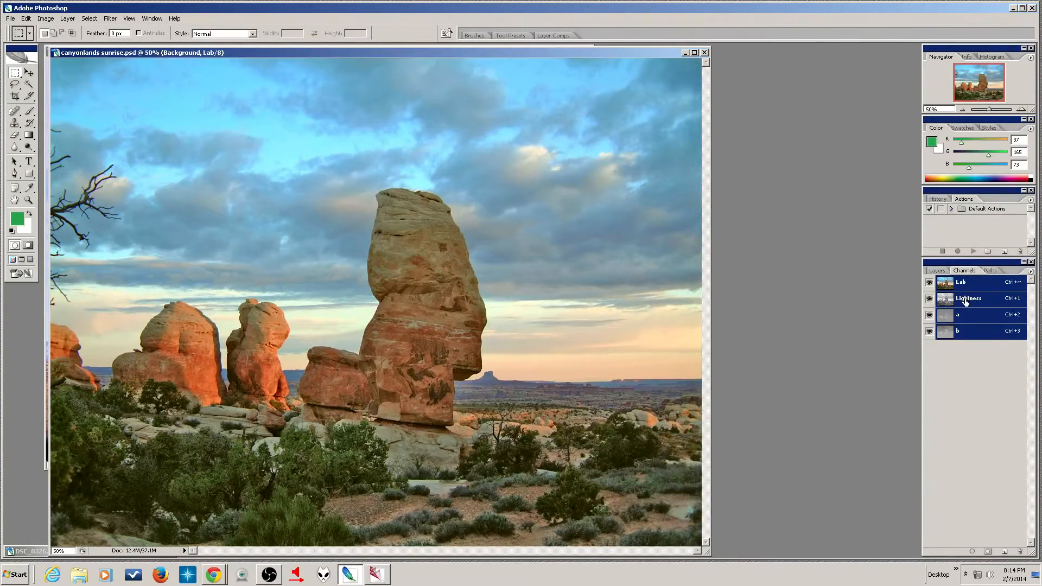
{"action": "left_click", "coordinate": [966, 300]}
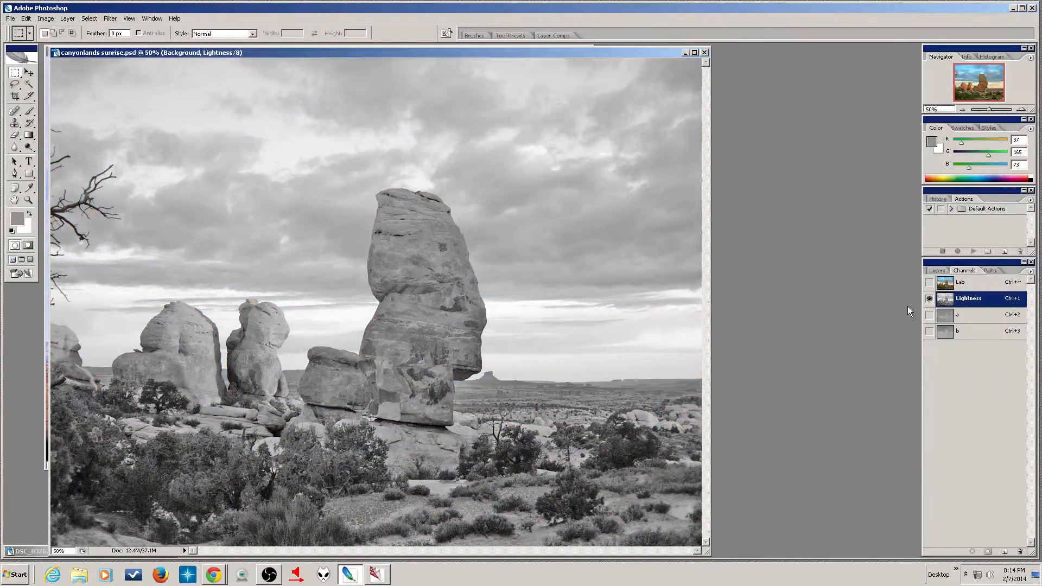
{"action": "left_click", "coordinate": [937, 271]}
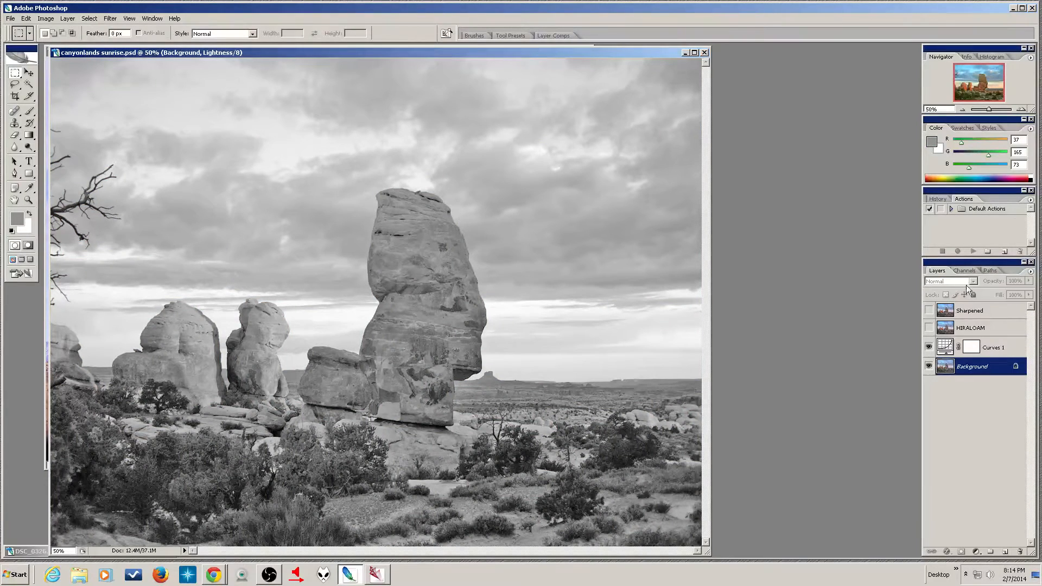
Select the Curves 1 layer mask and check its entry among the channels
{"action": "left_click", "coordinate": [968, 346]}
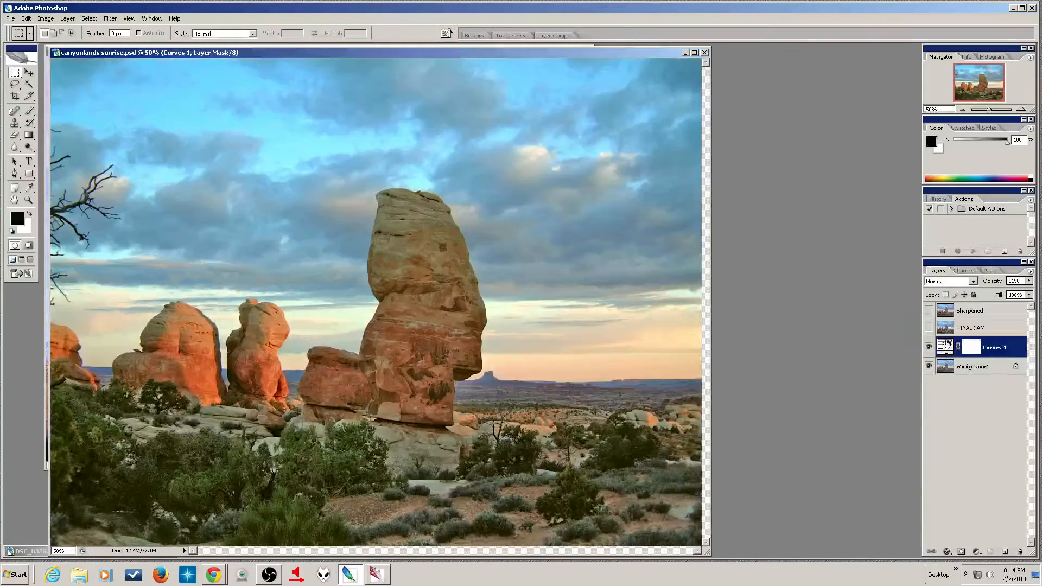
{"action": "left_click", "coordinate": [965, 271]}
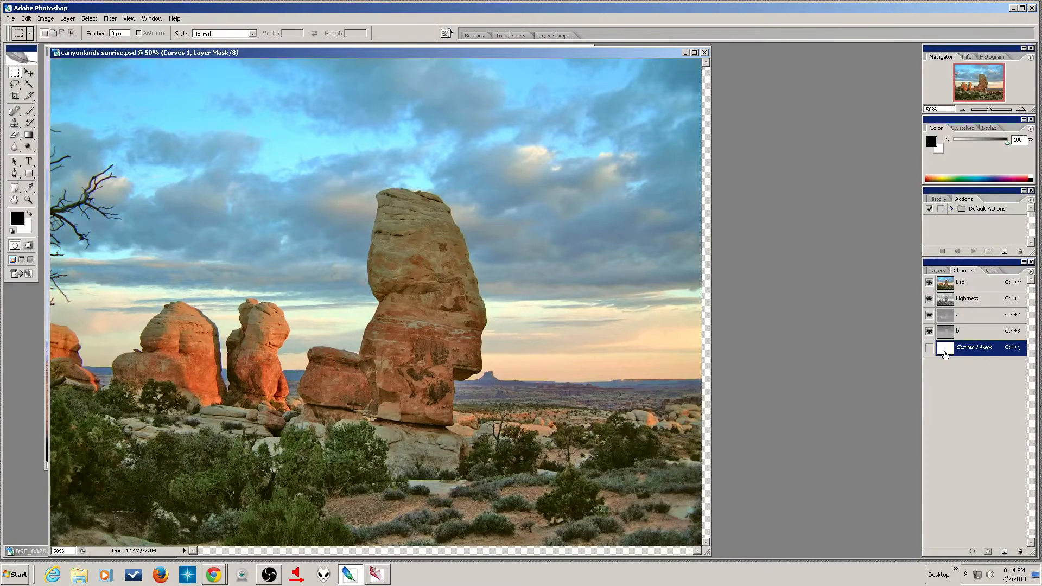
{"action": "left_click", "coordinate": [937, 270]}
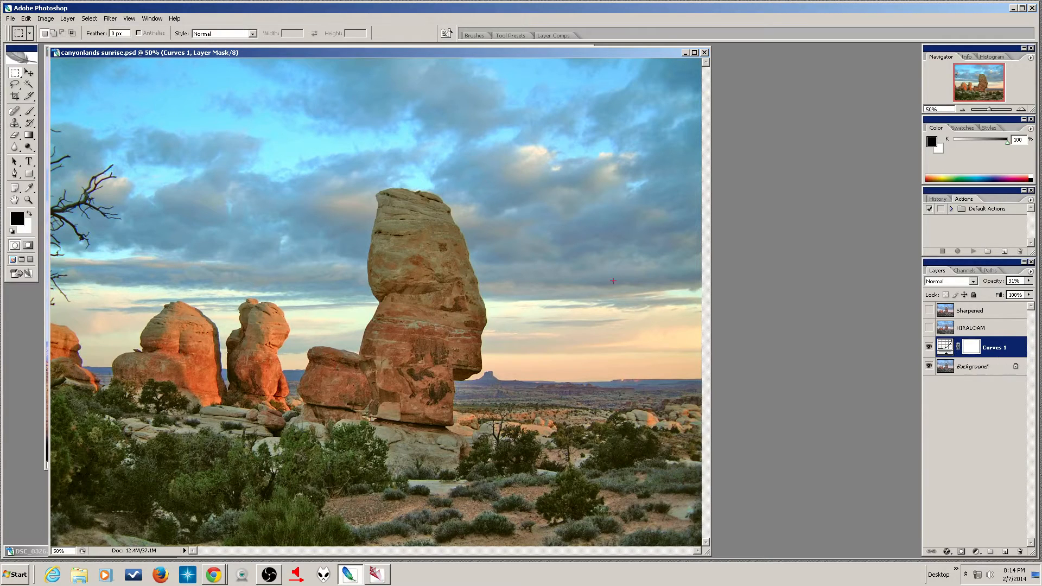
Paint black on the Curves 1 mask over the sunlit orange rocks with a 150 px brush at 26% opacity
{"action": "key", "text": "b"}
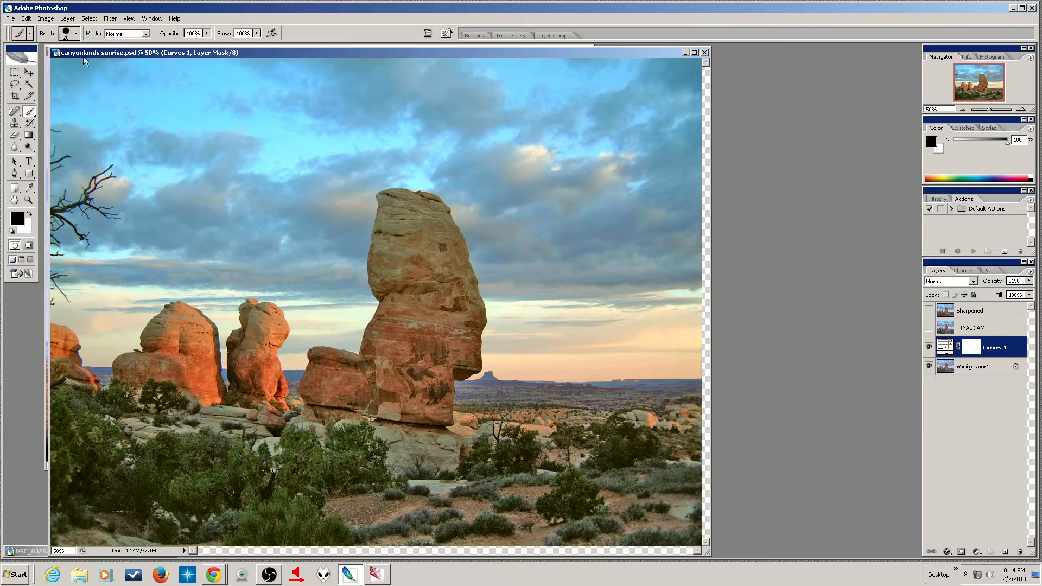
{"action": "left_click", "coordinate": [207, 33]}
{"action": "left_click_drag", "start_coordinate": [189, 45], "coordinate": [167, 48]}
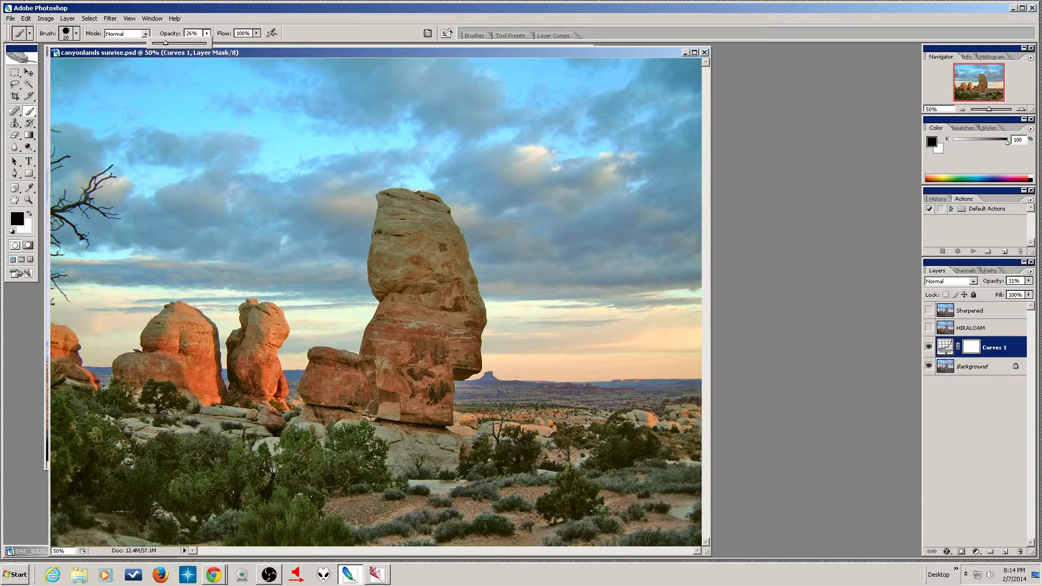
{"action": "key", "text": "bracketright"}
{"action": "key", "text": "bracketright"}
{"action": "key", "text": "bracketright"}
{"action": "key", "text": "bracketright"}
{"action": "key", "text": "bracketright"}
{"action": "key", "text": "bracketright"}
{"action": "key", "text": "bracketright"}
{"action": "key", "text": "bracketright"}
{"action": "key", "text": "bracketright"}
{"action": "key", "text": "bracketright"}
{"action": "key", "text": "bracketright"}
{"action": "key", "text": "bracketright"}
{"action": "key", "text": "bracketright"}
{"action": "key", "text": "bracketright"}
{"action": "key", "text": "bracketright"}
{"action": "key", "text": "bracketright"}
{"action": "key", "text": "bracketright"}
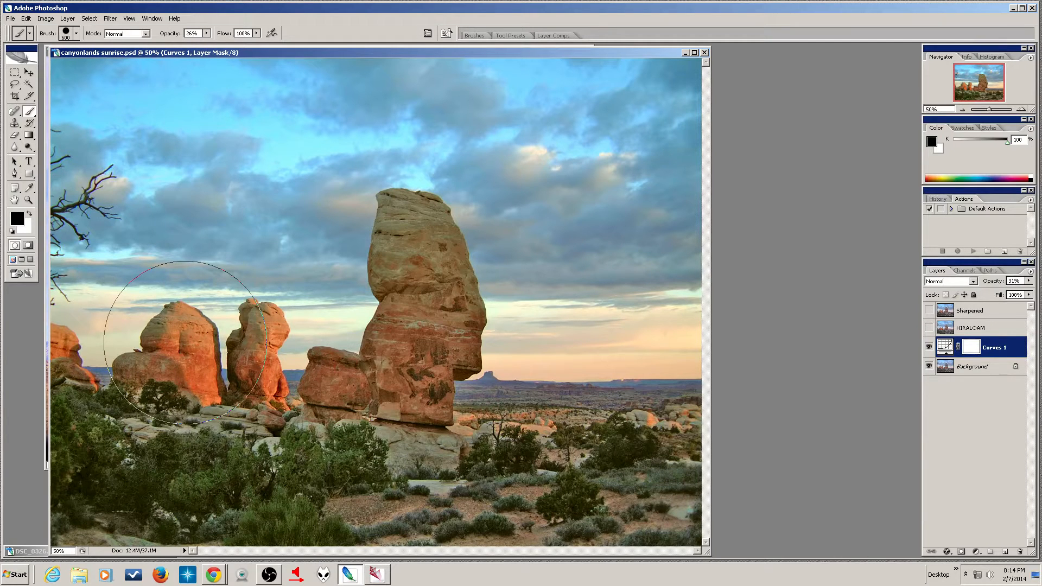
{"action": "key", "text": "bracketleft"}
{"action": "key", "text": "bracketleft"}
{"action": "key", "text": "bracketleft"}
{"action": "key", "text": "bracketleft"}
{"action": "key", "text": "bracketleft"}
{"action": "key", "text": "bracketleft"}
{"action": "mouse_move", "coordinate": [190, 351]}
{"action": "left_mouse_down"}
{"action": "mouse_move", "coordinate": [207, 373]}
{"action": "mouse_move", "coordinate": [192, 355]}
{"action": "mouse_move", "coordinate": [208, 346]}
{"action": "mouse_move", "coordinate": [206, 389]}
{"action": "mouse_move", "coordinate": [183, 361]}
{"action": "mouse_move", "coordinate": [233, 372]}
{"action": "mouse_move", "coordinate": [247, 361]}
{"action": "mouse_move", "coordinate": [254, 383]}
{"action": "mouse_move", "coordinate": [276, 373]}
{"action": "mouse_move", "coordinate": [251, 370]}
{"action": "left_mouse_up"}
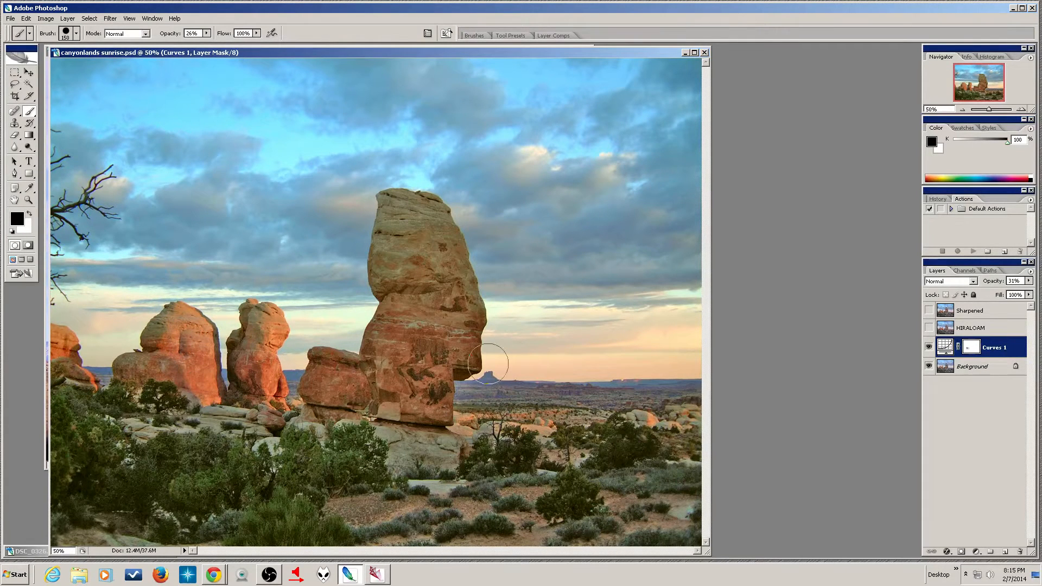
Inspect the painted Curves 1 mask on its own, return to the image, and look over the available adjustment layer types
{"action": "left_click", "coordinate": [975, 349], "text": "alt"}
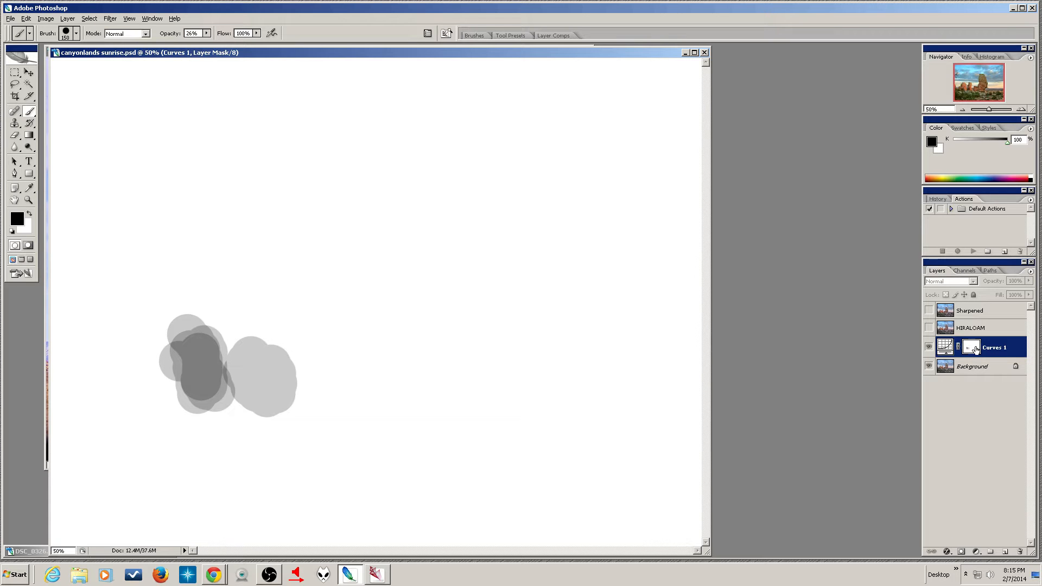
{"action": "left_click", "coordinate": [976, 349], "text": "alt"}
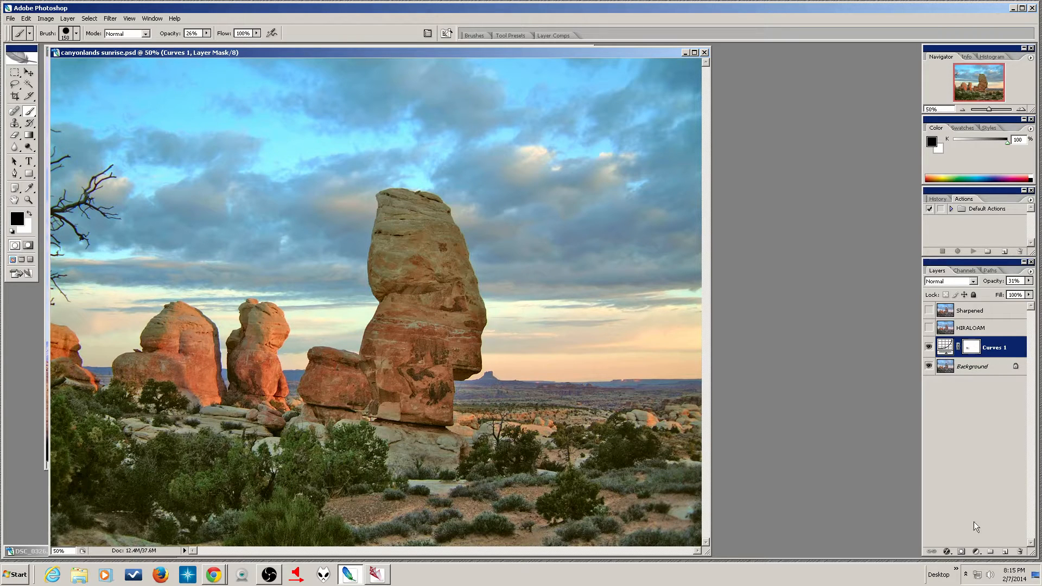
{"action": "left_click", "coordinate": [976, 554]}
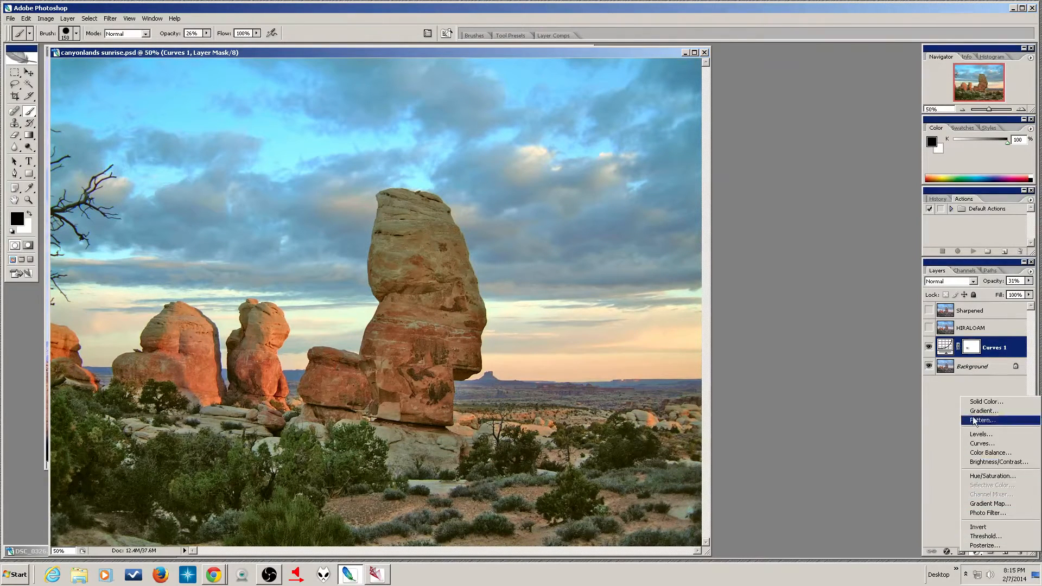
{"action": "left_click", "coordinate": [944, 410]}
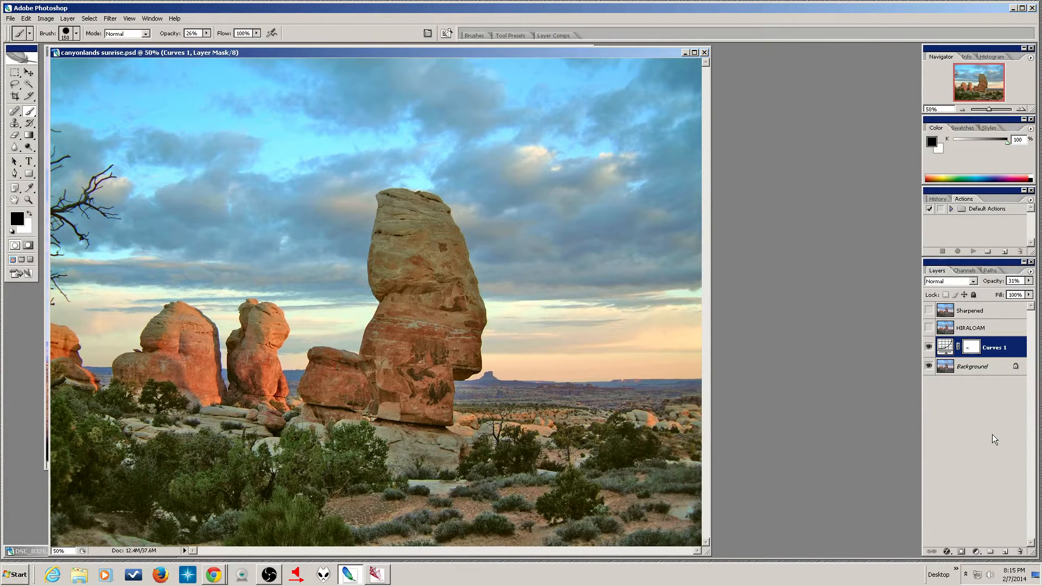
Select the HIRALOAM layer and compare the Background alone with the curves-adjusted photo
{"action": "left_click", "coordinate": [980, 328]}
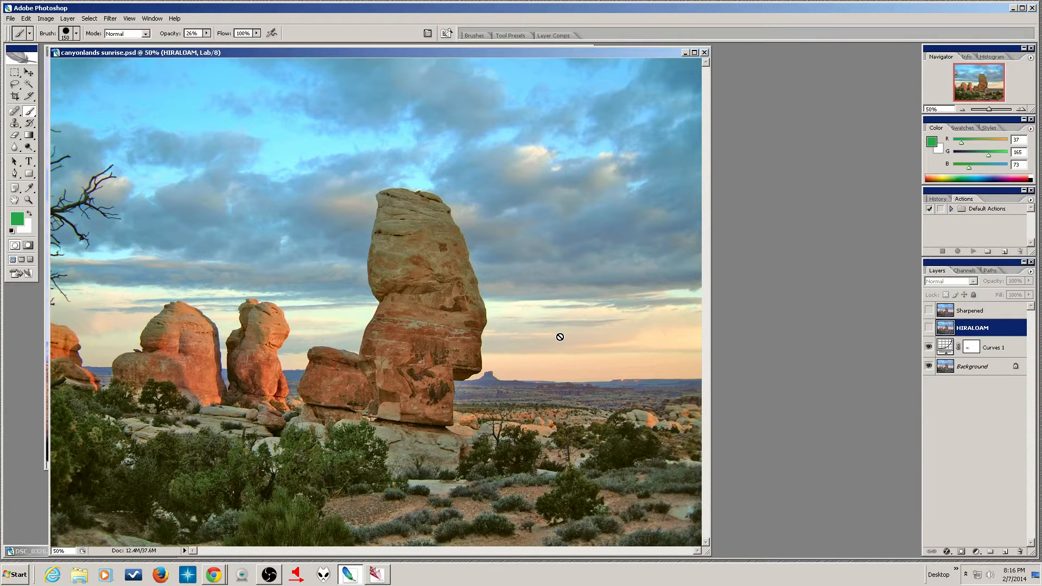
{"action": "left_click", "coordinate": [929, 367], "text": "alt"}
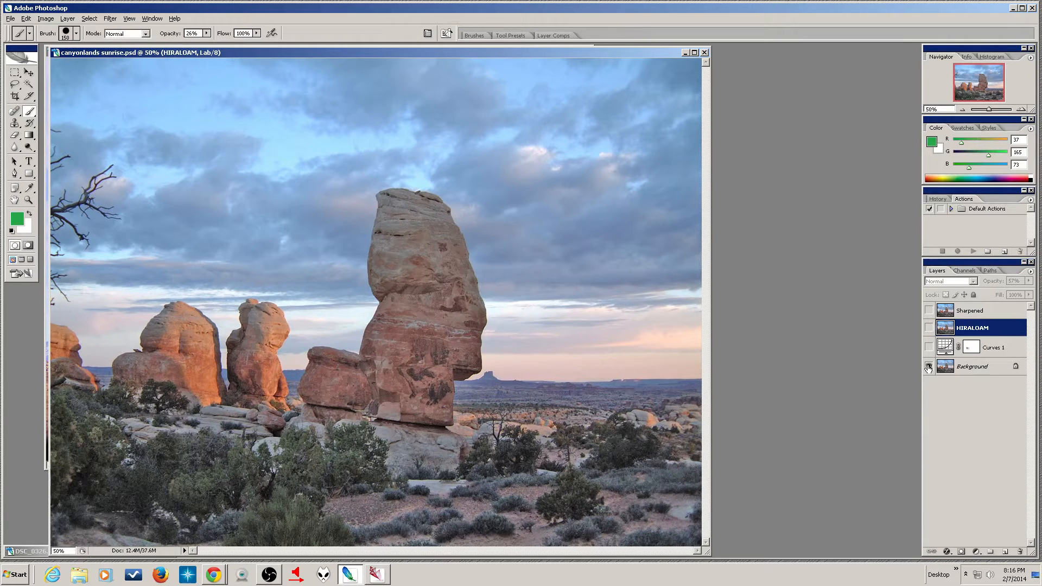
{"action": "left_click", "coordinate": [928, 368], "text": "alt"}
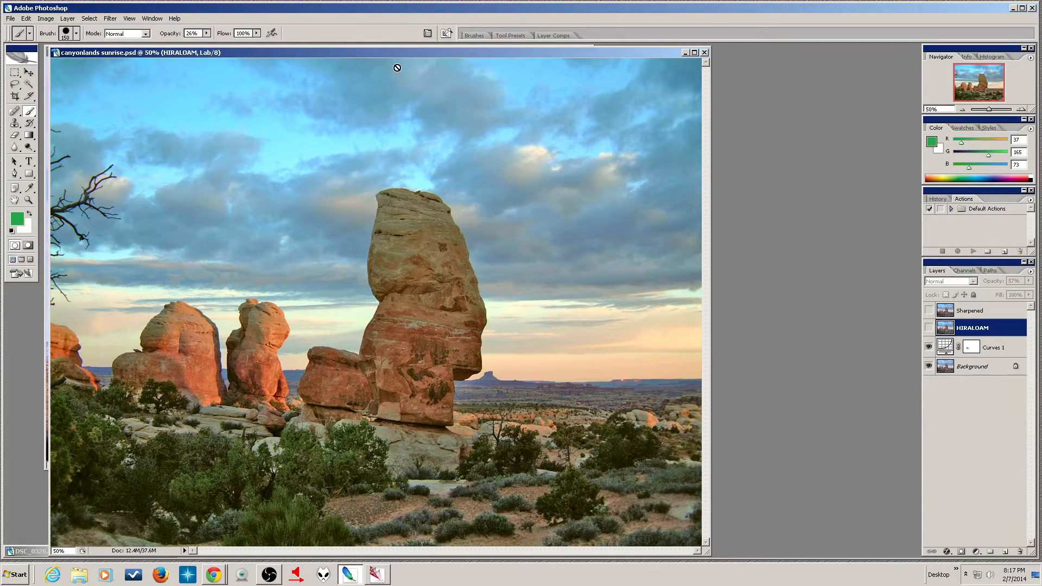
Preview the HIRALOAM and Sharpened layers by toggling their visibility
{"action": "left_click", "coordinate": [929, 329]}
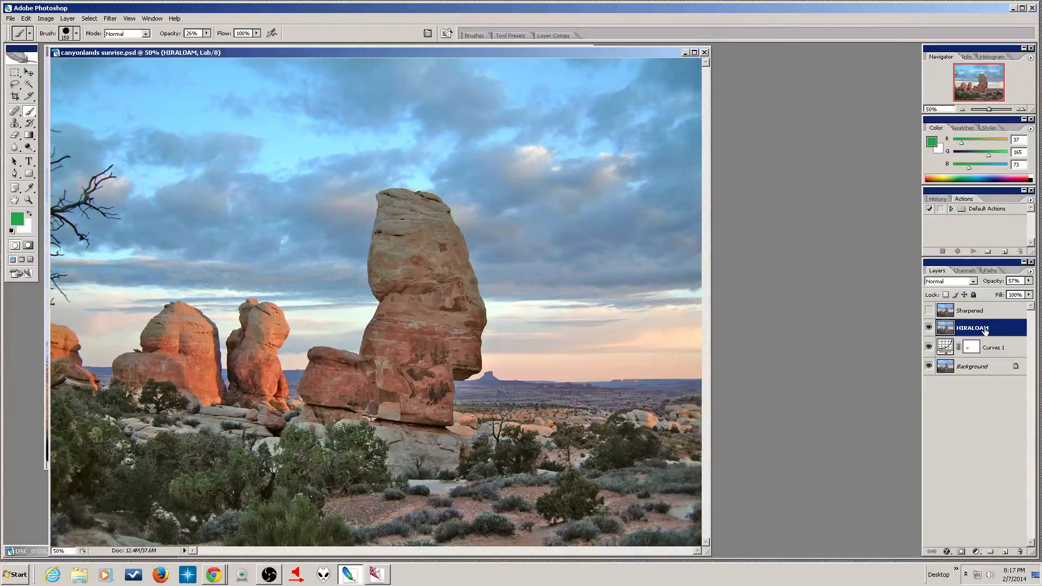
{"action": "left_click", "coordinate": [929, 329]}
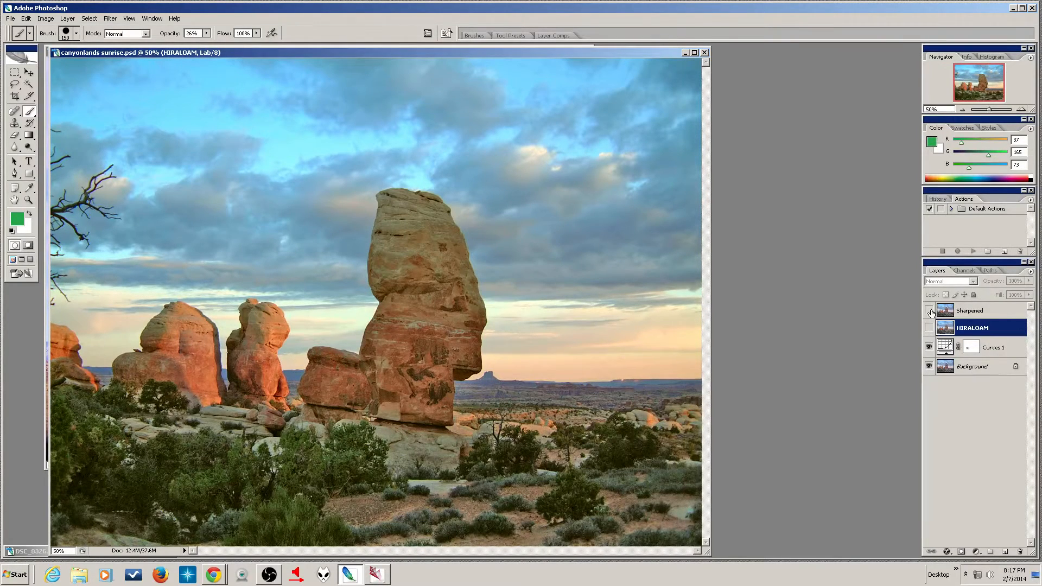
{"action": "left_click", "coordinate": [929, 311]}
Close canyonlands sunrise.psd and save its changes
{"action": "left_click", "coordinate": [705, 51]}
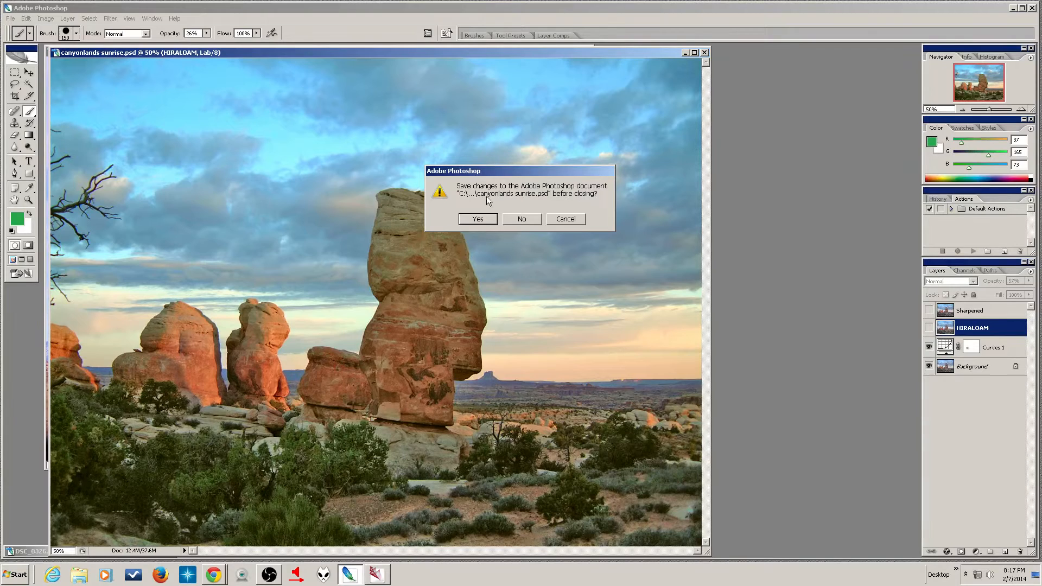
{"action": "left_click", "coordinate": [479, 220]}
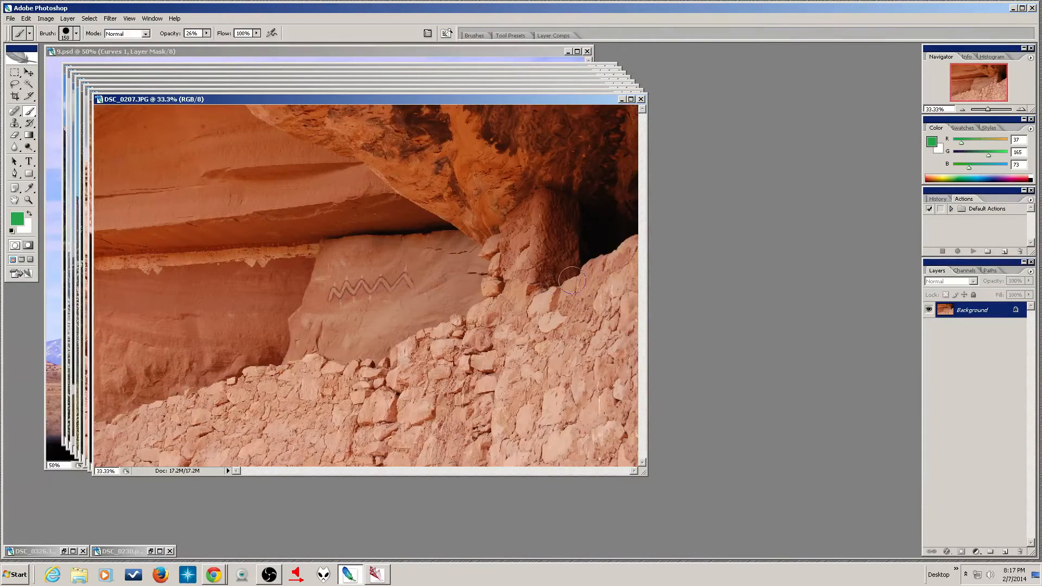
Bring 9.psd to the front and compare it with and without the Curves 1 adjustment
{"action": "left_click", "coordinate": [331, 51]}
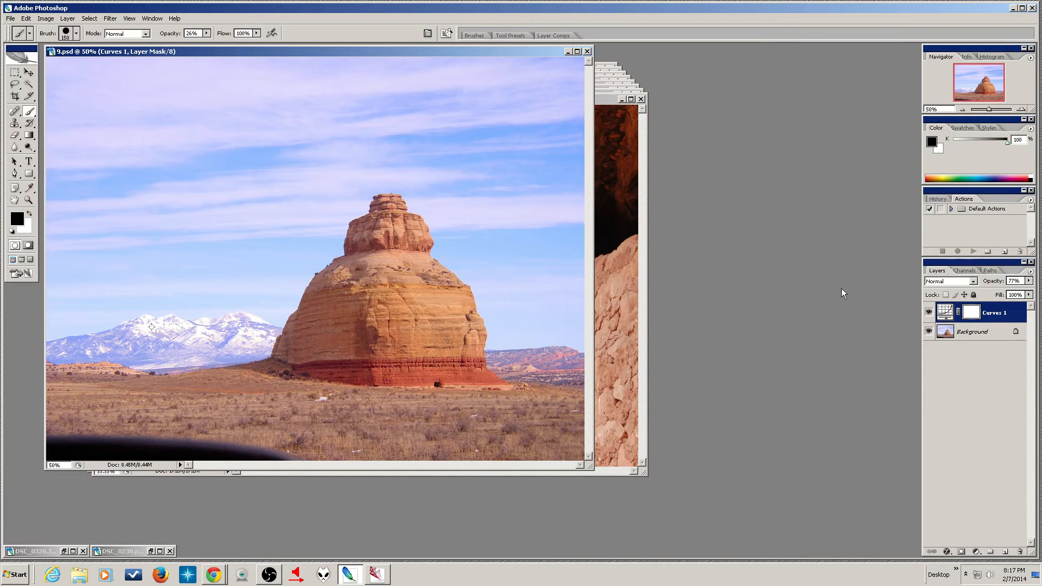
{"action": "left_click", "coordinate": [928, 314]}
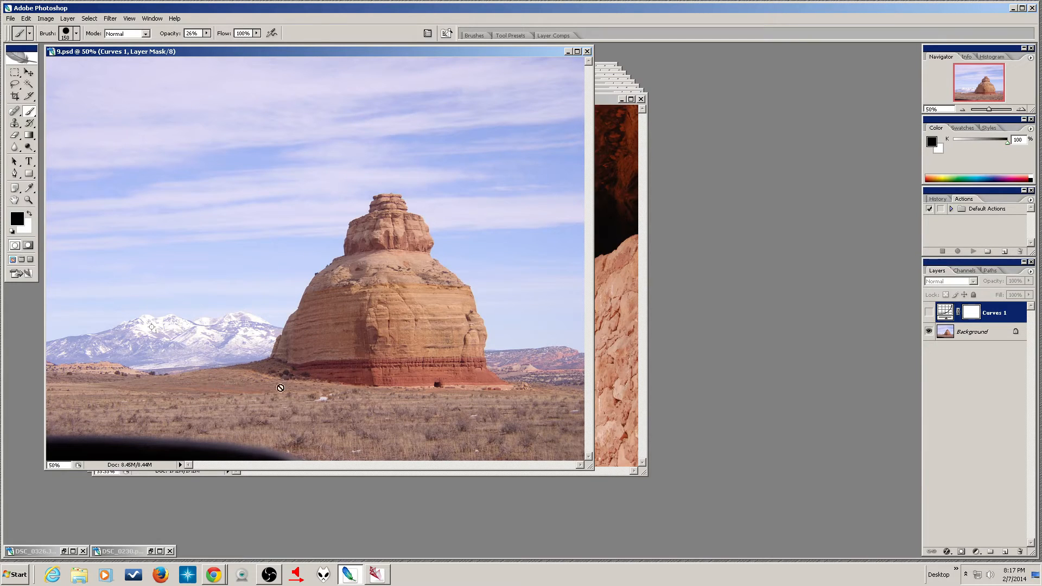
{"action": "left_click", "coordinate": [929, 313]}
Review the Lightness, a and b curves of the Curves 1 layer in 9.psd and close the Curves settings
{"action": "double_click", "coordinate": [946, 314]}
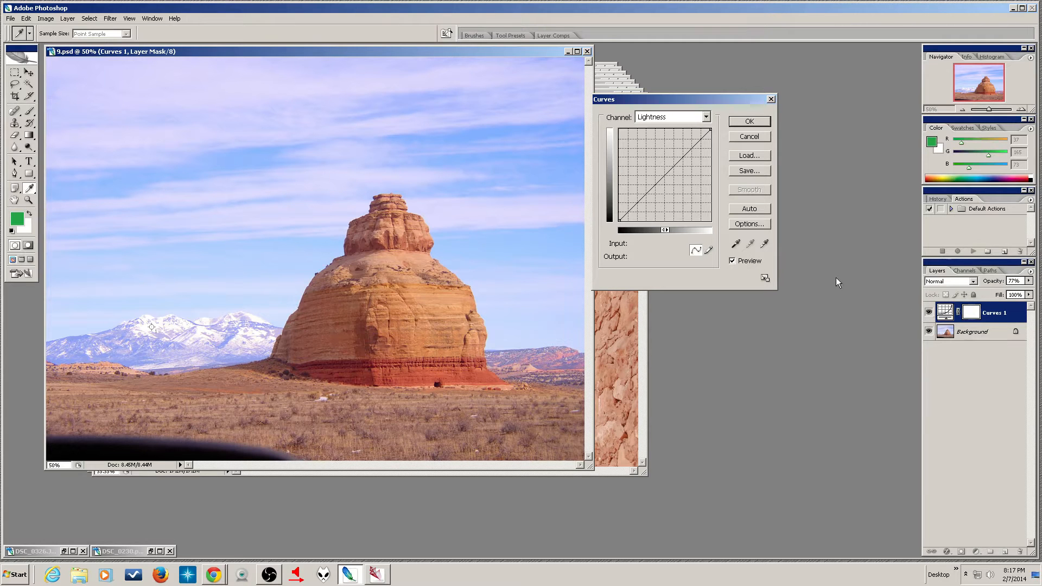
{"action": "left_click", "coordinate": [706, 117]}
{"action": "left_click", "coordinate": [701, 134]}
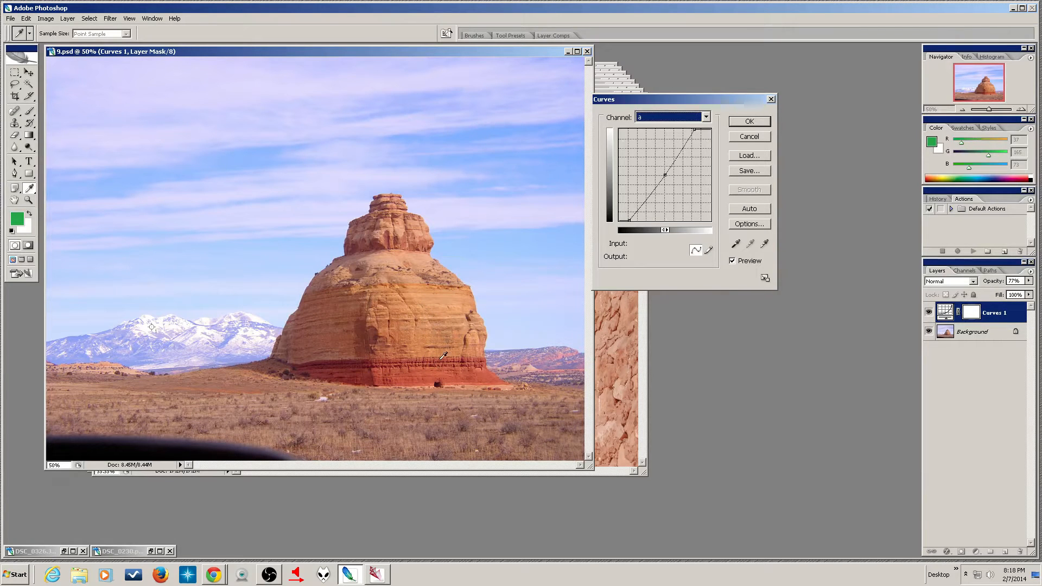
{"action": "left_click", "coordinate": [707, 118]}
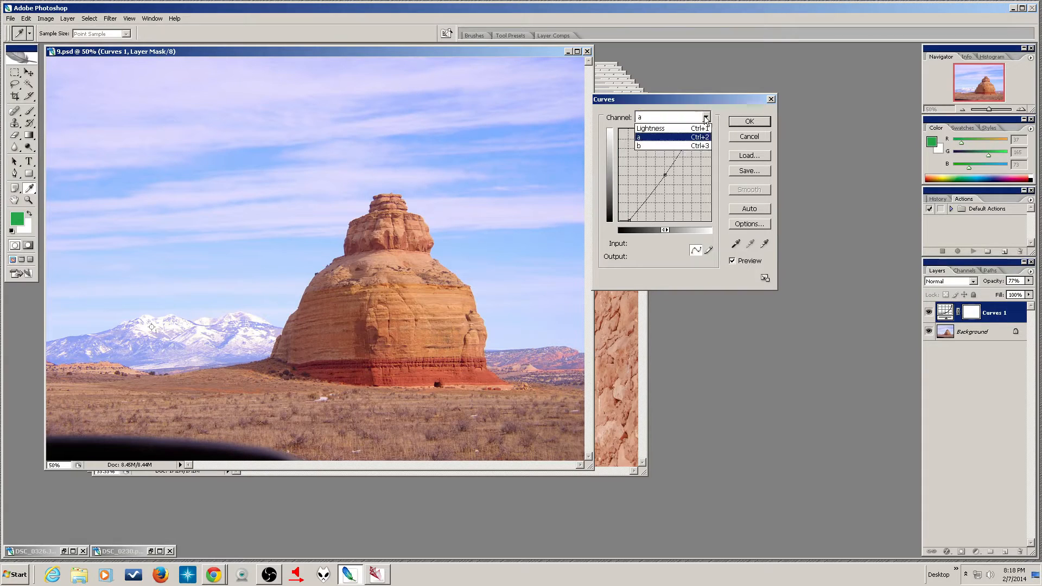
{"action": "left_click", "coordinate": [698, 142]}
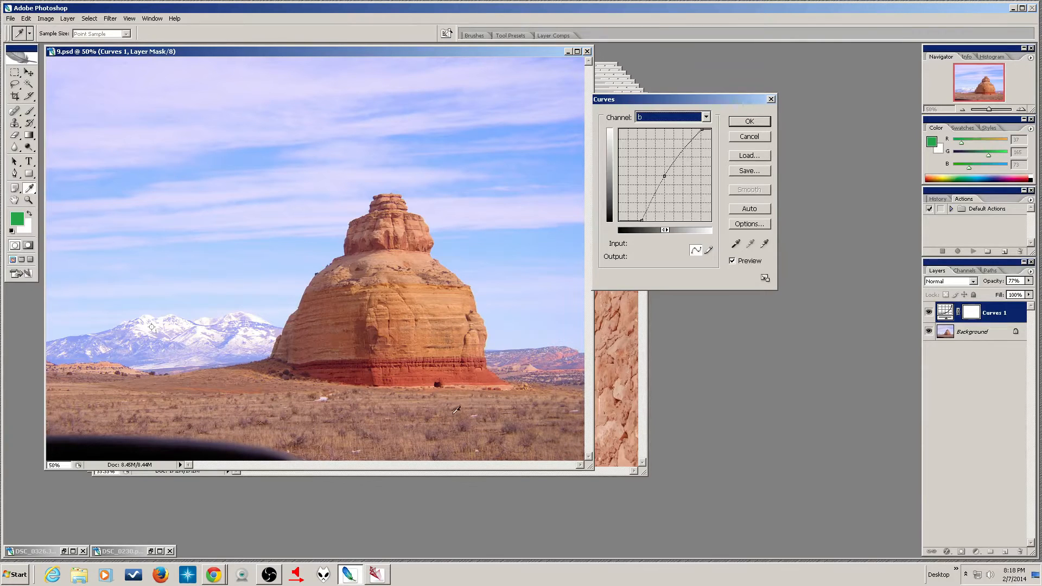
{"action": "left_click", "coordinate": [749, 122]}
Choose the Brush with default colors and compare 9.psd with and without the Curves 1 adjustment
{"action": "key", "text": "b"}
{"action": "key", "text": "d"}
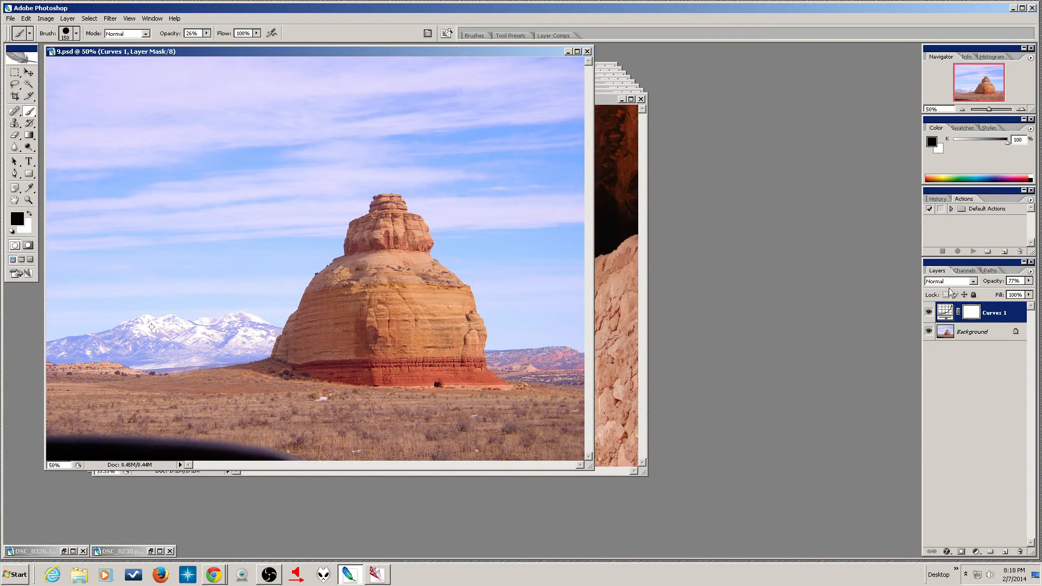
{"action": "left_click", "coordinate": [929, 313]}
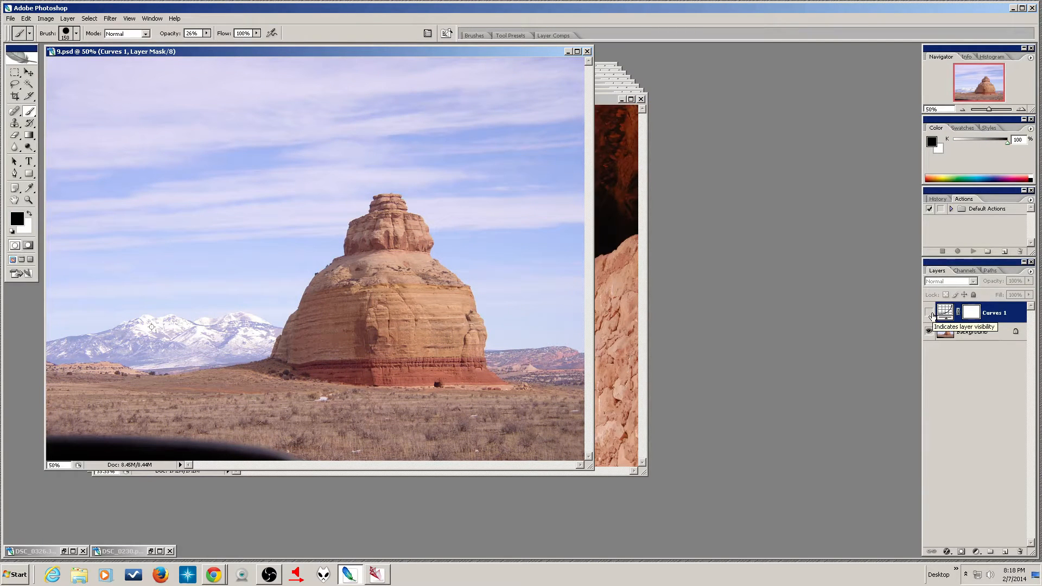
{"action": "left_click", "coordinate": [929, 314]}
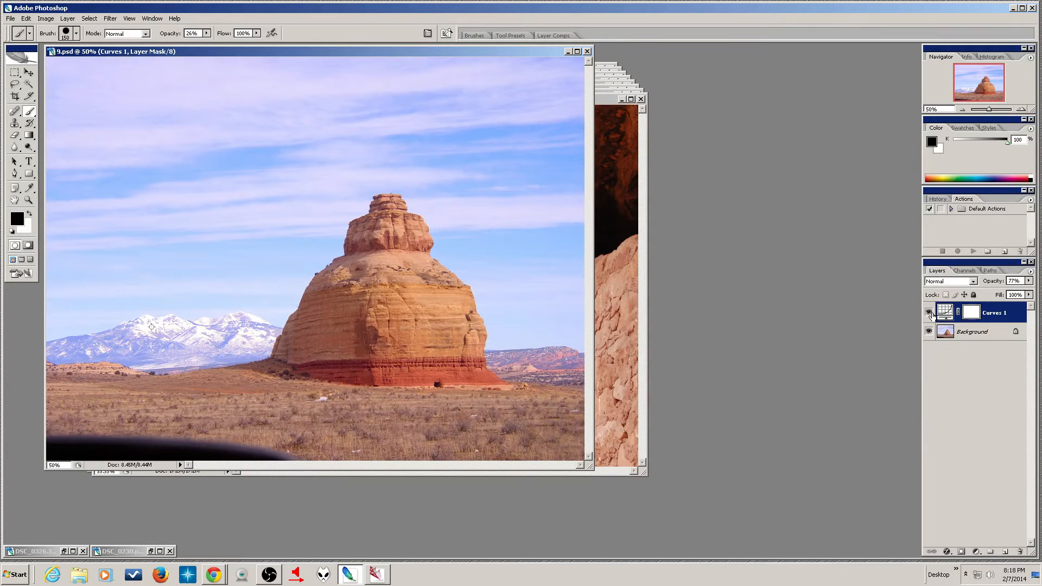
{"action": "left_click", "coordinate": [929, 313]}
{"action": "left_click", "coordinate": [929, 313]}
Steepen the Lightness curve of Curves 1 by setting its black point to input 18 and its white point to input 89
{"action": "double_click", "coordinate": [946, 312]}
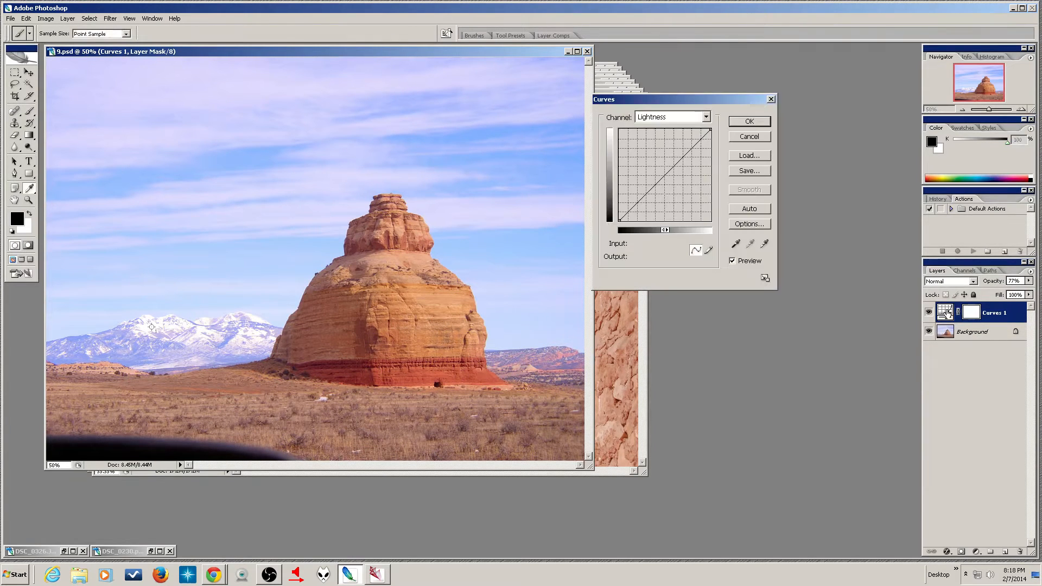
{"action": "left_click_drag", "start_coordinate": [709, 131], "coordinate": [698, 129]}
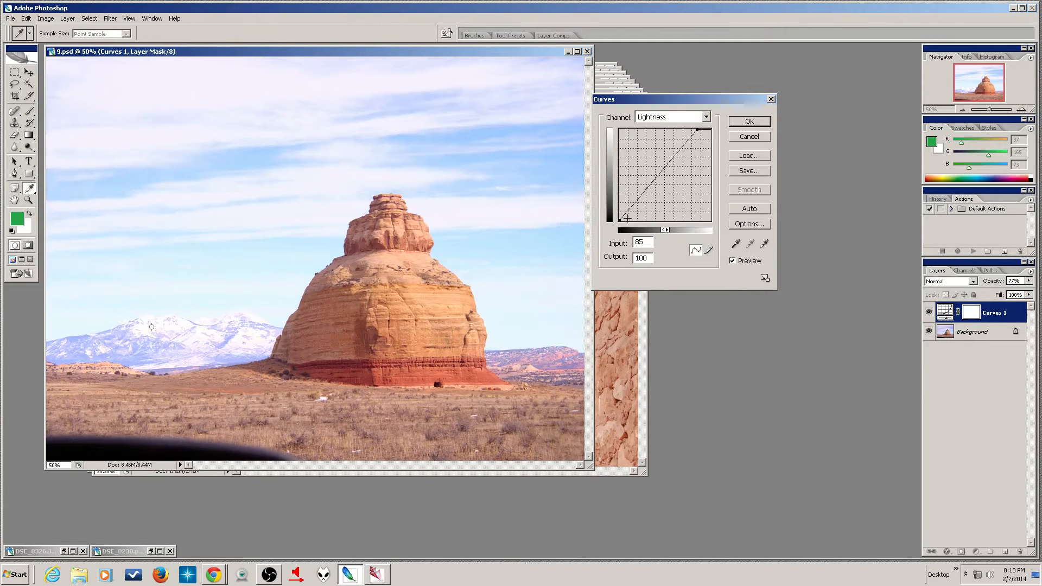
{"action": "left_click_drag", "start_coordinate": [619, 220], "coordinate": [637, 222]}
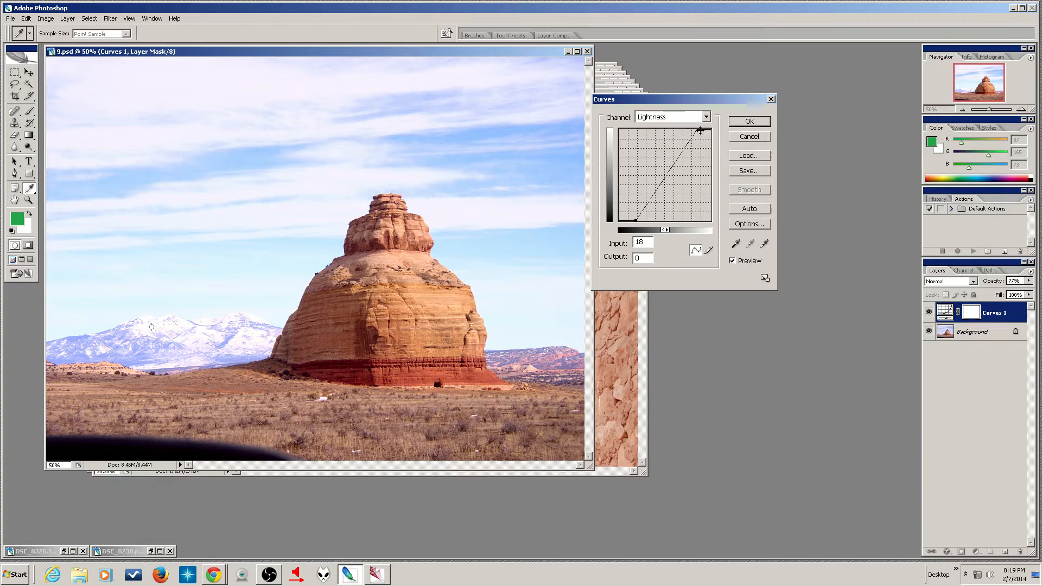
{"action": "left_click_drag", "start_coordinate": [698, 130], "coordinate": [714, 132]}
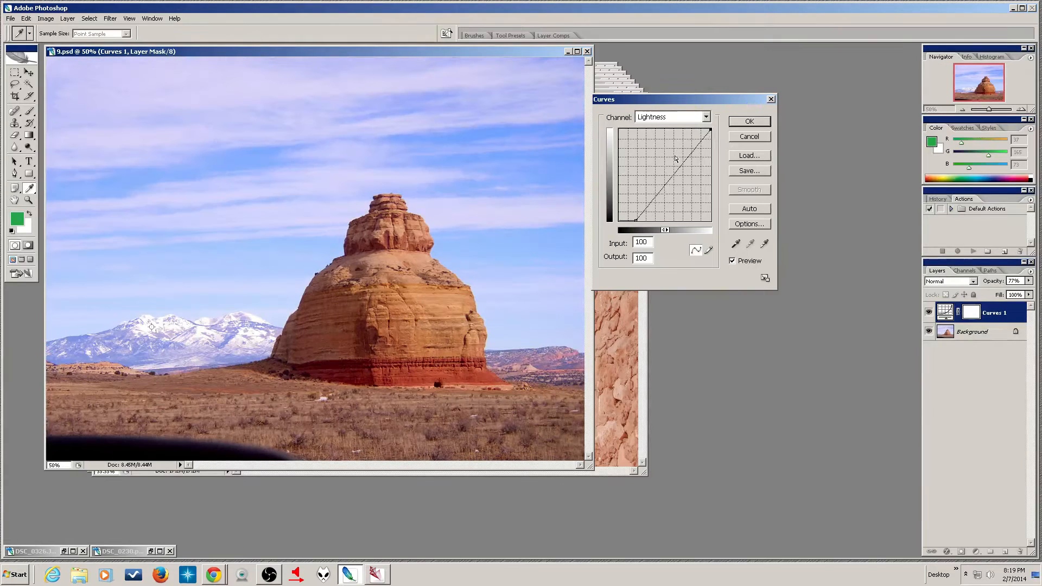
{"action": "left_click_drag", "start_coordinate": [712, 130], "coordinate": [702, 131]}
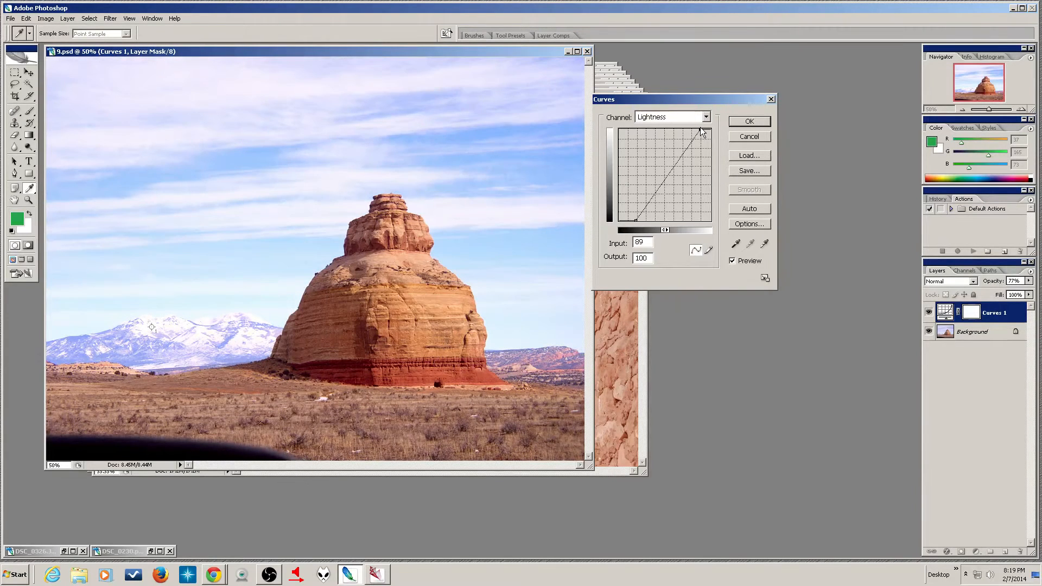
Shape the Lightness curve into an S with points at input 68, output 75 and input 40, output 22
{"action": "left_click", "coordinate": [681, 150]}
{"action": "left_click_drag", "start_coordinate": [681, 149], "coordinate": [682, 152]}
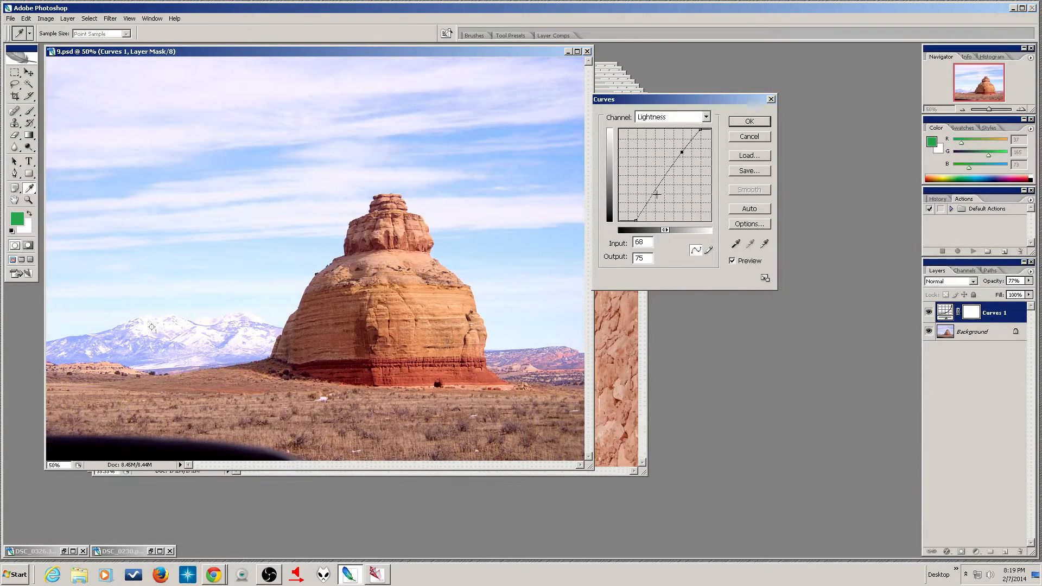
{"action": "left_click_drag", "start_coordinate": [653, 193], "coordinate": [657, 193]}
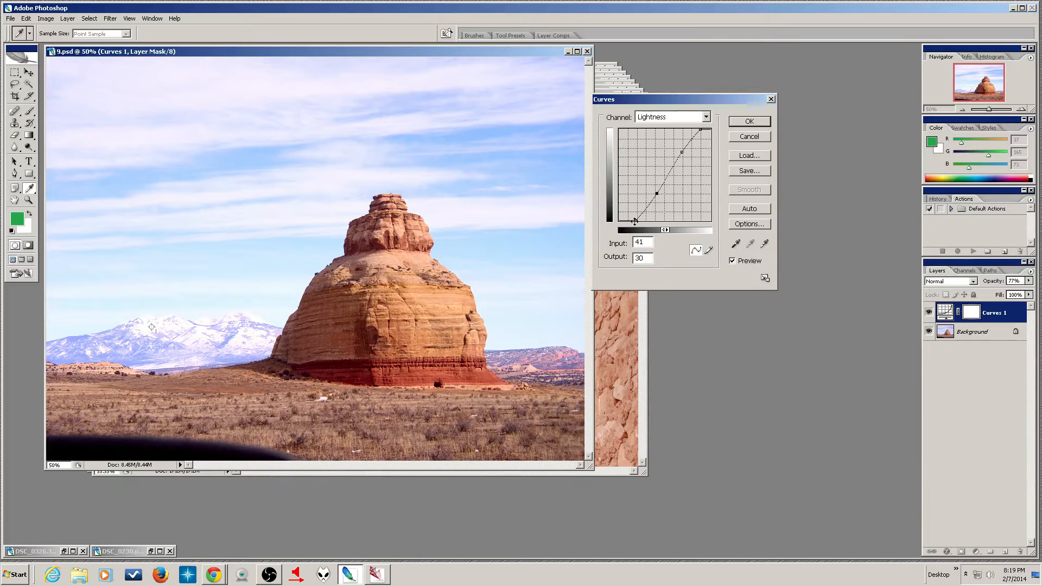
{"action": "left_click_drag", "start_coordinate": [637, 222], "coordinate": [620, 220]}
{"action": "mouse_move", "coordinate": [620, 221]}
{"action": "left_mouse_down"}
{"action": "mouse_move", "coordinate": [644, 221]}
{"action": "mouse_move", "coordinate": [633, 221]}
{"action": "mouse_move", "coordinate": [636, 232]}
{"action": "left_mouse_up"}
{"action": "left_click_drag", "start_coordinate": [656, 195], "coordinate": [656, 200]}
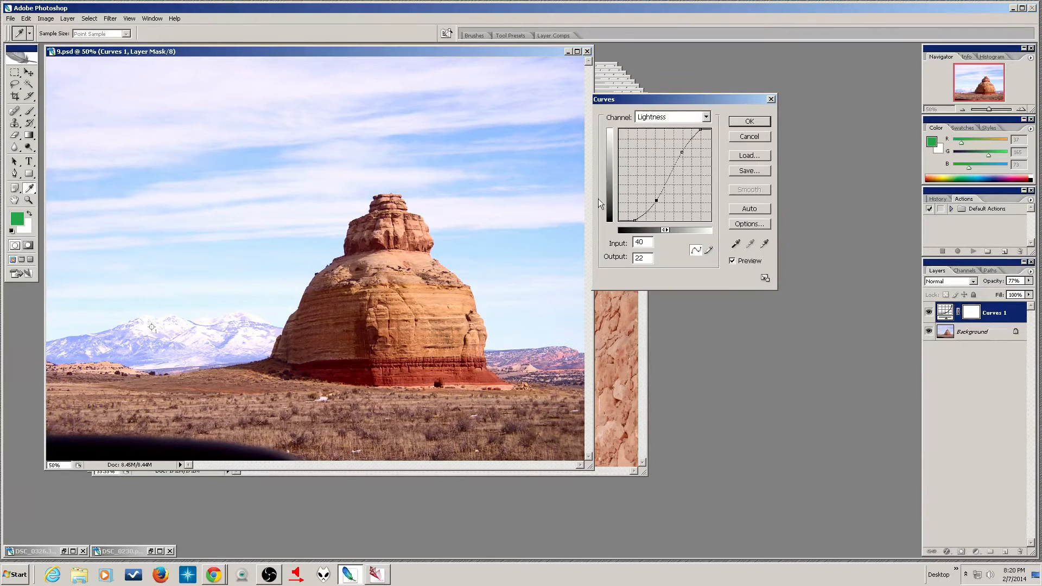
Sample the butte's tones and darken them on the Lightness curve, adding points at input 78, output 85 and input 66, output 57
{"action": "left_click", "coordinate": [444, 297]}
{"action": "mouse_move", "coordinate": [444, 298]}
{"action": "left_mouse_down"}
{"action": "mouse_move", "coordinate": [426, 292]}
{"action": "mouse_move", "coordinate": [444, 296]}
{"action": "left_mouse_up"}
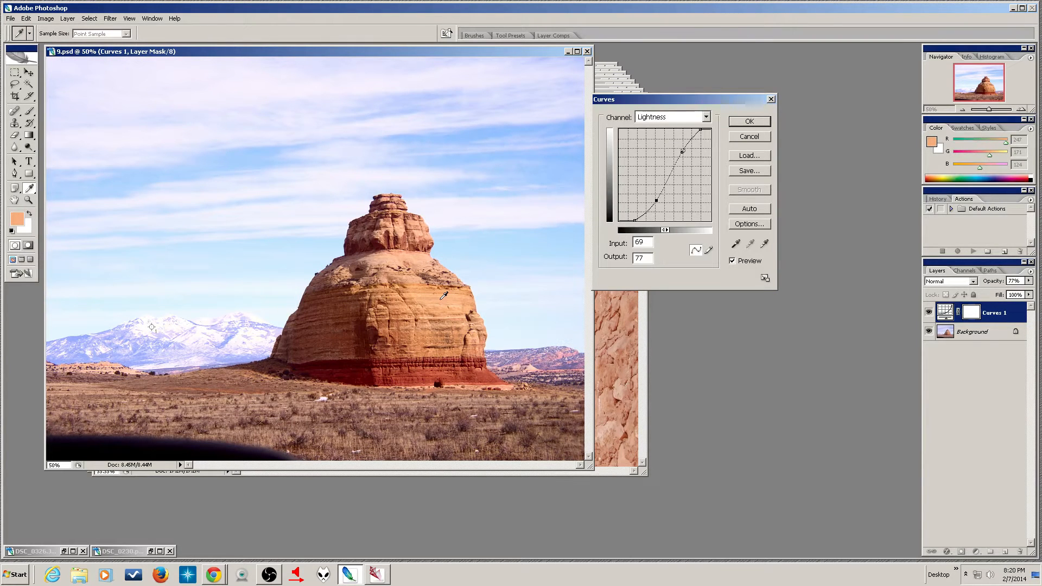
{"action": "left_click_drag", "start_coordinate": [444, 296], "coordinate": [444, 297]}
{"action": "left_click_drag", "start_coordinate": [679, 156], "coordinate": [692, 142]}
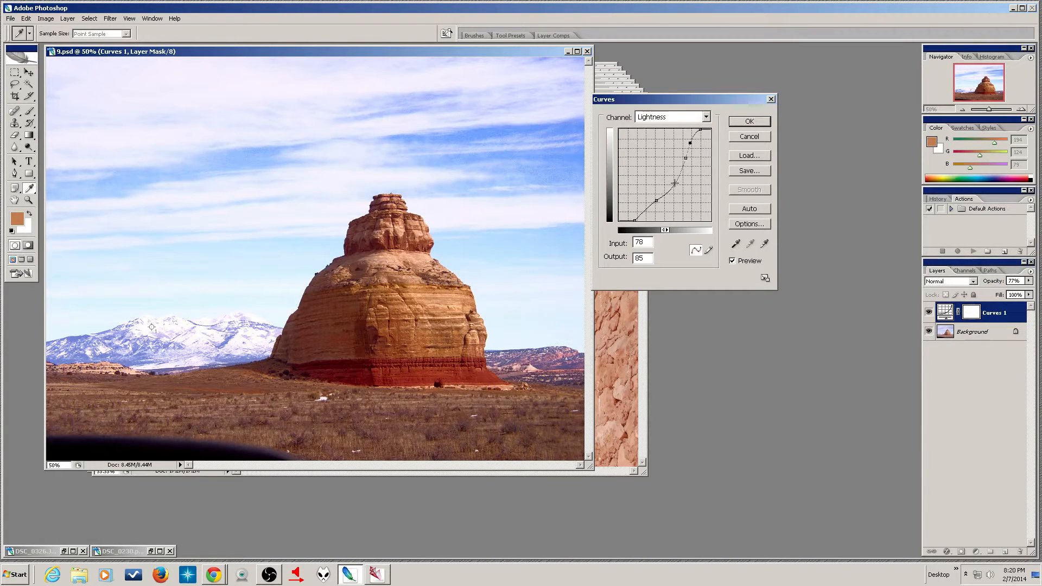
{"action": "left_click_drag", "start_coordinate": [672, 186], "coordinate": [681, 169]}
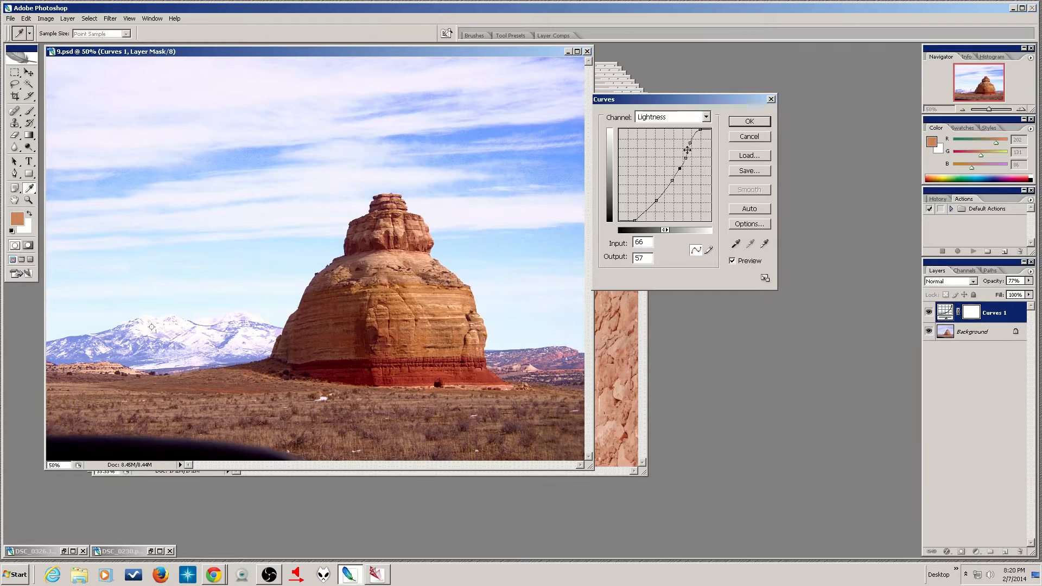
Sample the sky and the snowy mountains to locate their tones on the Lightness curve
{"action": "left_click", "coordinate": [536, 196]}
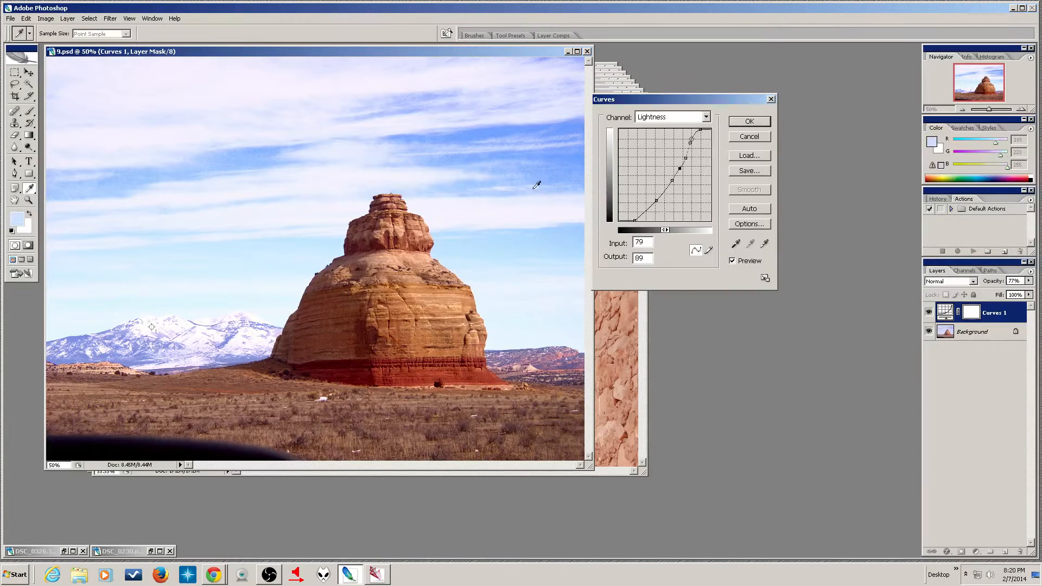
{"action": "left_click_drag", "start_coordinate": [528, 176], "coordinate": [529, 161]}
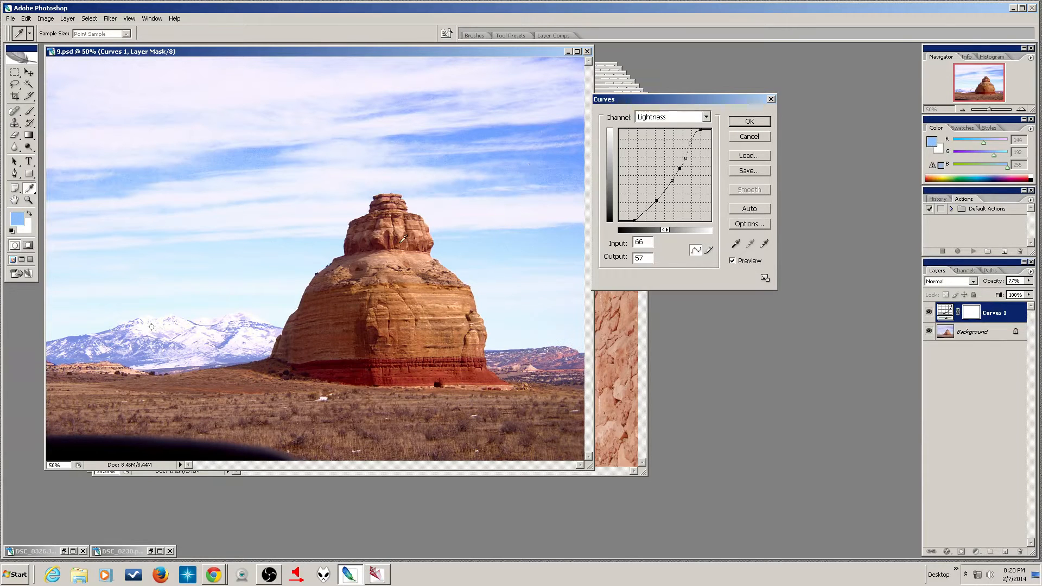
{"action": "left_click", "coordinate": [204, 329]}
{"action": "mouse_move", "coordinate": [204, 329]}
{"action": "left_mouse_down"}
{"action": "mouse_move", "coordinate": [204, 347]}
{"action": "mouse_move", "coordinate": [204, 337]}
{"action": "mouse_move", "coordinate": [229, 332]}
{"action": "mouse_move", "coordinate": [212, 332]}
{"action": "left_mouse_up"}
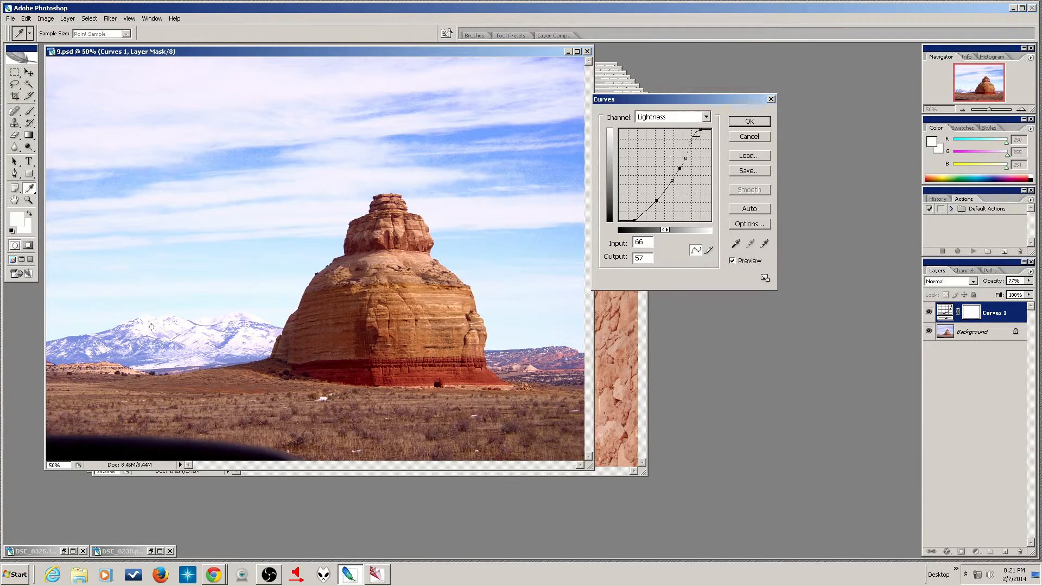
Smooth the highlight end of the Lightness curve with a point at input 82, output 84, and accept the Curves settings
{"action": "left_click_drag", "start_coordinate": [702, 130], "coordinate": [709, 128]}
{"action": "left_click", "coordinate": [691, 143]}
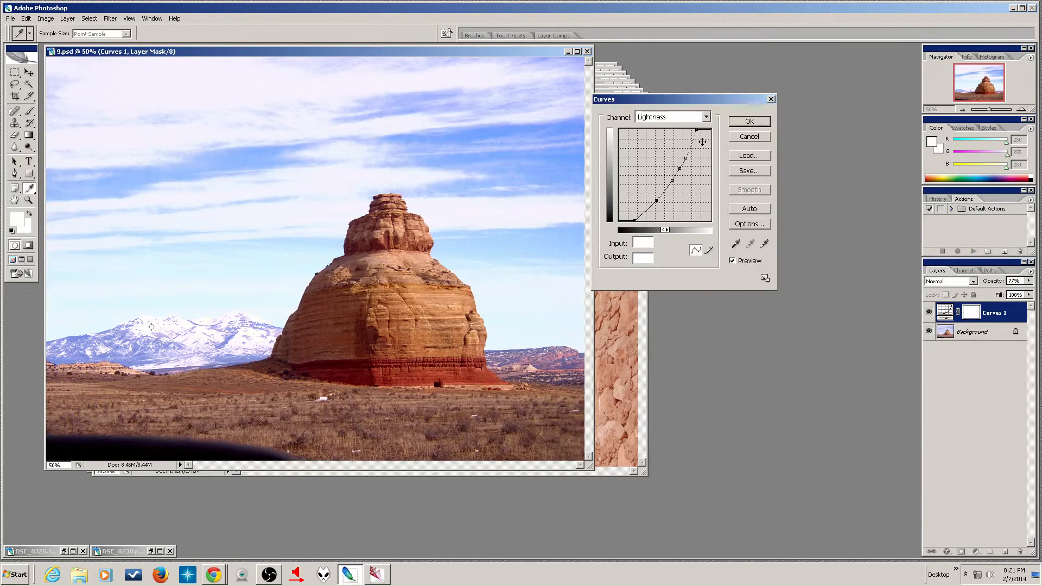
{"action": "left_click_drag", "start_coordinate": [693, 142], "coordinate": [699, 129]}
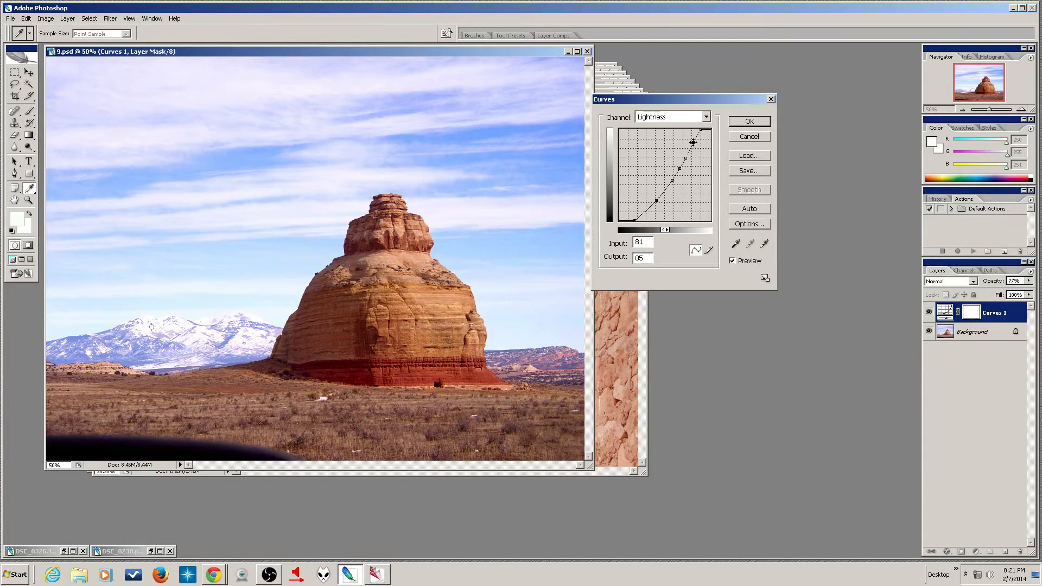
{"action": "left_click_drag", "start_coordinate": [694, 144], "coordinate": [696, 143]}
{"action": "left_click_drag", "start_coordinate": [693, 143], "coordinate": [695, 143]}
{"action": "left_click", "coordinate": [67, 19]}
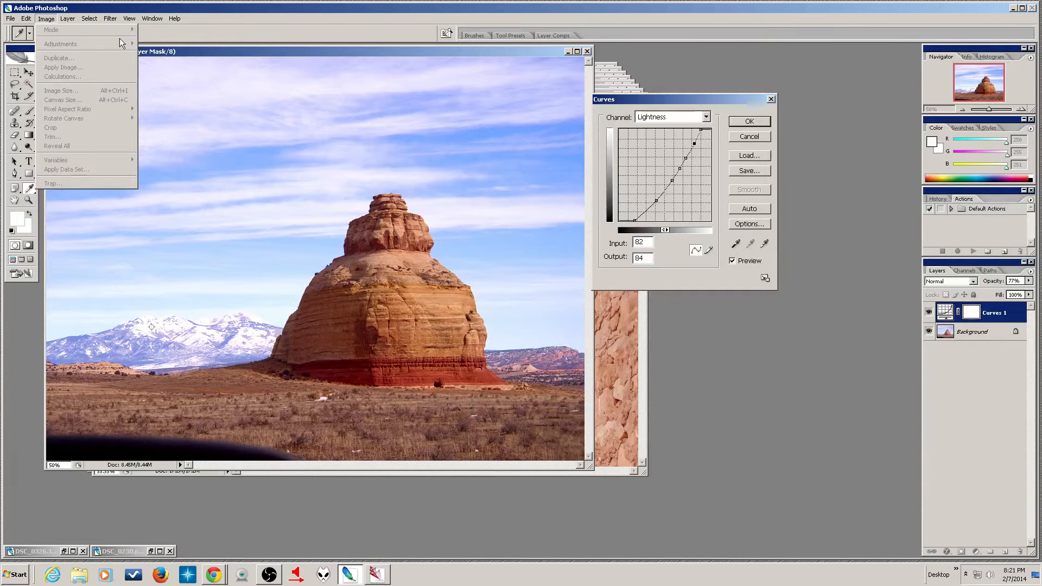
{"action": "left_click", "coordinate": [216, 32]}
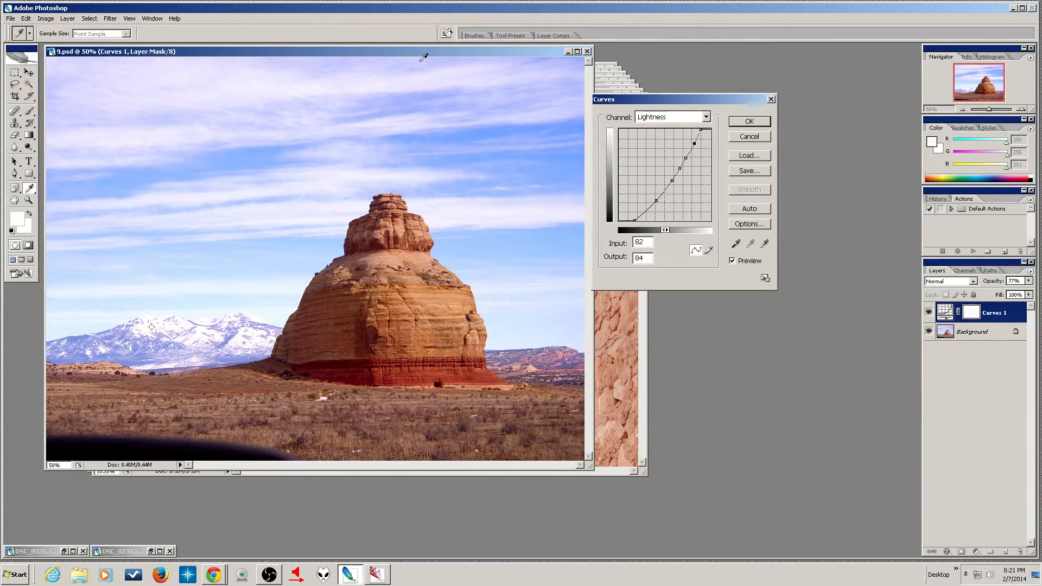
{"action": "left_click", "coordinate": [751, 124]}
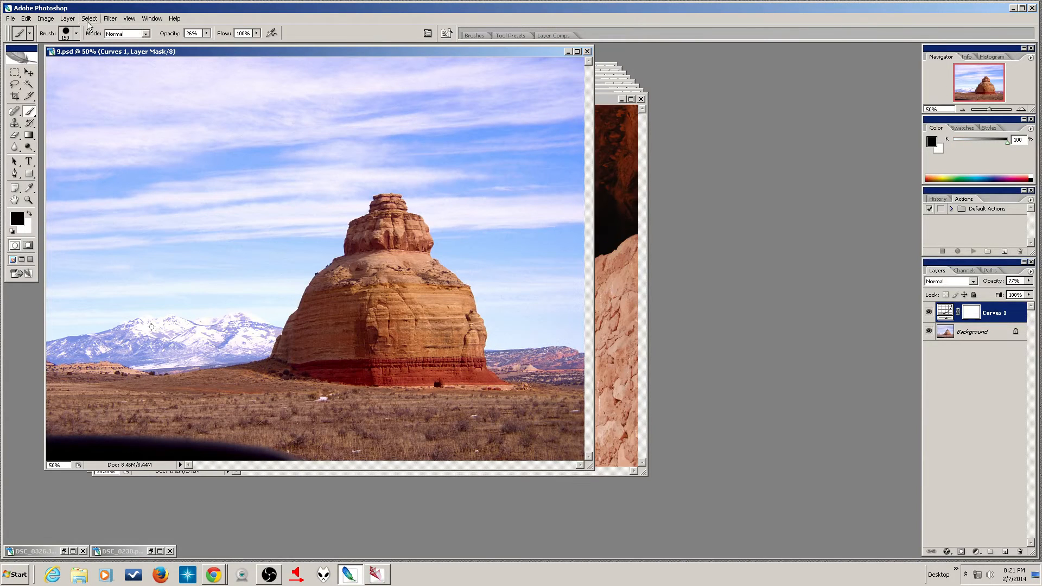
{"action": "left_click", "coordinate": [46, 19]}
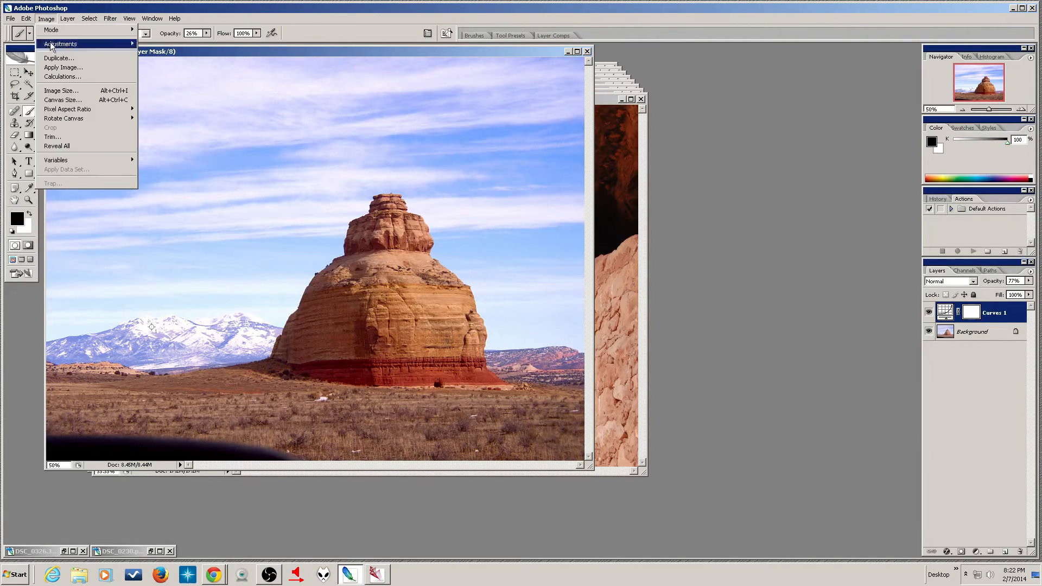
{"action": "mouse_move", "coordinate": [85, 47]}
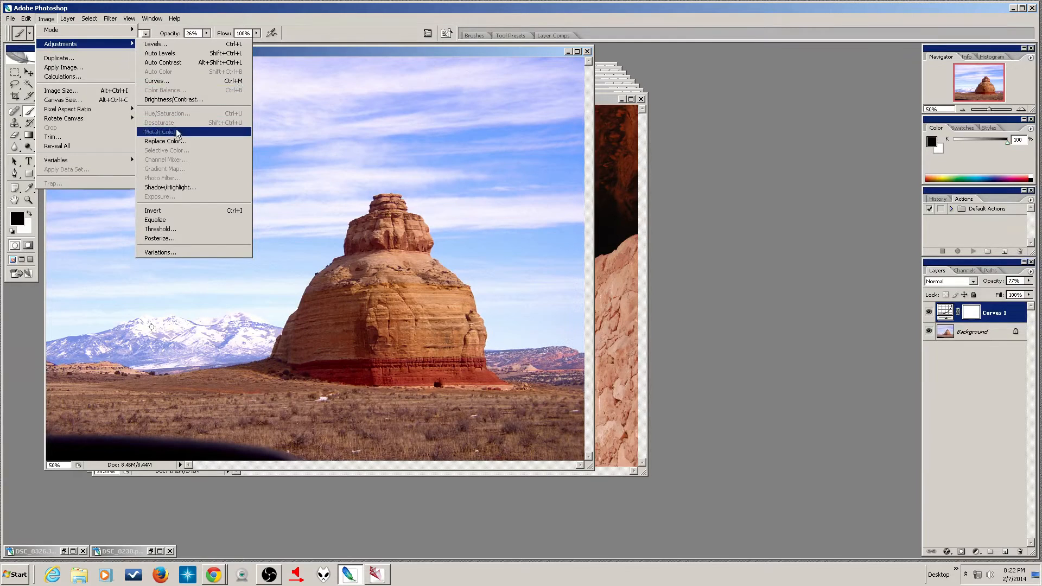
{"action": "left_click", "coordinate": [317, 21]}
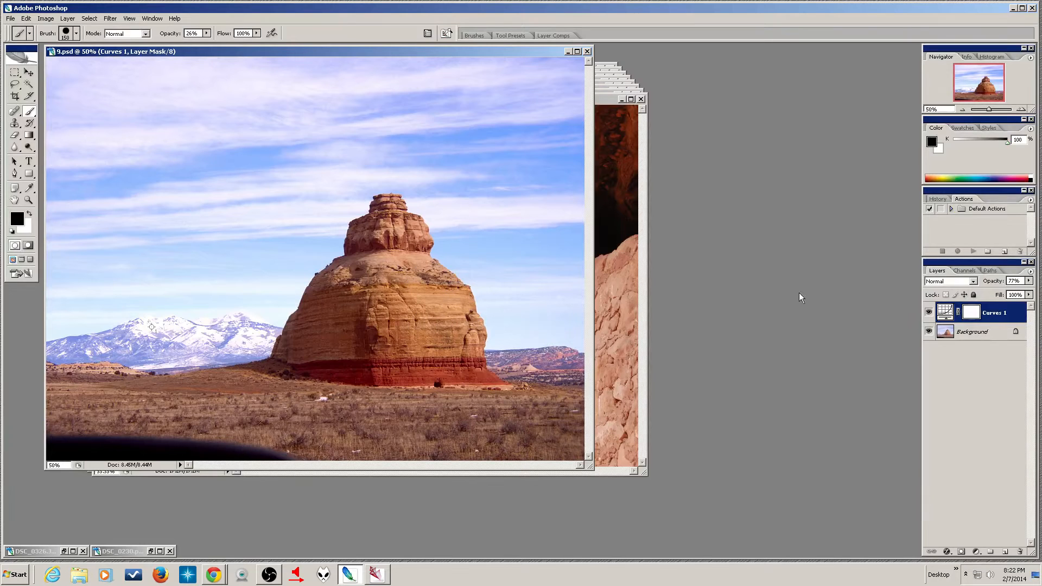
Compare the butte photo with and without the revised Curves 1 layer by toggling its visibility
{"action": "left_click", "coordinate": [930, 313]}
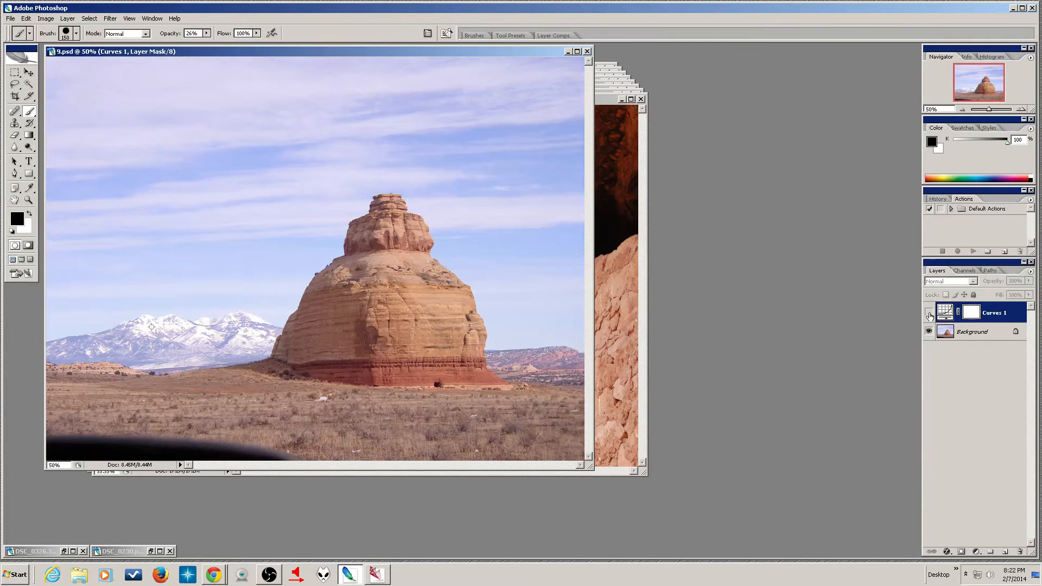
{"action": "left_click", "coordinate": [929, 314]}
{"action": "left_click", "coordinate": [929, 314]}
{"action": "left_click", "coordinate": [929, 314]}
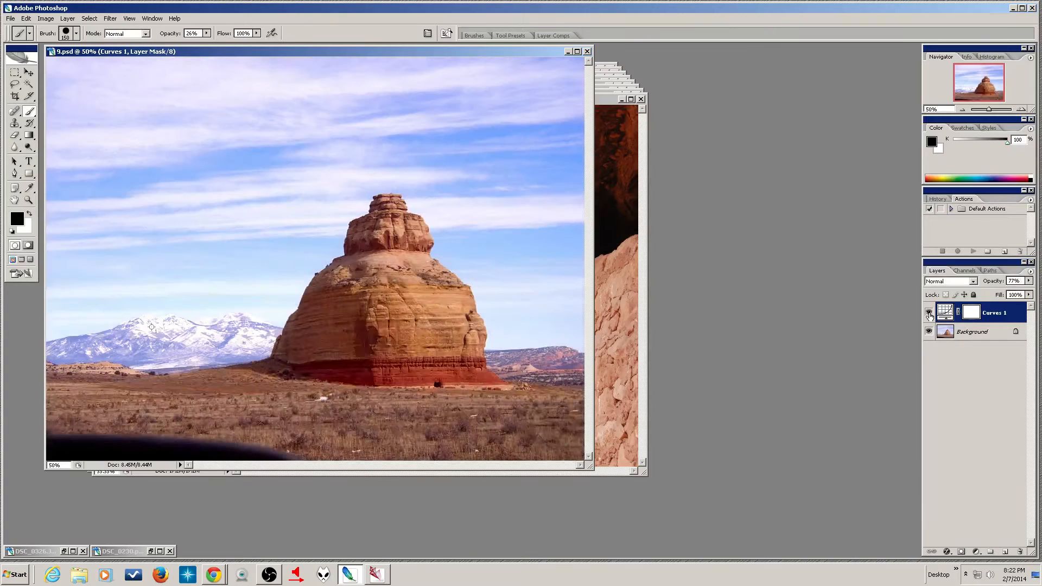
{"action": "left_click", "coordinate": [929, 314]}
{"action": "left_click", "coordinate": [929, 313]}
Close 9.psd without saving its changes
{"action": "left_click", "coordinate": [586, 52]}
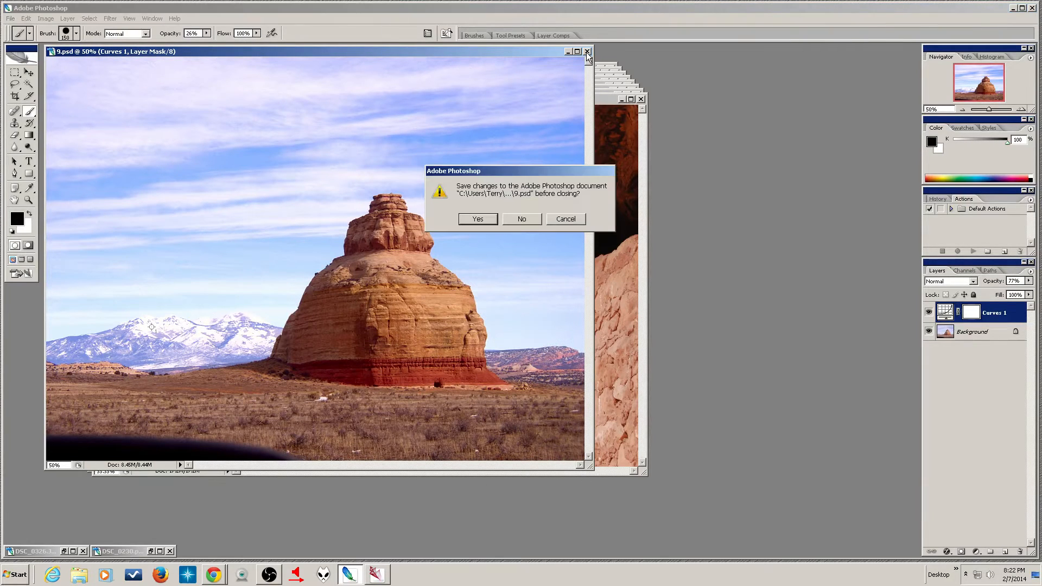
{"action": "left_click", "coordinate": [515, 220]}
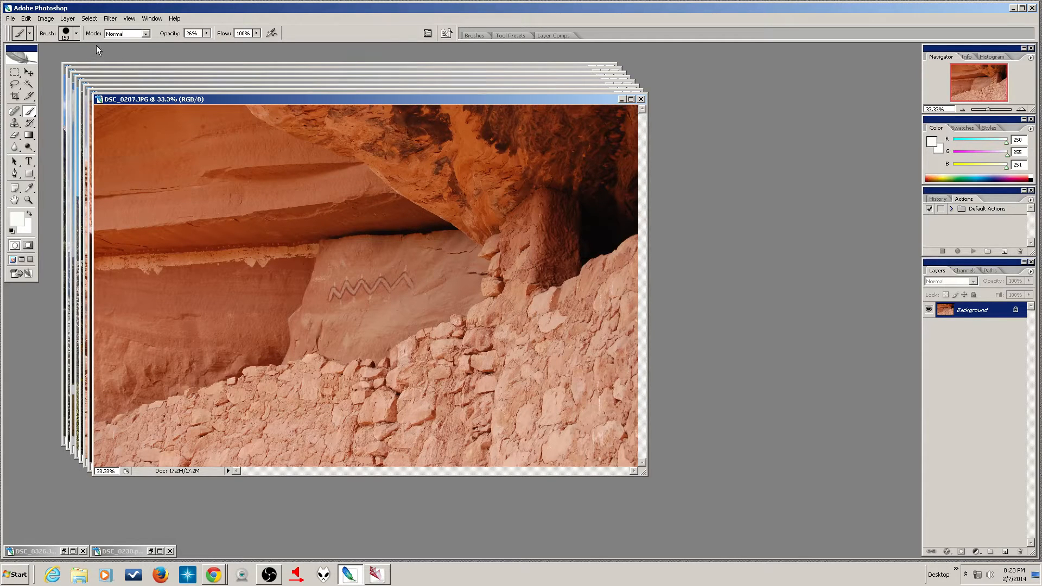
Convert DSC_0207.JPG from RGB to Lab Color mode
{"action": "left_click", "coordinate": [47, 21]}
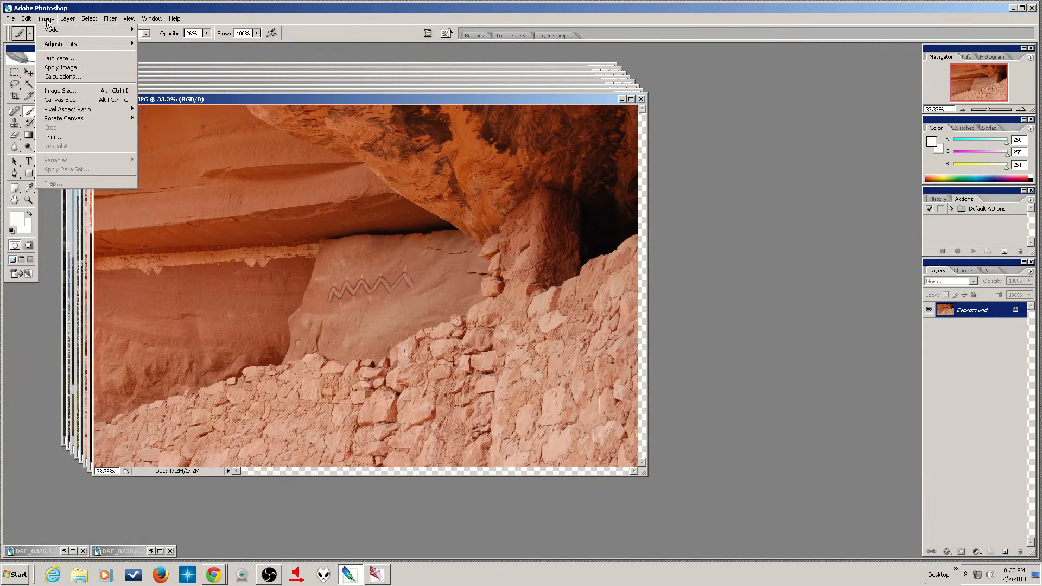
{"action": "mouse_move", "coordinate": [55, 31]}
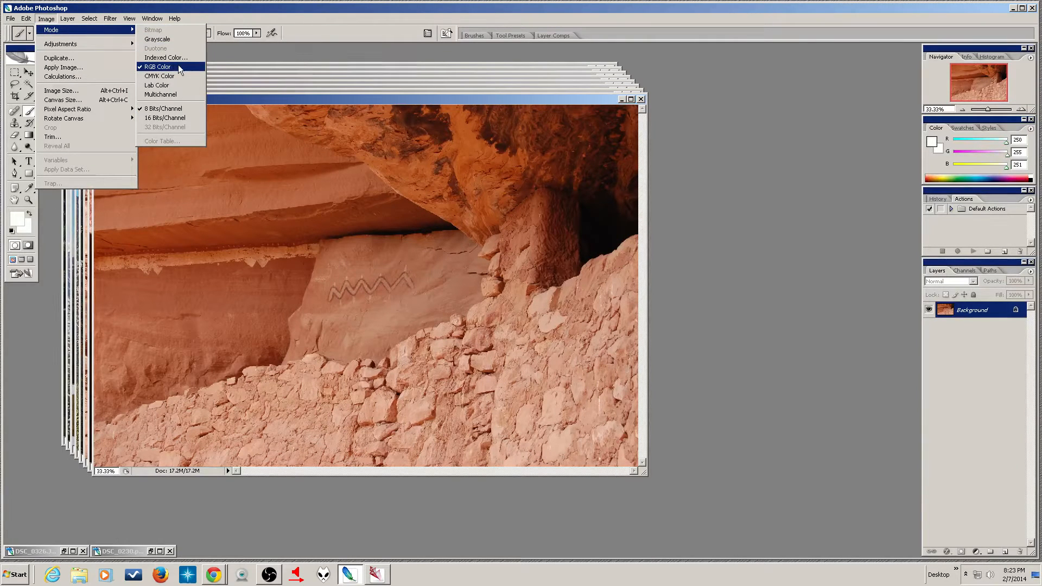
{"action": "left_click", "coordinate": [156, 85]}
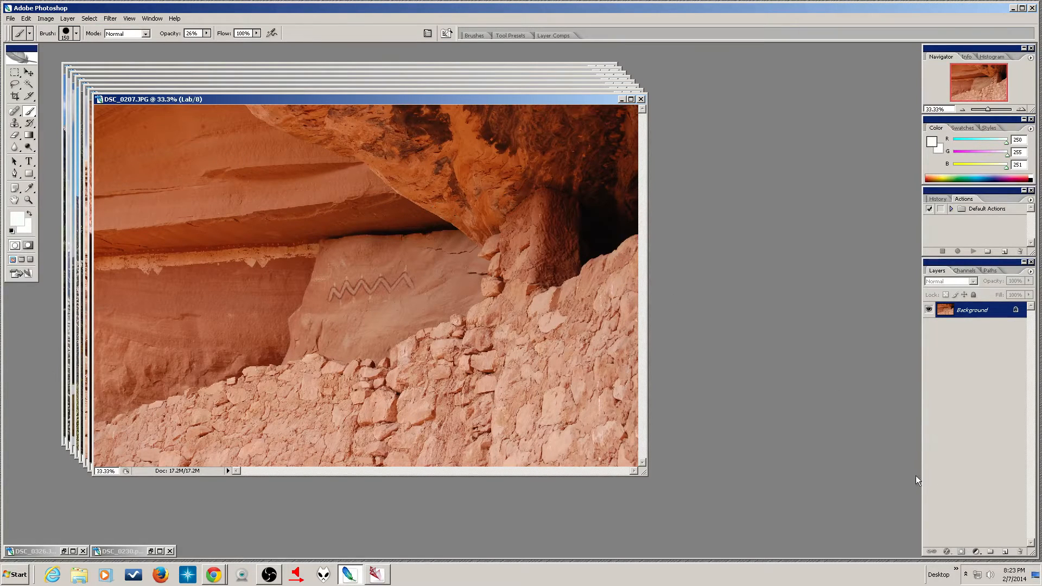
Add a Curves adjustment layer to DSC_0207.JPG and anchor the midpoint of its a curve
{"action": "left_click", "coordinate": [974, 552]}
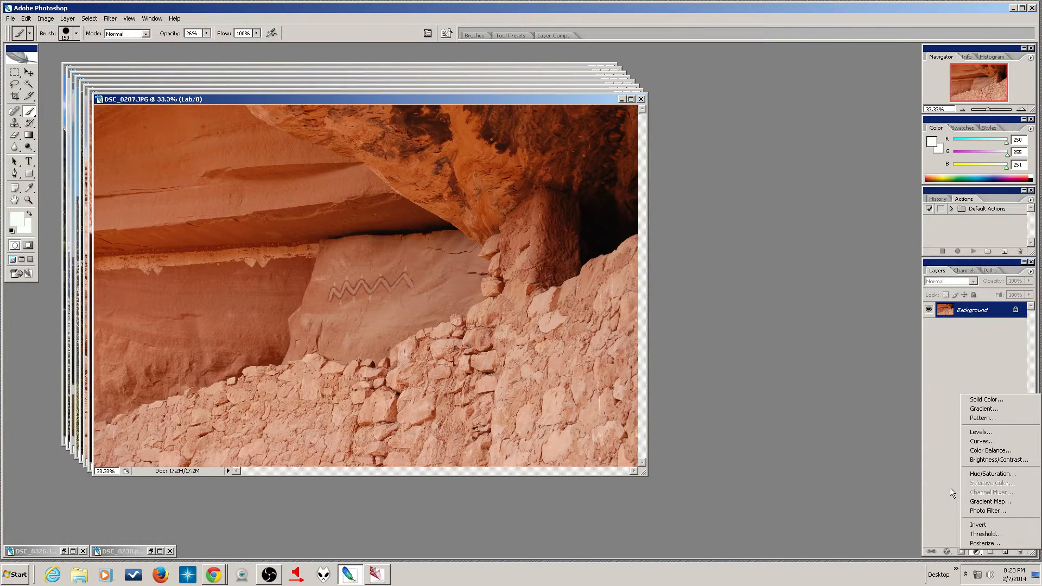
{"action": "left_click", "coordinate": [981, 441]}
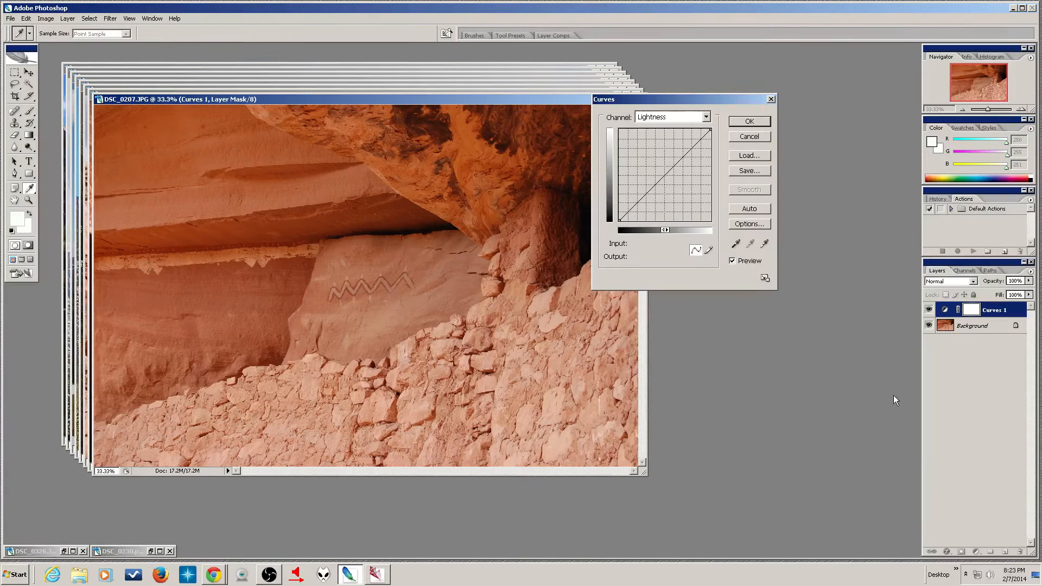
{"action": "left_click_drag", "start_coordinate": [648, 99], "coordinate": [732, 117]}
{"action": "left_click", "coordinate": [732, 133]}
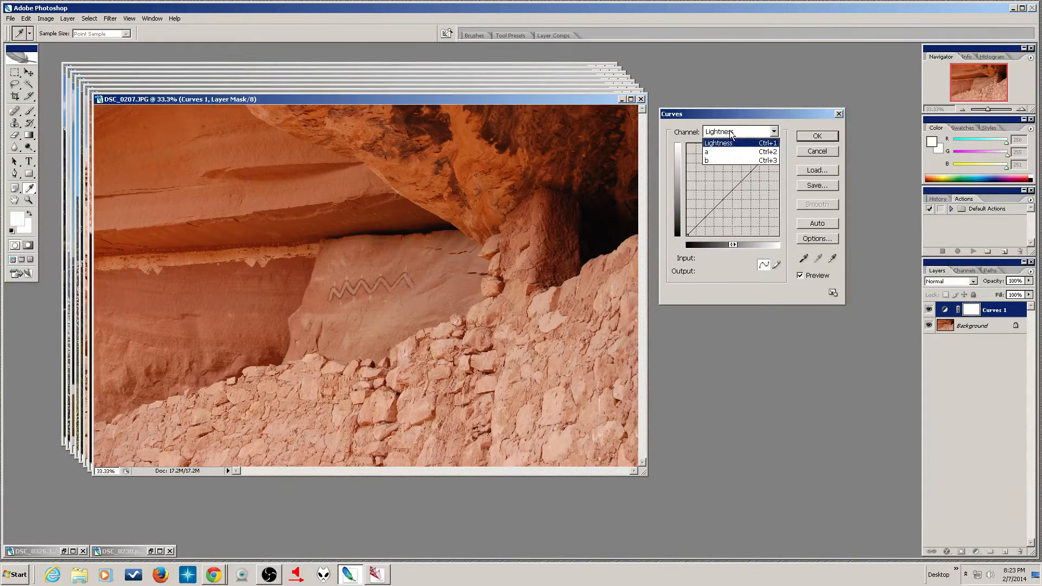
{"action": "left_click", "coordinate": [726, 151]}
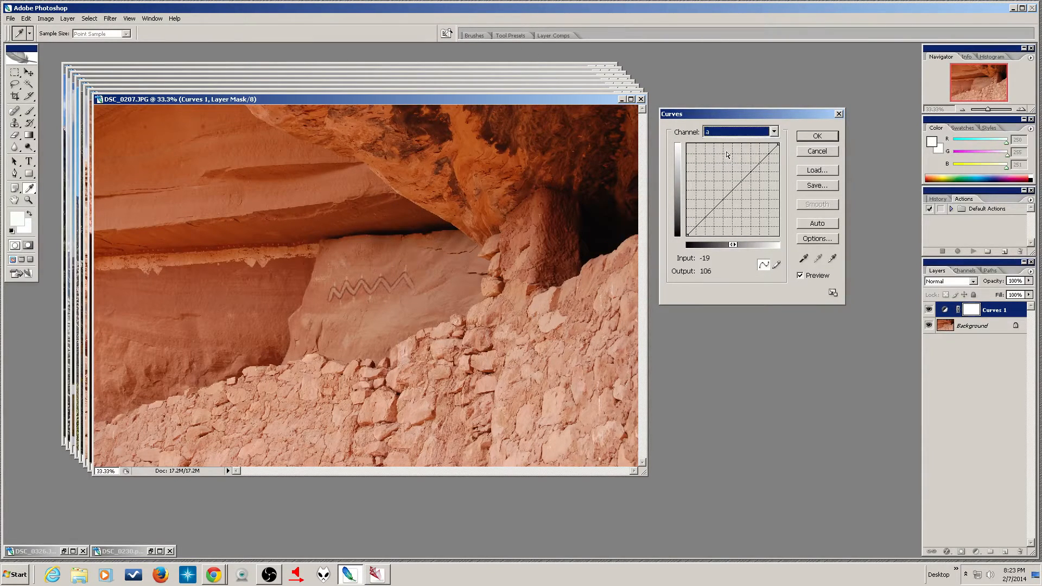
{"action": "left_click", "coordinate": [732, 190]}
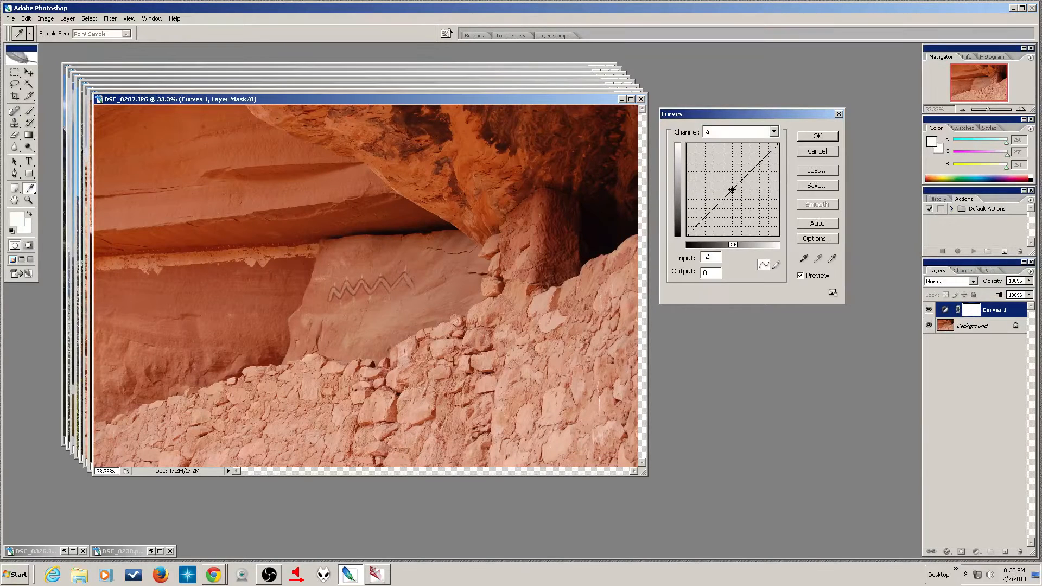
{"action": "left_click_drag", "start_coordinate": [732, 189], "coordinate": [732, 190]}
Anchor the midpoint of the b curve and nudge the point back up onto the neutral diagonal
{"action": "left_click", "coordinate": [771, 133]}
{"action": "left_click", "coordinate": [763, 158]}
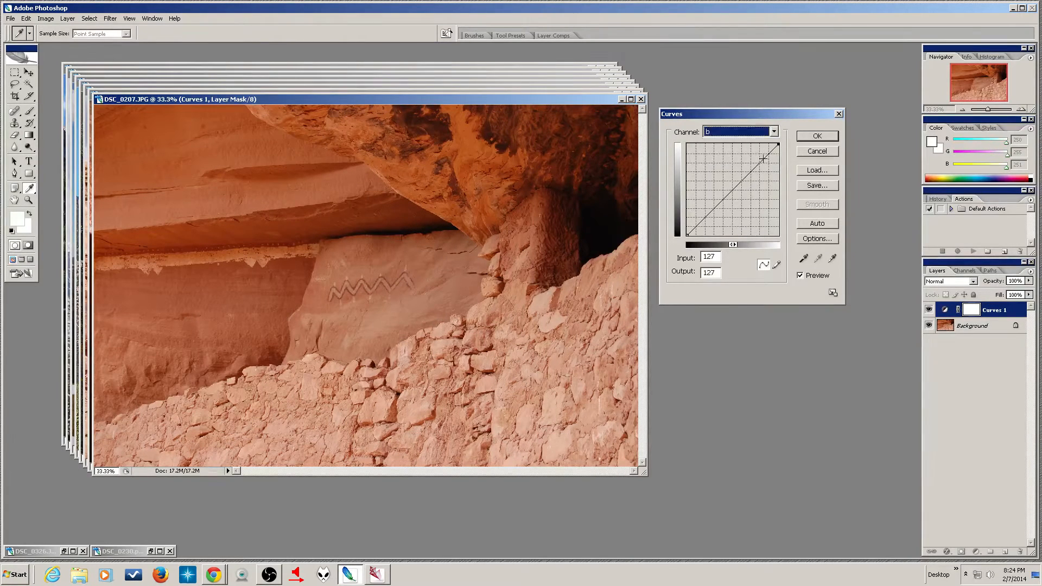
{"action": "left_click", "coordinate": [733, 191]}
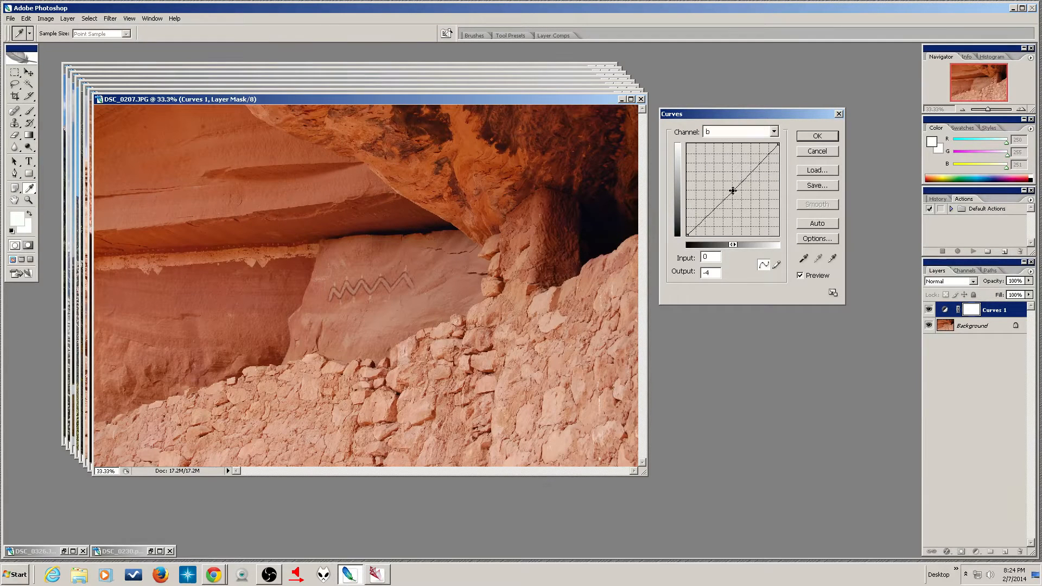
{"action": "key", "text": "Up"}
{"action": "key", "text": "Up"}
Try lowering the b curve's upper endpoint to output 7, and undo the change
{"action": "left_click", "coordinate": [778, 145]}
{"action": "mouse_move", "coordinate": [778, 145]}
{"action": "left_mouse_down"}
{"action": "mouse_move", "coordinate": [755, 146]}
{"action": "mouse_move", "coordinate": [782, 144]}
{"action": "mouse_move", "coordinate": [783, 177]}
{"action": "mouse_move", "coordinate": [781, 140]}
{"action": "mouse_move", "coordinate": [780, 177]}
{"action": "mouse_move", "coordinate": [781, 140]}
{"action": "left_mouse_up"}
{"action": "left_click_drag", "start_coordinate": [781, 142], "coordinate": [783, 190]}
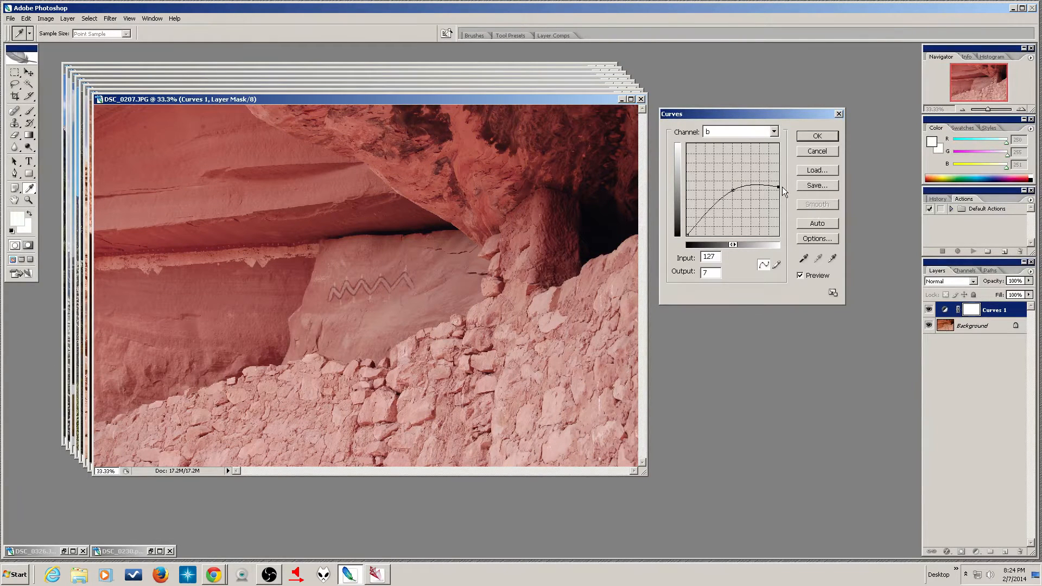
{"action": "key", "text": "ctrl+z"}
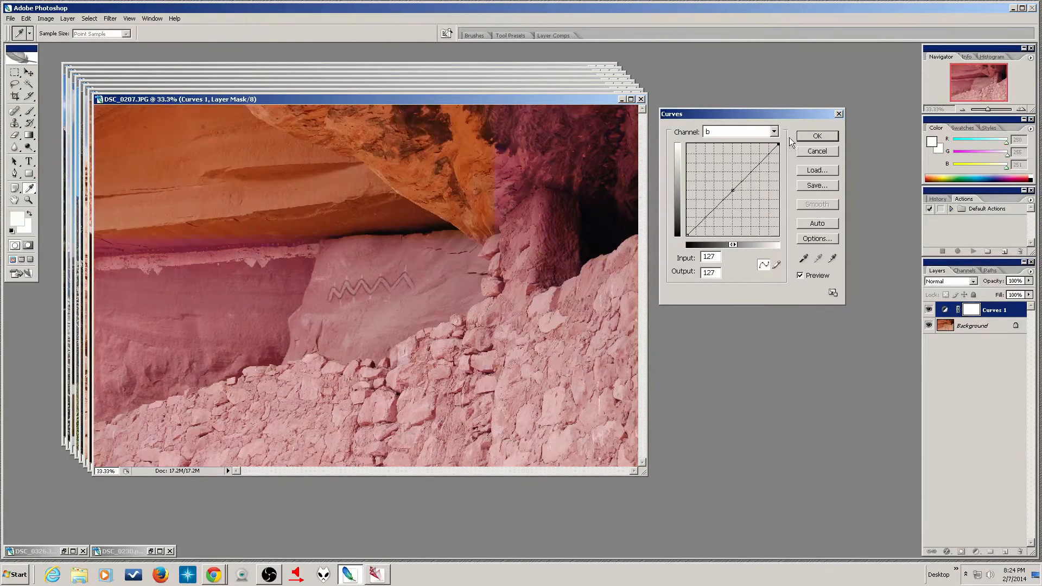
Move the b curve's lower endpoint inward to input -61, output -128, and add a holding point on the upper half
{"action": "mouse_move", "coordinate": [687, 234]}
{"action": "left_mouse_down"}
{"action": "mouse_move", "coordinate": [708, 235]}
{"action": "mouse_move", "coordinate": [687, 234]}
{"action": "mouse_move", "coordinate": [673, 209]}
{"action": "mouse_move", "coordinate": [674, 238]}
{"action": "left_mouse_up"}
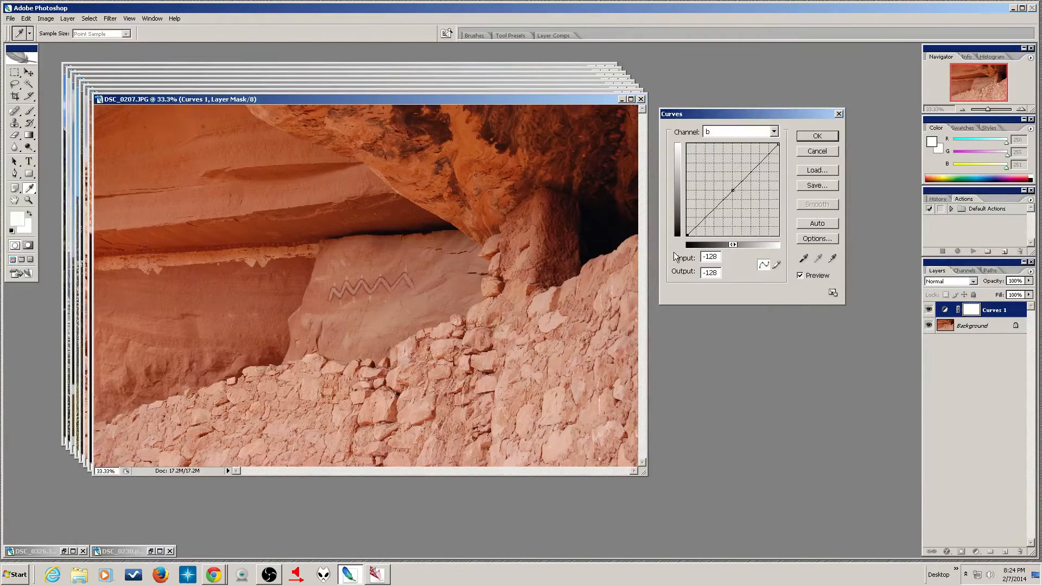
{"action": "left_click_drag", "start_coordinate": [685, 243], "coordinate": [702, 243]}
{"action": "left_click", "coordinate": [748, 171]}
{"action": "left_click", "coordinate": [704, 236]}
{"action": "left_click_drag", "start_coordinate": [704, 236], "coordinate": [709, 236]}
{"action": "mouse_move", "coordinate": [709, 235]}
{"action": "left_mouse_down"}
{"action": "mouse_move", "coordinate": [716, 228]}
{"action": "mouse_move", "coordinate": [703, 231]}
{"action": "mouse_move", "coordinate": [689, 205]}
{"action": "mouse_move", "coordinate": [711, 240]}
{"action": "left_mouse_up"}
Raise the b curve's midpoint to input -7, output 5, and lift the upper holding point slightly
{"action": "left_click", "coordinate": [732, 191]}
{"action": "mouse_move", "coordinate": [732, 191]}
{"action": "left_mouse_down"}
{"action": "mouse_move", "coordinate": [740, 182]}
{"action": "mouse_move", "coordinate": [731, 191]}
{"action": "left_mouse_up"}
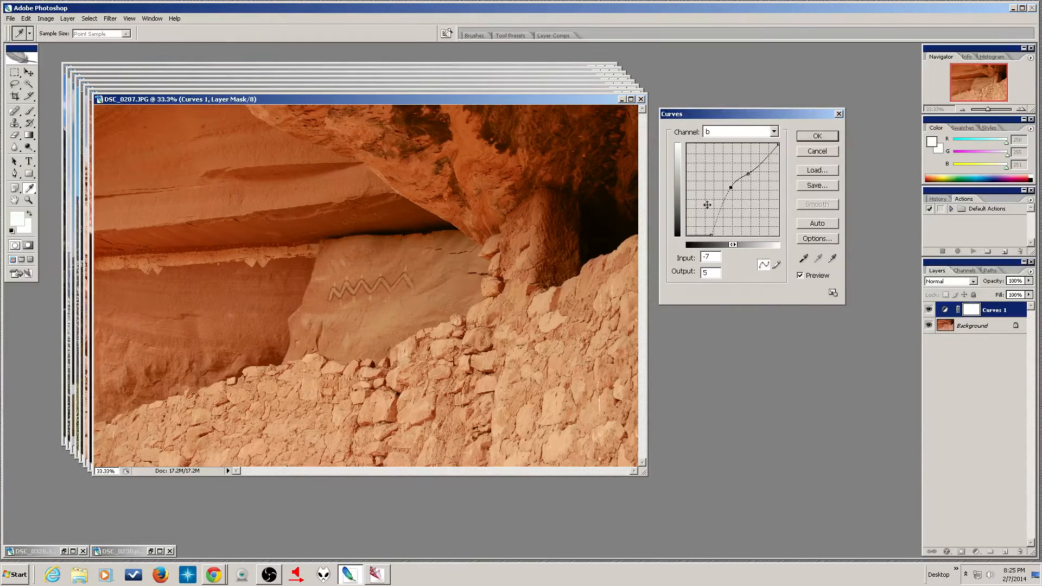
{"action": "mouse_move", "coordinate": [748, 173]}
{"action": "left_mouse_down"}
{"action": "mouse_move", "coordinate": [739, 155]}
{"action": "mouse_move", "coordinate": [750, 170]}
{"action": "left_mouse_up"}
Anchor the a curve's midpoint at input -2, output -4
{"action": "left_click", "coordinate": [773, 132]}
{"action": "left_click", "coordinate": [762, 152]}
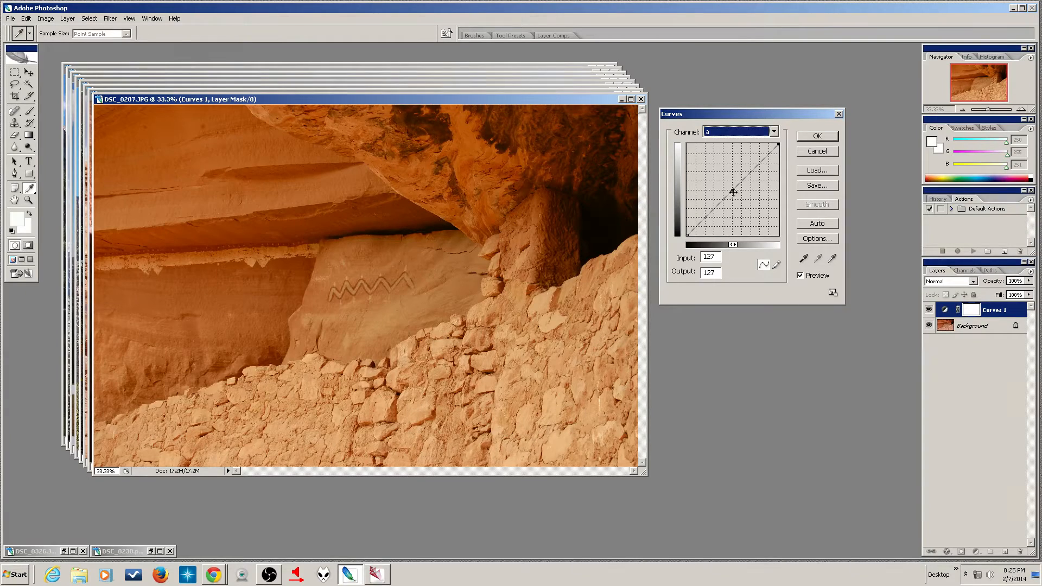
{"action": "mouse_move", "coordinate": [734, 190]}
{"action": "left_mouse_down"}
{"action": "mouse_move", "coordinate": [725, 185]}
{"action": "mouse_move", "coordinate": [740, 200]}
{"action": "mouse_move", "coordinate": [733, 190]}
{"action": "left_mouse_up"}
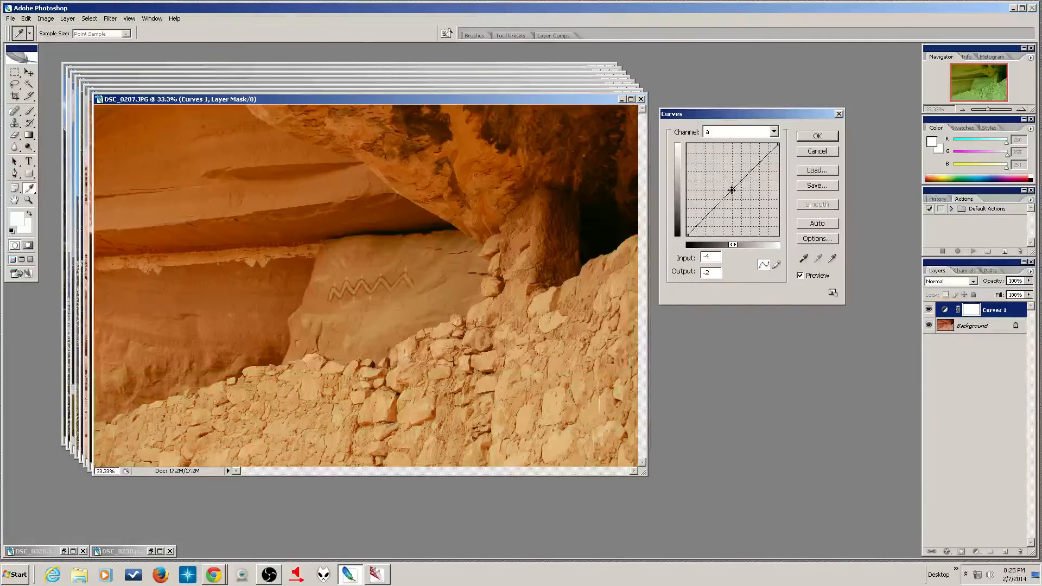
{"action": "key", "text": "Down"}
{"action": "key", "text": "Right"}
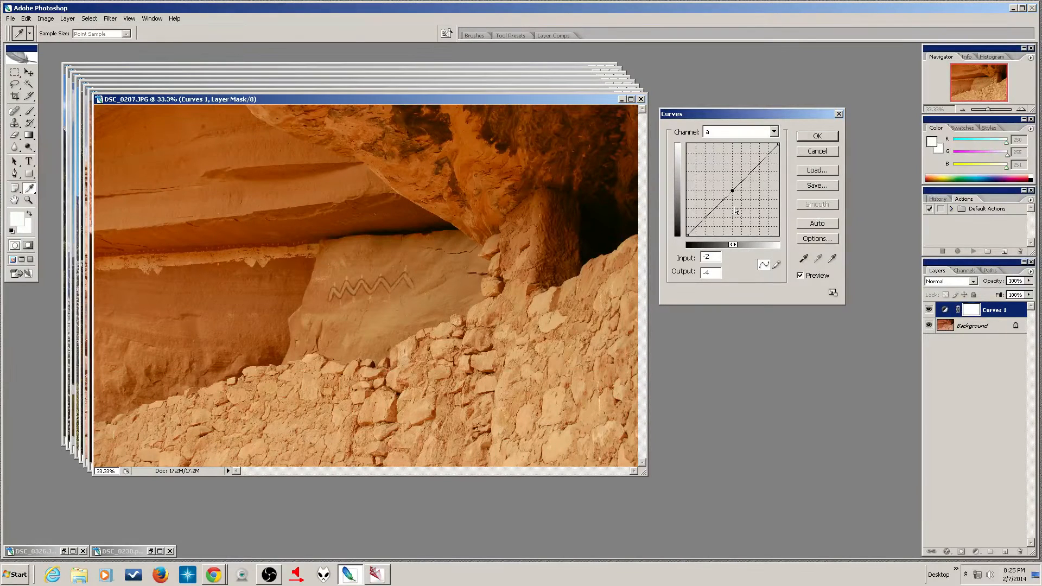
Steepen the a curve with its upper endpoint at input 98, output 127, and its lower endpoint at input -103, output -128
{"action": "mouse_move", "coordinate": [687, 236]}
{"action": "left_mouse_down"}
{"action": "mouse_move", "coordinate": [689, 217]}
{"action": "mouse_move", "coordinate": [704, 241]}
{"action": "left_mouse_up"}
{"action": "mouse_move", "coordinate": [778, 144]}
{"action": "left_mouse_down"}
{"action": "mouse_move", "coordinate": [747, 145]}
{"action": "mouse_move", "coordinate": [769, 144]}
{"action": "left_mouse_up"}
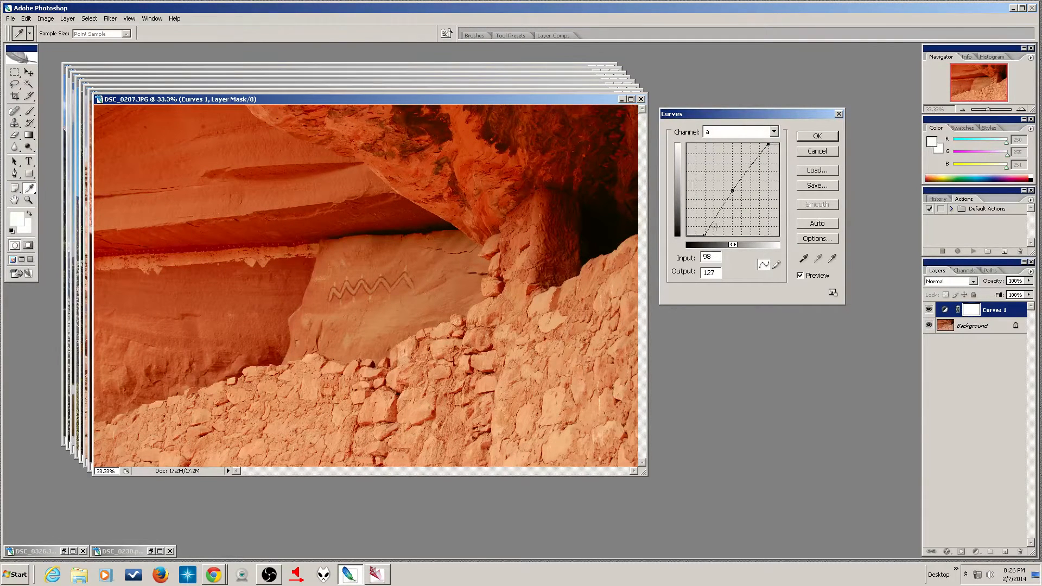
{"action": "left_click_drag", "start_coordinate": [704, 235], "coordinate": [691, 242]}
Compare the cliff dwelling photo with and without the a and b curve changes by toggling the Curves preview
{"action": "left_click", "coordinate": [803, 278]}
{"action": "left_click", "coordinate": [803, 278]}
{"action": "left_click", "coordinate": [803, 277]}
{"action": "left_click", "coordinate": [803, 277]}
{"action": "left_click", "coordinate": [802, 276]}
{"action": "left_click", "coordinate": [802, 277]}
{"action": "left_click", "coordinate": [800, 275]}
{"action": "left_click", "coordinate": [801, 275]}
{"action": "left_click", "coordinate": [800, 276]}
{"action": "left_click", "coordinate": [801, 276]}
{"action": "left_click", "coordinate": [801, 277]}
{"action": "left_click", "coordinate": [800, 276]}
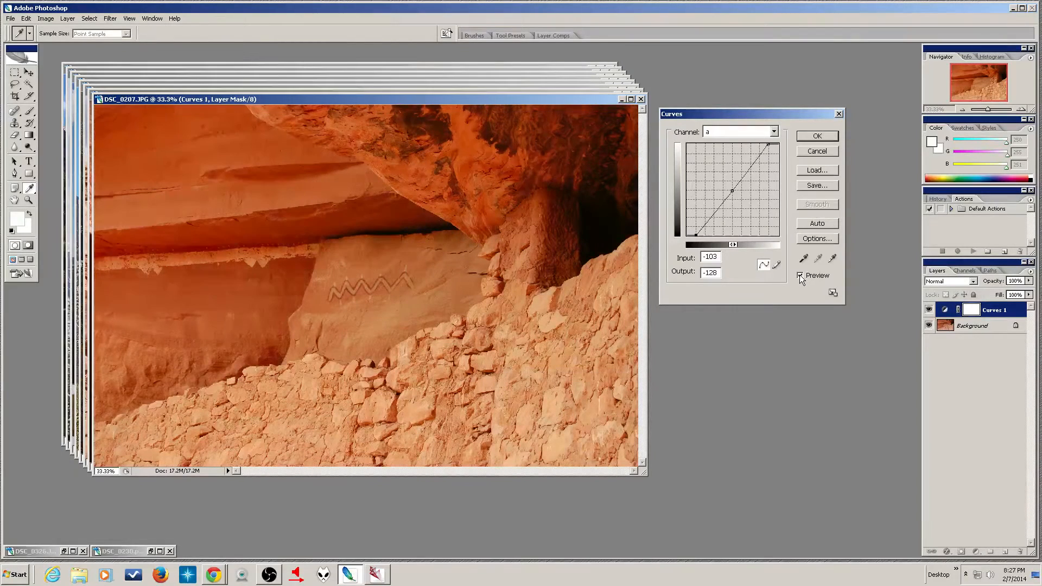
{"action": "left_click", "coordinate": [801, 276]}
{"action": "left_click", "coordinate": [801, 277]}
{"action": "left_click", "coordinate": [800, 276]}
Raise the b curve's midpoint to about input -13, output 9, and accept the Curves settings
{"action": "left_click", "coordinate": [738, 132]}
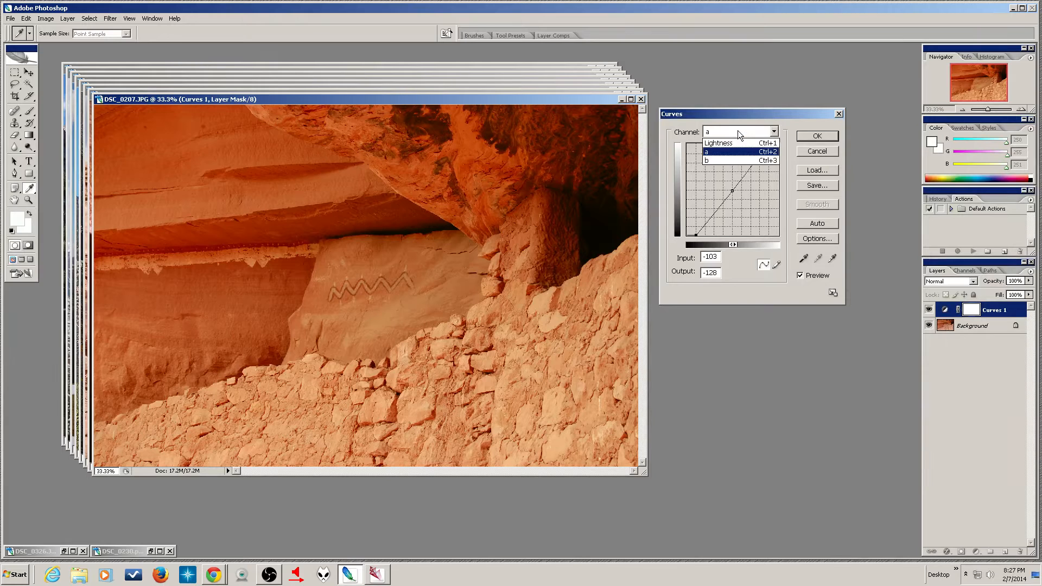
{"action": "left_click", "coordinate": [738, 160]}
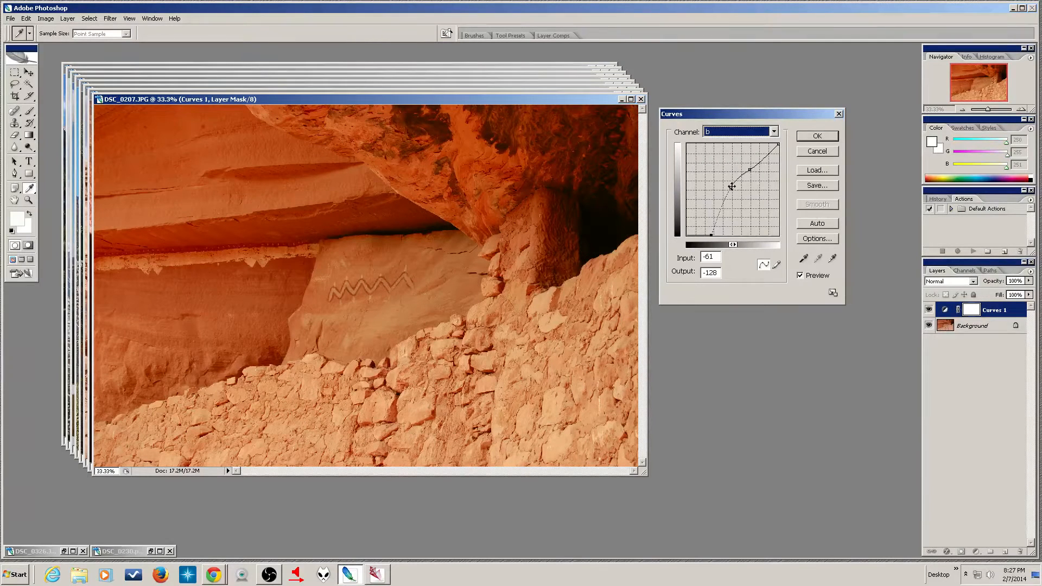
{"action": "left_click", "coordinate": [731, 186]}
{"action": "left_click_drag", "start_coordinate": [731, 187], "coordinate": [731, 187]}
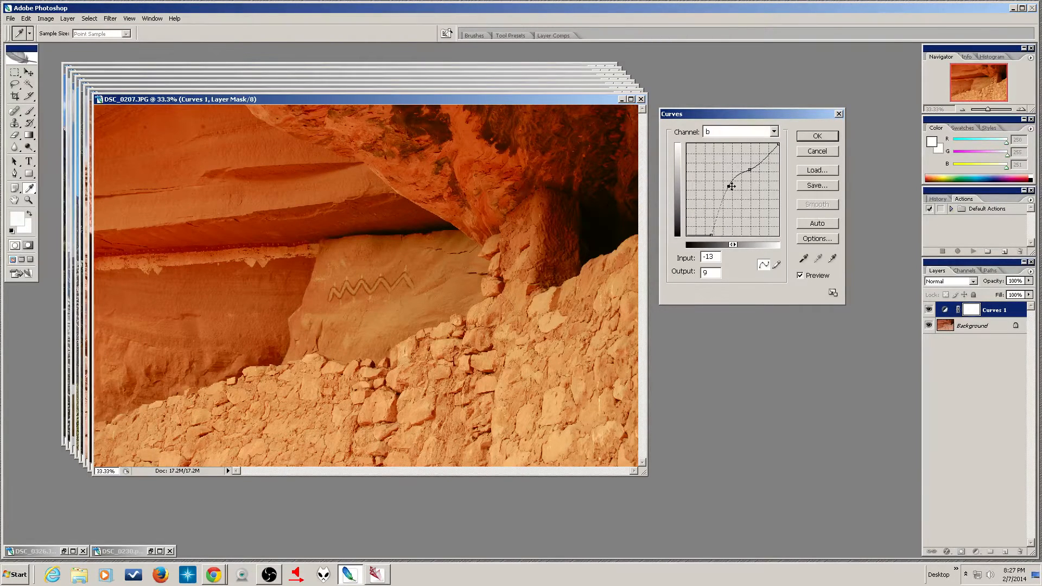
{"action": "left_click_drag", "start_coordinate": [732, 186], "coordinate": [732, 186]}
{"action": "left_click", "coordinate": [800, 276]}
{"action": "left_click", "coordinate": [806, 137]}
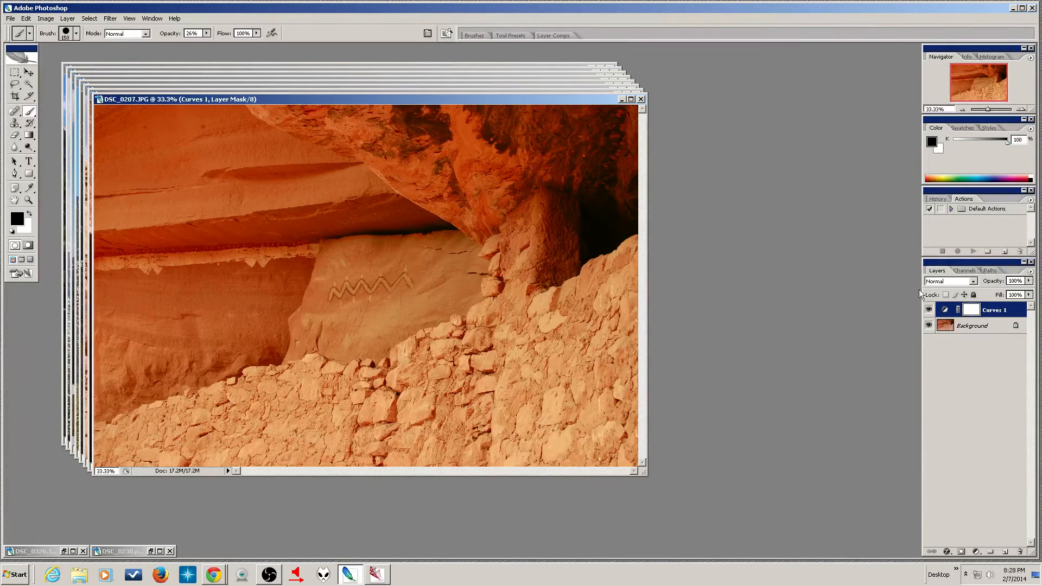
Compare the photo before and after the color enhancement by toggling the visibility of the Curves 1 layer
{"action": "left_click", "coordinate": [929, 310]}
{"action": "left_click", "coordinate": [929, 310]}
{"action": "left_click", "coordinate": [929, 310]}
{"action": "left_click", "coordinate": [929, 310]}
{"action": "left_click", "coordinate": [929, 310]}
{"action": "left_click", "coordinate": [929, 310]}
{"action": "left_click", "coordinate": [928, 309]}
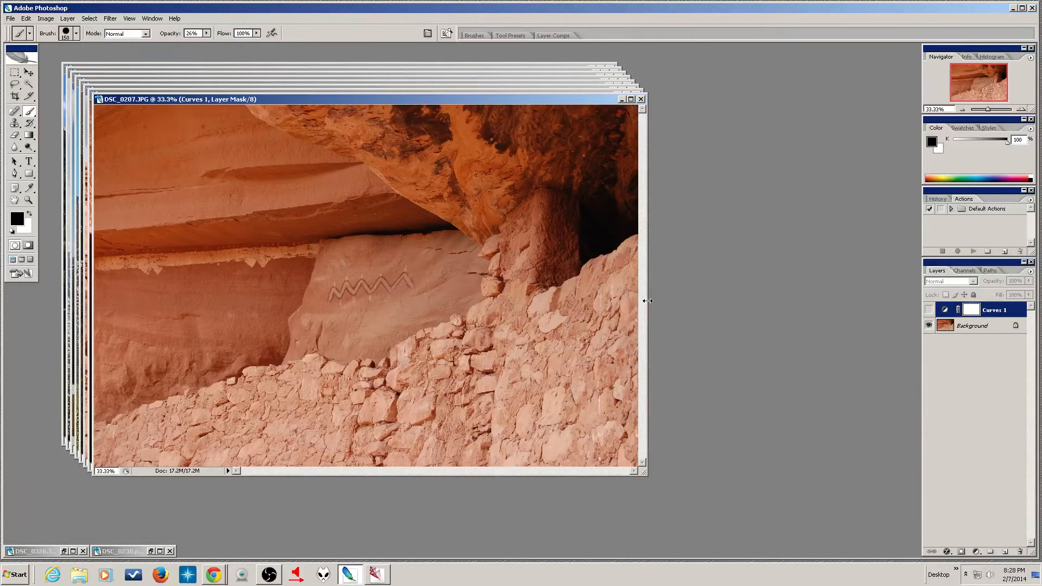
{"action": "left_click", "coordinate": [929, 309]}
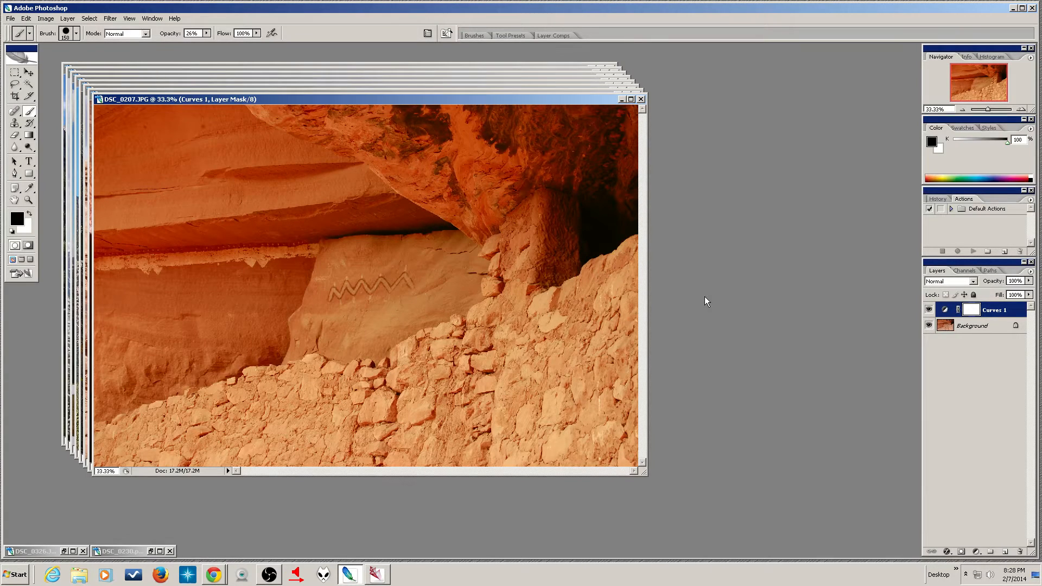
Reduce the opacity of the Curves 1 layer to 80%
{"action": "left_click", "coordinate": [1029, 281]}
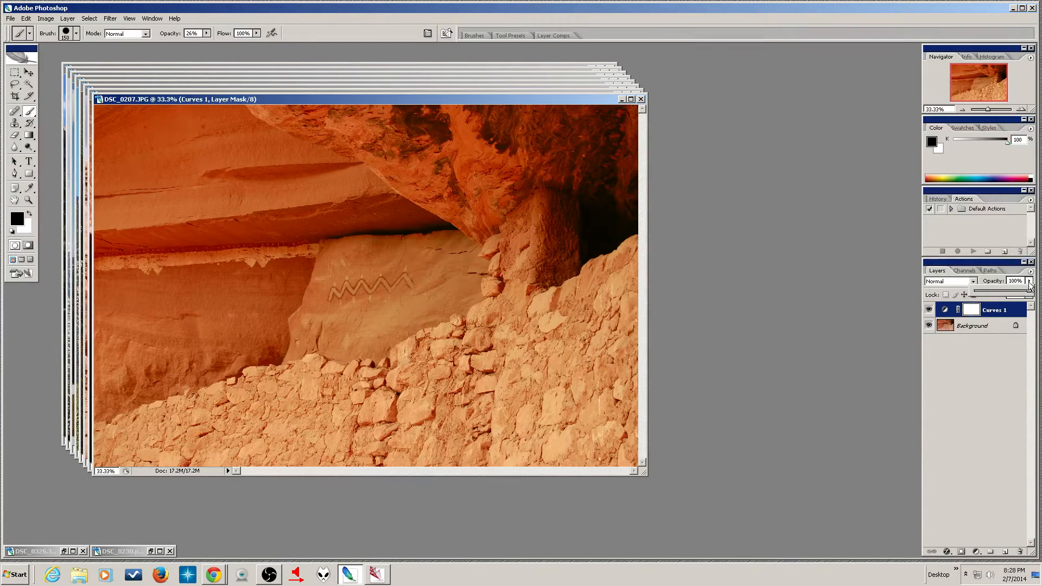
{"action": "left_click_drag", "start_coordinate": [1030, 296], "coordinate": [1009, 300]}
{"action": "left_click_drag", "start_coordinate": [1006, 293], "coordinate": [1022, 296]}
{"action": "left_click", "coordinate": [989, 450]}
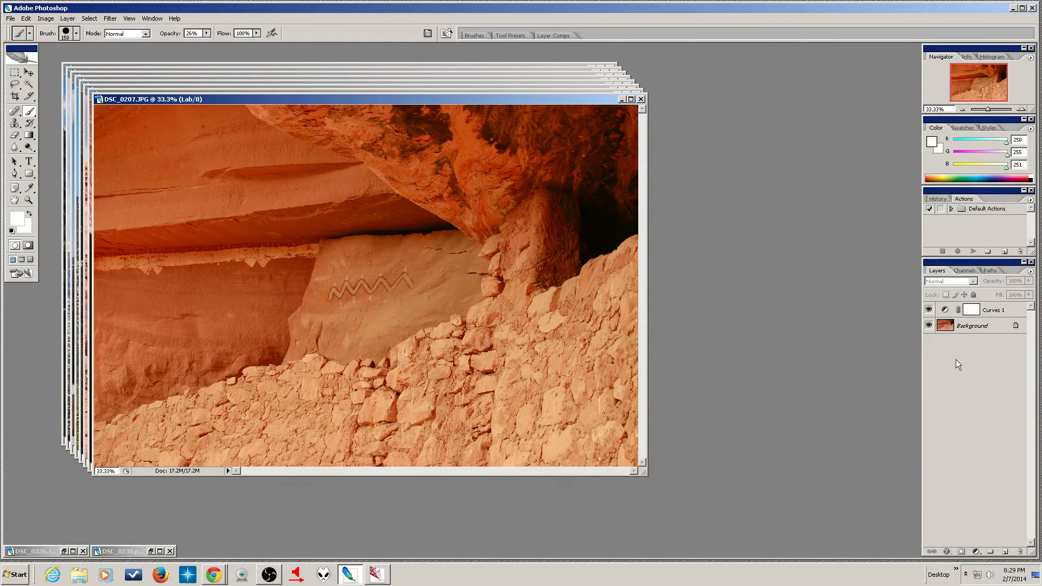
{"action": "left_click", "coordinate": [948, 308]}
{"action": "double_click", "coordinate": [947, 307]}
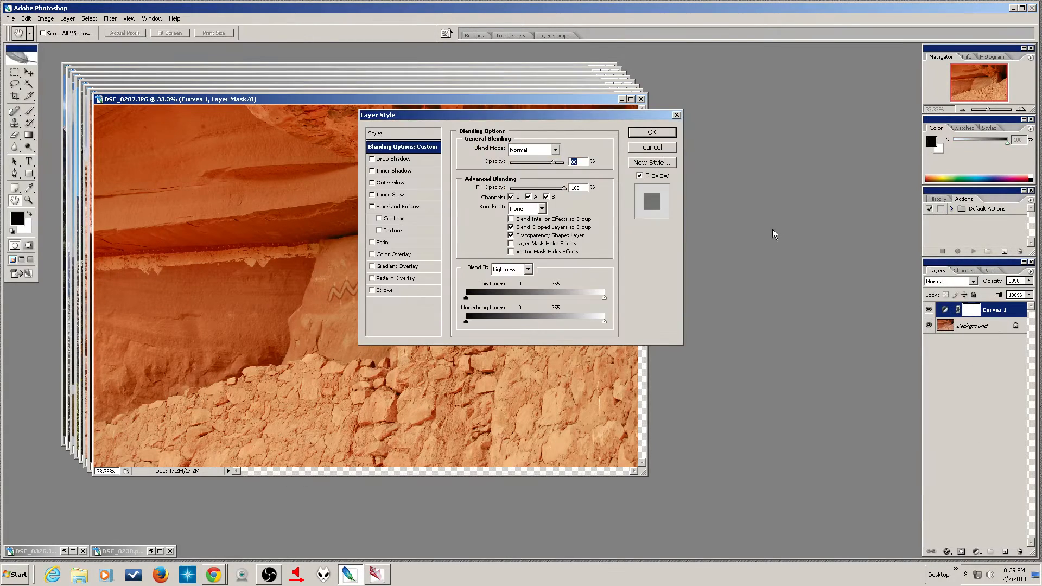
{"action": "left_click", "coordinate": [659, 145]}
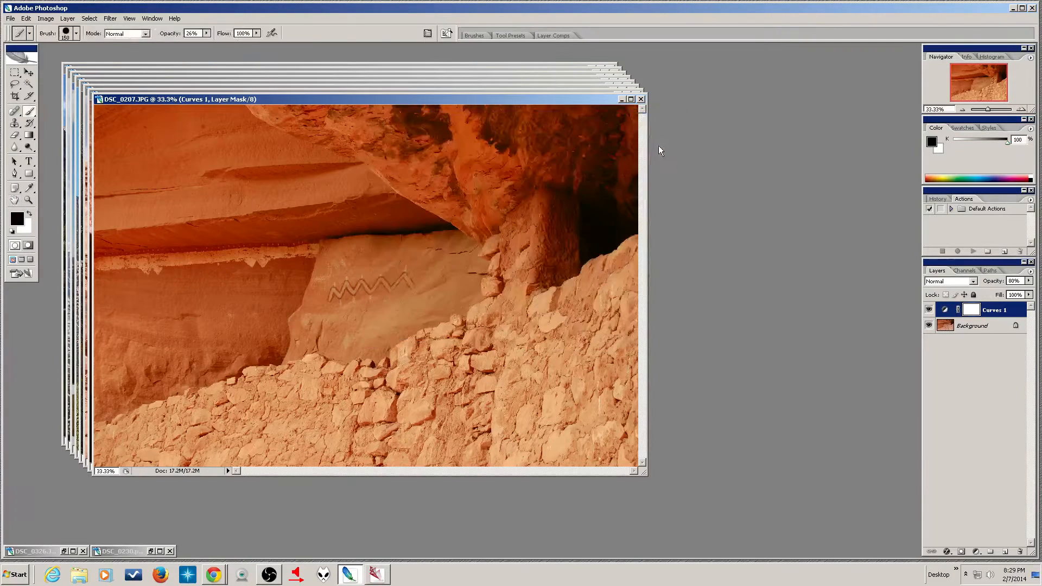
{"action": "double_click", "coordinate": [946, 310]}
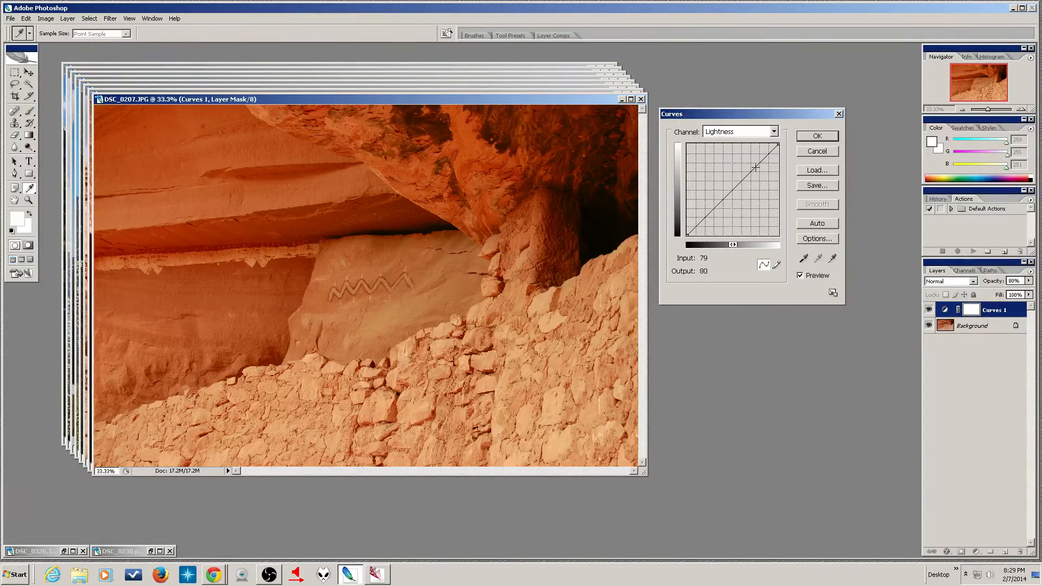
{"action": "left_click_drag", "start_coordinate": [746, 177], "coordinate": [742, 177]}
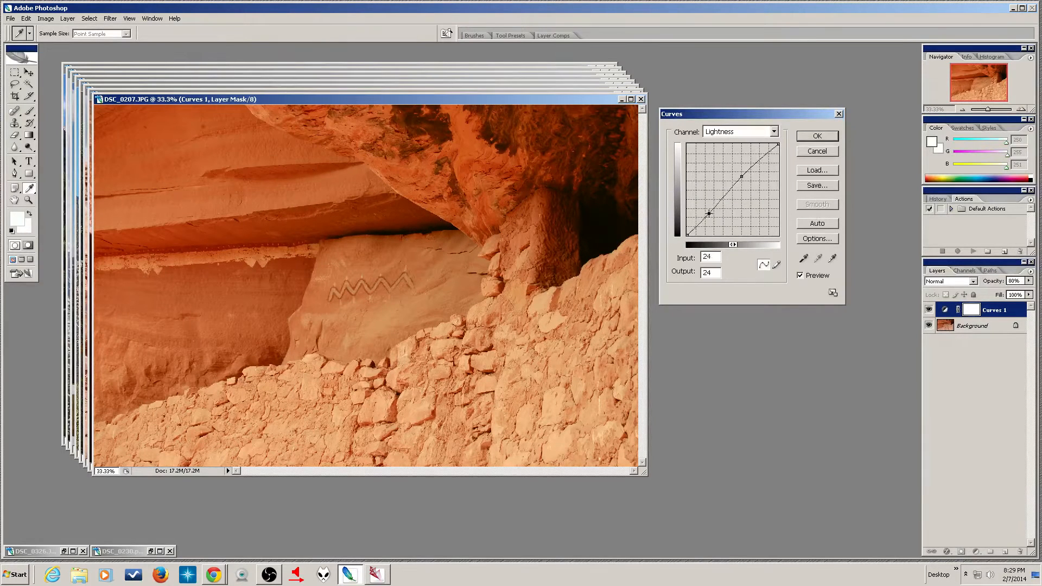
{"action": "left_click_drag", "start_coordinate": [708, 215], "coordinate": [709, 215]}
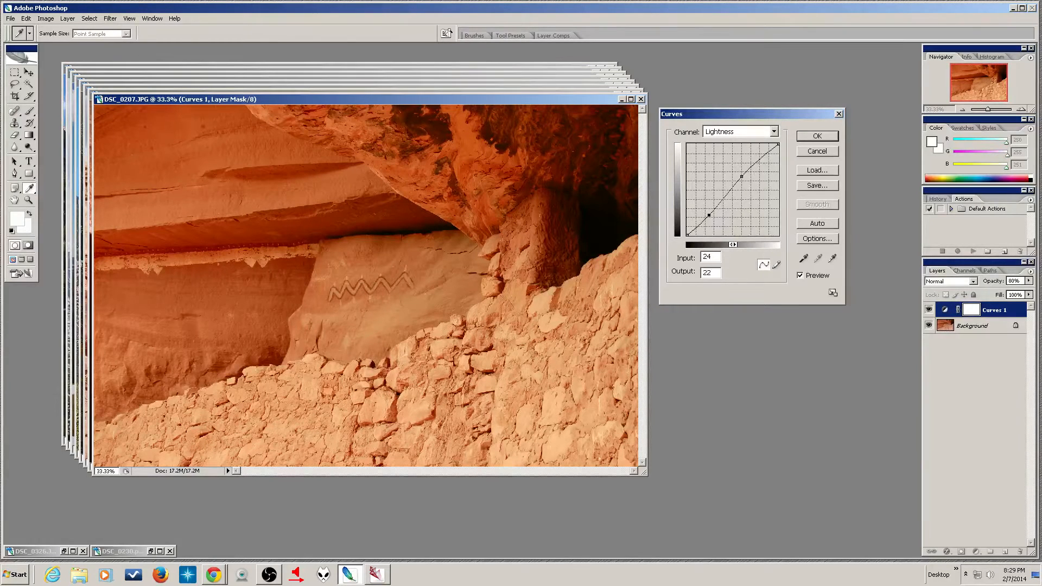
{"action": "left_click", "coordinate": [822, 152]}
{"action": "key", "text": "b"}
{"action": "key", "text": "d"}
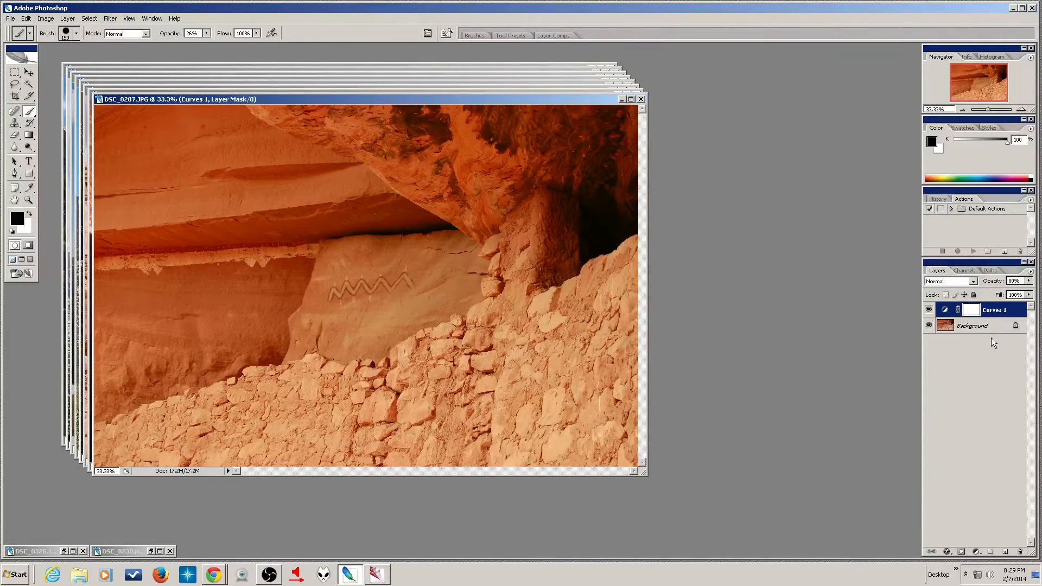
Add a second Curves adjustment layer with Lightness endpoints at input 85, output 100, and input 7, output 0
{"action": "left_click", "coordinate": [977, 551]}
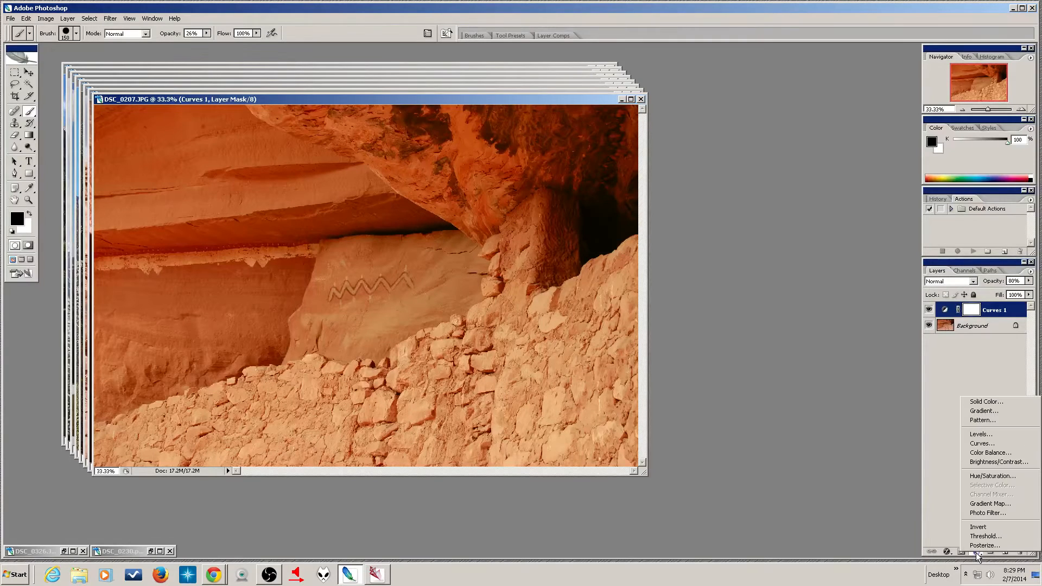
{"action": "left_click", "coordinate": [975, 445]}
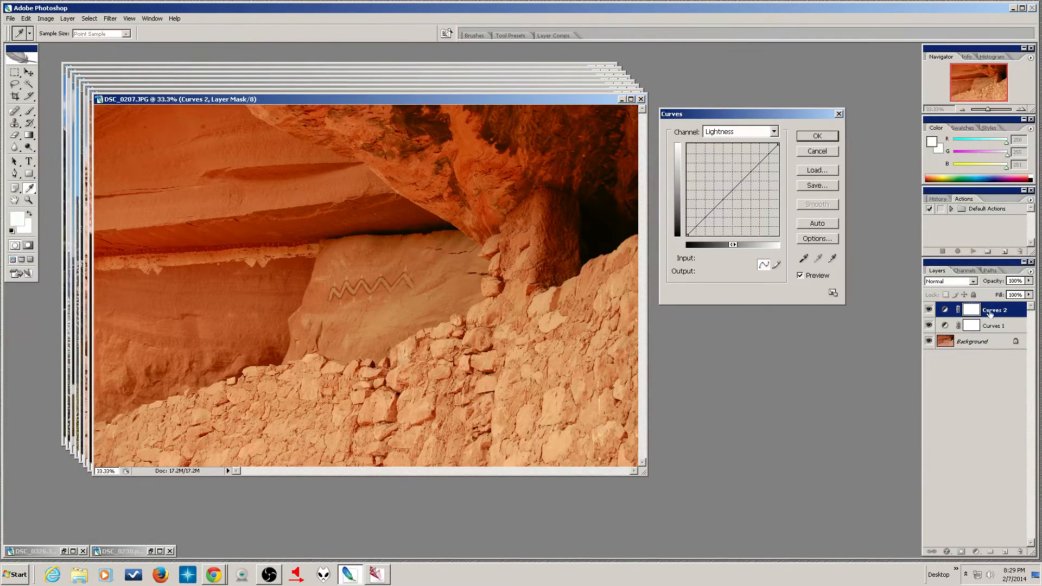
{"action": "left_click", "coordinate": [774, 131]}
{"action": "left_click", "coordinate": [762, 149]}
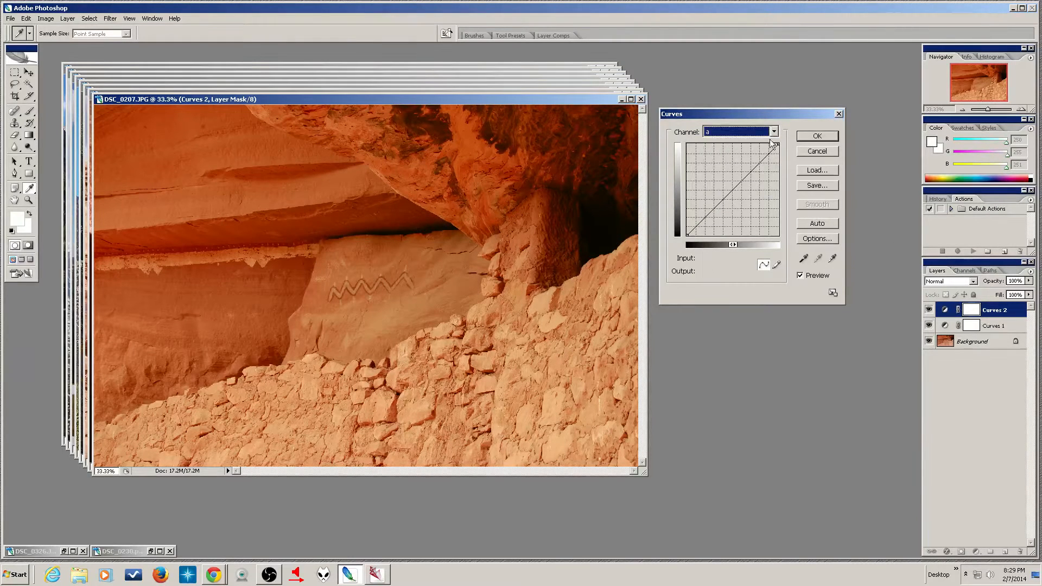
{"action": "left_click", "coordinate": [773, 131]}
{"action": "left_click", "coordinate": [767, 144]}
{"action": "left_click_drag", "start_coordinate": [779, 144], "coordinate": [766, 145]}
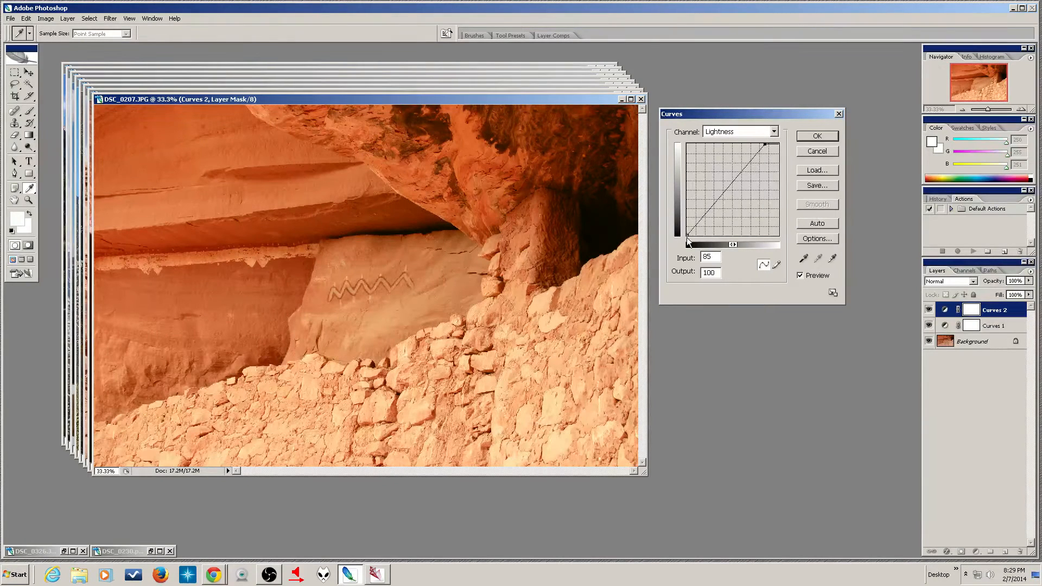
{"action": "left_click_drag", "start_coordinate": [688, 236], "coordinate": [693, 242]}
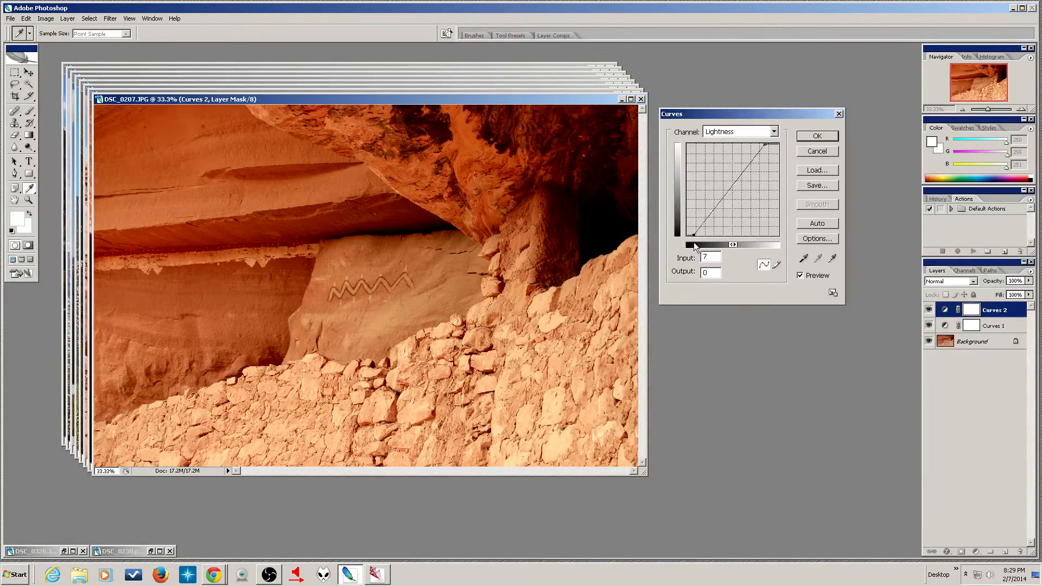
Bend the Lightness curve into an S shape with an upper point at input 58, output 62, and accept the Curves settings
{"action": "left_click_drag", "start_coordinate": [725, 196], "coordinate": [740, 178]}
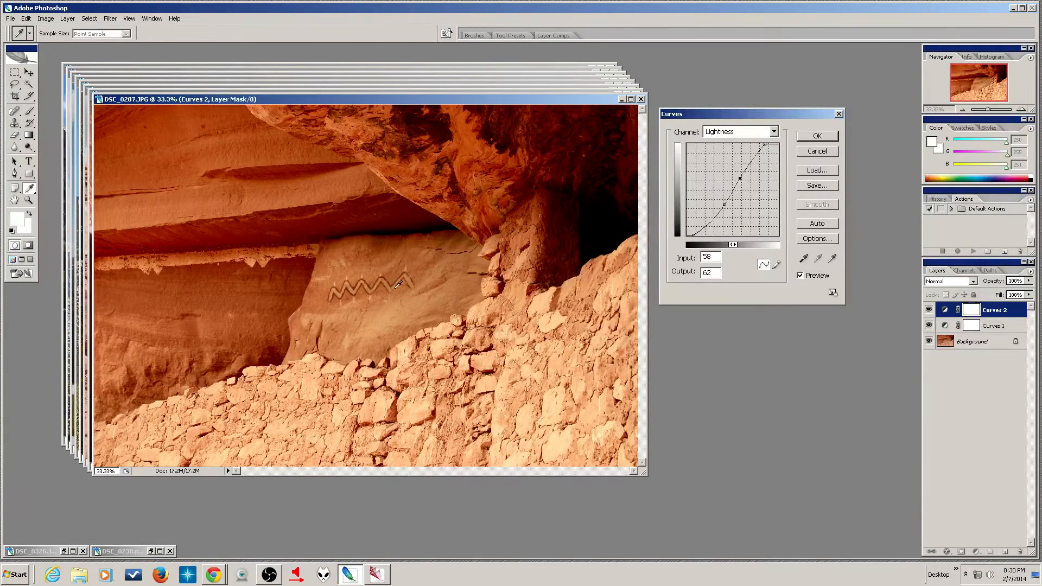
{"action": "left_click", "coordinate": [819, 137]}
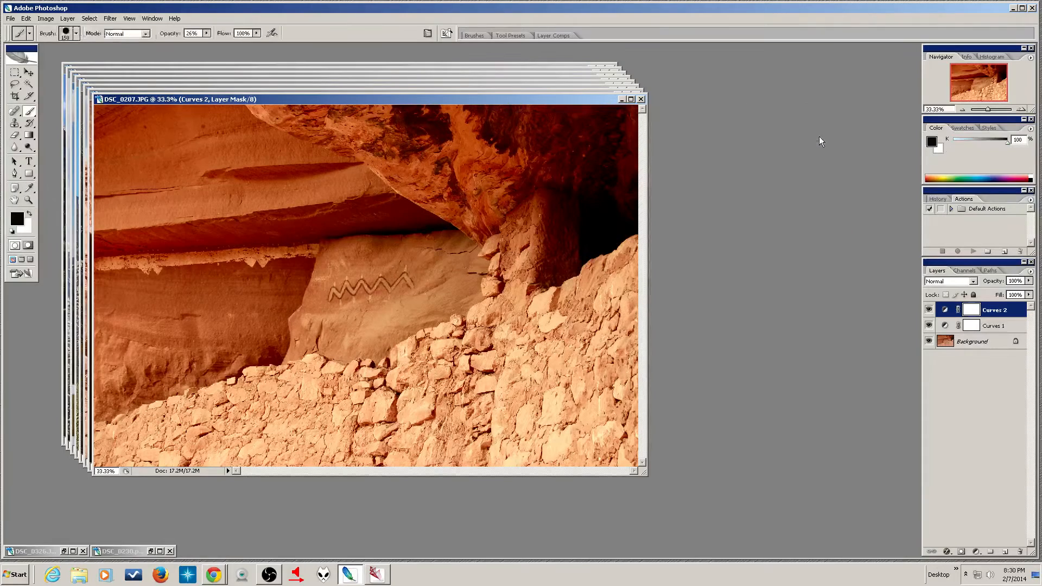
Reduce the opacity of the Curves 2 layer to 75%
{"action": "left_click", "coordinate": [1030, 281]}
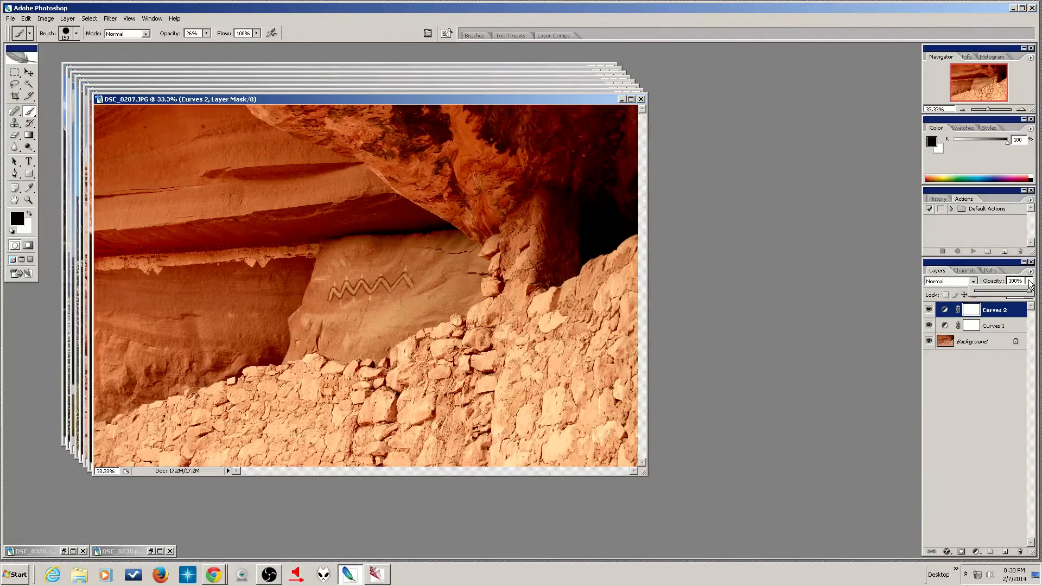
{"action": "mouse_move", "coordinate": [1031, 293]}
{"action": "left_mouse_down"}
{"action": "mouse_move", "coordinate": [1009, 300]}
{"action": "mouse_move", "coordinate": [1017, 296]}
{"action": "left_mouse_up"}
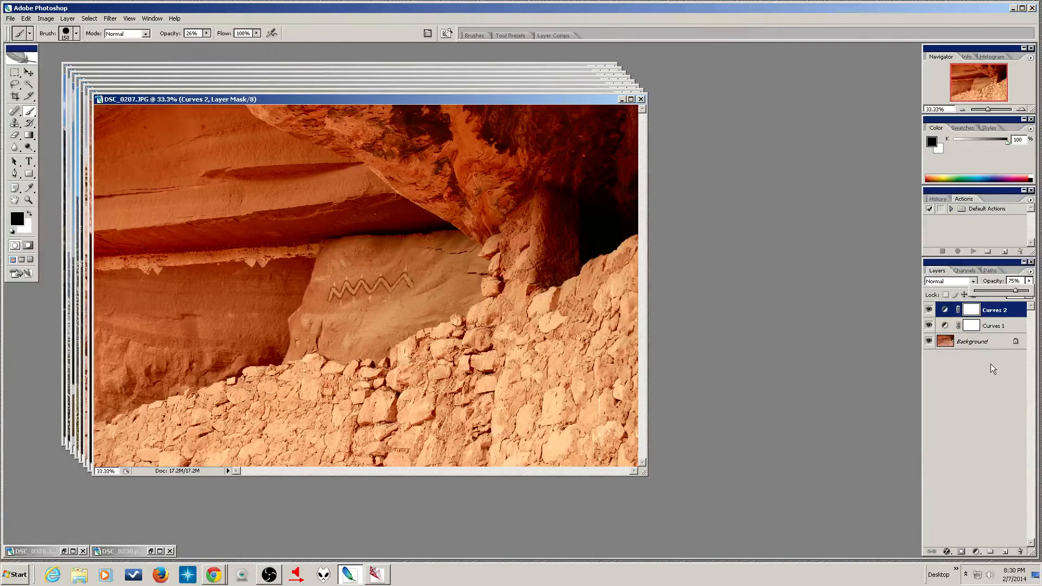
Check the Curves 1 layer's opacity, and review the Curves 2 layer's Lightness curve without altering it
{"action": "left_click", "coordinate": [998, 326]}
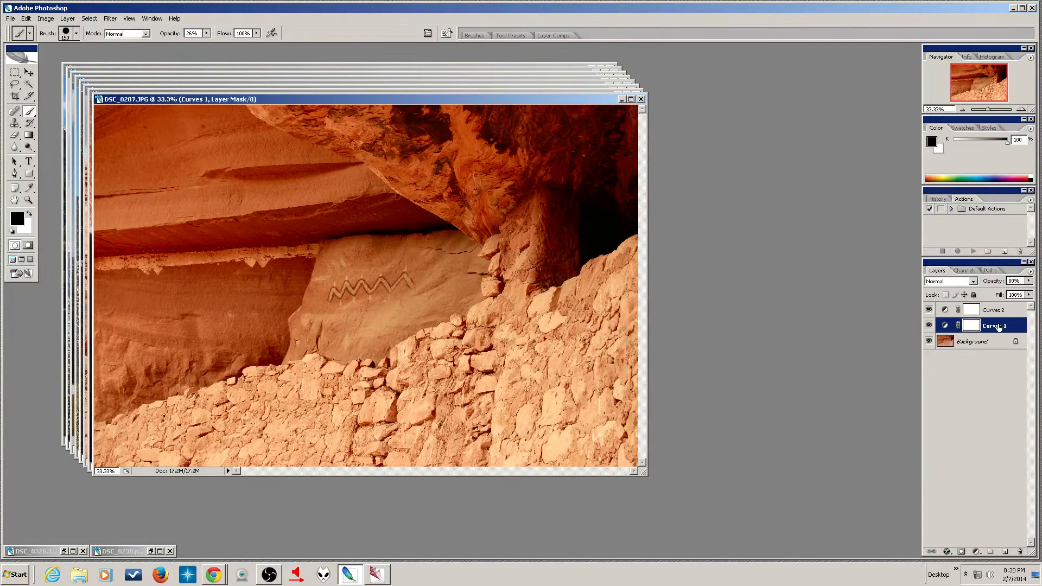
{"action": "left_click", "coordinate": [998, 310]}
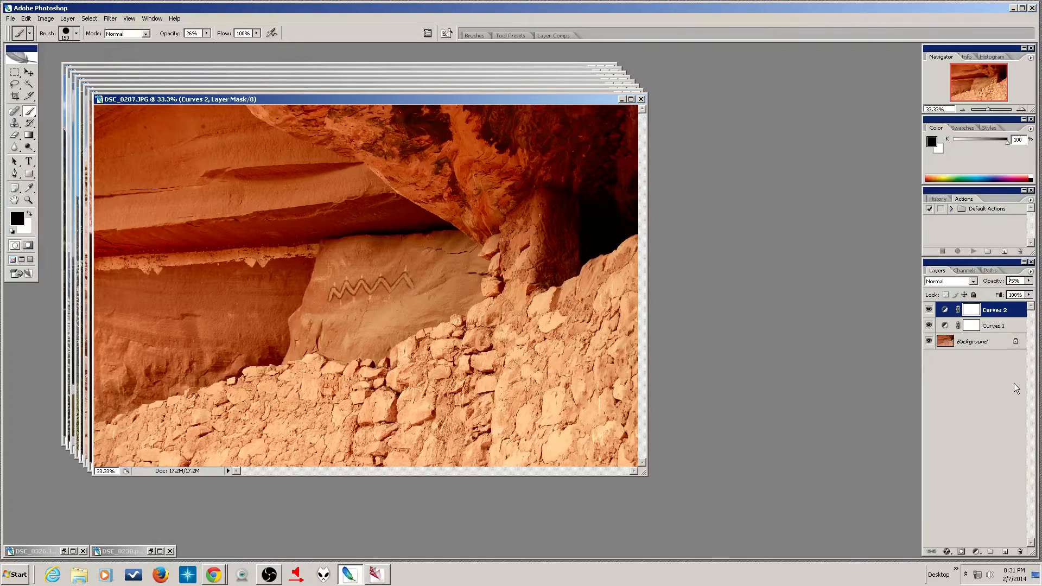
{"action": "double_click", "coordinate": [945, 310]}
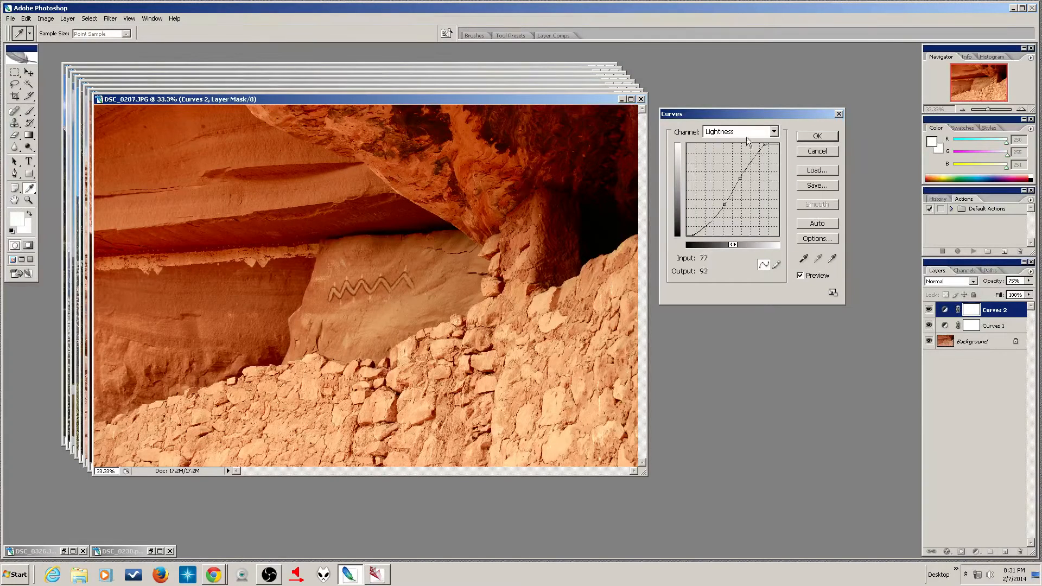
{"action": "left_click", "coordinate": [820, 151]}
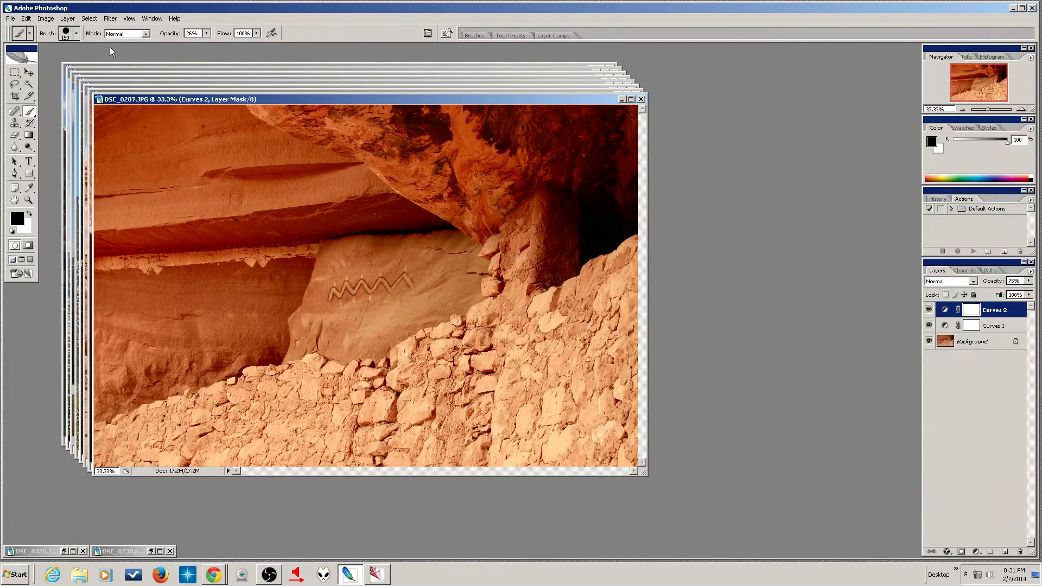
Save the photo as DSC_0207.psd with layers and maximized compatibility, and minimize its window
{"action": "left_click", "coordinate": [11, 18]}
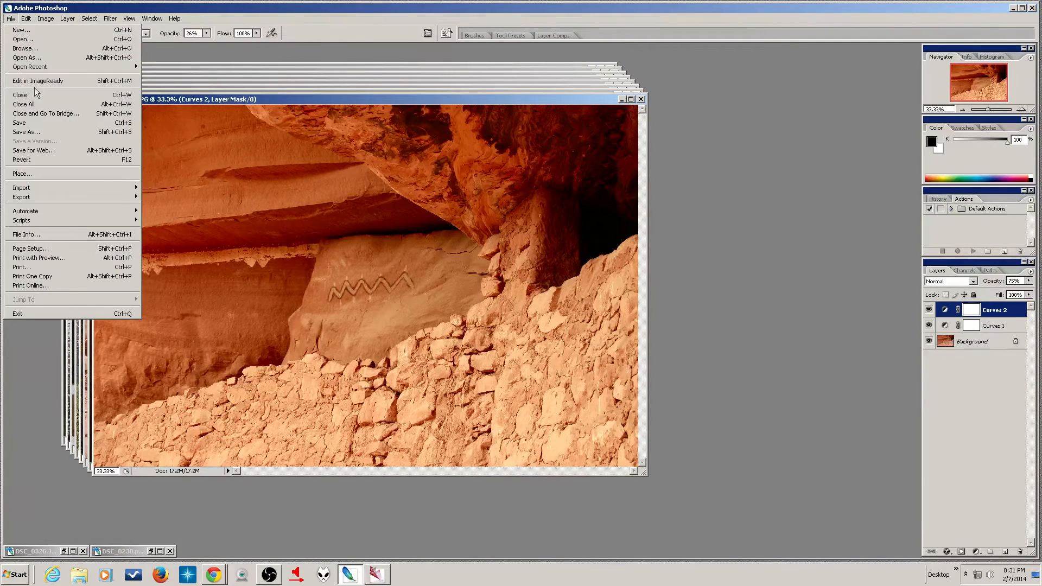
{"action": "left_click", "coordinate": [38, 122]}
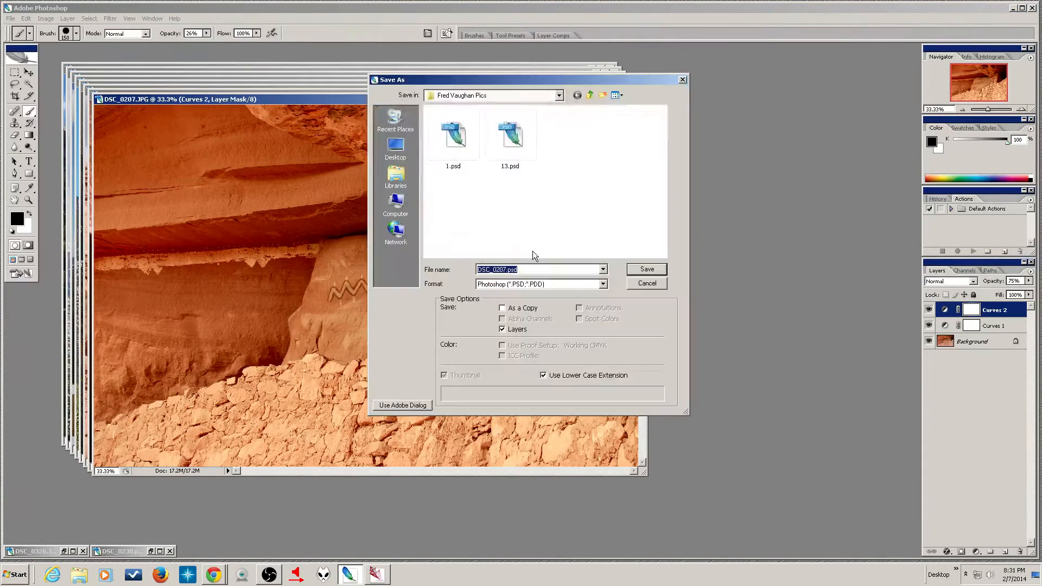
{"action": "left_click", "coordinate": [653, 270]}
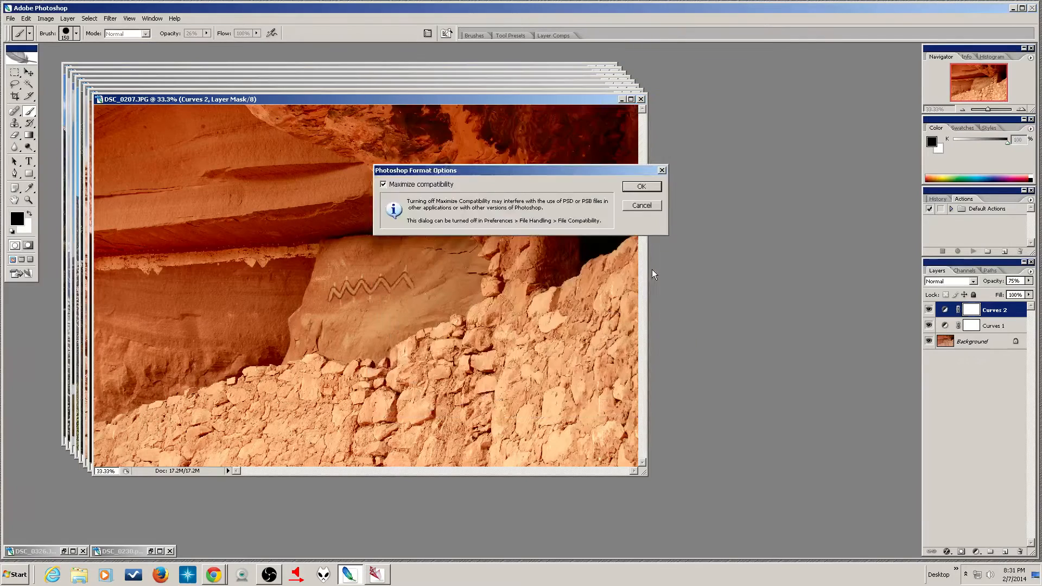
{"action": "left_click", "coordinate": [640, 187]}
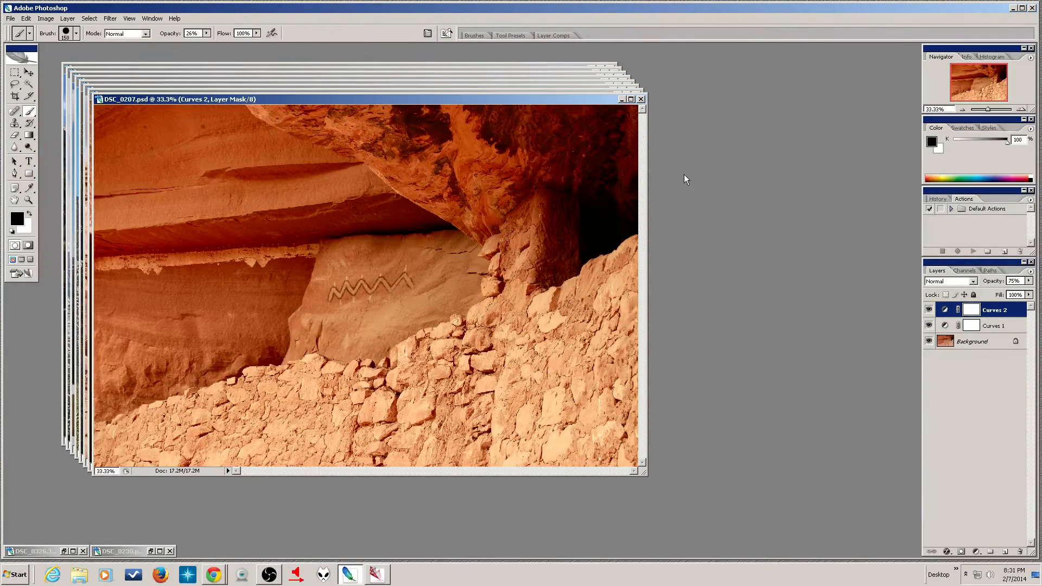
{"action": "left_click", "coordinate": [621, 99]}
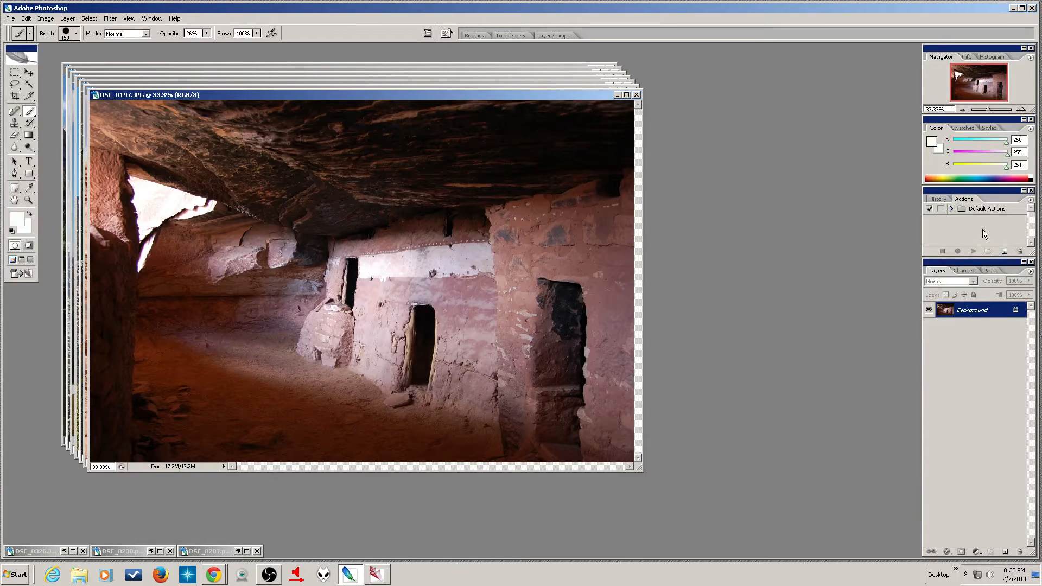
Create a new action set, naming it with the owner's first name in the possessive followed by "Set"
{"action": "left_click", "coordinate": [1031, 201]}
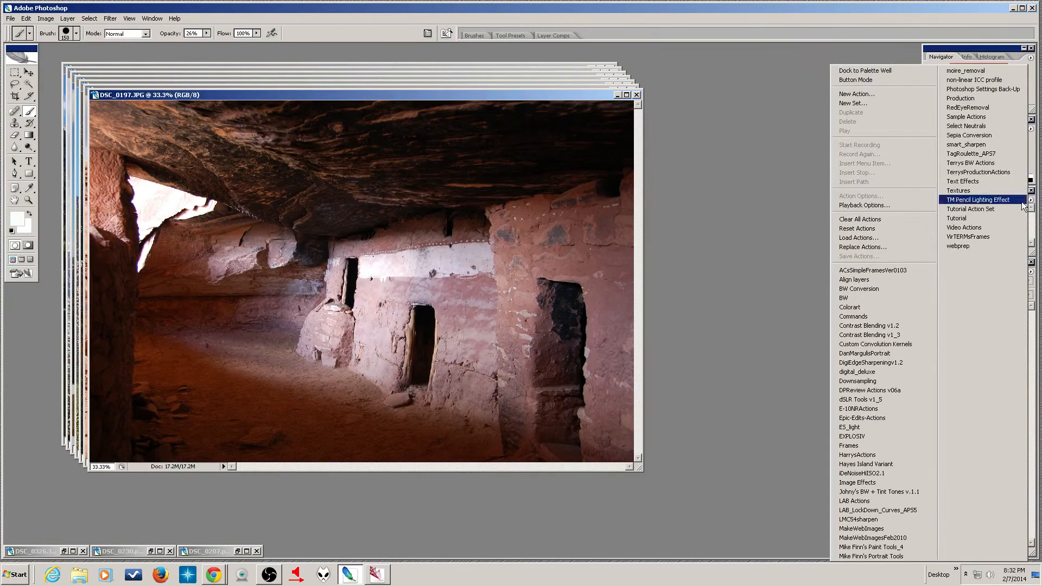
{"action": "left_click", "coordinate": [879, 104]}
{"action": "type", "text": "Te"}
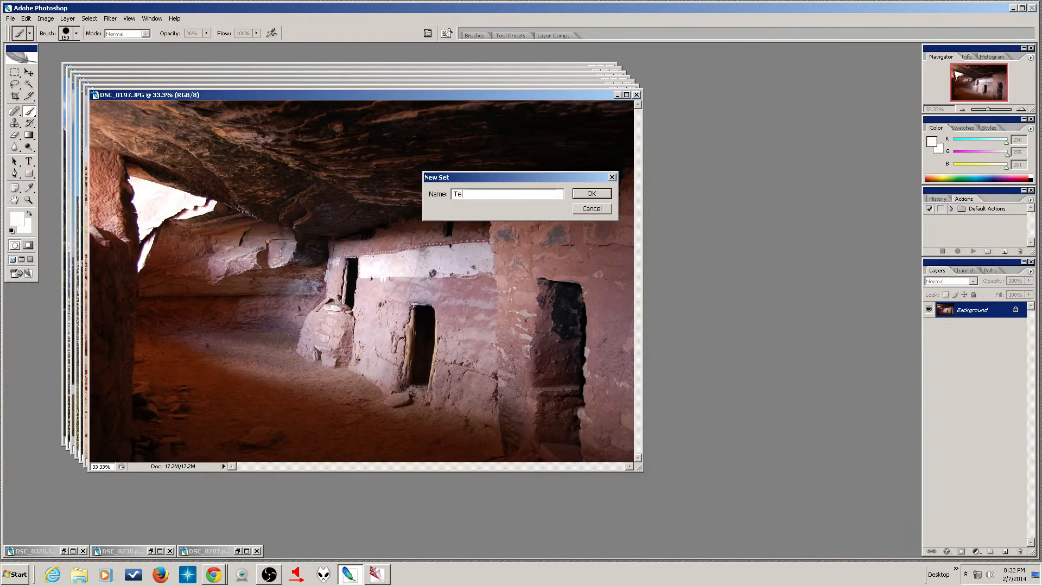
{"action": "type", "text": "rry's Set"}
{"action": "key", "text": "Return"}
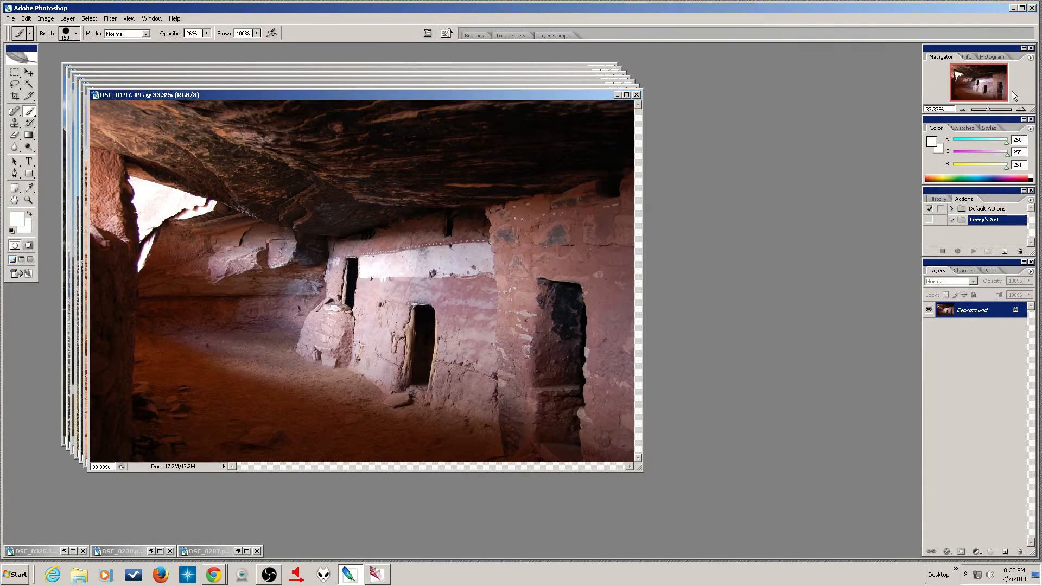
Start recording a new action named "Switch to LAB Mode" in the new set, assigned to function key F10 with Control
{"action": "left_click", "coordinate": [1005, 252]}
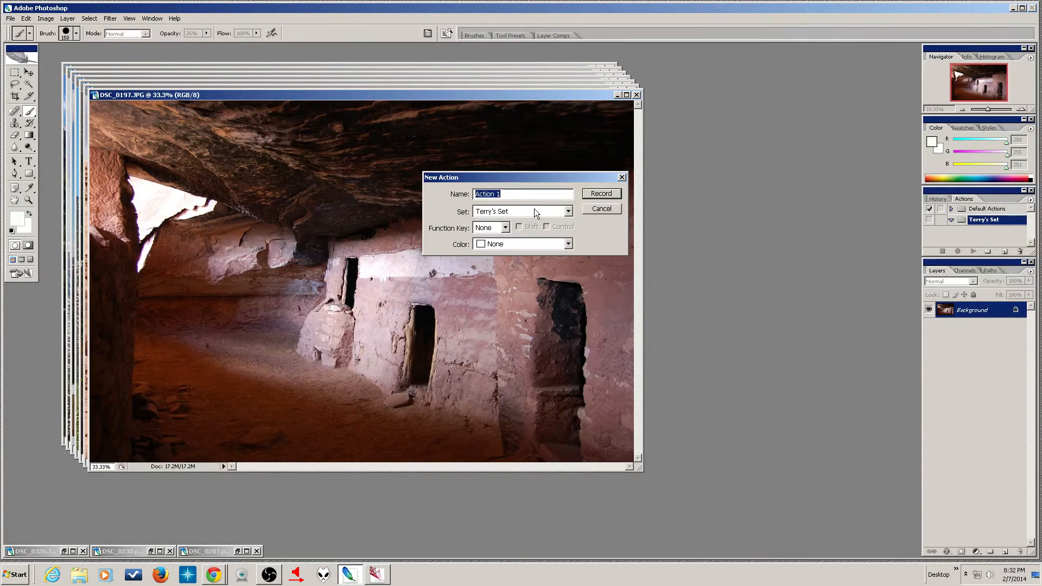
{"action": "type", "text": "Switch to LAB Mode"}
{"action": "left_click", "coordinate": [504, 228]}
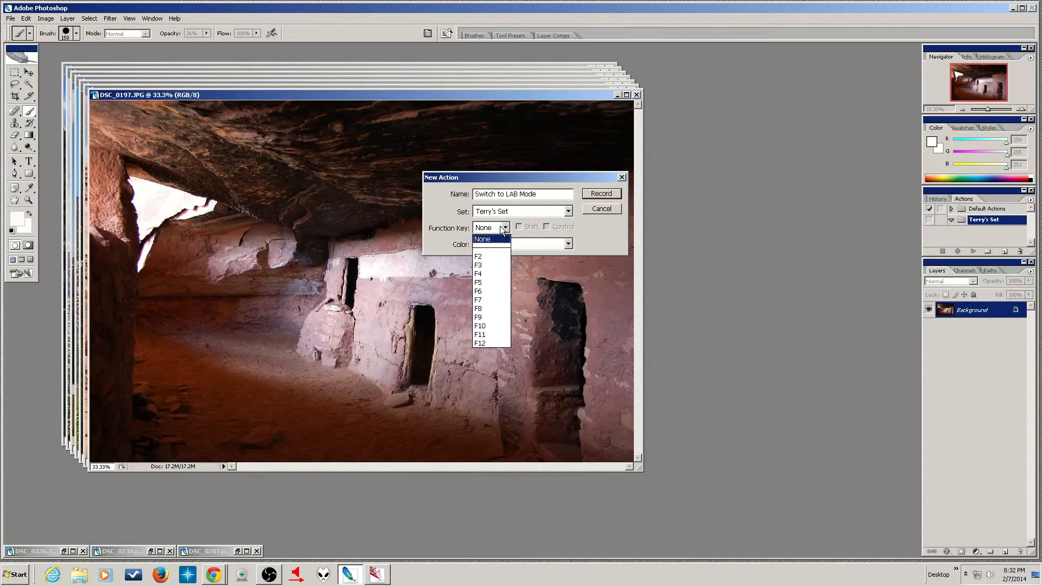
{"action": "left_click", "coordinate": [491, 326]}
{"action": "left_click", "coordinate": [556, 229]}
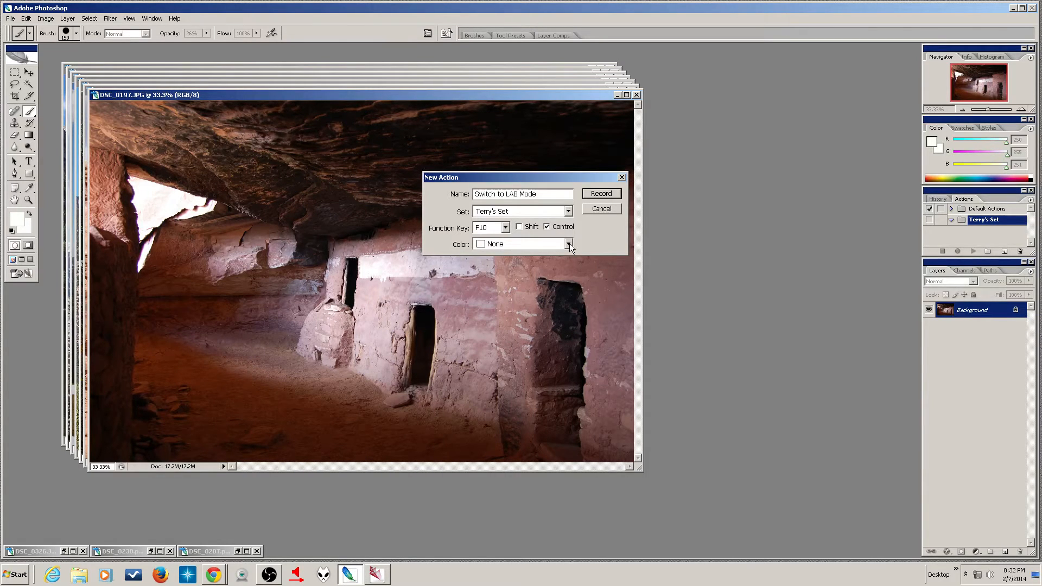
{"action": "left_click", "coordinate": [603, 194]}
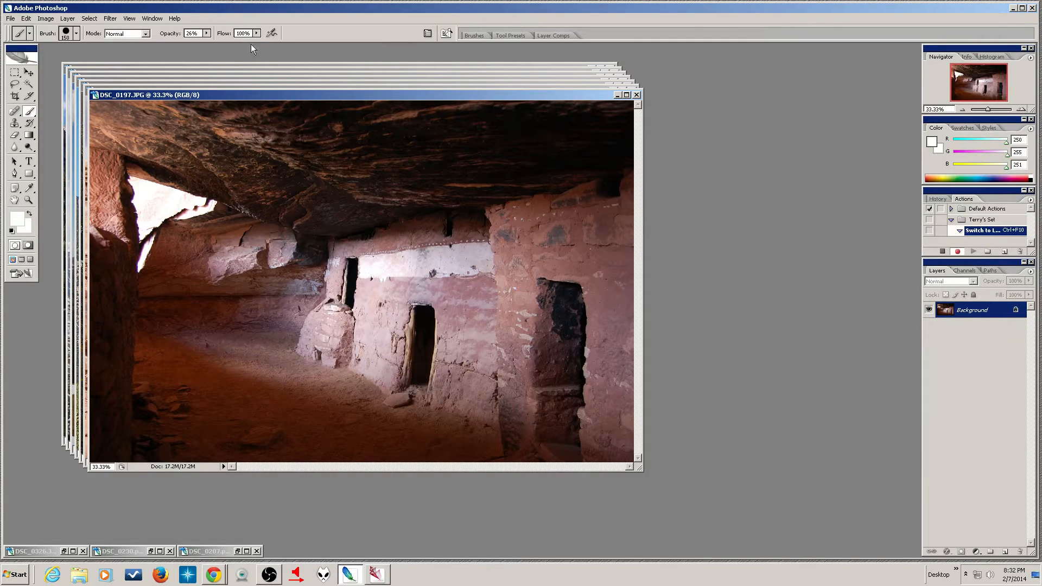
Record the conversion of DSC_0197.JPG to Lab Color in the action, and stop recording
{"action": "left_click", "coordinate": [49, 19]}
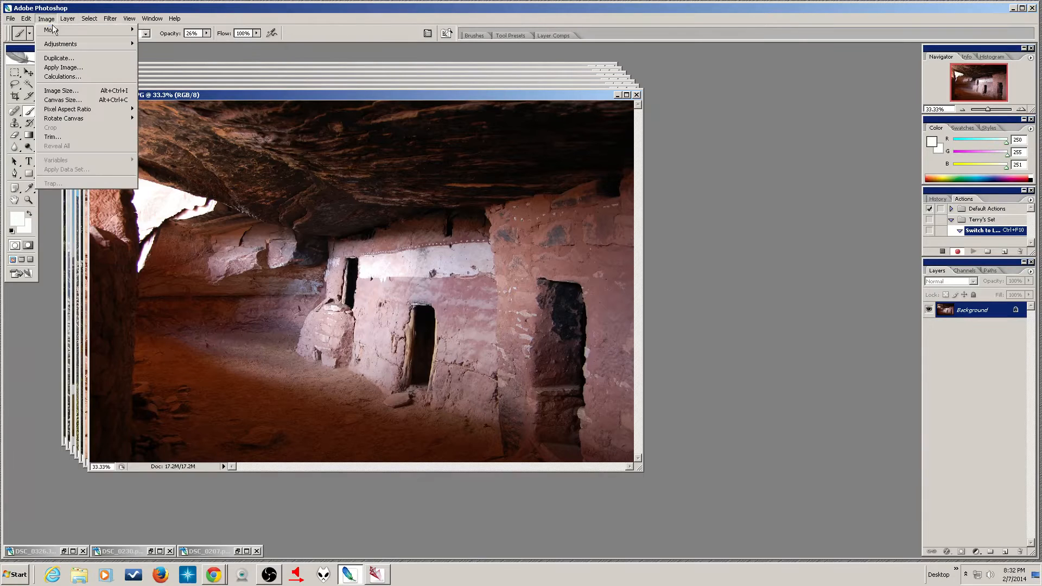
{"action": "mouse_move", "coordinate": [60, 32]}
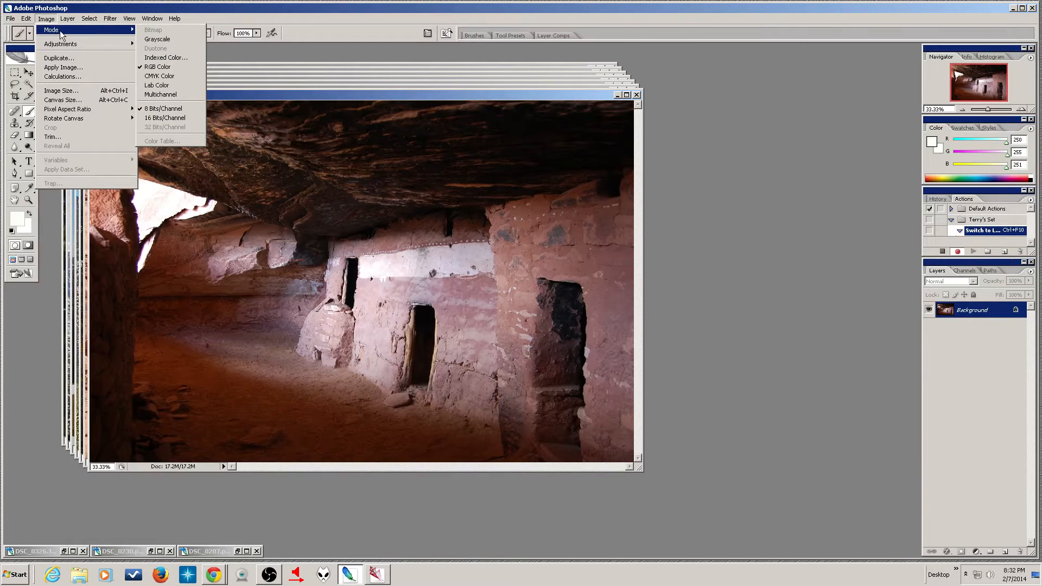
{"action": "left_click", "coordinate": [165, 86]}
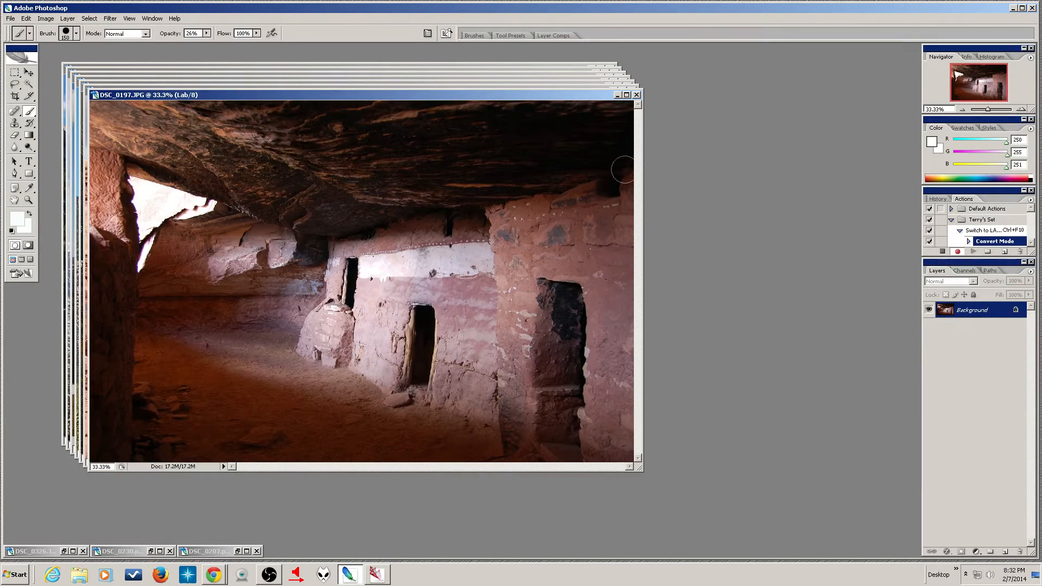
{"action": "left_click", "coordinate": [942, 252]}
Resume recording the action, add a Curves adjustment layer with its default curve, and stop recording
{"action": "left_click", "coordinate": [977, 552]}
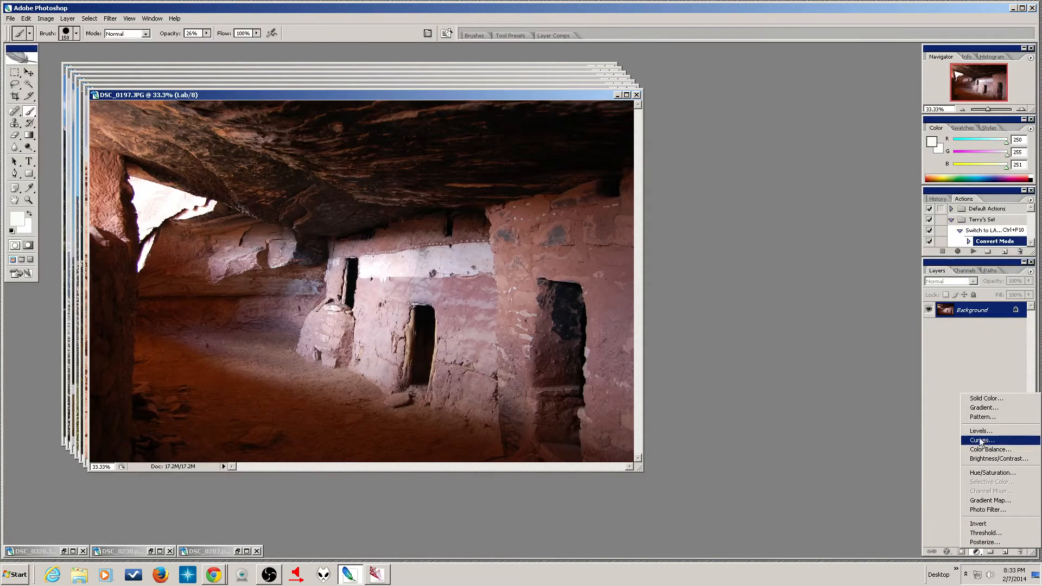
{"action": "left_click", "coordinate": [953, 349]}
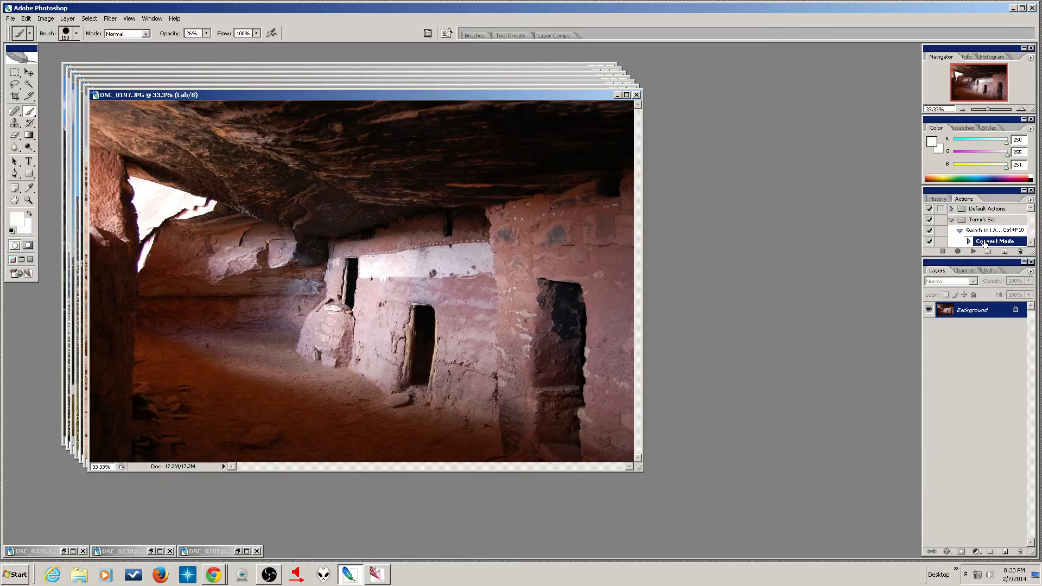
{"action": "left_click", "coordinate": [959, 252]}
{"action": "left_click", "coordinate": [976, 552]}
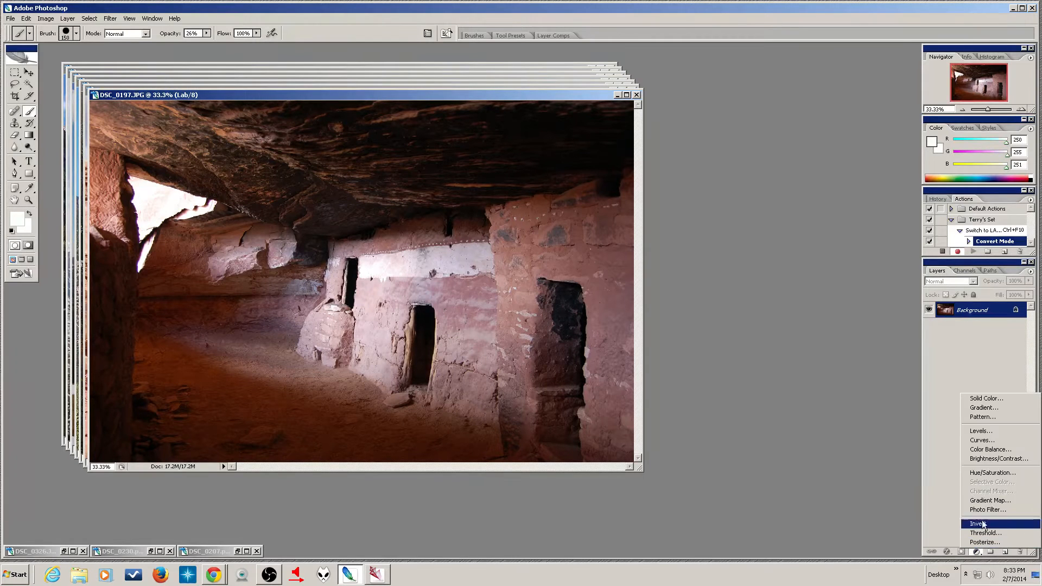
{"action": "left_click", "coordinate": [983, 445]}
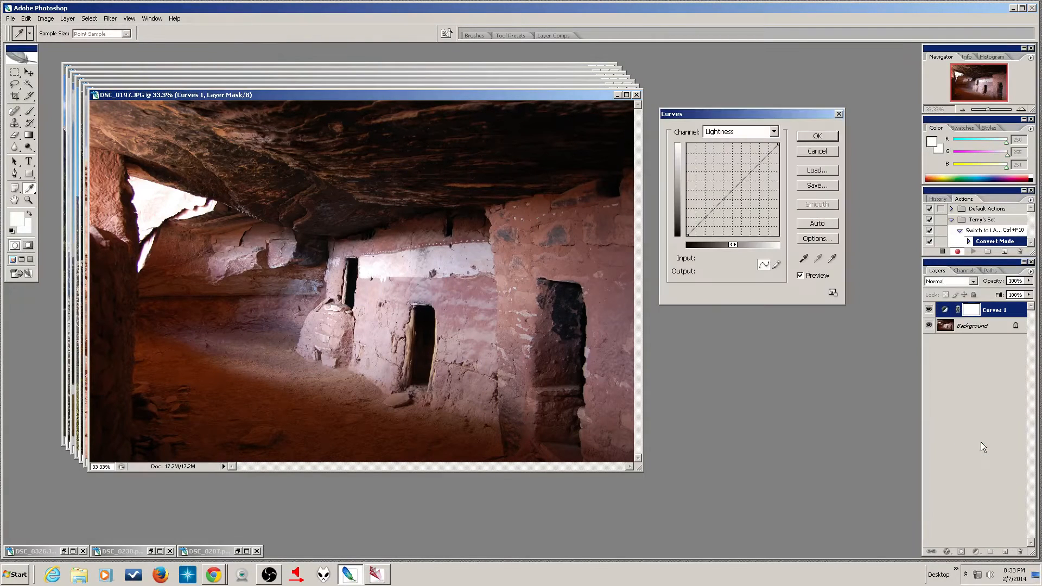
{"action": "left_click", "coordinate": [823, 138]}
{"action": "left_click", "coordinate": [942, 251]}
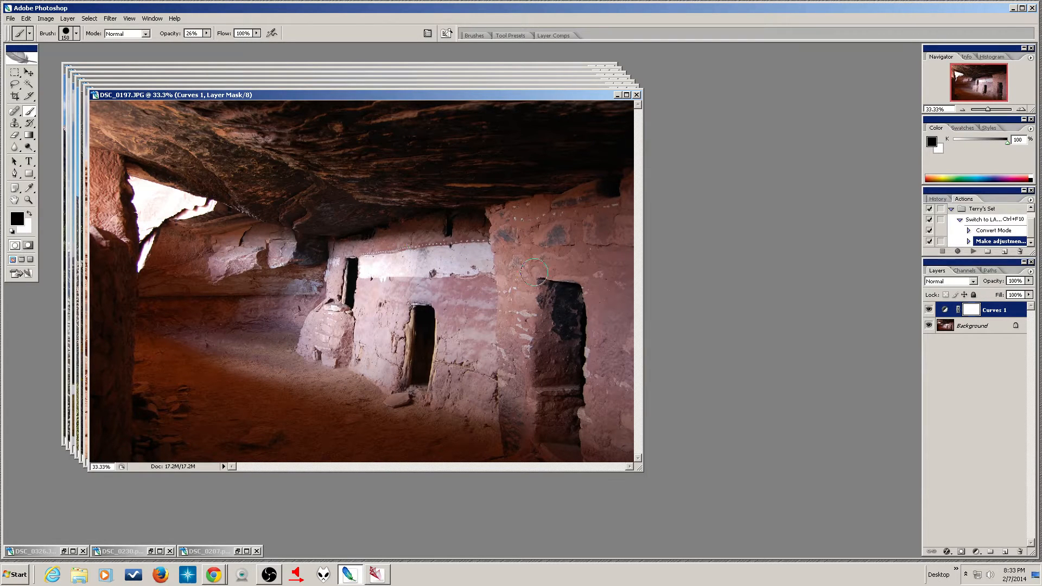
Reopen the Curves 1 layer's settings and add a midpoint to the a curve at input -3, output 2
{"action": "double_click", "coordinate": [946, 310]}
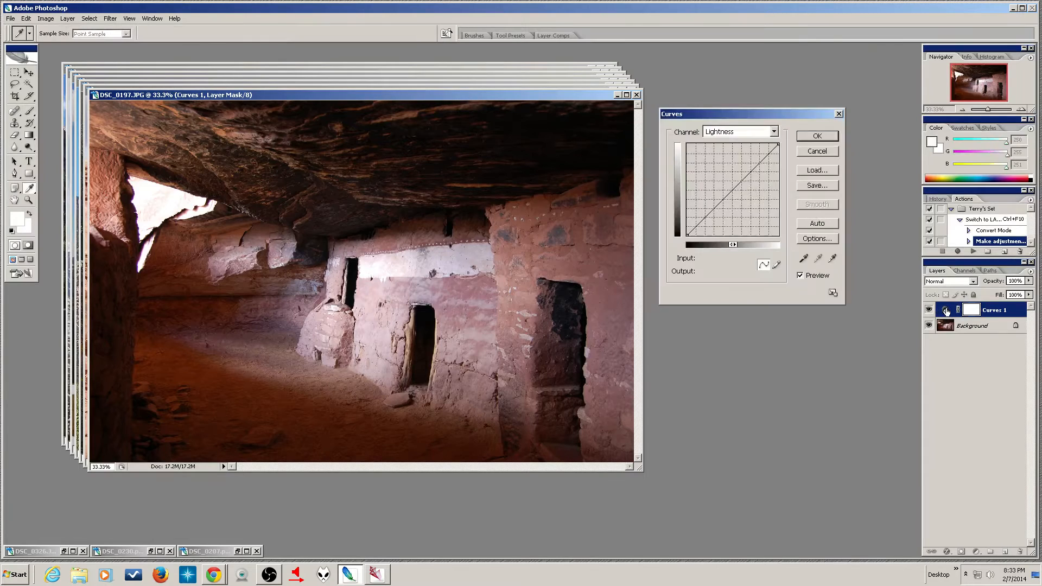
{"action": "left_click", "coordinate": [773, 131]}
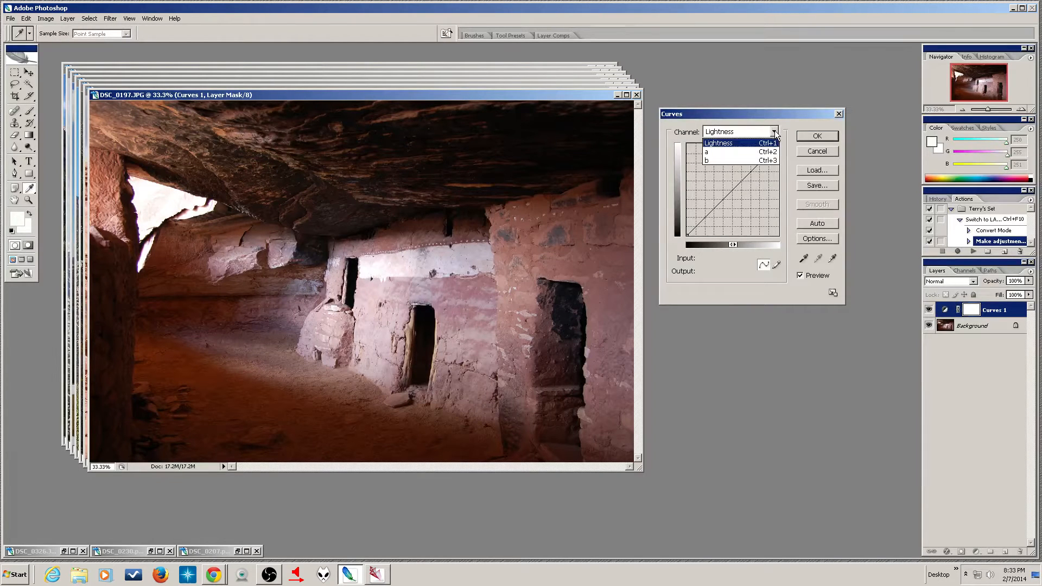
{"action": "left_click", "coordinate": [769, 153]}
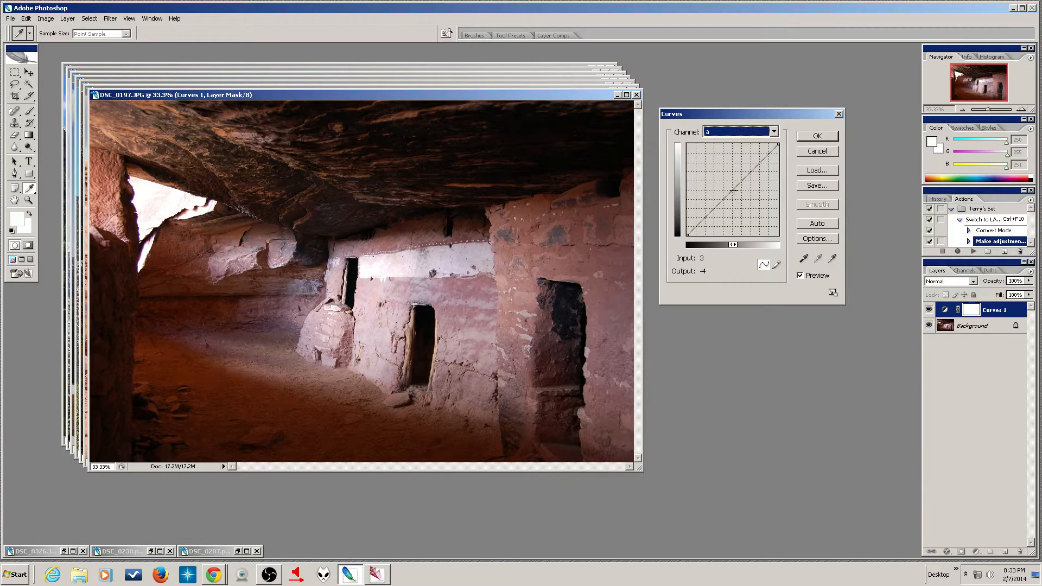
{"action": "left_click", "coordinate": [733, 191]}
{"action": "left_click_drag", "start_coordinate": [734, 190], "coordinate": [734, 190]}
{"action": "key", "text": "Up"}
{"action": "key", "text": "Up"}
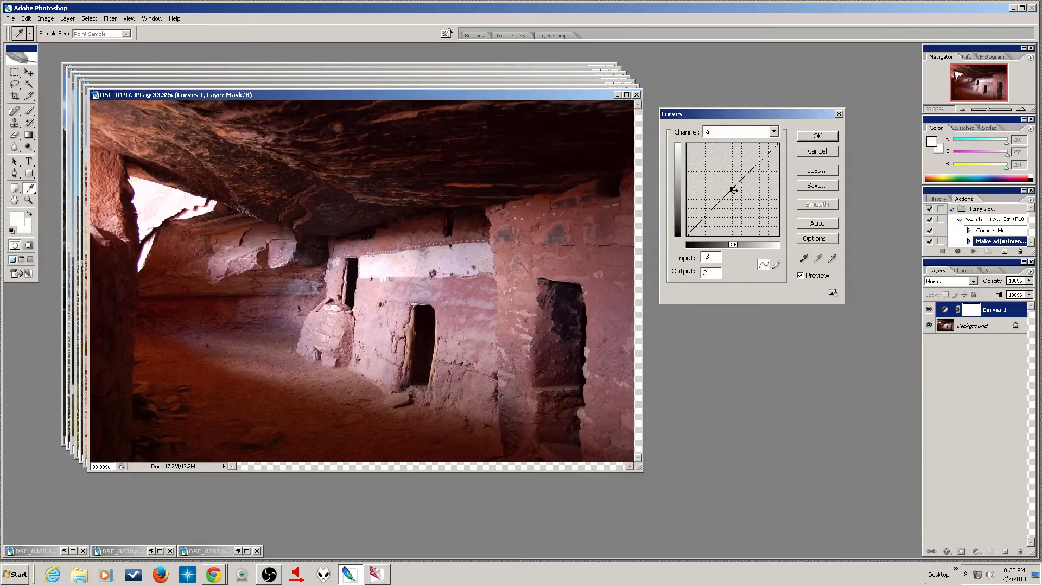
Nudge the a curve's midpoint in small increments in all directions to fine-tune the magenta-green balance
{"action": "key", "text": "Right"}
{"action": "key", "text": "Right"}
{"action": "key", "text": "Down"}
{"action": "key", "text": "Down"}
{"action": "key", "text": "Left"}
{"action": "key", "text": "Left"}
{"action": "key", "text": "Left"}
{"action": "key", "text": "Left"}
{"action": "key", "text": "Down"}
{"action": "key", "text": "Down"}
{"action": "key", "text": "Down"}
{"action": "key", "text": "Down"}
{"action": "key", "text": "Right"}
{"action": "key", "text": "Right"}
{"action": "key", "text": "Right"}
{"action": "key", "text": "Right"}
{"action": "key", "text": "Down"}
{"action": "key", "text": "Down"}
{"action": "key", "text": "Left"}
{"action": "key", "text": "Left"}
{"action": "key", "text": "Up"}
{"action": "key", "text": "Up"}
Steepen the a curve by moving both endpoints inward, settling the upper one at input 92, output 127
{"action": "left_click_drag", "start_coordinate": [688, 235], "coordinate": [701, 241]}
{"action": "left_click_drag", "start_coordinate": [779, 144], "coordinate": [756, 144]}
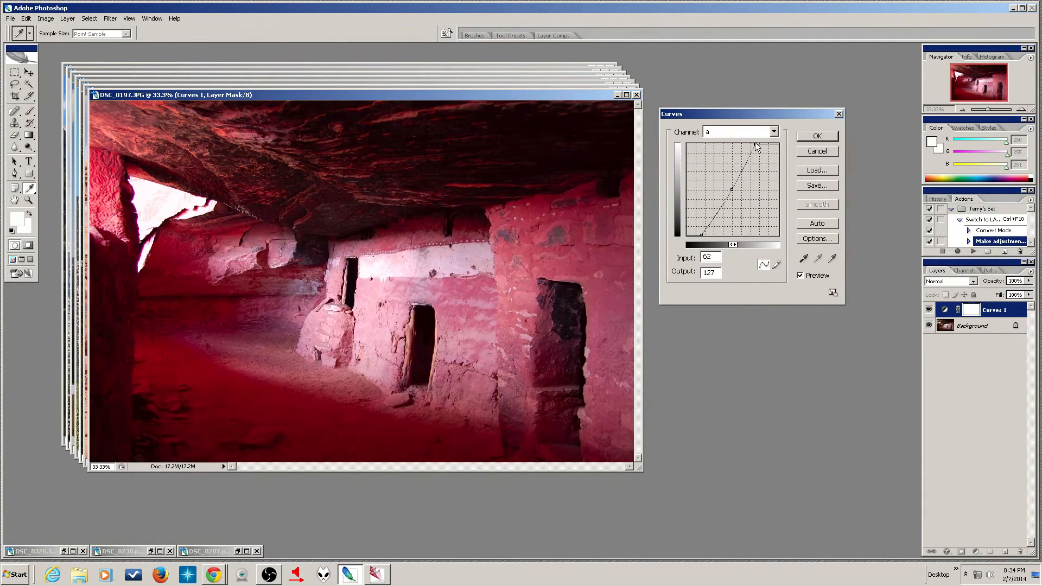
{"action": "left_click_drag", "start_coordinate": [703, 234], "coordinate": [713, 244]}
{"action": "left_click_drag", "start_coordinate": [713, 234], "coordinate": [696, 241]}
{"action": "left_click_drag", "start_coordinate": [756, 144], "coordinate": [765, 144]}
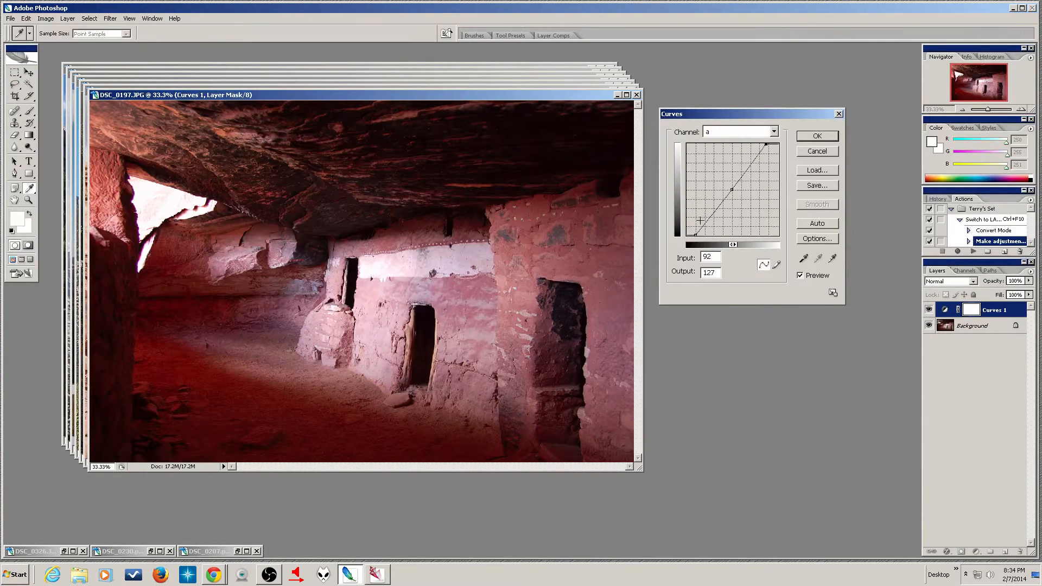
Return the a curve's lower endpoint to its corner, and sample the wall beside the large doorway to locate its tone on the curve
{"action": "left_click_drag", "start_coordinate": [698, 236], "coordinate": [690, 265]}
{"action": "left_click", "coordinate": [607, 268]}
{"action": "mouse_move", "coordinate": [583, 263]}
{"action": "left_mouse_down"}
{"action": "mouse_move", "coordinate": [604, 263]}
{"action": "mouse_move", "coordinate": [605, 291]}
{"action": "mouse_move", "coordinate": [585, 256]}
{"action": "mouse_move", "coordinate": [602, 258]}
{"action": "left_mouse_up"}
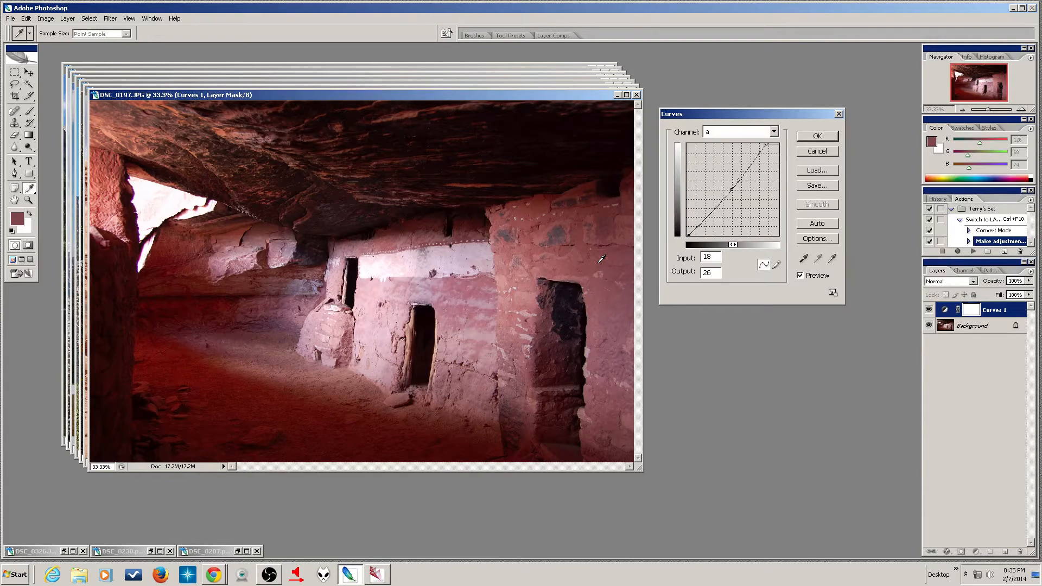
Sample tones across the adobe walls, add a point to the upper part of the a curve, and nudge it to adjust the wall color
{"action": "left_click_drag", "start_coordinate": [601, 259], "coordinate": [417, 227]}
{"action": "left_click", "coordinate": [740, 180]}
{"action": "key", "text": "Up"}
{"action": "key", "text": "Up"}
{"action": "key", "text": "Up"}
{"action": "key", "text": "Up"}
{"action": "key", "text": "Up"}
{"action": "key", "text": "Up"}
{"action": "key", "text": "Up"}
{"action": "key", "text": "Up"}
{"action": "key", "text": "Up"}
{"action": "key", "text": "Up"}
{"action": "key", "text": "Left"}
{"action": "key", "text": "Left"}
{"action": "key", "text": "Left"}
{"action": "key", "text": "Left"}
{"action": "key", "text": "Right"}
{"action": "key", "text": "Right"}
{"action": "key", "text": "Right"}
{"action": "key", "text": "Right"}
{"action": "key", "text": "Right"}
{"action": "key", "text": "Right"}
{"action": "key", "text": "Right"}
{"action": "key", "text": "Right"}
{"action": "key", "text": "Right"}
{"action": "key", "text": "Right"}
{"action": "key", "text": "Right"}
{"action": "key", "text": "Right"}
Anchor the lower part of the a curve with a new point, and fine-tune the upper point in small increments
{"action": "left_click", "coordinate": [717, 205]}
{"action": "left_click", "coordinate": [744, 177]}
{"action": "left_click_drag", "start_coordinate": [744, 177], "coordinate": [745, 177]}
{"action": "key", "text": "Left"}
{"action": "key", "text": "Left"}
{"action": "key", "text": "Left"}
{"action": "key", "text": "Left"}
{"action": "key", "text": "Left"}
{"action": "key", "text": "Left"}
{"action": "key", "text": "Right"}
{"action": "key", "text": "Up"}
{"action": "key", "text": "Up"}
{"action": "key", "text": "Up"}
{"action": "key", "text": "Right"}
{"action": "key", "text": "Right"}
{"action": "key", "text": "Up"}
{"action": "key", "text": "Up"}
{"action": "key", "text": "Up"}
{"action": "key", "text": "Down"}
{"action": "key", "text": "Down"}
{"action": "key", "text": "Down"}
Switch to the b curve and add a midpoint at input -6, output 2
{"action": "left_click", "coordinate": [774, 132]}
{"action": "left_click", "coordinate": [762, 161]}
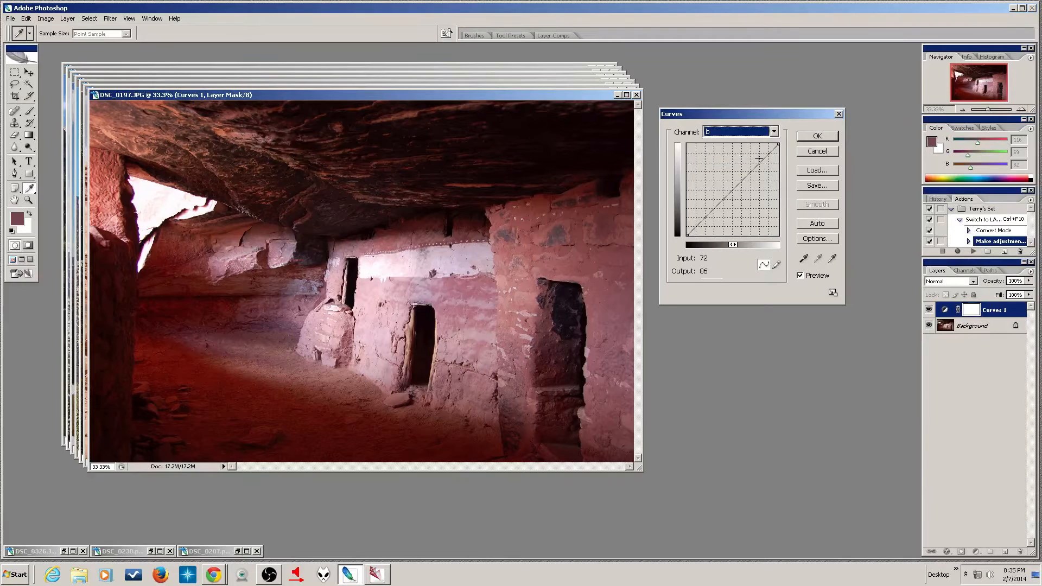
{"action": "left_click", "coordinate": [733, 190]}
{"action": "mouse_move", "coordinate": [732, 191]}
{"action": "left_mouse_down"}
{"action": "mouse_move", "coordinate": [730, 177]}
{"action": "mouse_move", "coordinate": [732, 191]}
{"action": "left_mouse_up"}
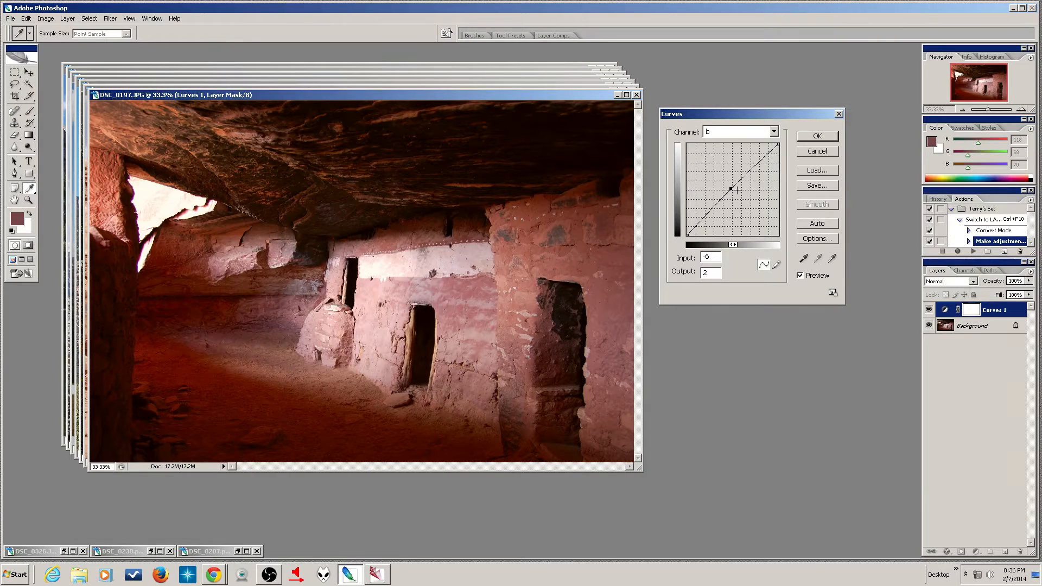
Steepen the b curve by moving both endpoints inward, the upper one to input 77, output 127, and readjust its midpoint
{"action": "left_click_drag", "start_coordinate": [779, 146], "coordinate": [760, 147]}
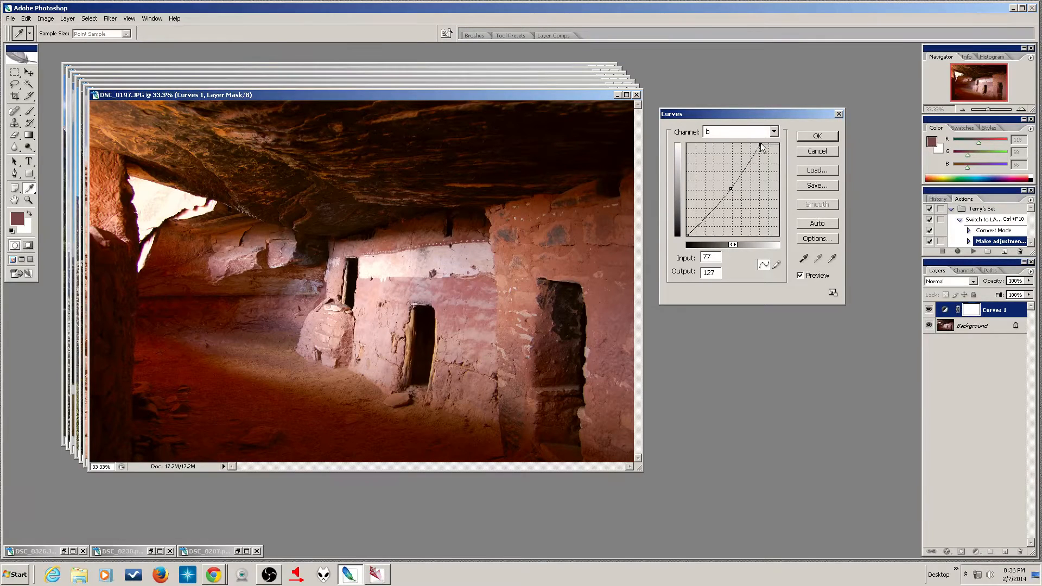
{"action": "left_click_drag", "start_coordinate": [688, 234], "coordinate": [706, 240]}
{"action": "left_click_drag", "start_coordinate": [731, 189], "coordinate": [730, 189]}
{"action": "left_click", "coordinate": [703, 235]}
{"action": "left_click_drag", "start_coordinate": [703, 234], "coordinate": [695, 240]}
{"action": "mouse_move", "coordinate": [761, 147]}
{"action": "left_mouse_down"}
{"action": "mouse_move", "coordinate": [745, 140]}
{"action": "mouse_move", "coordinate": [761, 138]}
{"action": "left_mouse_up"}
{"action": "mouse_move", "coordinate": [695, 235]}
{"action": "left_mouse_down"}
{"action": "mouse_move", "coordinate": [714, 236]}
{"action": "mouse_move", "coordinate": [699, 239]}
{"action": "left_mouse_up"}
{"action": "left_click", "coordinate": [733, 189]}
{"action": "left_click_drag", "start_coordinate": [733, 189], "coordinate": [733, 191]}
Return to the a curve and shift its upper point sideways in small increments
{"action": "left_click", "coordinate": [751, 128]}
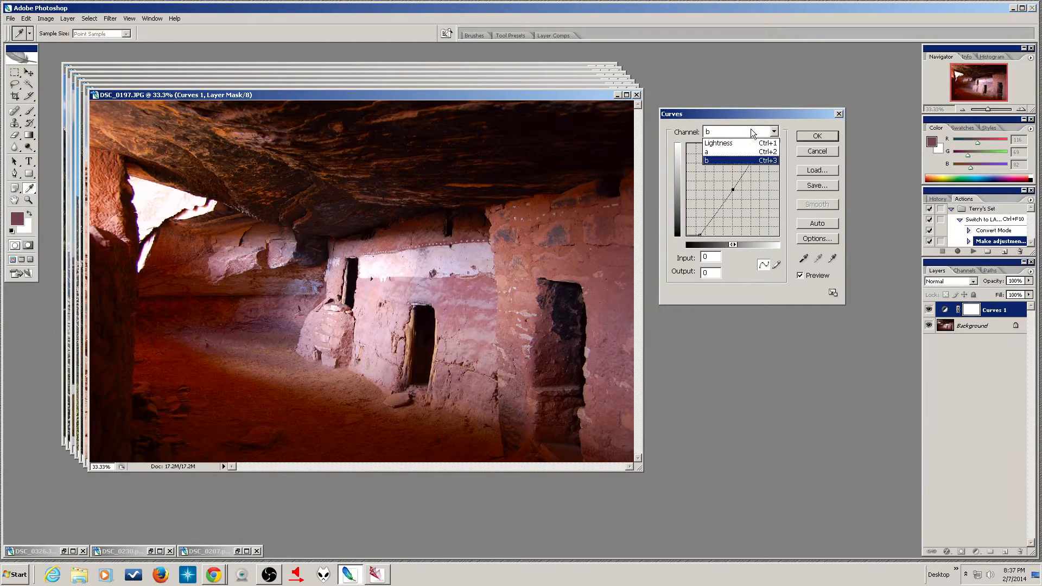
{"action": "left_click", "coordinate": [728, 155]}
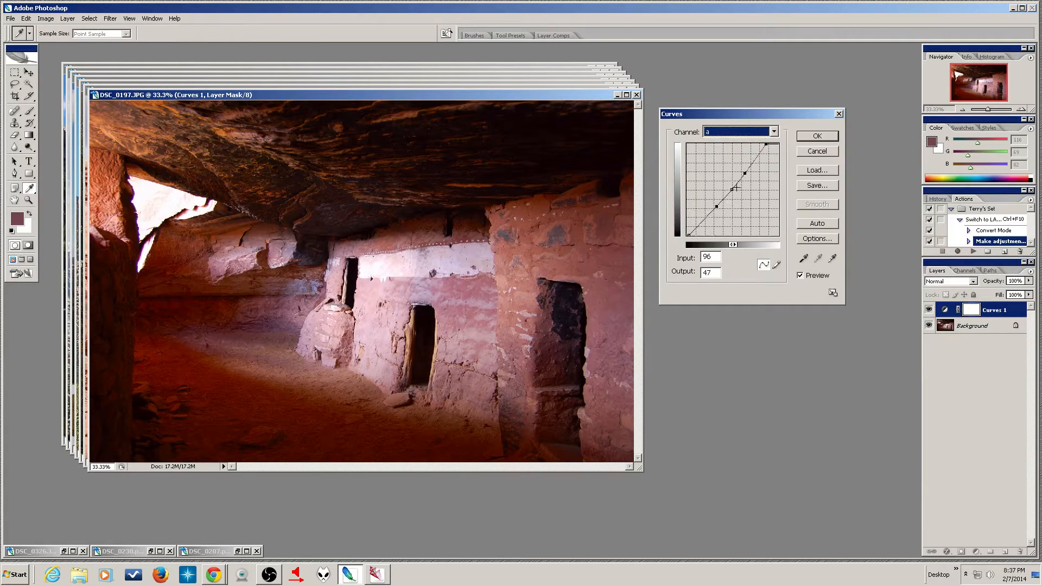
{"action": "left_click", "coordinate": [744, 172]}
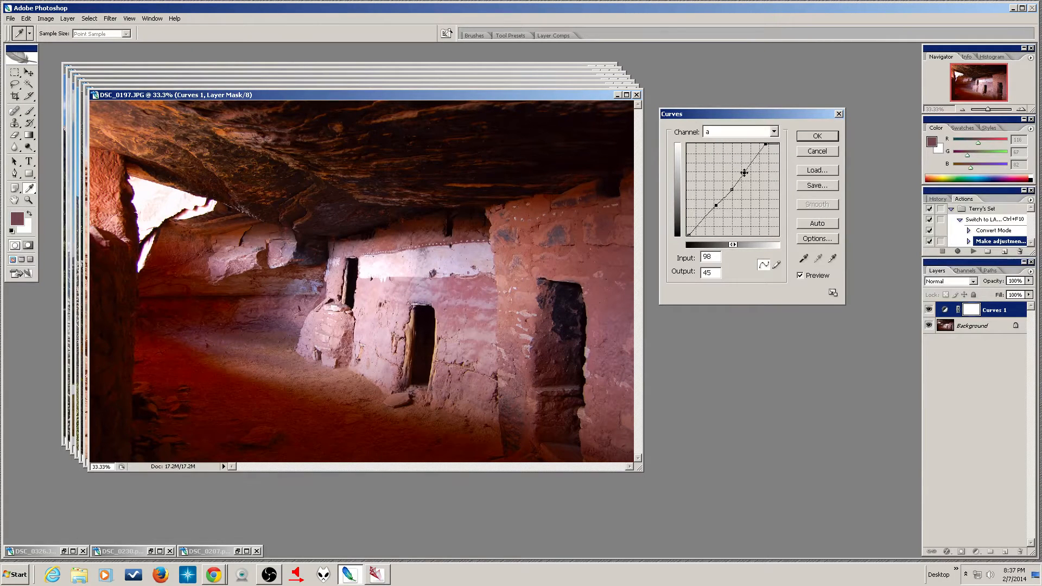
{"action": "key", "text": "Left"}
{"action": "key", "text": "Left"}
{"action": "key", "text": "Right"}
{"action": "key", "text": "Right"}
{"action": "key", "text": "Right"}
{"action": "key", "text": "Left"}
Compare the photo with and without the curve adjustment by toggling the preview
{"action": "left_click", "coordinate": [800, 276]}
{"action": "left_click", "coordinate": [800, 276]}
{"action": "left_click", "coordinate": [800, 276]}
{"action": "left_click", "coordinate": [800, 276]}
Refine the a curve's upper point vertically and horizontally in small increments to balance the reds in the walls
{"action": "left_click_drag", "start_coordinate": [746, 174], "coordinate": [746, 172]}
{"action": "key", "text": "Down"}
{"action": "key", "text": "Up"}
{"action": "key", "text": "Down"}
{"action": "left_click_drag", "start_coordinate": [760, 154], "coordinate": [746, 172]}
{"action": "left_click", "coordinate": [745, 172]}
{"action": "key", "text": "Right"}
{"action": "key", "text": "Right"}
{"action": "key", "text": "Right"}
{"action": "key", "text": "Left"}
{"action": "key", "text": "Left"}
{"action": "key", "text": "Left"}
{"action": "key", "text": "Left"}
{"action": "key", "text": "Left"}
{"action": "key", "text": "Left"}
{"action": "key", "text": "Left"}
{"action": "key", "text": "Left"}
{"action": "key", "text": "Right"}
{"action": "key", "text": "Right"}
Fine-tune the a curve's midpoint in small increments in all directions, and accept the curve settings
{"action": "left_click", "coordinate": [732, 190]}
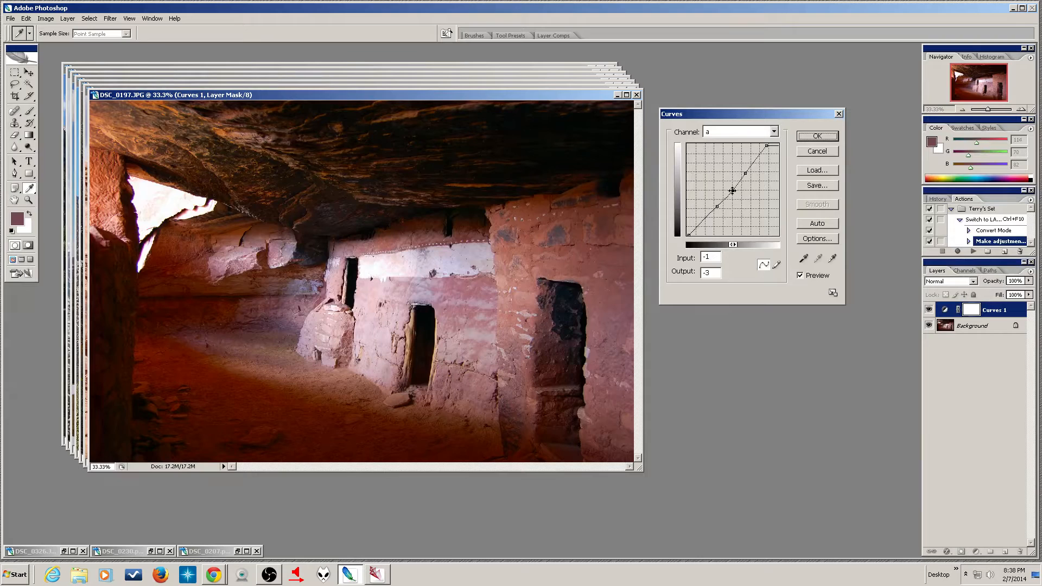
{"action": "key", "text": "Left"}
{"action": "key", "text": "Up"}
{"action": "key", "text": "Up"}
{"action": "key", "text": "Right"}
{"action": "key", "text": "Right"}
{"action": "key", "text": "Right"}
{"action": "key", "text": "Right"}
{"action": "key", "text": "Right"}
{"action": "key", "text": "Right"}
{"action": "key", "text": "Right"}
{"action": "key", "text": "Right"}
{"action": "key", "text": "Down"}
{"action": "key", "text": "Down"}
{"action": "key", "text": "Down"}
{"action": "key", "text": "Down"}
{"action": "key", "text": "Left"}
{"action": "key", "text": "Left"}
{"action": "key", "text": "Left"}
{"action": "key", "text": "Left"}
{"action": "key", "text": "Right"}
{"action": "key", "text": "Right"}
{"action": "key", "text": "Down"}
{"action": "key", "text": "Down"}
{"action": "left_click", "coordinate": [814, 137]}
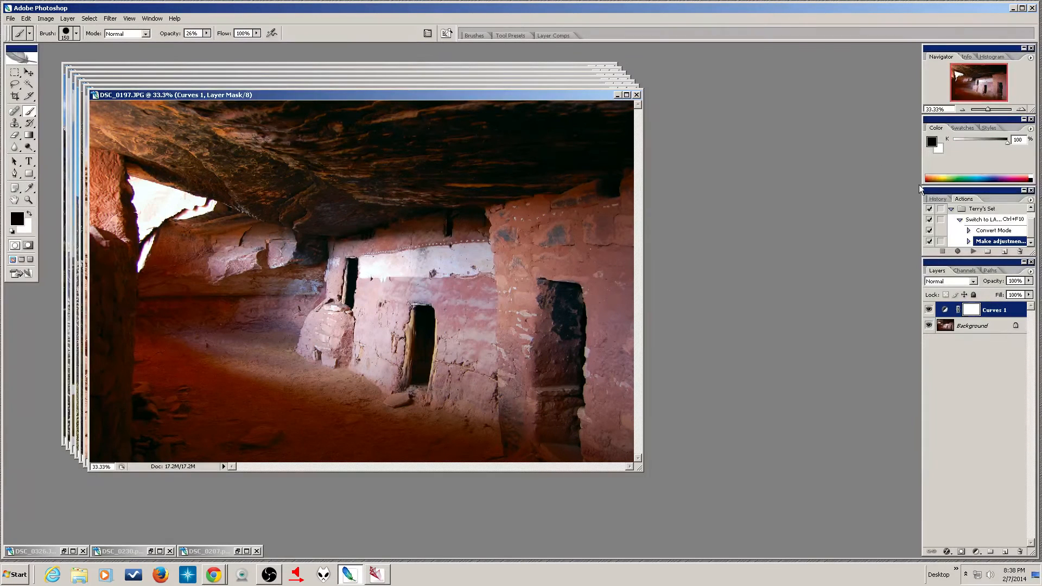
Compare the photo with and without the Curves 1 layer, and lower the layer's opacity to 54%
{"action": "left_click", "coordinate": [930, 310]}
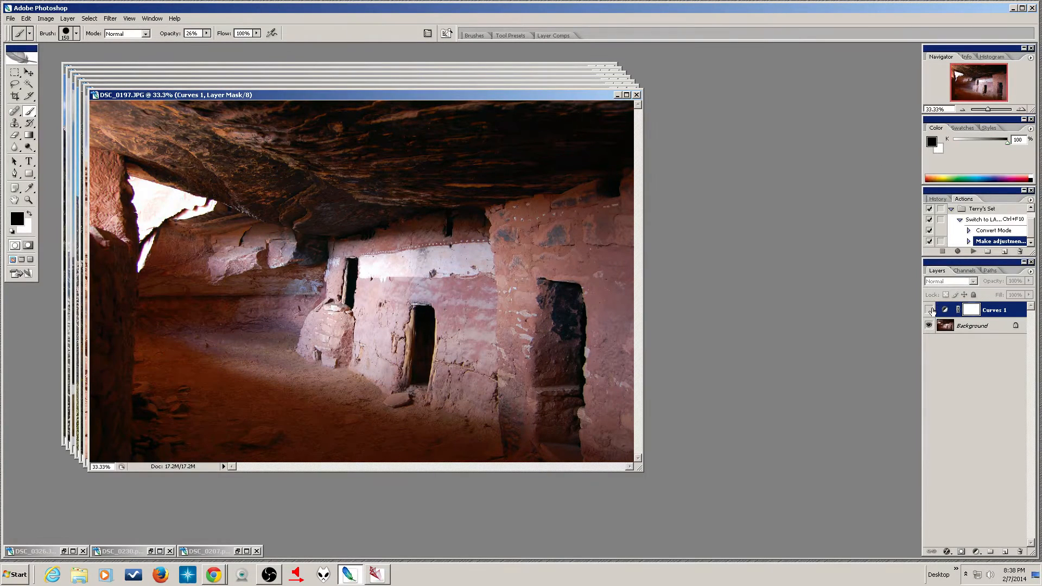
{"action": "left_click", "coordinate": [932, 311]}
{"action": "left_click", "coordinate": [932, 310]}
{"action": "left_click", "coordinate": [930, 310]}
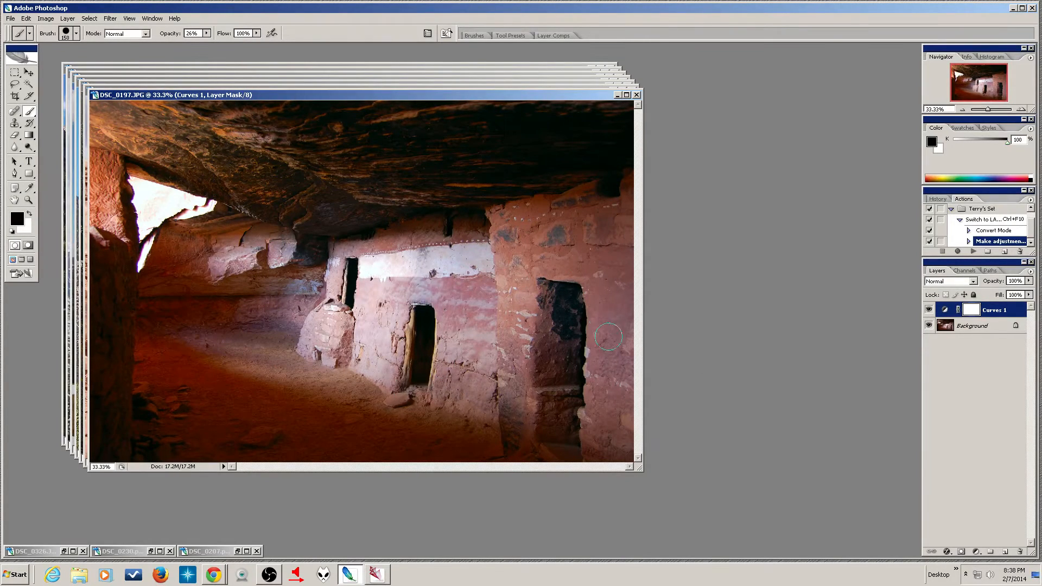
{"action": "left_click", "coordinate": [1029, 280]}
{"action": "left_click_drag", "start_coordinate": [1030, 295], "coordinate": [1005, 296]}
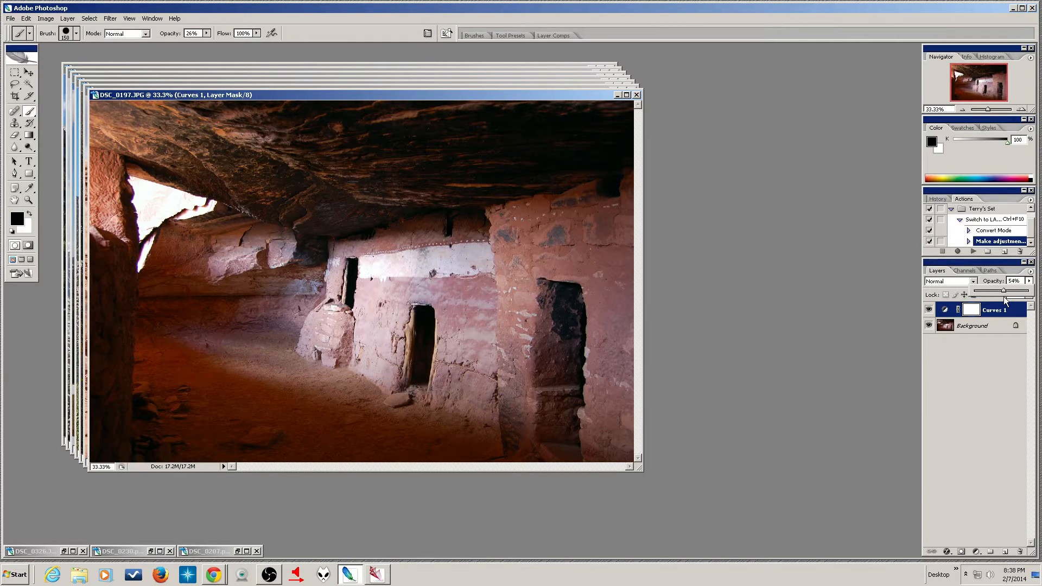
Add a Curves adjustment layer directly above the Background layer
{"action": "left_click", "coordinate": [996, 328]}
{"action": "left_click", "coordinate": [976, 552]}
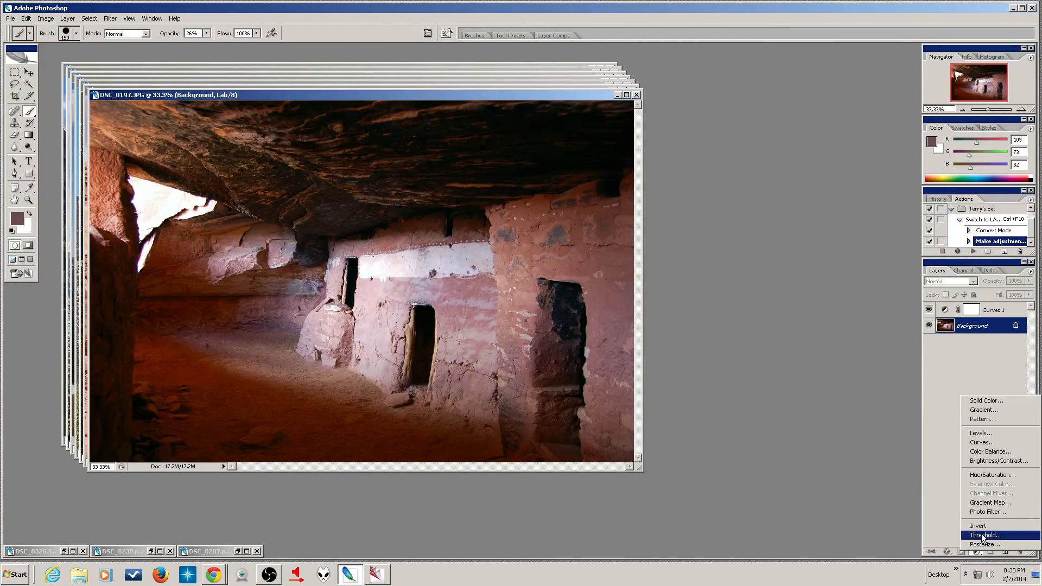
{"action": "left_click", "coordinate": [993, 446]}
Try moving both Lightness curve endpoints inward, sample the pale wall band, and return the upper endpoint to its corner
{"action": "left_click_drag", "start_coordinate": [777, 145], "coordinate": [770, 144]}
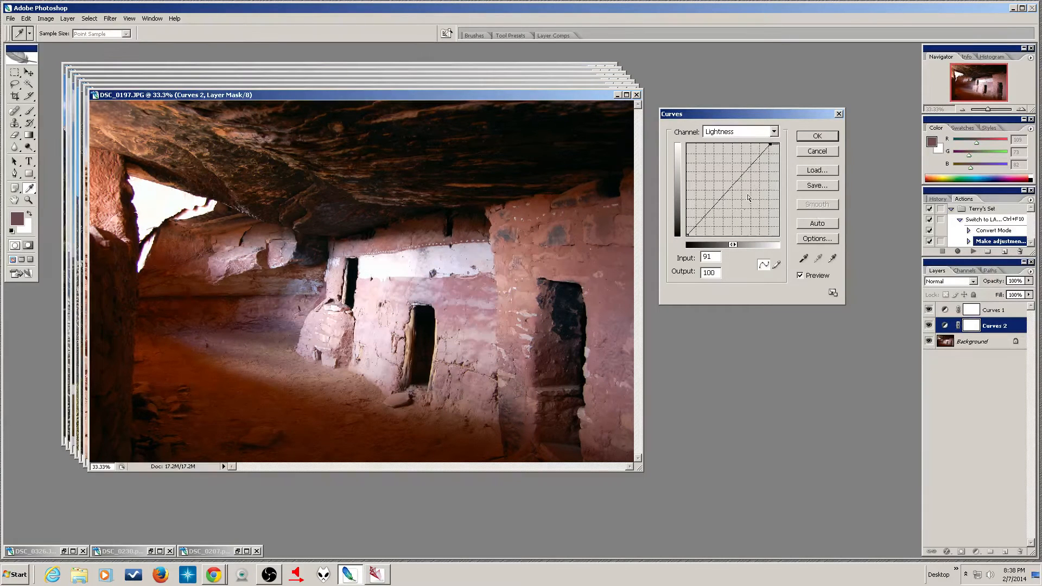
{"action": "left_click_drag", "start_coordinate": [687, 233], "coordinate": [701, 235]}
{"action": "left_click", "coordinate": [433, 259]}
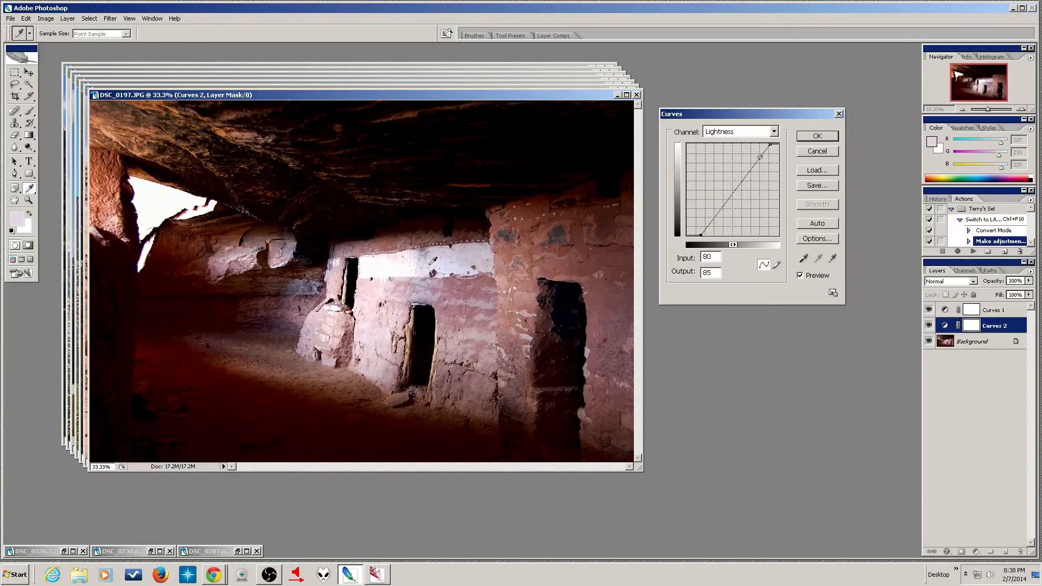
{"action": "left_click_drag", "start_coordinate": [440, 265], "coordinate": [453, 264]}
{"action": "left_click_drag", "start_coordinate": [771, 144], "coordinate": [778, 144]}
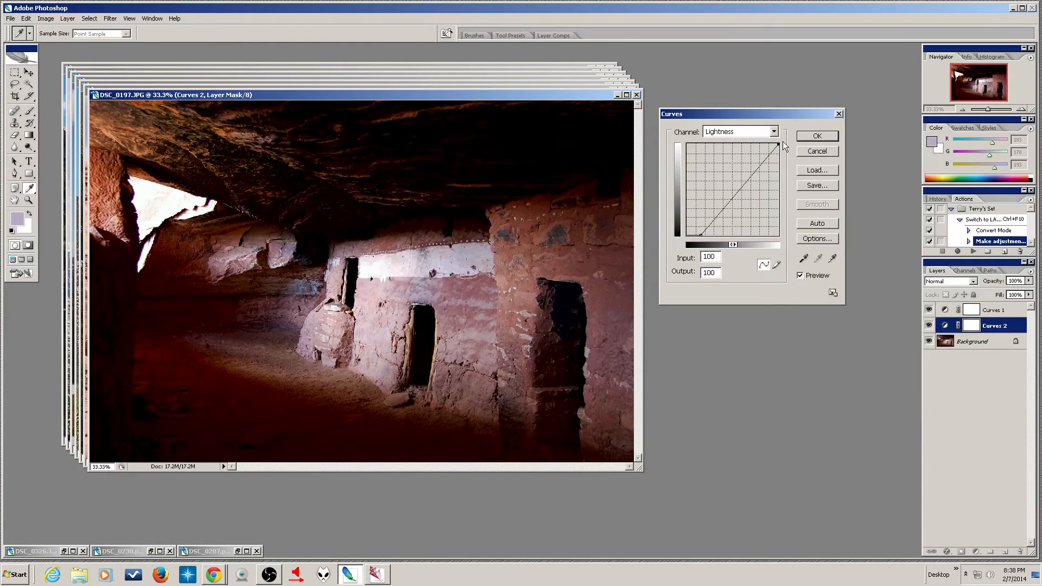
Try Lightness curve points at 62, 62 and 75, 75, remove both, and return the lower endpoint to its corner
{"action": "left_click", "coordinate": [744, 179]}
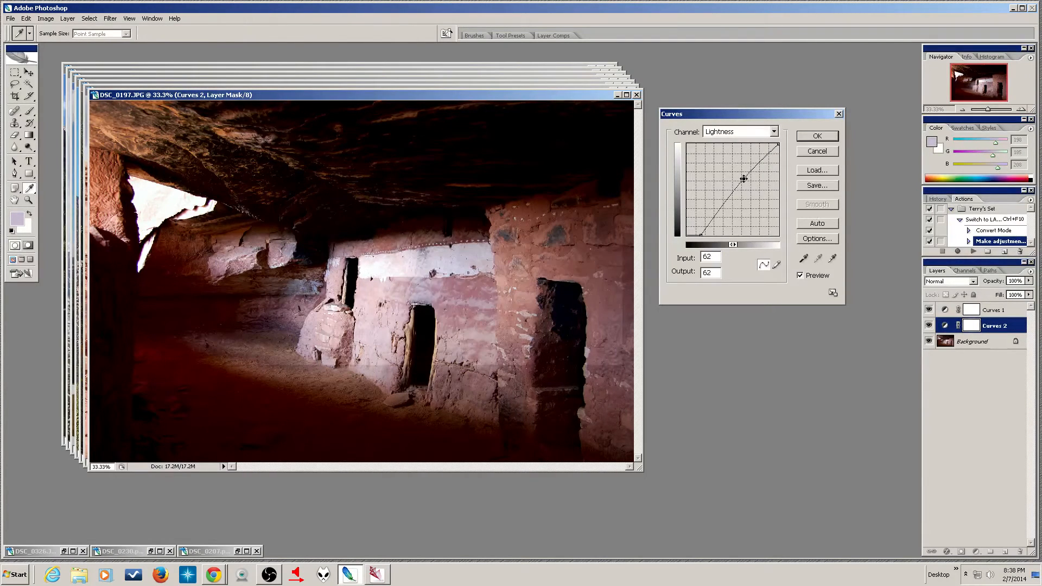
{"action": "left_click_drag", "start_coordinate": [761, 162], "coordinate": [757, 167]}
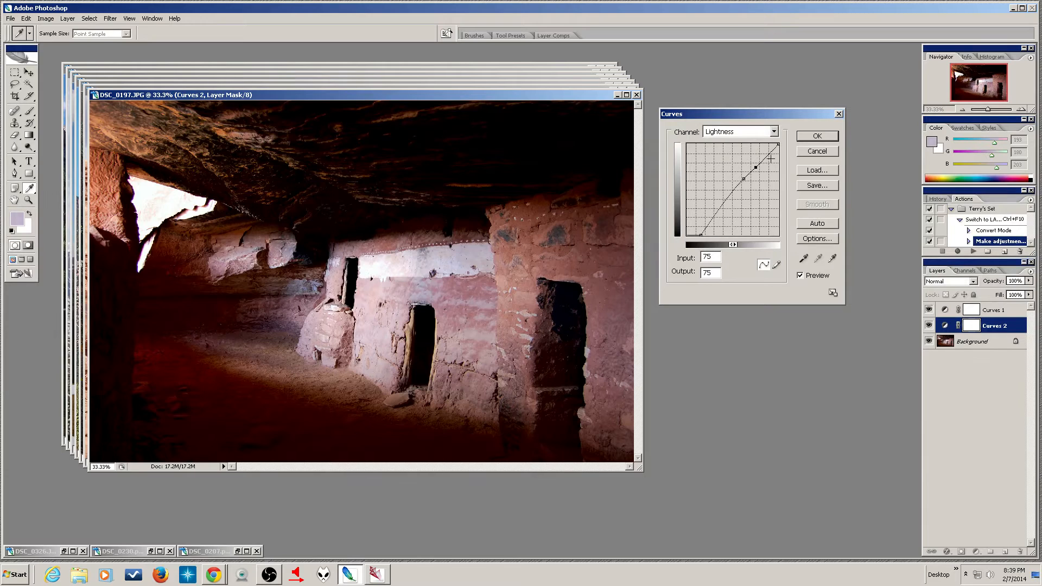
{"action": "left_click_drag", "start_coordinate": [724, 203], "coordinate": [733, 124]}
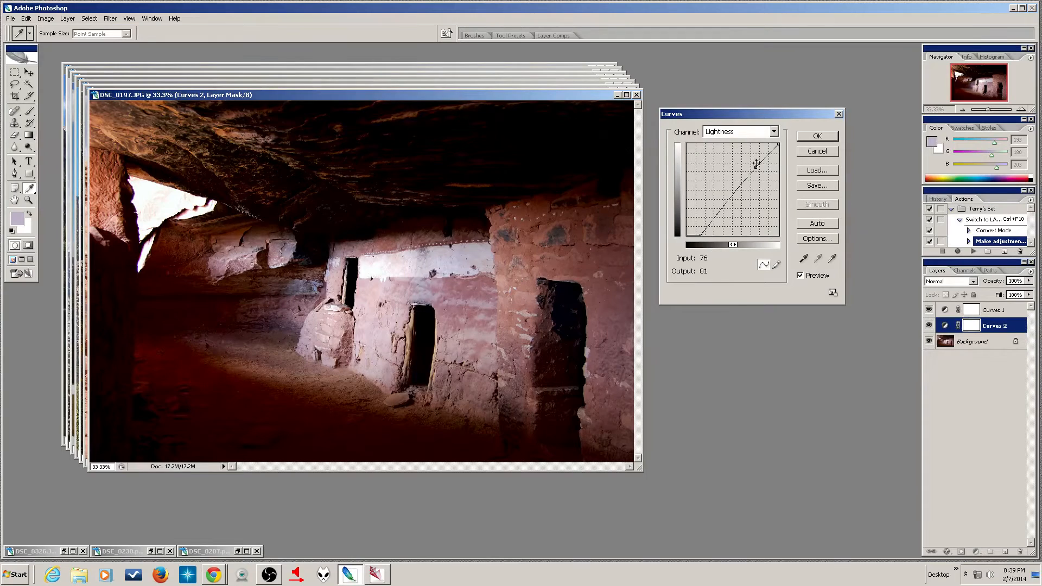
{"action": "left_click_drag", "start_coordinate": [756, 168], "coordinate": [794, 104]}
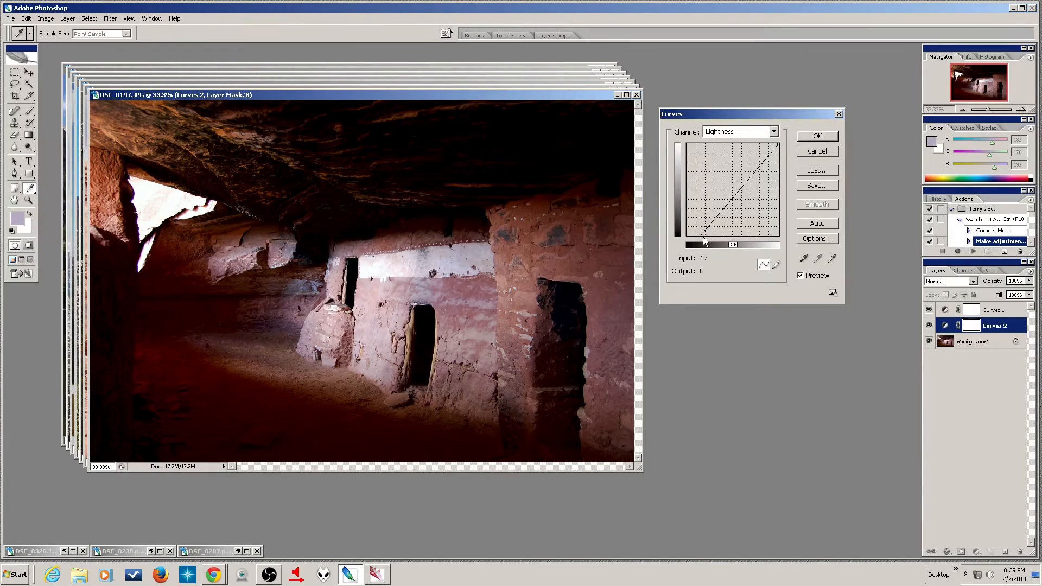
{"action": "left_click_drag", "start_coordinate": [702, 235], "coordinate": [677, 250]}
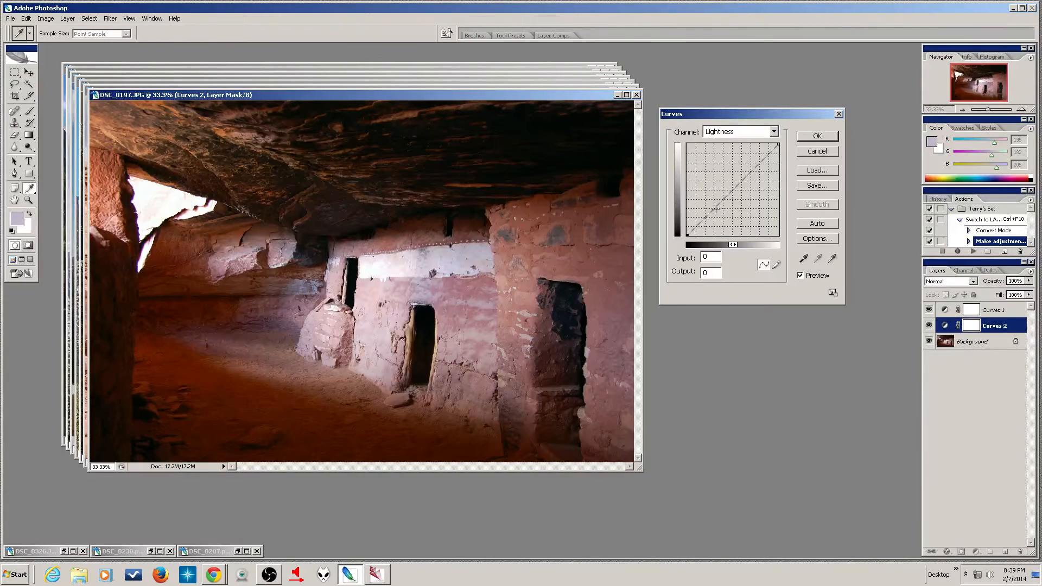
Darken the shadows of the Lightness curve with a low point and a midpoint at input 49, output 44, sampling the wall beside the large doorway
{"action": "left_click_drag", "start_coordinate": [715, 209], "coordinate": [718, 210]}
{"action": "left_click", "coordinate": [620, 252]}
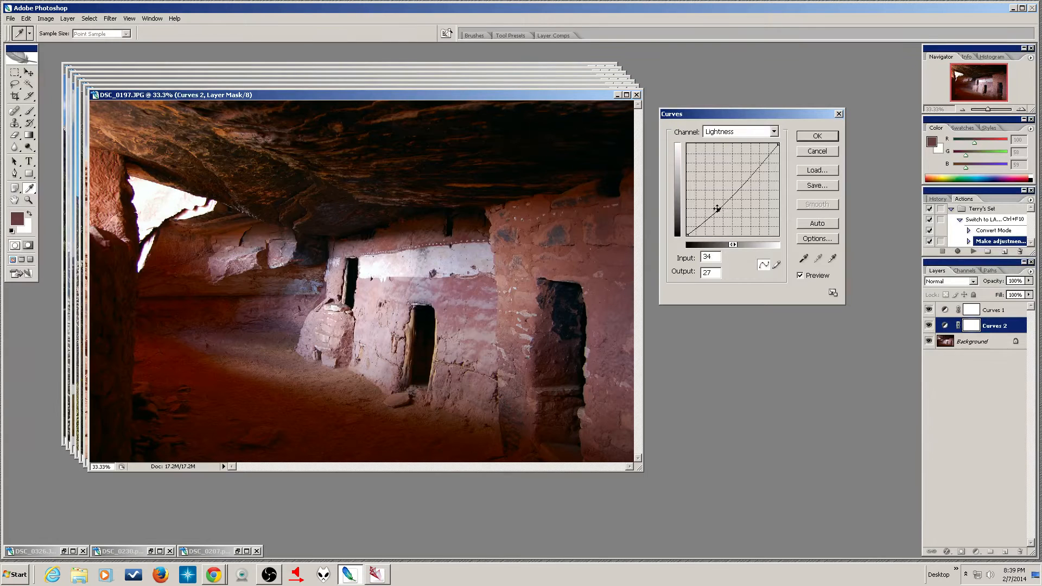
{"action": "left_click_drag", "start_coordinate": [717, 210], "coordinate": [733, 194]}
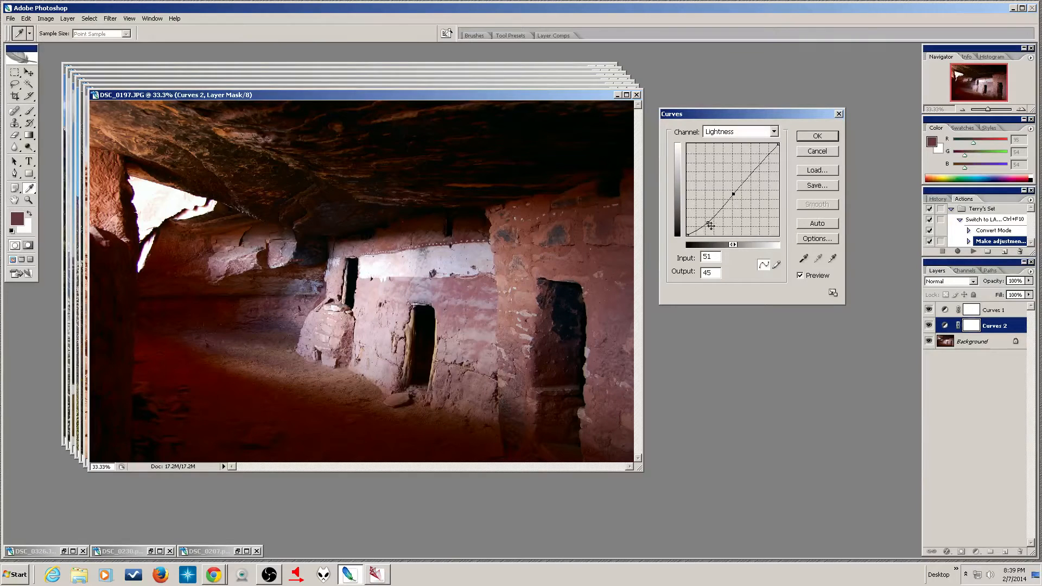
{"action": "left_click_drag", "start_coordinate": [732, 199], "coordinate": [732, 195]}
Sample the bright walls and pale band to locate their tones, and add a Lightness curve point at input 85, output 76
{"action": "left_click", "coordinate": [386, 326]}
{"action": "left_click_drag", "start_coordinate": [386, 326], "coordinate": [388, 321]}
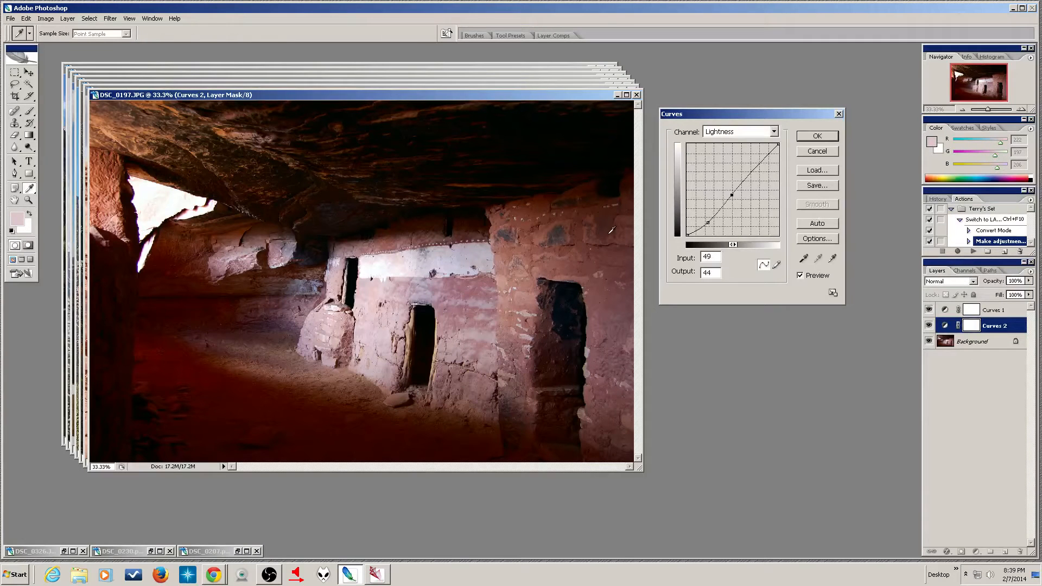
{"action": "left_click_drag", "start_coordinate": [414, 286], "coordinate": [444, 284]}
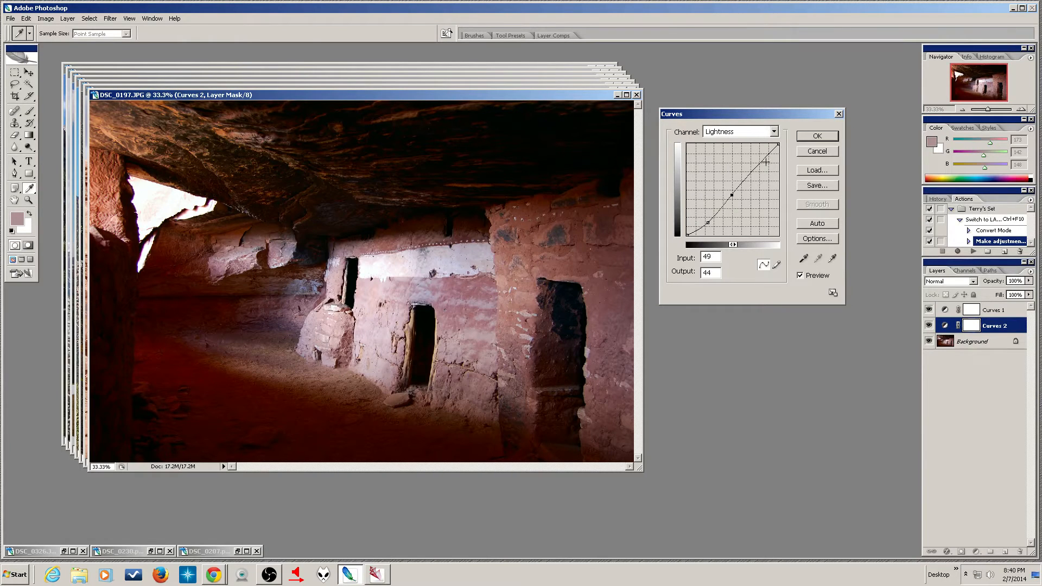
{"action": "mouse_move", "coordinate": [462, 251]}
{"action": "left_mouse_down"}
{"action": "mouse_move", "coordinate": [450, 264]}
{"action": "mouse_move", "coordinate": [378, 266]}
{"action": "mouse_move", "coordinate": [460, 257]}
{"action": "left_mouse_up"}
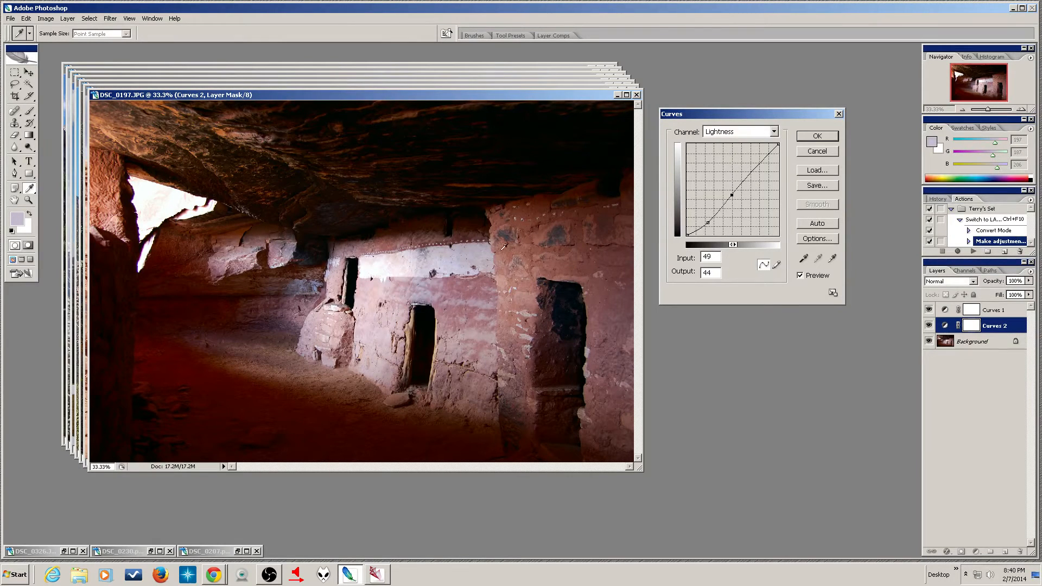
{"action": "left_click", "coordinate": [417, 261]}
{"action": "left_click", "coordinate": [424, 262]}
{"action": "left_click_drag", "start_coordinate": [762, 162], "coordinate": [765, 166]}
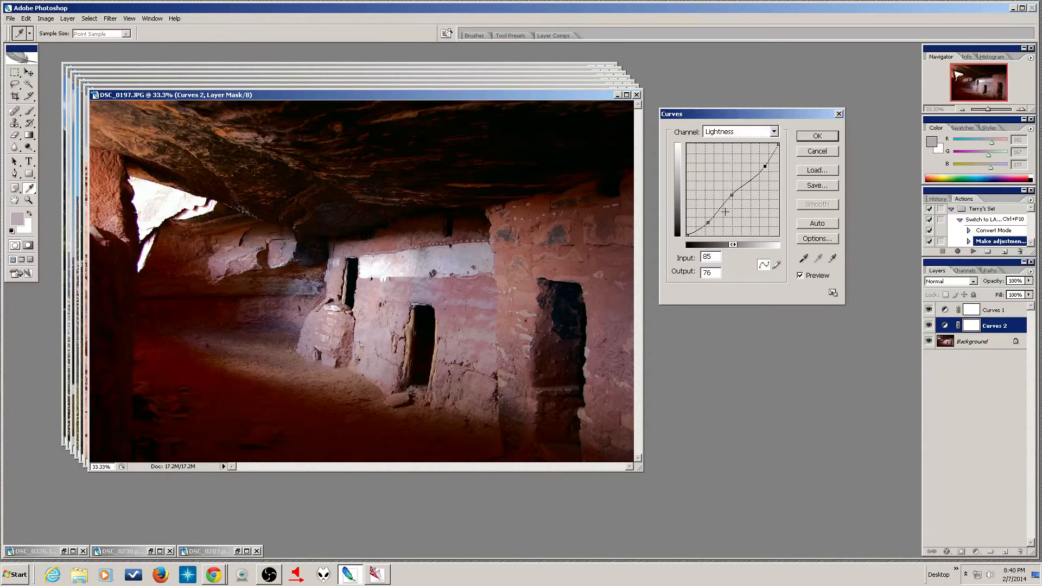
Shift the Lightness curve's midpoint slightly, add a point at input 69, output 62, and accept the curve
{"action": "left_click_drag", "start_coordinate": [733, 195], "coordinate": [730, 194]}
{"action": "left_click", "coordinate": [750, 181]}
{"action": "left_click_drag", "start_coordinate": [449, 209], "coordinate": [218, 266]}
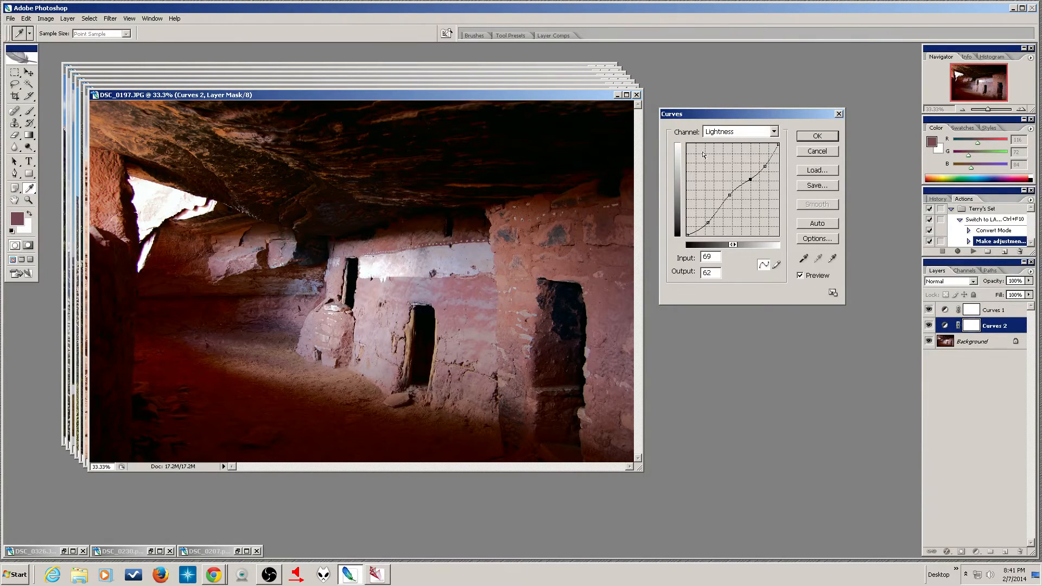
{"action": "left_click", "coordinate": [824, 138]}
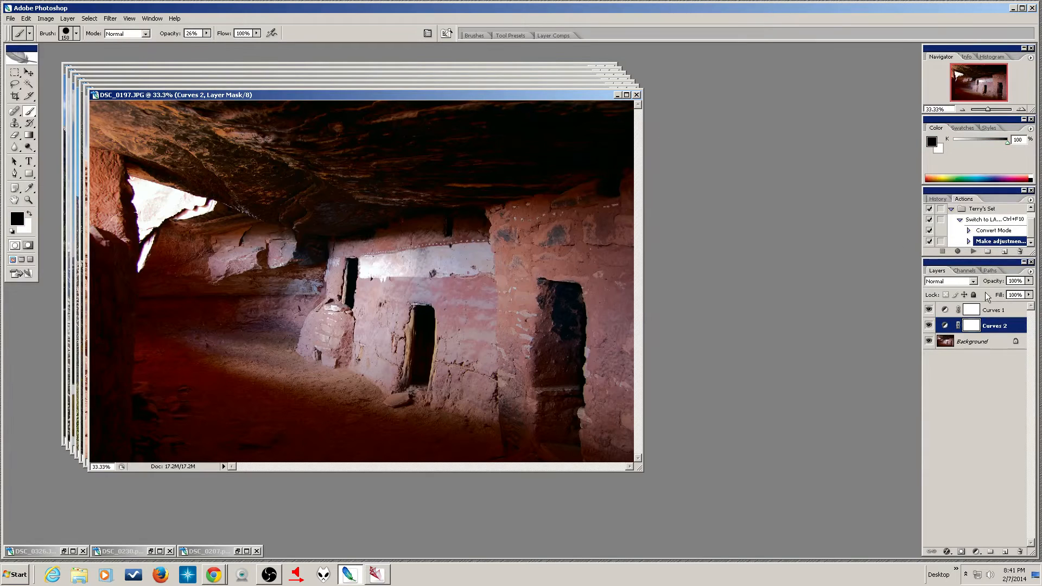
Set up a Shadow/Highlight adjustment on the Background layer with Shadows Amount at 26% and Highlights Amount at 0%
{"action": "left_click", "coordinate": [980, 342]}
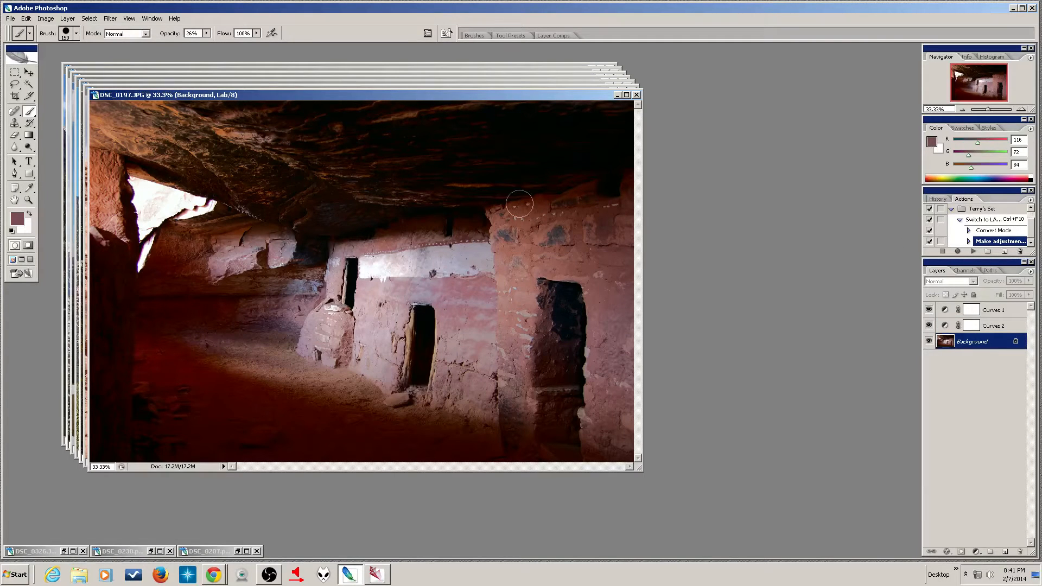
{"action": "left_click", "coordinate": [46, 20]}
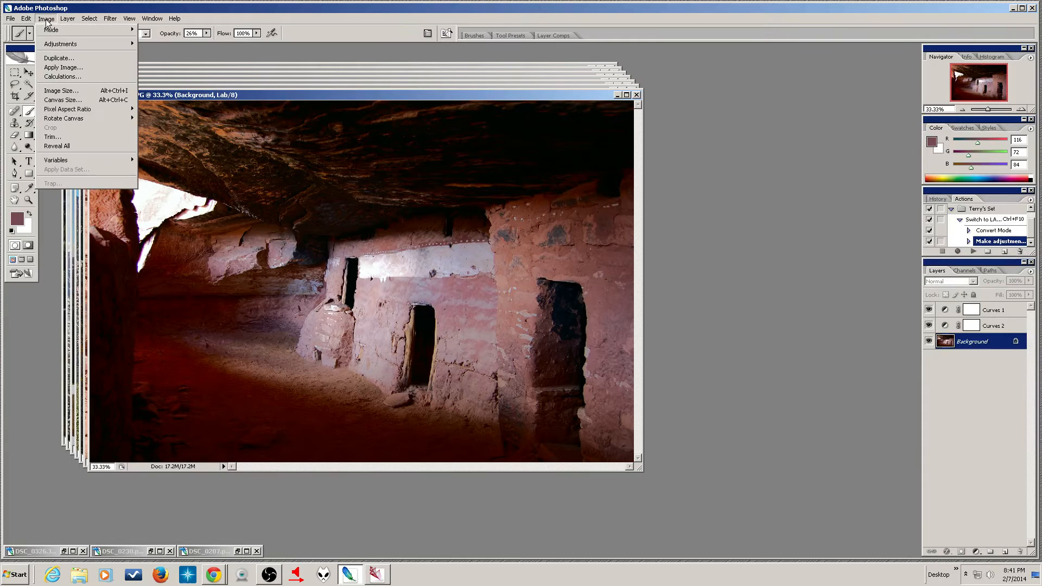
{"action": "mouse_move", "coordinate": [80, 44]}
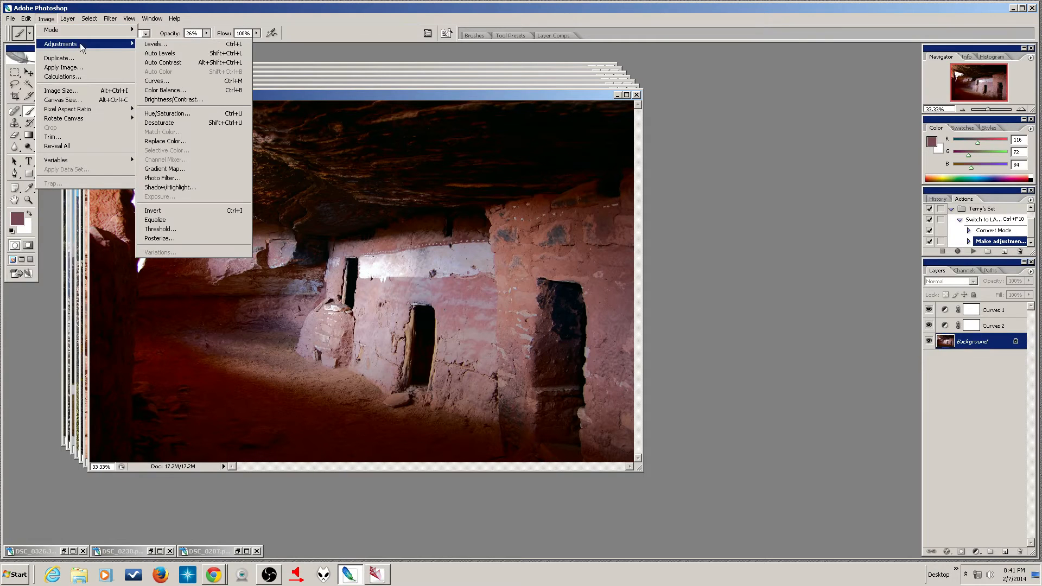
{"action": "left_click", "coordinate": [194, 187]}
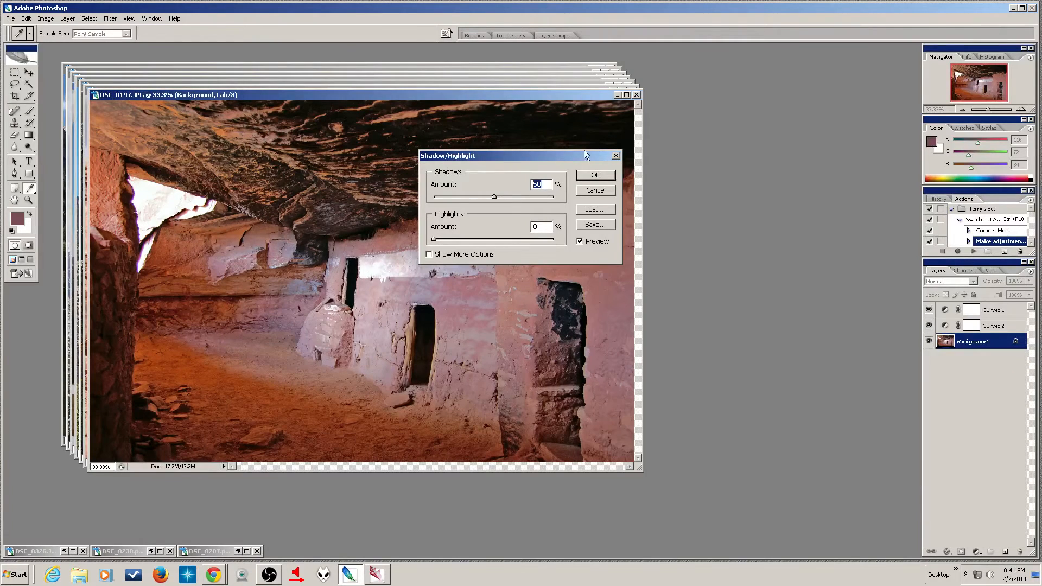
{"action": "left_click_drag", "start_coordinate": [693, 140], "coordinate": [685, 136]}
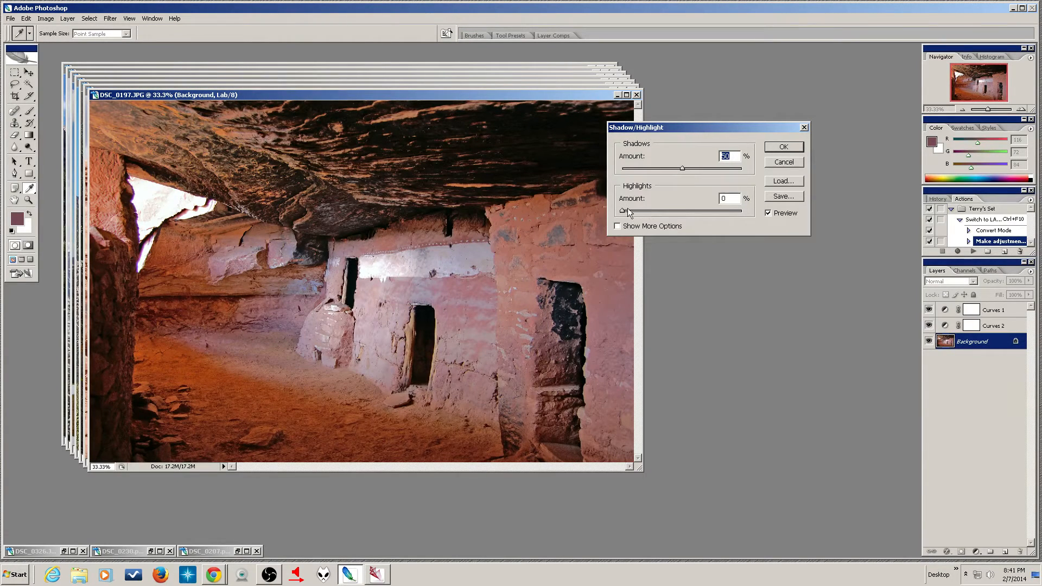
{"action": "mouse_move", "coordinate": [622, 211]}
{"action": "left_mouse_down"}
{"action": "mouse_move", "coordinate": [684, 213]}
{"action": "mouse_move", "coordinate": [635, 218]}
{"action": "left_mouse_up"}
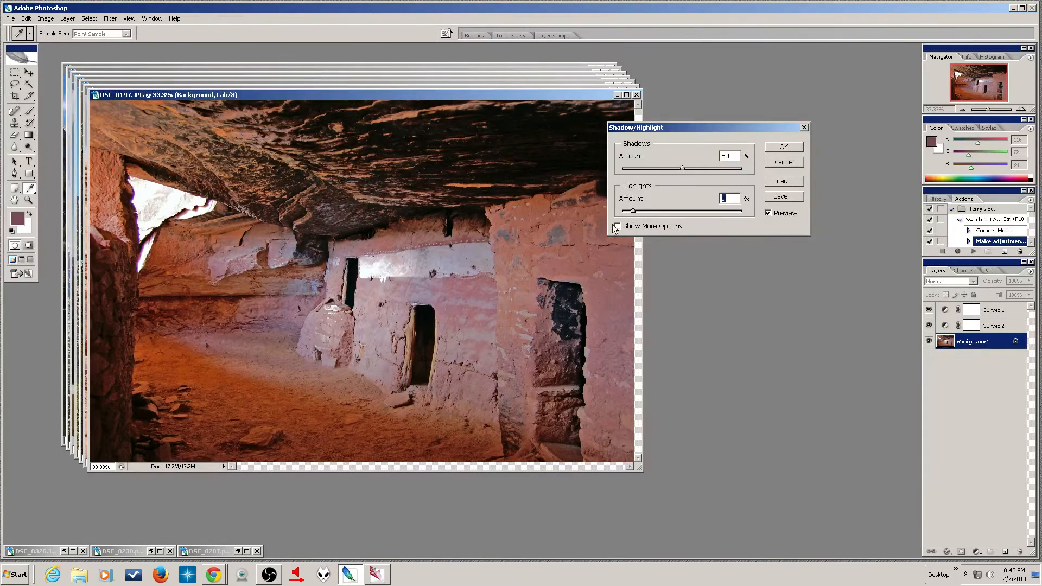
{"action": "left_click_drag", "start_coordinate": [634, 211], "coordinate": [622, 215]}
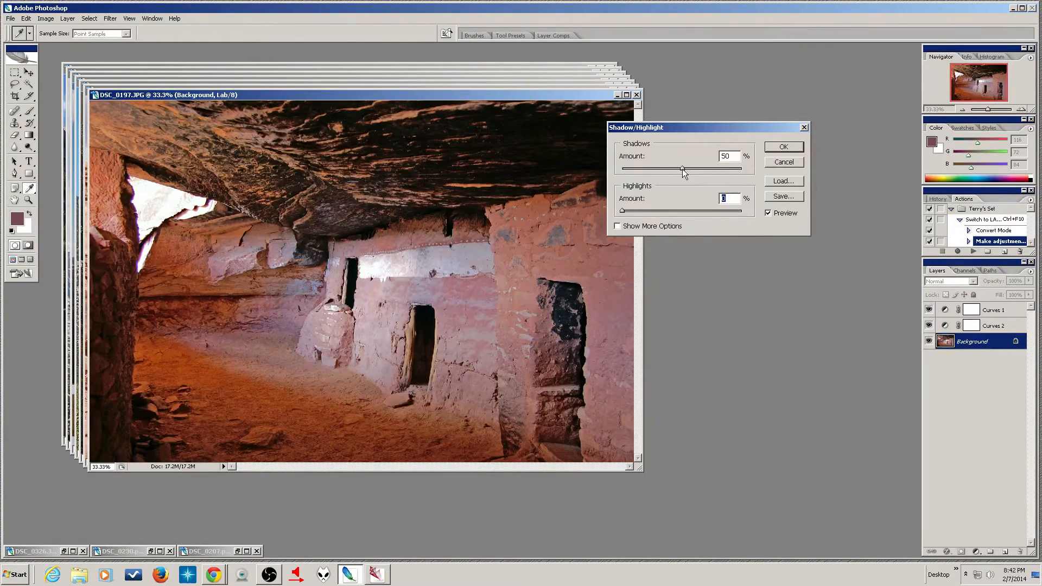
{"action": "left_click_drag", "start_coordinate": [682, 168], "coordinate": [653, 172]}
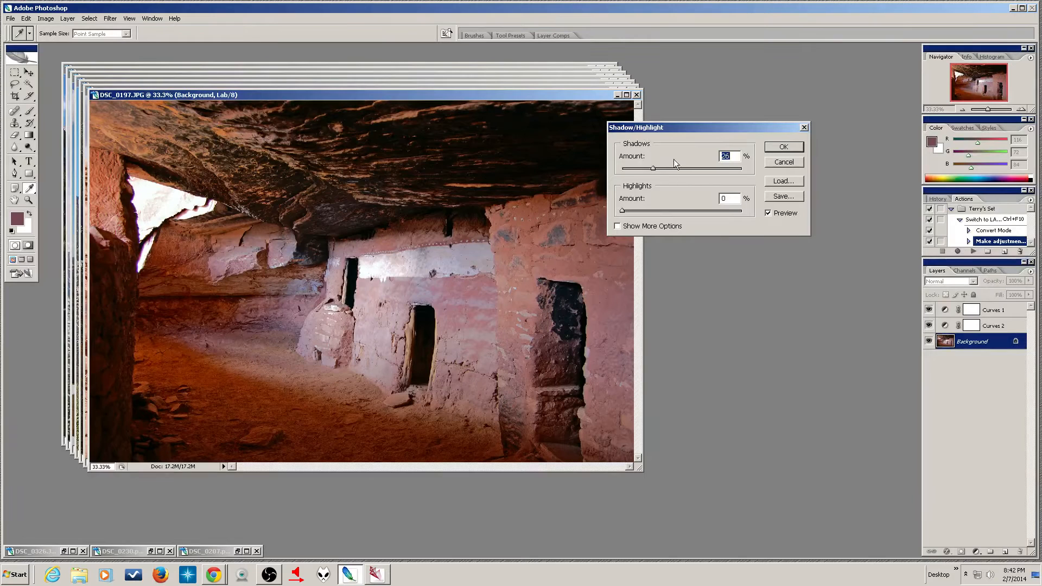
Expand the Shadow/Highlight options, check the Color Correction setting, and accept the adjustment
{"action": "left_click", "coordinate": [618, 226]}
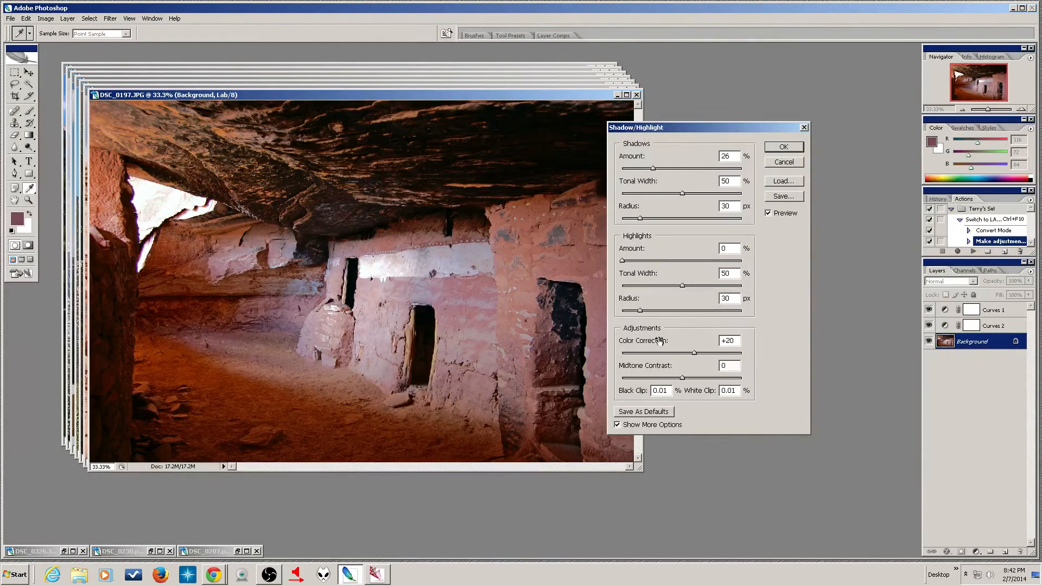
{"action": "mouse_move", "coordinate": [696, 351]}
{"action": "left_mouse_down"}
{"action": "mouse_move", "coordinate": [714, 352]}
{"action": "mouse_move", "coordinate": [695, 355]}
{"action": "left_mouse_up"}
{"action": "left_click", "coordinate": [780, 147]}
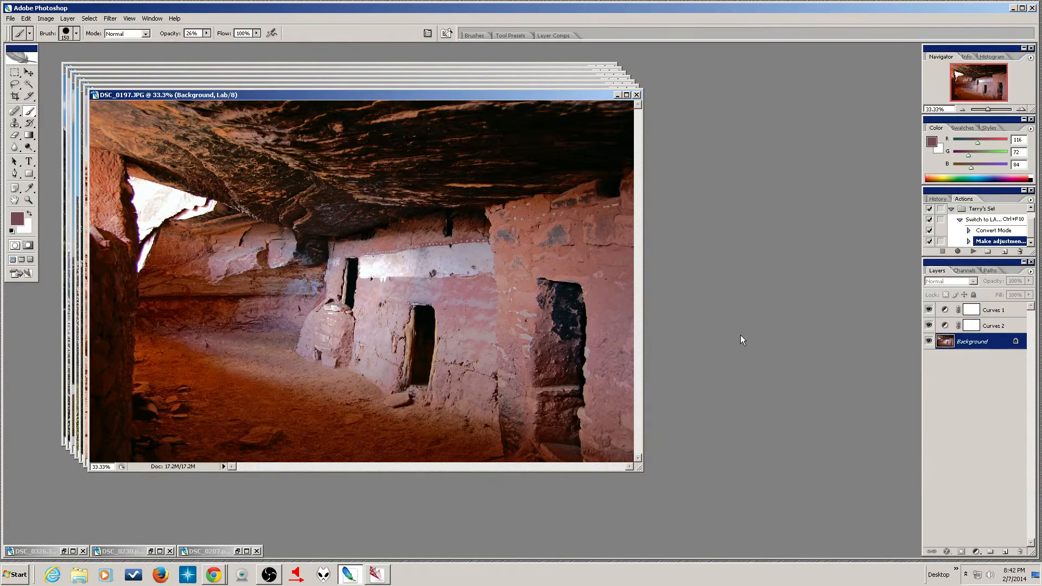
Repeatedly undo and restore the Shadow/Highlight adjustment to compare the photo before and after it
{"action": "key", "text": "ctrl+z"}
{"action": "key", "text": "ctrl+z"}
{"action": "key", "text": "ctrl+z"}
{"action": "key", "text": "ctrl+z"}
{"action": "key", "text": "ctrl+z"}
{"action": "key", "text": "ctrl+z"}
{"action": "key", "text": "ctrl+z"}
{"action": "key", "text": "ctrl+z"}
Inspect the Curves 2 layer's Lightness curve without changing it, and compare the photo with and without that layer
{"action": "left_click", "coordinate": [993, 310]}
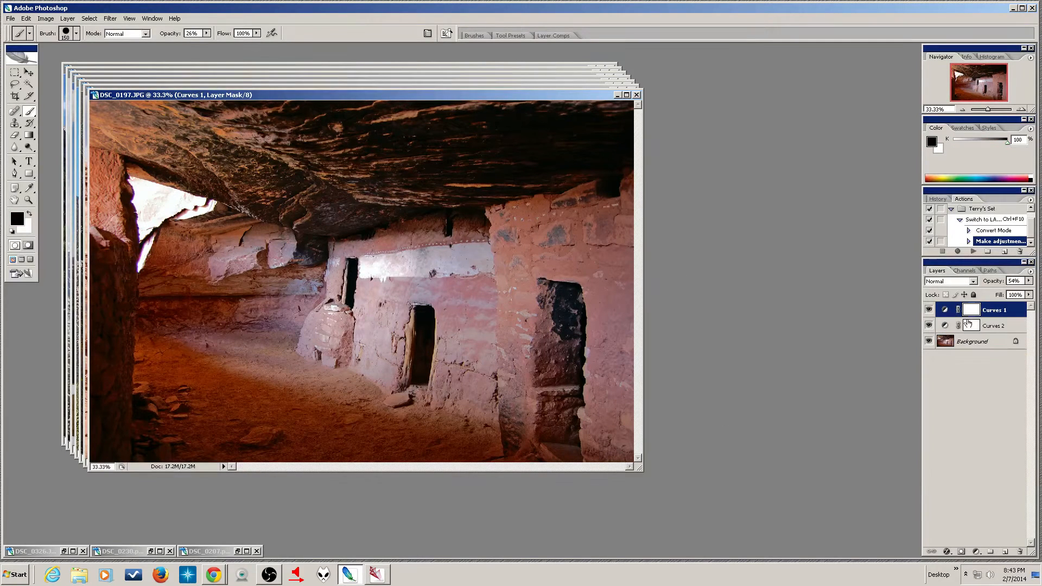
{"action": "left_click", "coordinate": [929, 327]}
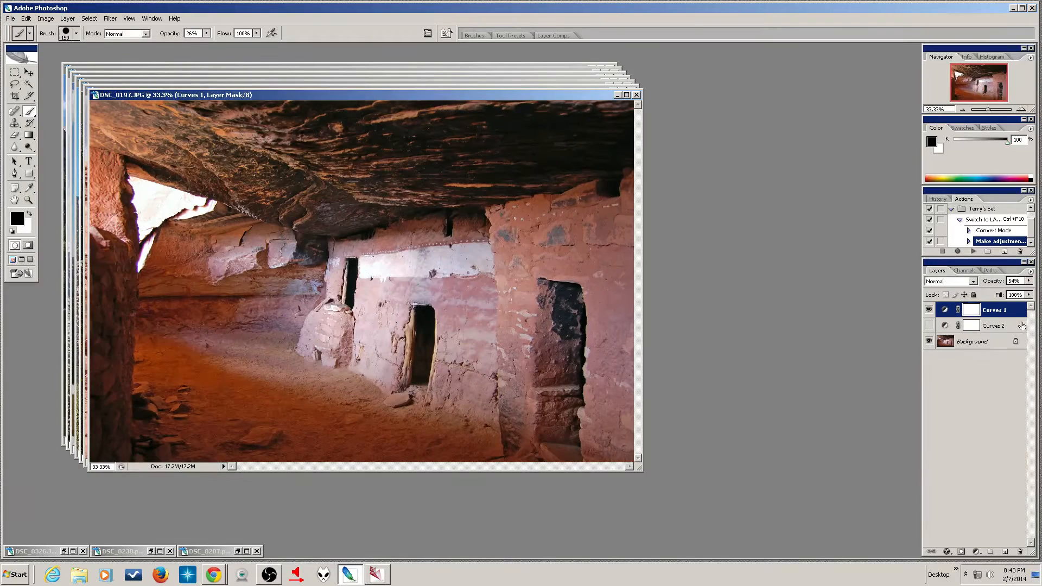
{"action": "left_click", "coordinate": [987, 326]}
{"action": "double_click", "coordinate": [945, 325]}
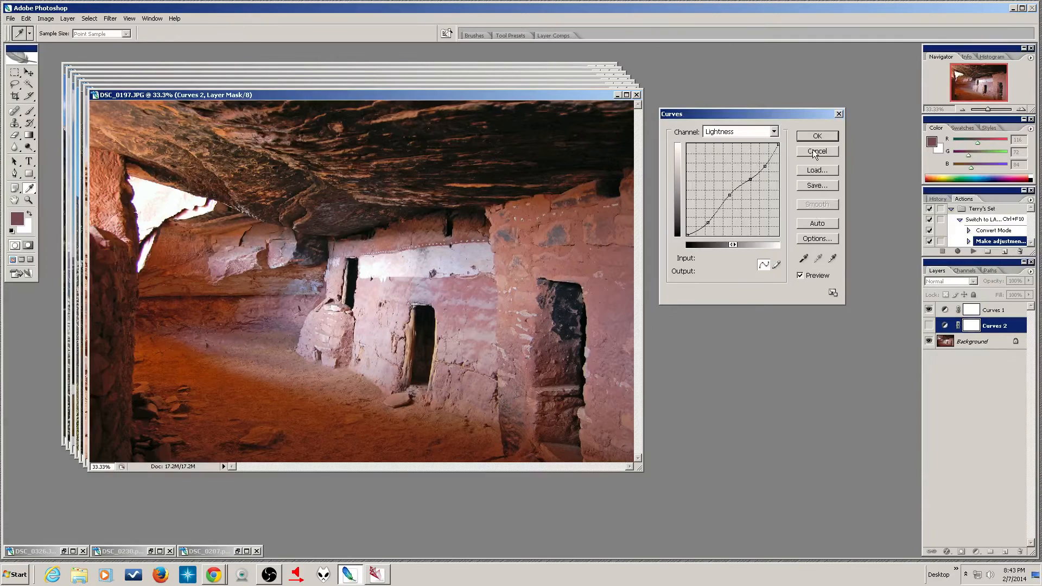
{"action": "left_click", "coordinate": [814, 152]}
{"action": "left_click", "coordinate": [929, 326]}
{"action": "left_click", "coordinate": [929, 326]}
{"action": "left_click", "coordinate": [930, 326]}
{"action": "left_click", "coordinate": [929, 326]}
{"action": "left_click", "coordinate": [930, 325]}
{"action": "left_click", "coordinate": [930, 326]}
{"action": "left_click", "coordinate": [929, 326]}
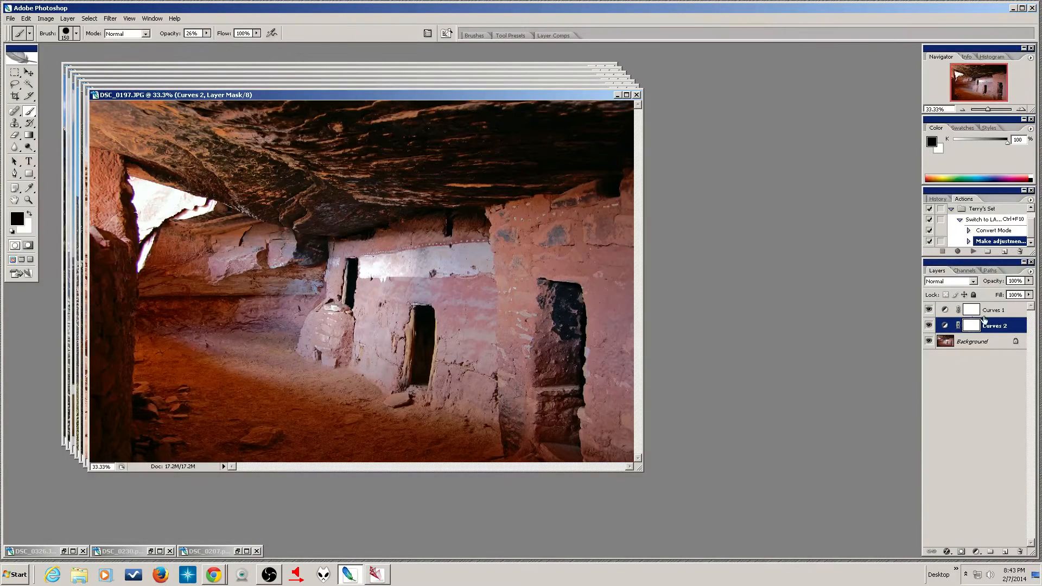
Reduce the Curves 2 layer's opacity to 65%
{"action": "left_click", "coordinate": [1029, 281]}
{"action": "left_click_drag", "start_coordinate": [1031, 294], "coordinate": [1009, 293]}
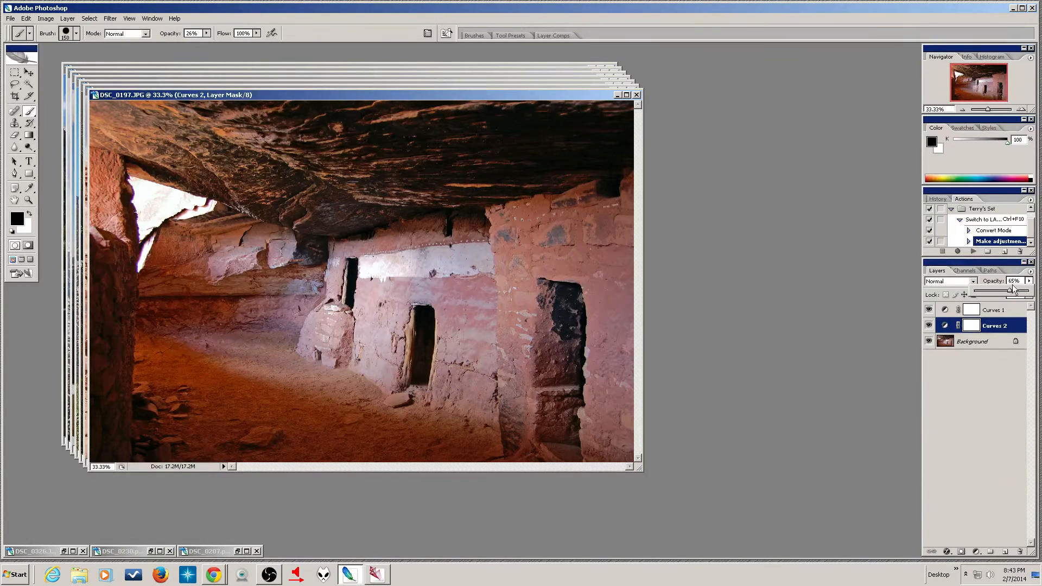
{"action": "left_click", "coordinate": [929, 311]}
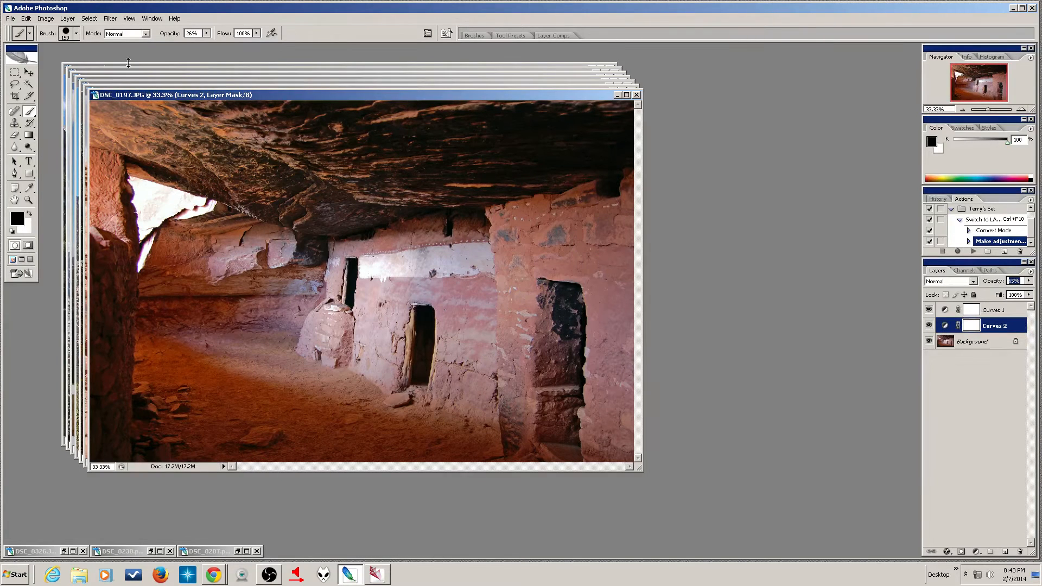
Save the photo as DSC_0197.psd with layers and maximized compatibility, and close it
{"action": "left_click", "coordinate": [11, 19]}
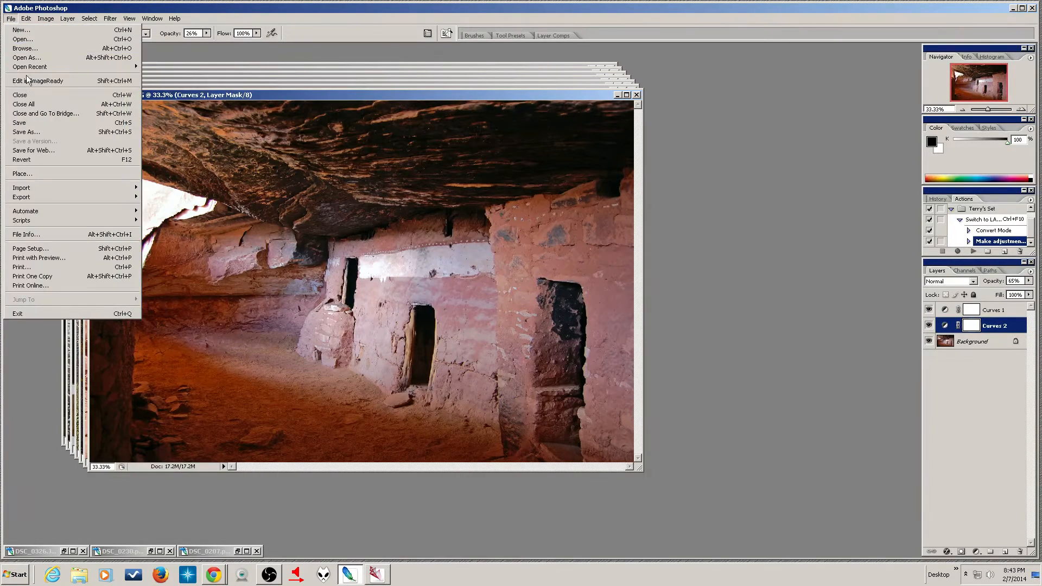
{"action": "left_click", "coordinate": [34, 126]}
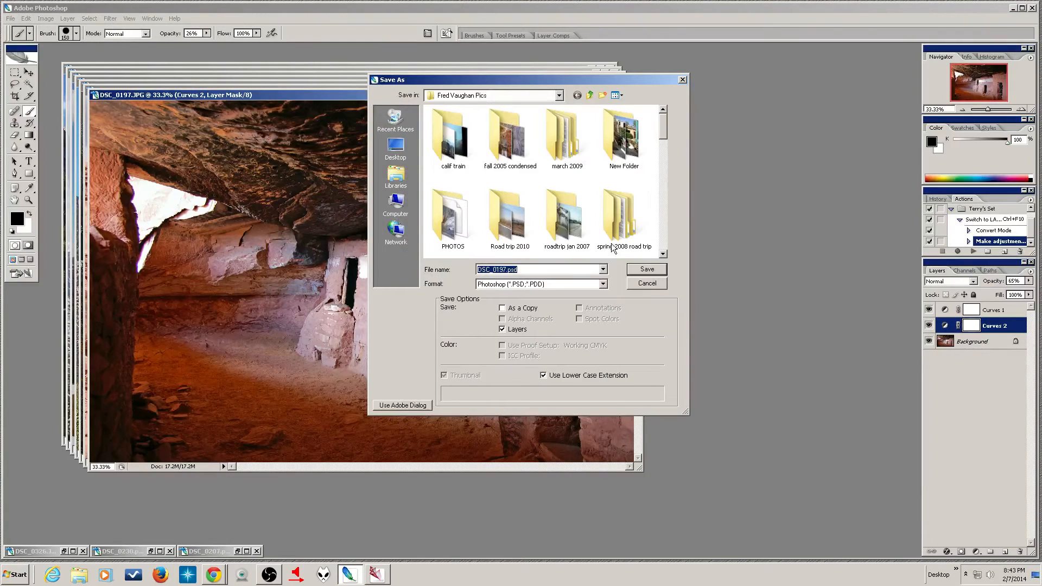
{"action": "left_click", "coordinate": [640, 273]}
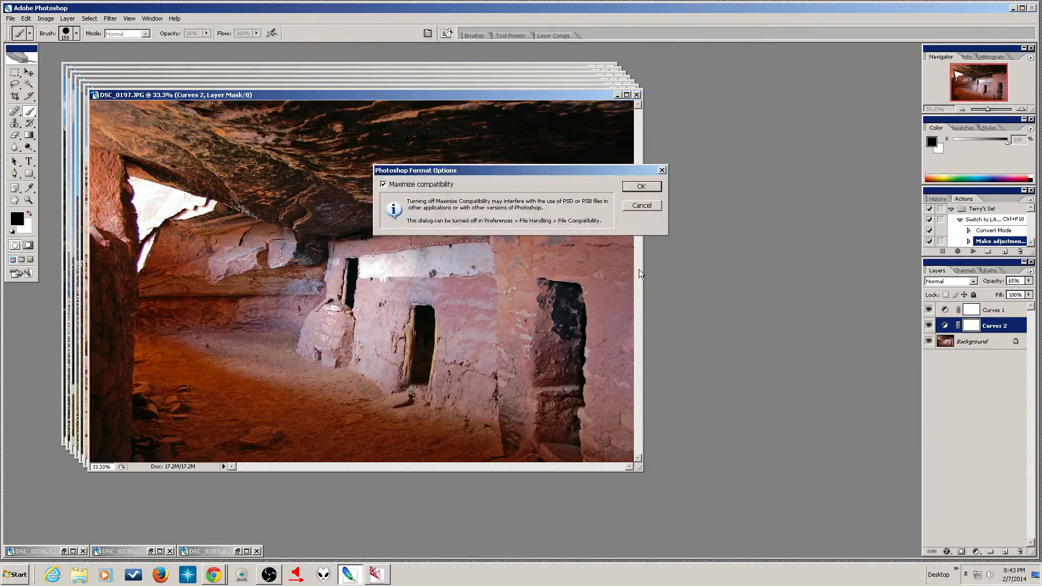
{"action": "left_click", "coordinate": [641, 190]}
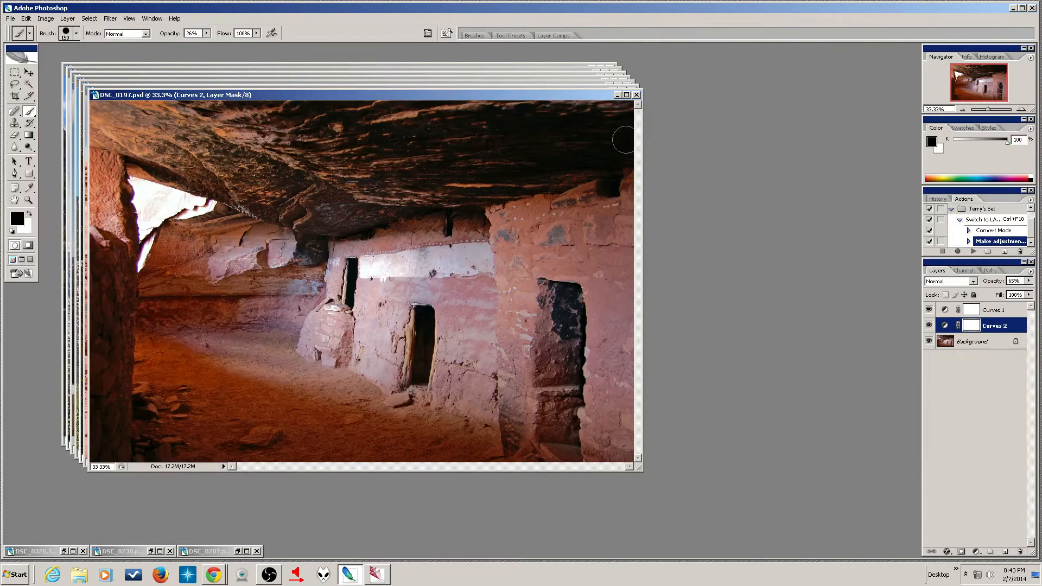
{"action": "left_click", "coordinate": [637, 95]}
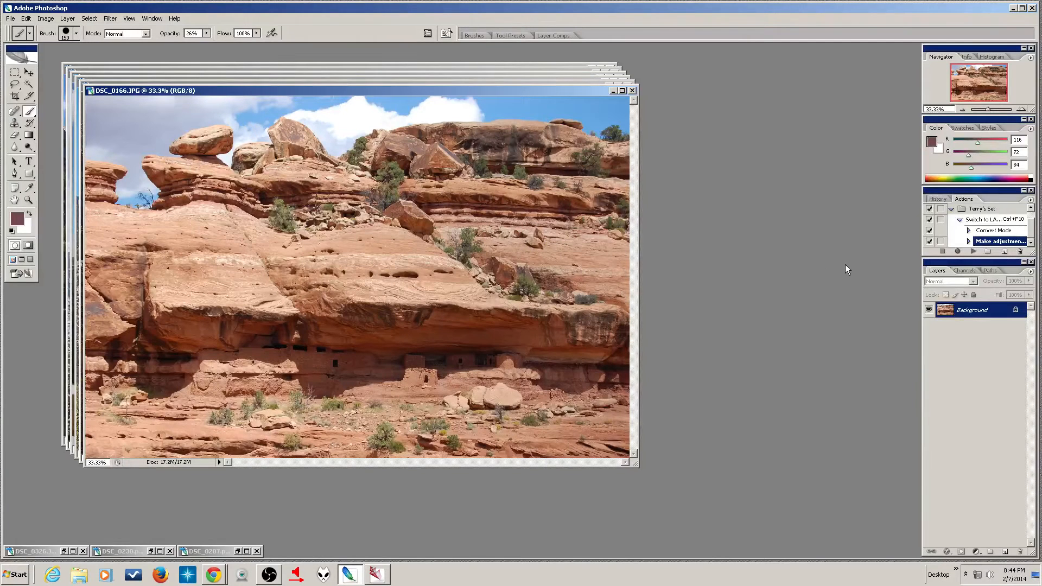
Run the Switch to Lab action on DSC_0166.JPG and open its Curves 1 adjustment on the a channel
{"action": "left_click", "coordinate": [983, 219]}
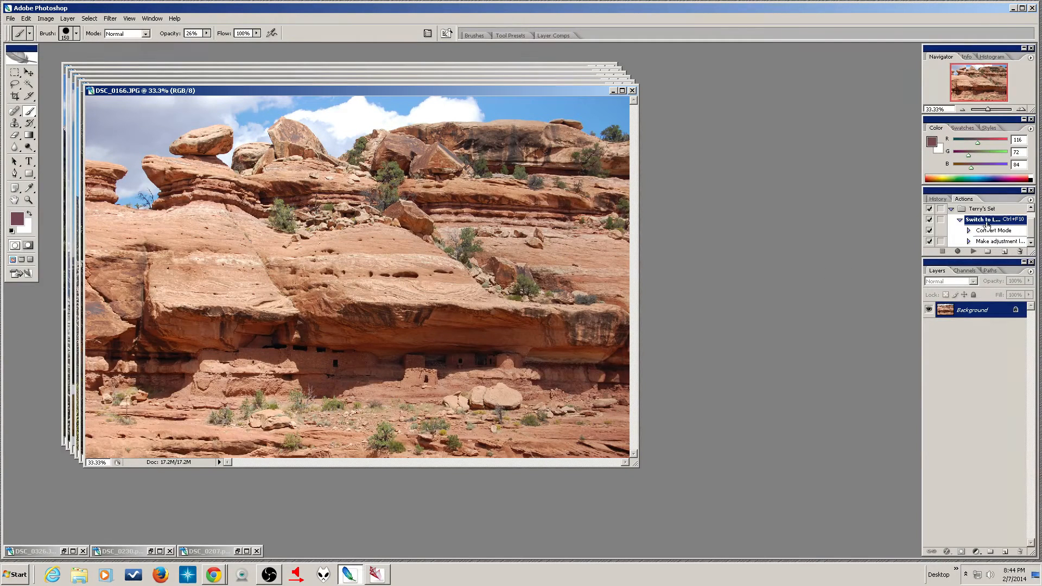
{"action": "left_click", "coordinate": [974, 252]}
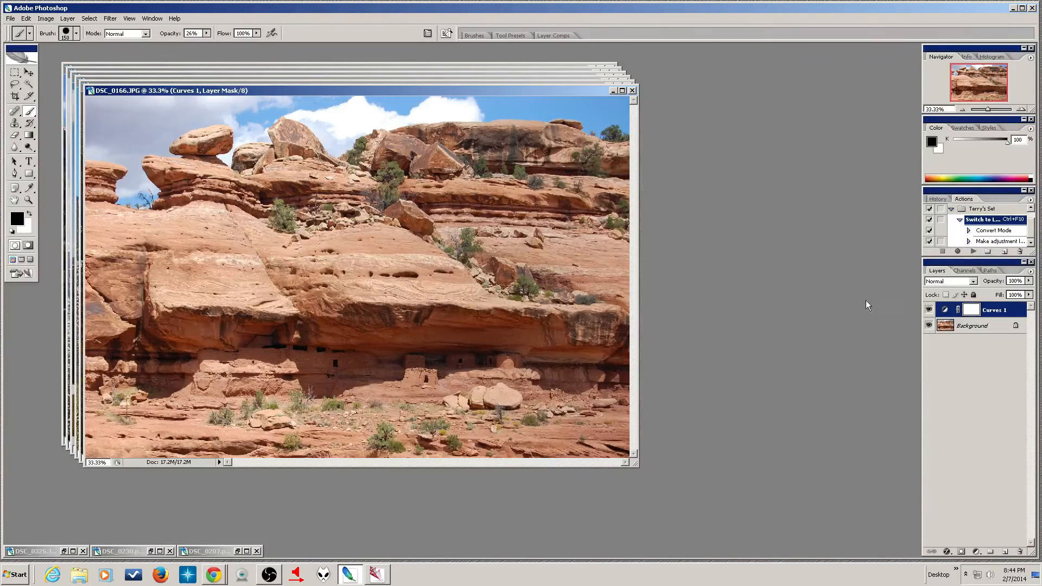
{"action": "double_click", "coordinate": [945, 310]}
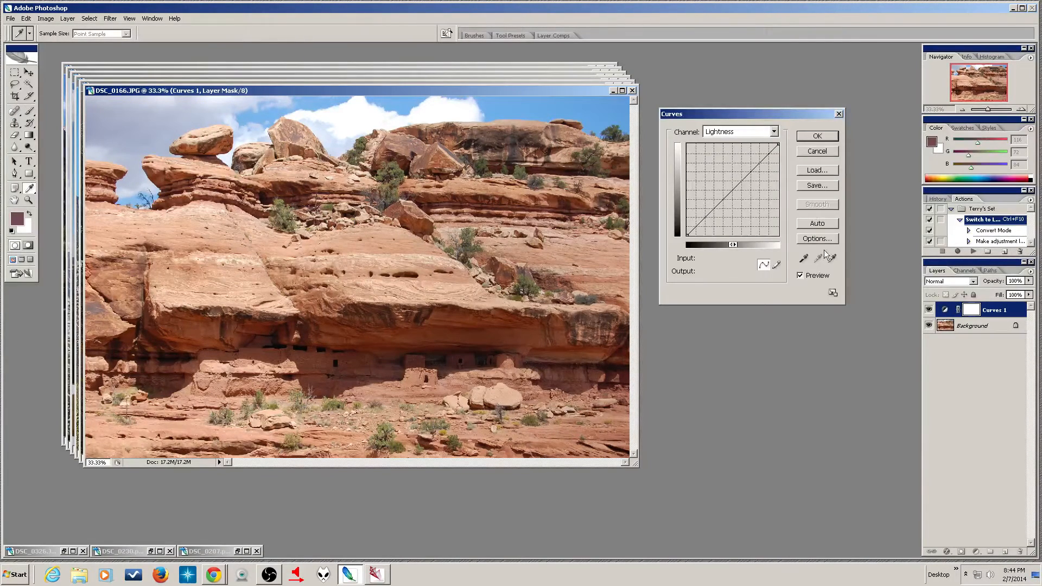
{"action": "left_click", "coordinate": [762, 135]}
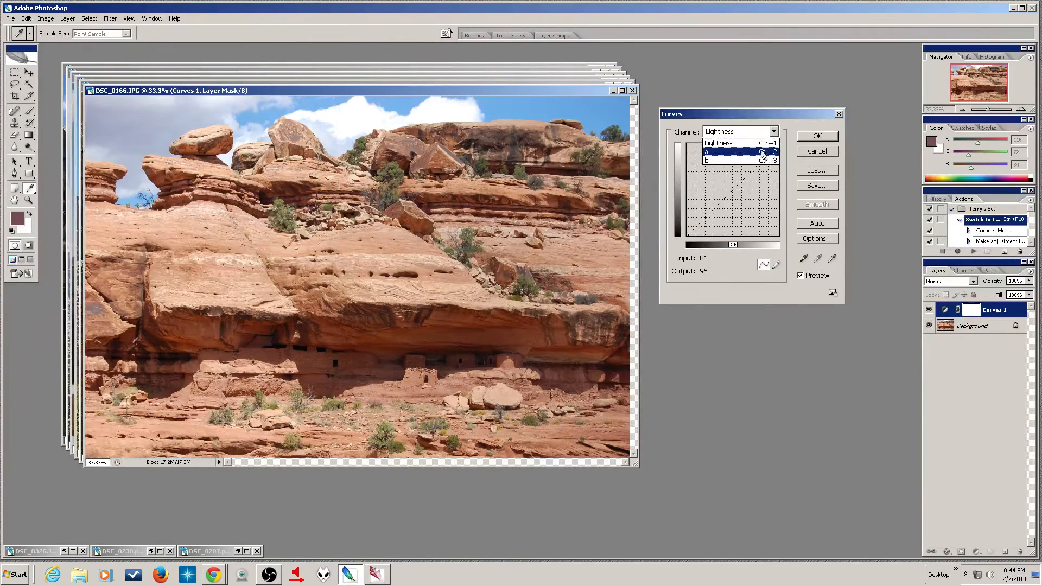
{"action": "left_click", "coordinate": [761, 151]}
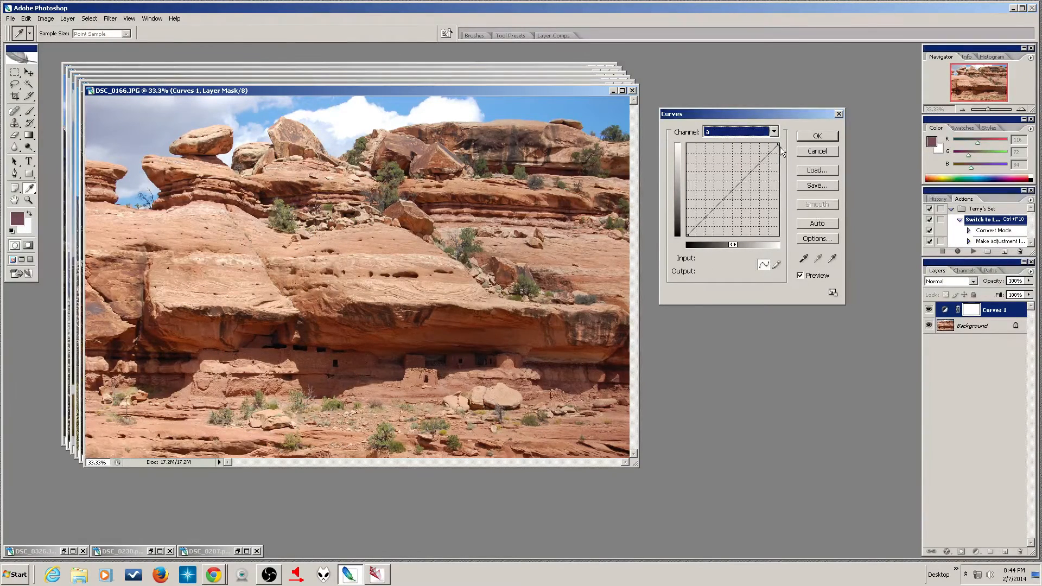
Steepen the a curve by moving both endpoints inward, with the upper one at input 74, output 127
{"action": "left_click", "coordinate": [775, 144]}
{"action": "left_click_drag", "start_coordinate": [775, 144], "coordinate": [771, 144]}
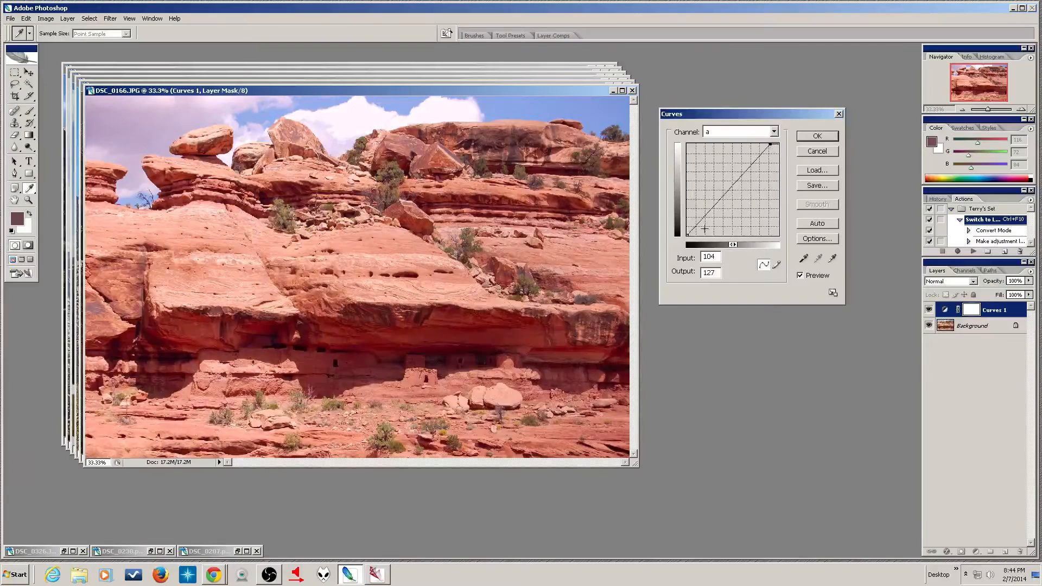
{"action": "left_click_drag", "start_coordinate": [689, 236], "coordinate": [709, 242]}
{"action": "left_click_drag", "start_coordinate": [770, 145], "coordinate": [759, 144]}
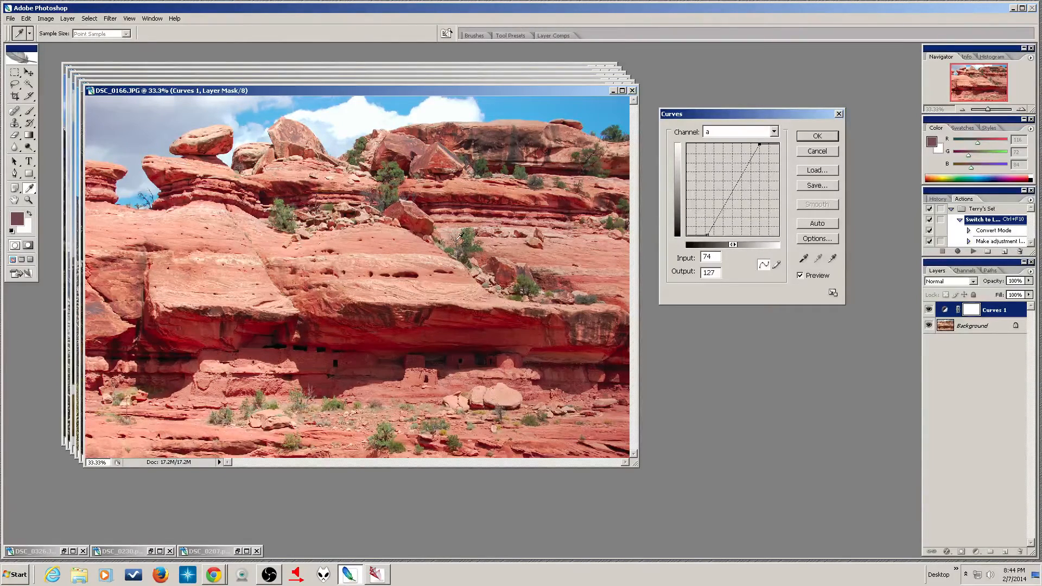
Add a midpoint to the a curve and shift it to input -2, output -6
{"action": "left_click", "coordinate": [733, 190]}
{"action": "key", "text": "Right"}
{"action": "key", "text": "Right"}
{"action": "key", "text": "Right"}
{"action": "key", "text": "Right"}
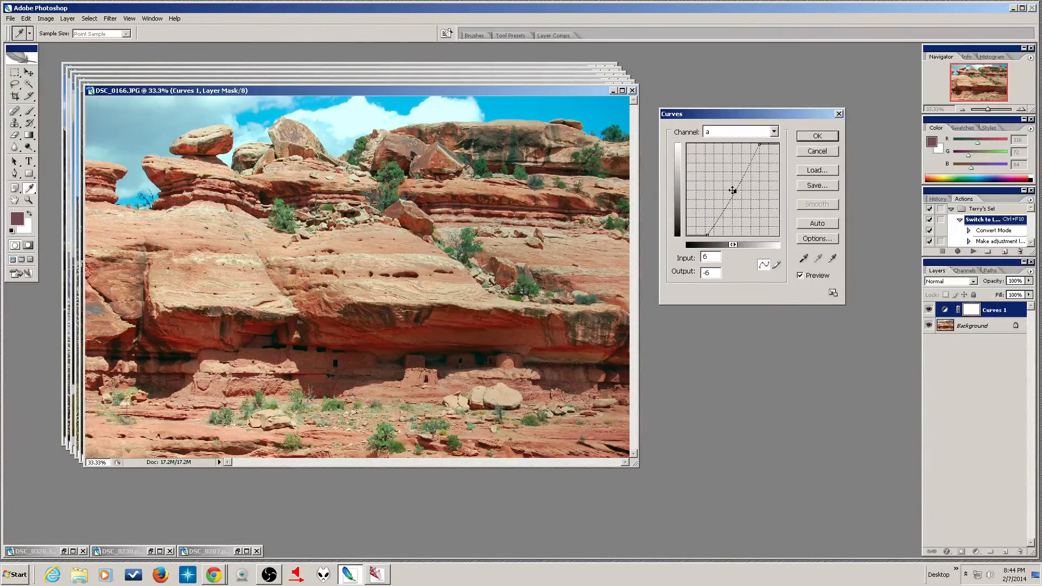
{"action": "key", "text": "Left"}
{"action": "key", "text": "Left"}
{"action": "key", "text": "Left"}
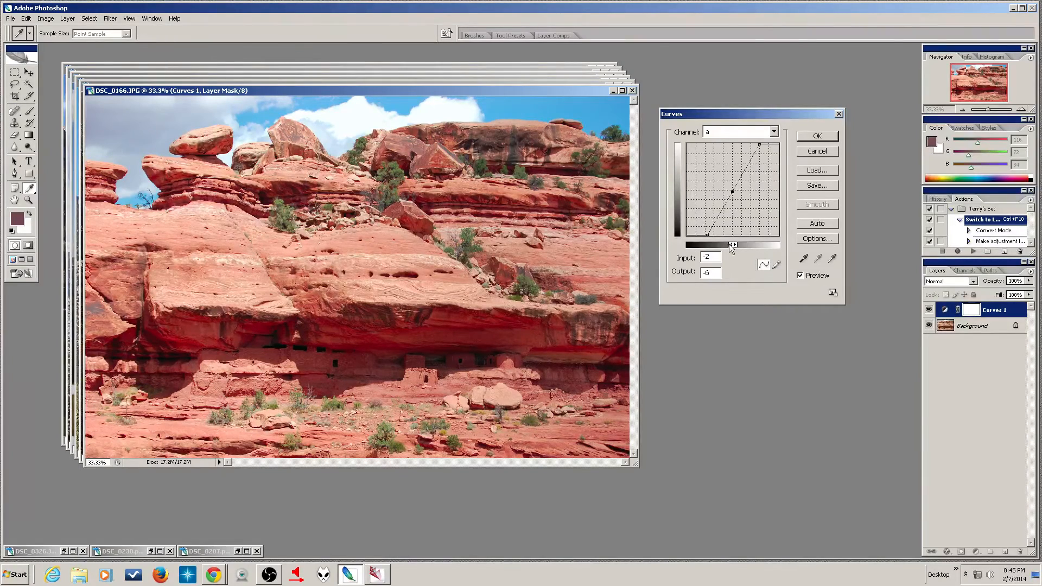
Move the a curve's lower endpoint to input -63, output -128, and its upper endpoint to input 97, output 127
{"action": "left_click", "coordinate": [708, 234]}
{"action": "left_click_drag", "start_coordinate": [709, 235], "coordinate": [709, 235]}
{"action": "key", "text": "Tab"}
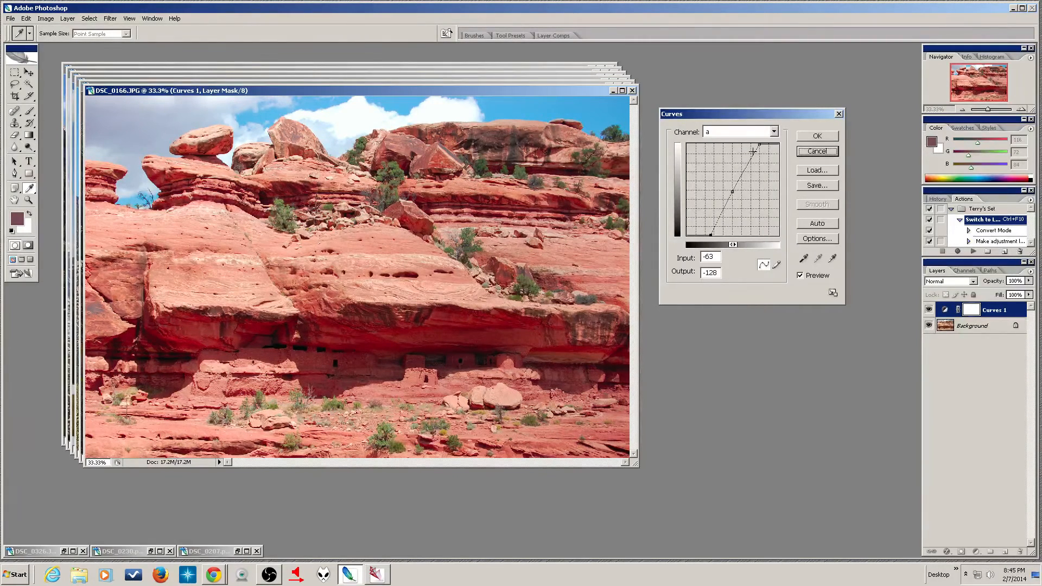
{"action": "key", "text": "shift+Tab"}
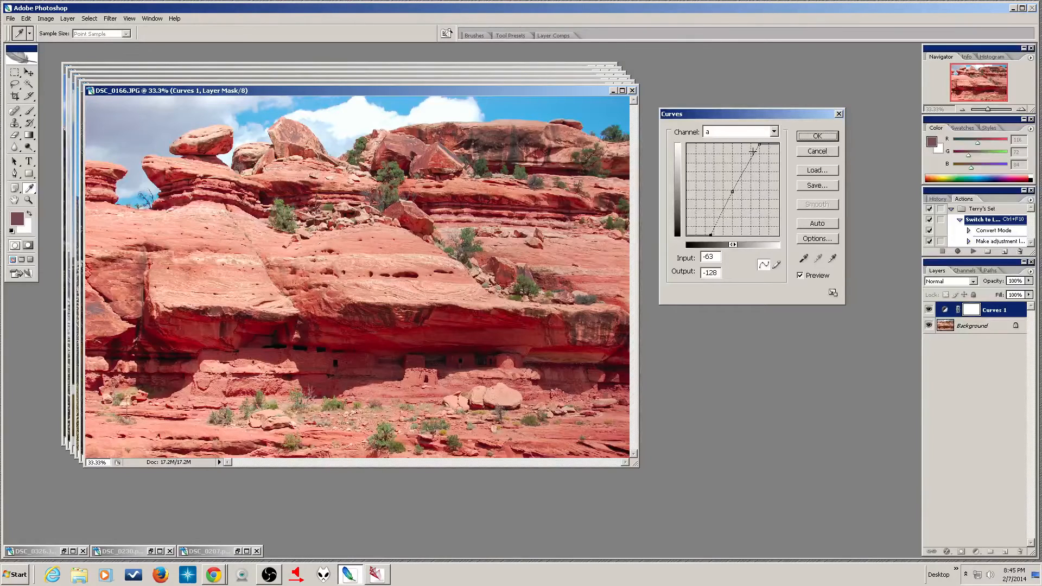
{"action": "key", "text": "shift+Tab"}
{"action": "key", "text": "Tab"}
{"action": "key", "text": "alt+Tab"}
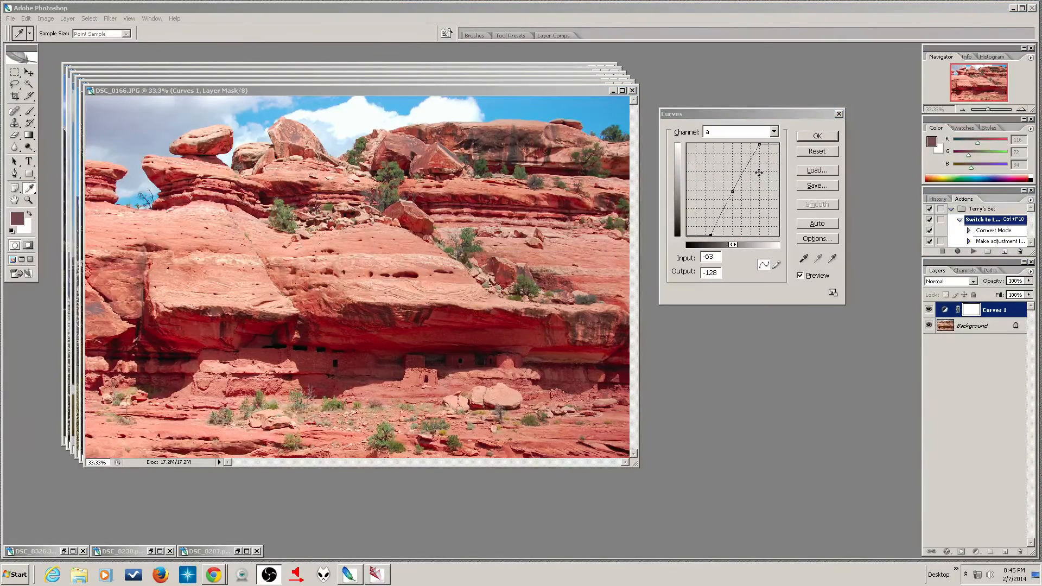
{"action": "key", "text": "alt+Tab"}
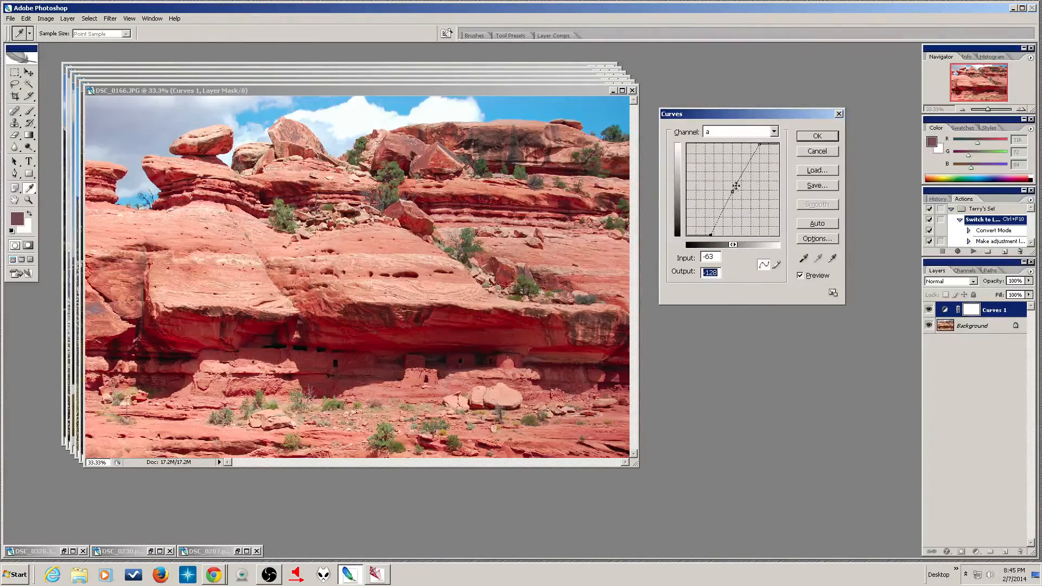
{"action": "left_click", "coordinate": [760, 144]}
{"action": "mouse_move", "coordinate": [760, 144]}
{"action": "left_mouse_down"}
{"action": "mouse_move", "coordinate": [754, 155]}
{"action": "mouse_move", "coordinate": [767, 145]}
{"action": "left_mouse_up"}
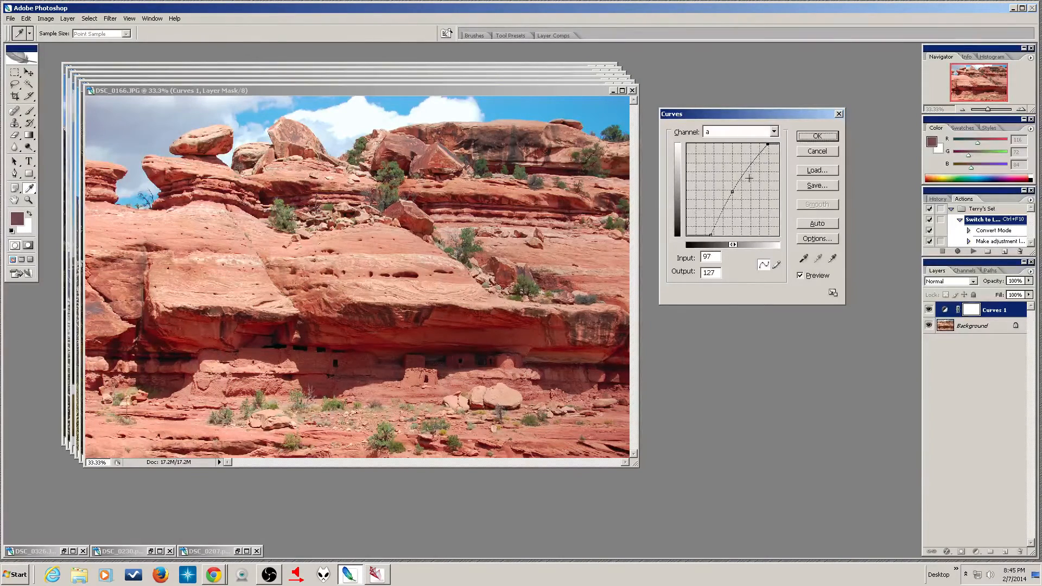
Shift the a curve's midpoint to input 1, output -4, and compare the photo with the preview off and on
{"action": "left_click", "coordinate": [733, 191]}
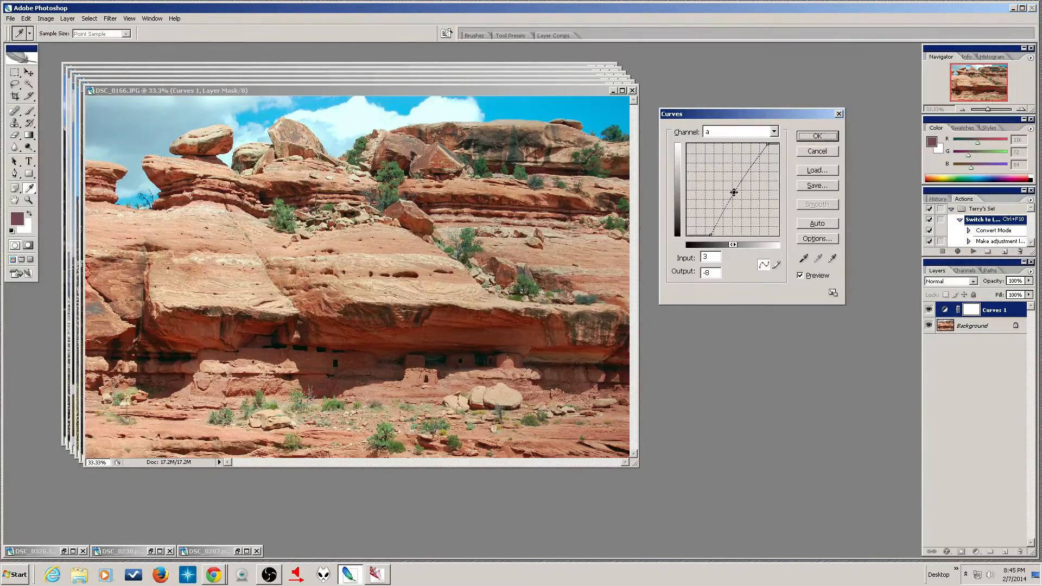
{"action": "left_click_drag", "start_coordinate": [734, 192], "coordinate": [734, 191]}
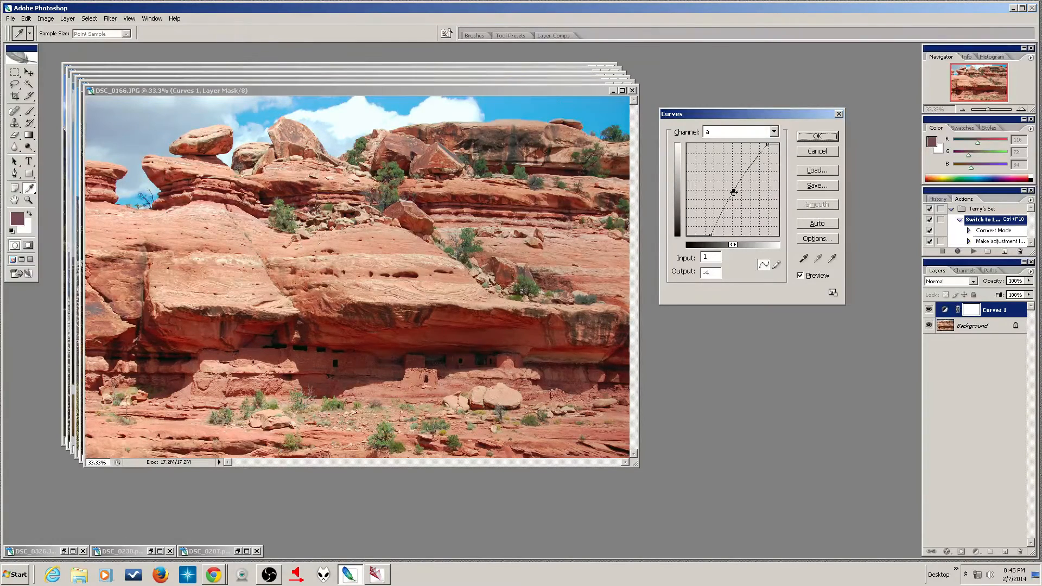
{"action": "left_click", "coordinate": [801, 275]}
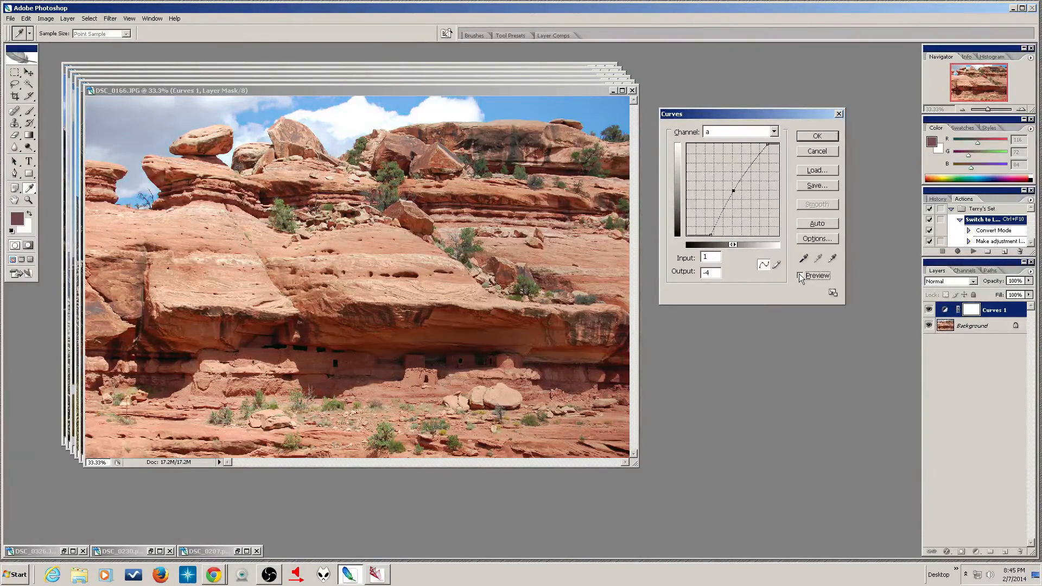
{"action": "left_click", "coordinate": [801, 276]}
{"action": "left_click", "coordinate": [801, 276]}
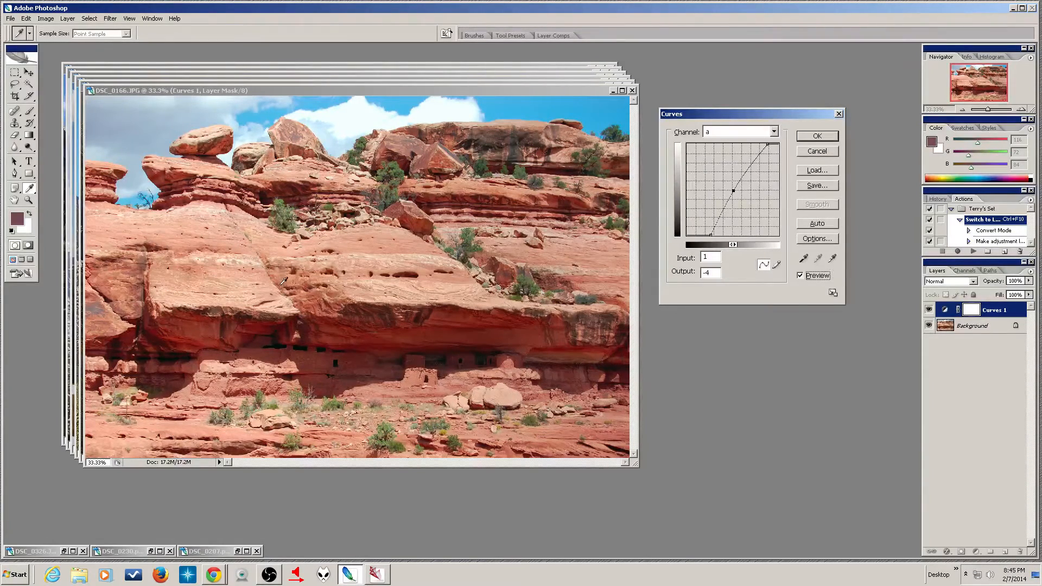
Adjust the a curve's lower endpoint slightly and add a point on the curve's upper half, nudging it to higher input
{"action": "left_click", "coordinate": [711, 235]}
{"action": "mouse_move", "coordinate": [711, 235]}
{"action": "left_mouse_down"}
{"action": "mouse_move", "coordinate": [698, 239]}
{"action": "mouse_move", "coordinate": [694, 205]}
{"action": "mouse_move", "coordinate": [712, 241]}
{"action": "left_mouse_up"}
{"action": "left_click", "coordinate": [746, 174]}
{"action": "key", "text": "Right"}
{"action": "key", "text": "Right"}
Add a point on the lower half of the a curve at input -19 and raise its output in small increments
{"action": "left_click", "coordinate": [726, 206]}
{"action": "key", "text": "Right"}
{"action": "key", "text": "Right"}
{"action": "key", "text": "Right"}
{"action": "key", "text": "Right"}
{"action": "key", "text": "Left"}
{"action": "key", "text": "Left"}
{"action": "key", "text": "Left"}
{"action": "key", "text": "Left"}
{"action": "key", "text": "Left"}
{"action": "key", "text": "Left"}
{"action": "key", "text": "Up"}
{"action": "key", "text": "Up"}
{"action": "key", "text": "Up"}
{"action": "key", "text": "Up"}
{"action": "key", "text": "Up"}
{"action": "key", "text": "Up"}
{"action": "key", "text": "Up"}
{"action": "key", "text": "Up"}
{"action": "key", "text": "Up"}
{"action": "key", "text": "Up"}
{"action": "key", "text": "Up"}
{"action": "key", "text": "Up"}
{"action": "key", "text": "Up"}
{"action": "key", "text": "Up"}
{"action": "key", "text": "Up"}
{"action": "key", "text": "Up"}
{"action": "key", "text": "Up"}
{"action": "key", "text": "Up"}
{"action": "key", "text": "Up"}
{"action": "key", "text": "Up"}
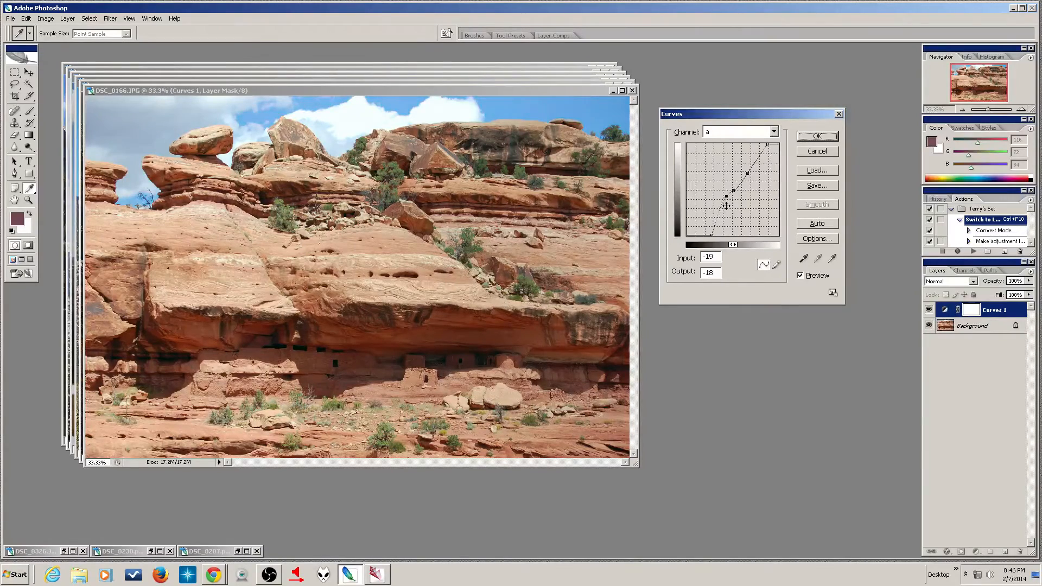
{"action": "key", "text": "Up"}
{"action": "key", "text": "Up"}
{"action": "key", "text": "Up"}
{"action": "key", "text": "Up"}
{"action": "key", "text": "Up"}
{"action": "key", "text": "Up"}
{"action": "key", "text": "Down"}
{"action": "key", "text": "Down"}
{"action": "key", "text": "Down"}
{"action": "key", "text": "Down"}
Try the a curve's upper point at input 35, output 15, and move the lower point to about input -7, output -35
{"action": "left_click_drag", "start_coordinate": [727, 197], "coordinate": [746, 184]}
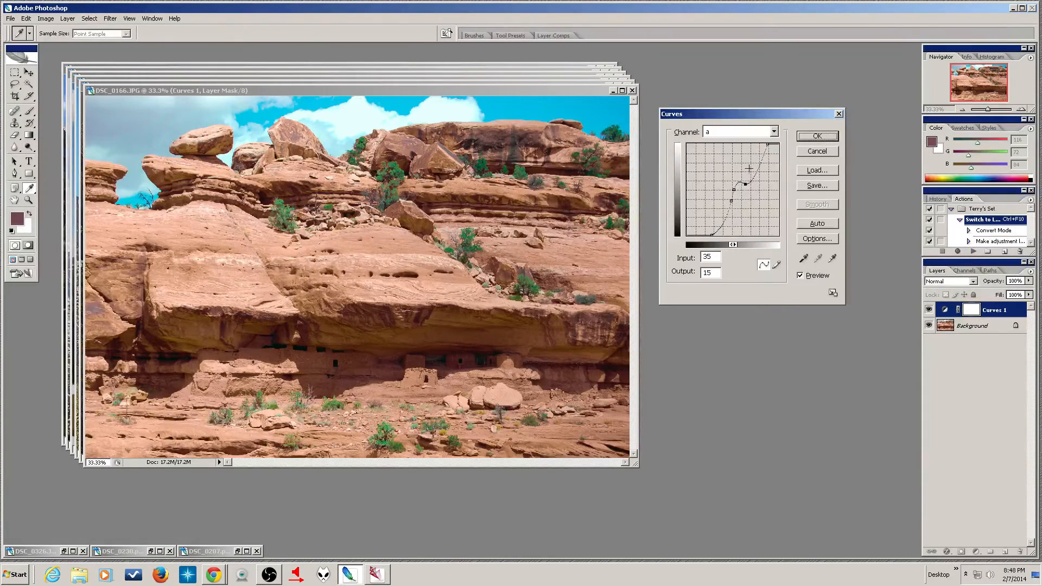
{"action": "left_click_drag", "start_coordinate": [748, 185], "coordinate": [729, 199]}
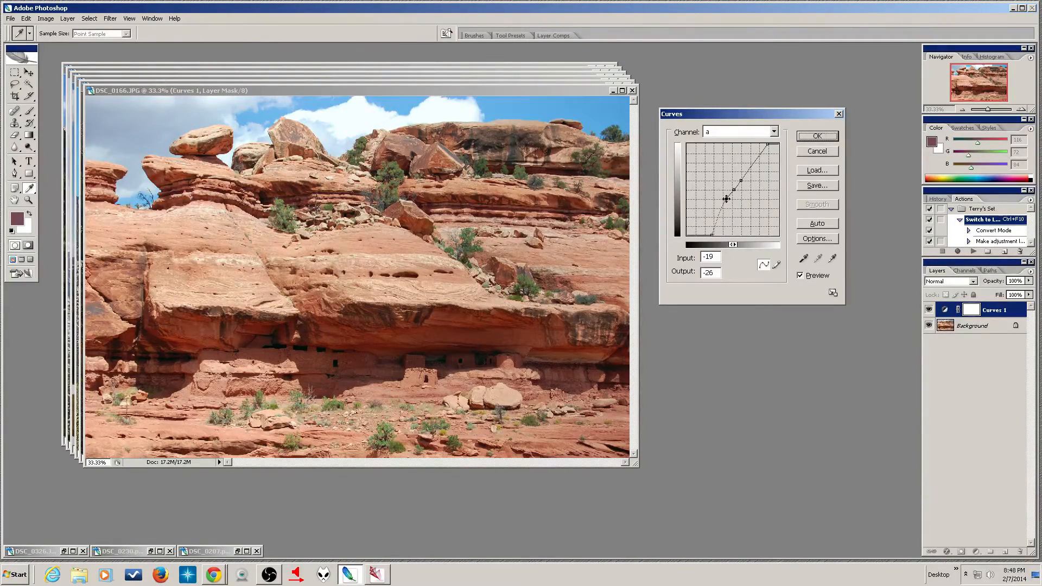
{"action": "left_click_drag", "start_coordinate": [727, 198], "coordinate": [731, 202]}
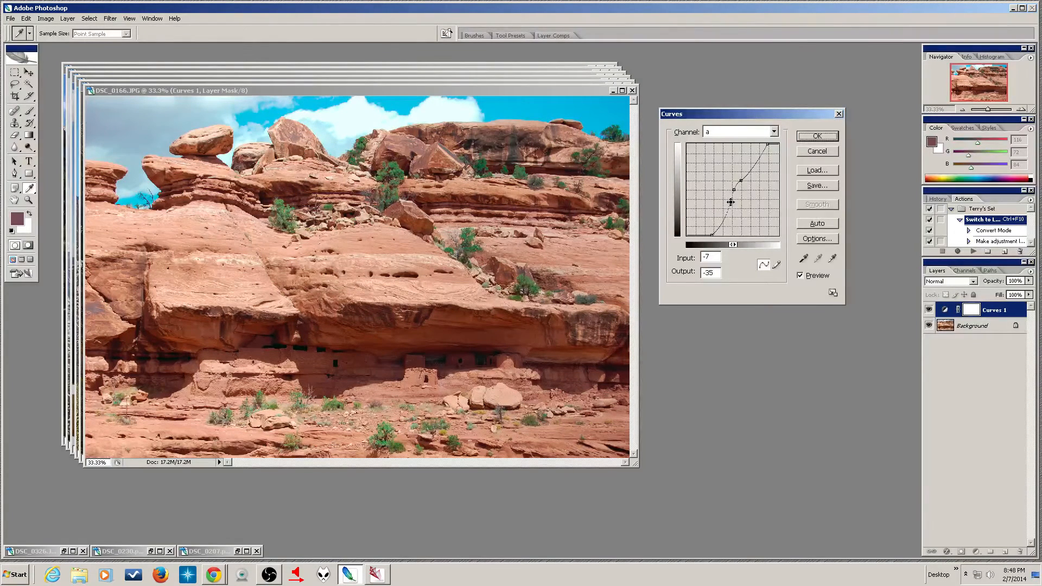
{"action": "key", "text": "Right"}
{"action": "key", "text": "Right"}
{"action": "key", "text": "Left"}
{"action": "key", "text": "Left"}
{"action": "key", "text": "Left"}
{"action": "key", "text": "Left"}
{"action": "key", "text": "Left"}
{"action": "key", "text": "Left"}
{"action": "key", "text": "Right"}
{"action": "key", "text": "Right"}
Set the a curve's upper point to input 21, output 30, and compare the photo with the preview off and on
{"action": "left_click", "coordinate": [741, 180]}
{"action": "key", "text": "Up"}
{"action": "key", "text": "Up"}
{"action": "key", "text": "Up"}
{"action": "key", "text": "Up"}
{"action": "key", "text": "Left"}
{"action": "key", "text": "Left"}
{"action": "left_click", "coordinate": [801, 276]}
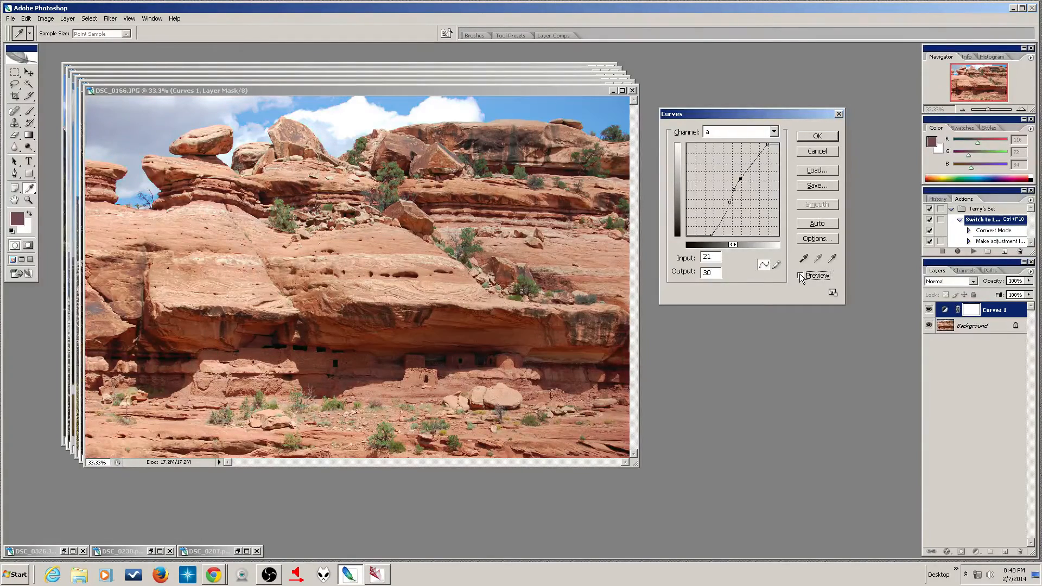
{"action": "left_click", "coordinate": [801, 276]}
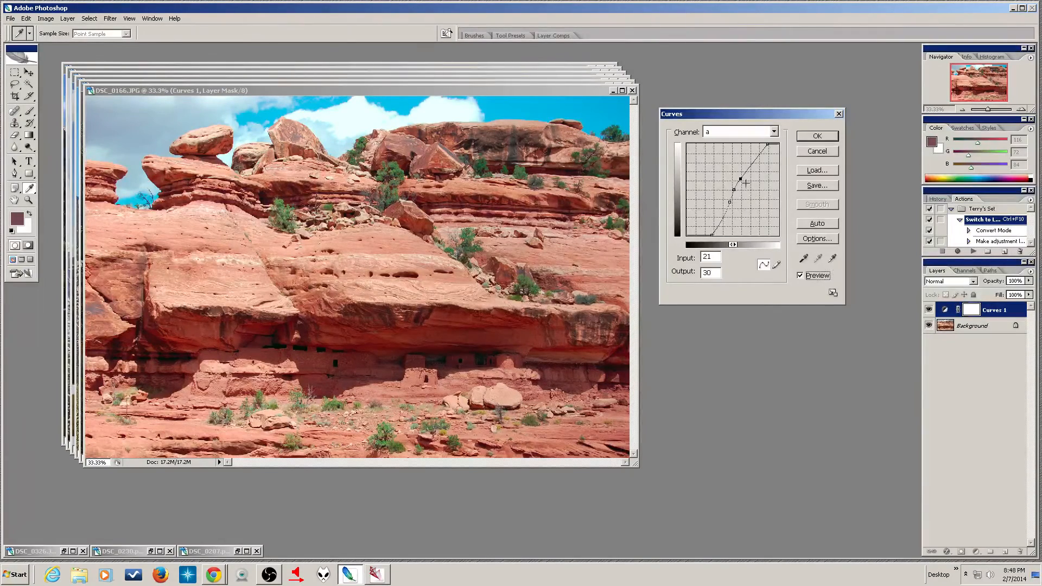
Move the a curve's upper point to input 28, output 28, and check the change by toggling the preview
{"action": "left_click_drag", "start_coordinate": [741, 179], "coordinate": [742, 180]}
{"action": "left_click_drag", "start_coordinate": [743, 179], "coordinate": [744, 179]}
{"action": "left_click", "coordinate": [800, 276]}
{"action": "left_click", "coordinate": [800, 276]}
{"action": "left_click", "coordinate": [800, 275]}
{"action": "left_click", "coordinate": [801, 276]}
Switch Curves to the b channel and anchor the curve's lower end at input -126, output -125
{"action": "left_click", "coordinate": [739, 131]}
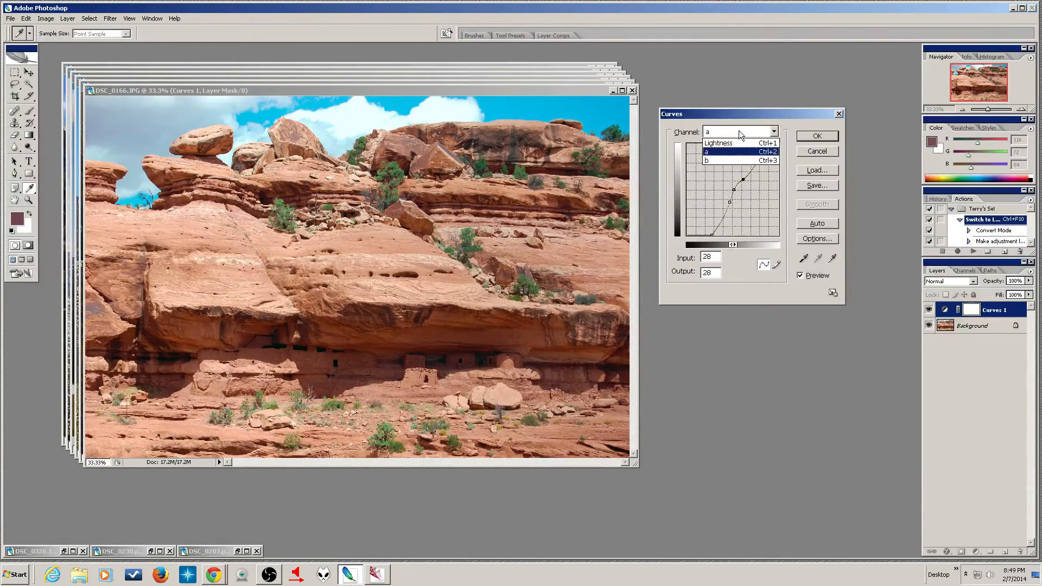
{"action": "left_click", "coordinate": [737, 159]}
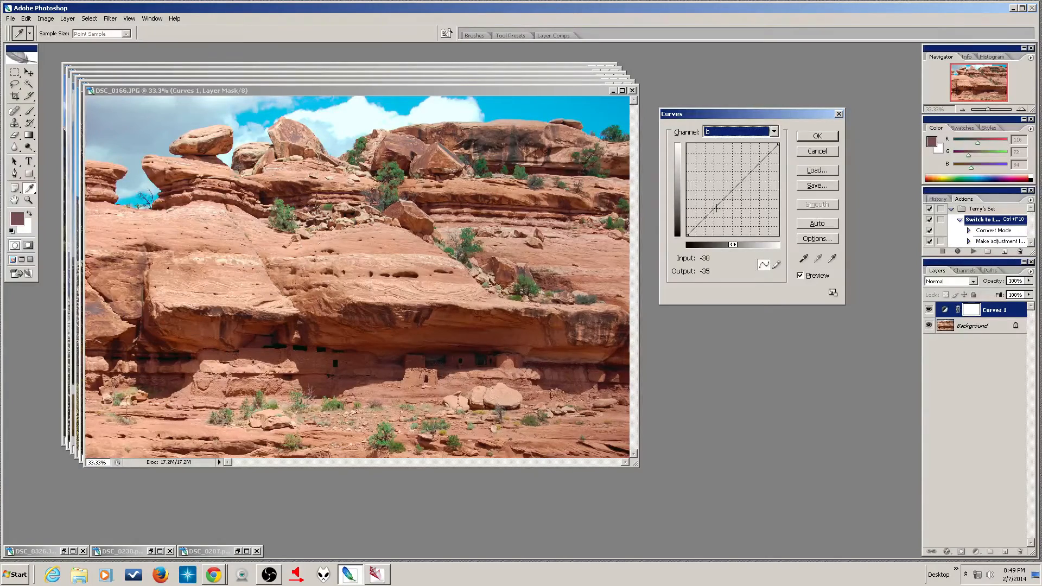
{"action": "left_click", "coordinate": [688, 234]}
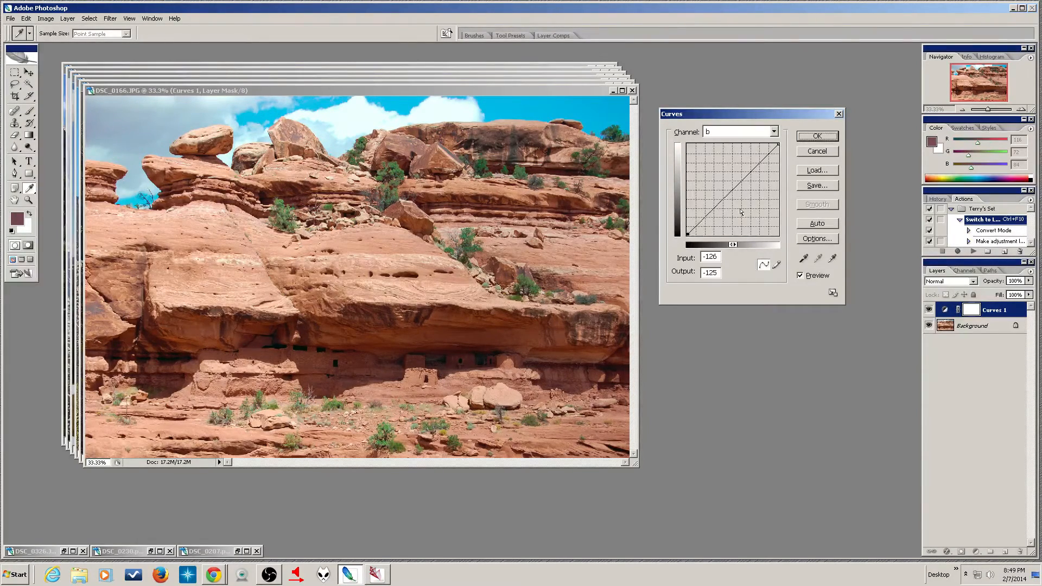
Add a midpoint to the b curve and bend its lower half with a point at input -31, output -19
{"action": "left_click", "coordinate": [733, 190]}
{"action": "left_click_drag", "start_coordinate": [720, 203], "coordinate": [723, 207]}
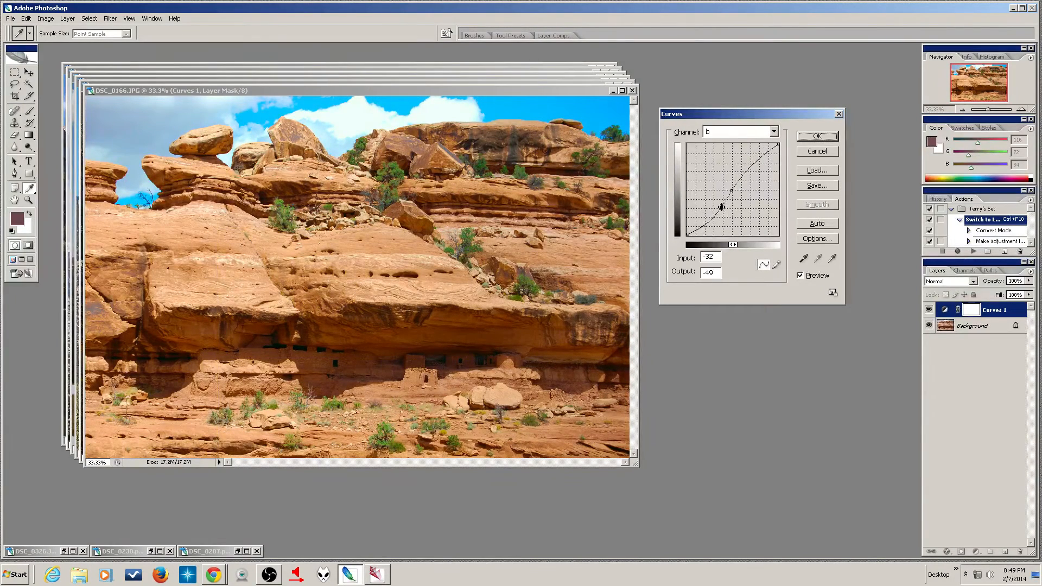
{"action": "left_click_drag", "start_coordinate": [743, 174], "coordinate": [722, 196]}
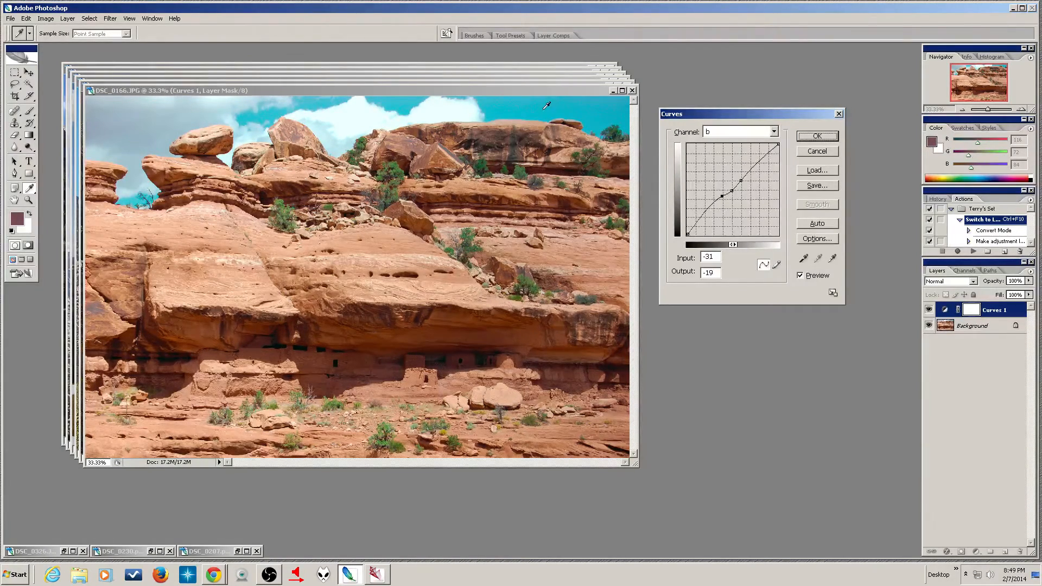
Reshape the b-channel curve with its upper point at input 14, output 22, compare with the preview off, and apply it
{"action": "left_click_drag", "start_coordinate": [721, 194], "coordinate": [721, 197]}
{"action": "left_click", "coordinate": [741, 182]}
{"action": "left_click_drag", "start_coordinate": [742, 181], "coordinate": [737, 181]}
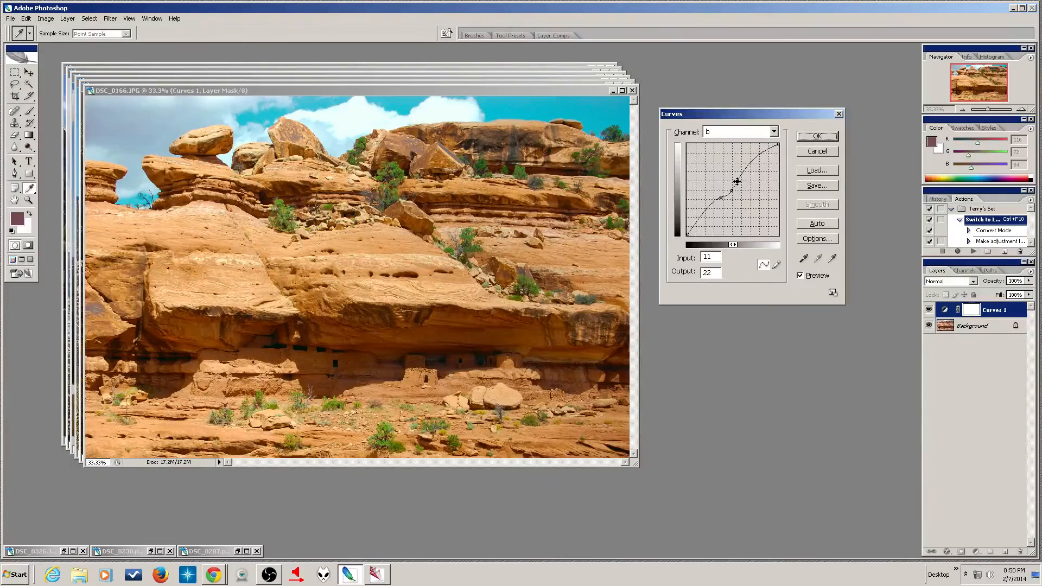
{"action": "left_click_drag", "start_coordinate": [737, 181], "coordinate": [738, 181]}
{"action": "left_click", "coordinate": [801, 277]}
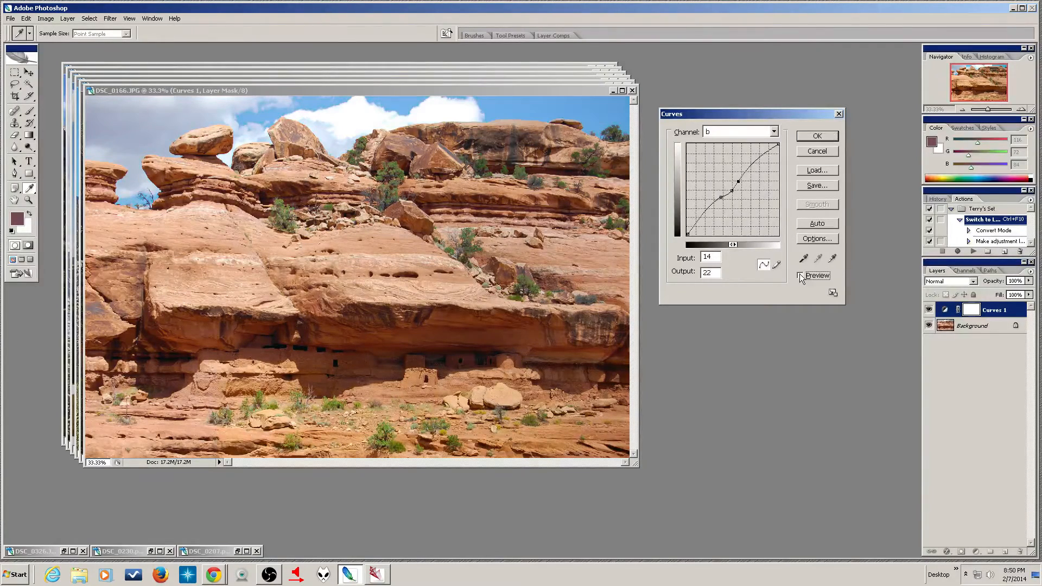
{"action": "left_click", "coordinate": [800, 276]}
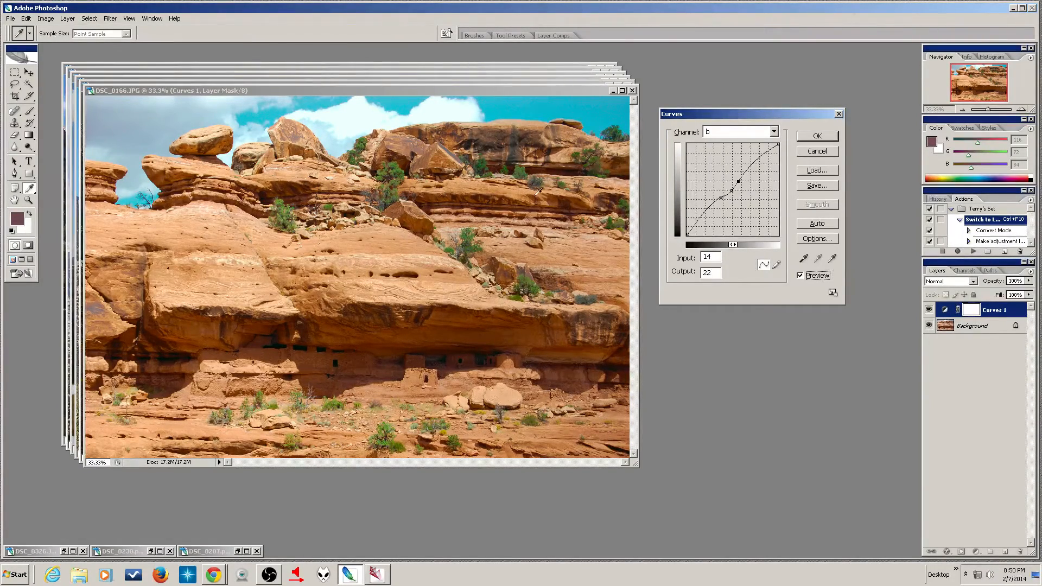
{"action": "left_click", "coordinate": [814, 137]}
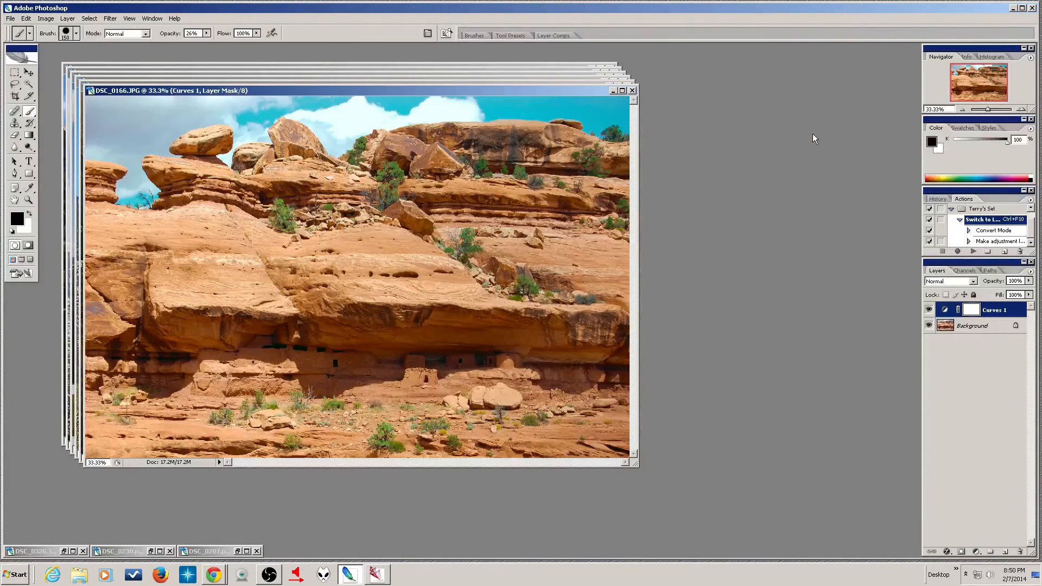
Lower the Curves 1 layer's opacity to 52% and compare the image with the layer hidden and shown
{"action": "left_click", "coordinate": [1032, 283]}
{"action": "left_click_drag", "start_coordinate": [1030, 293], "coordinate": [1002, 292]}
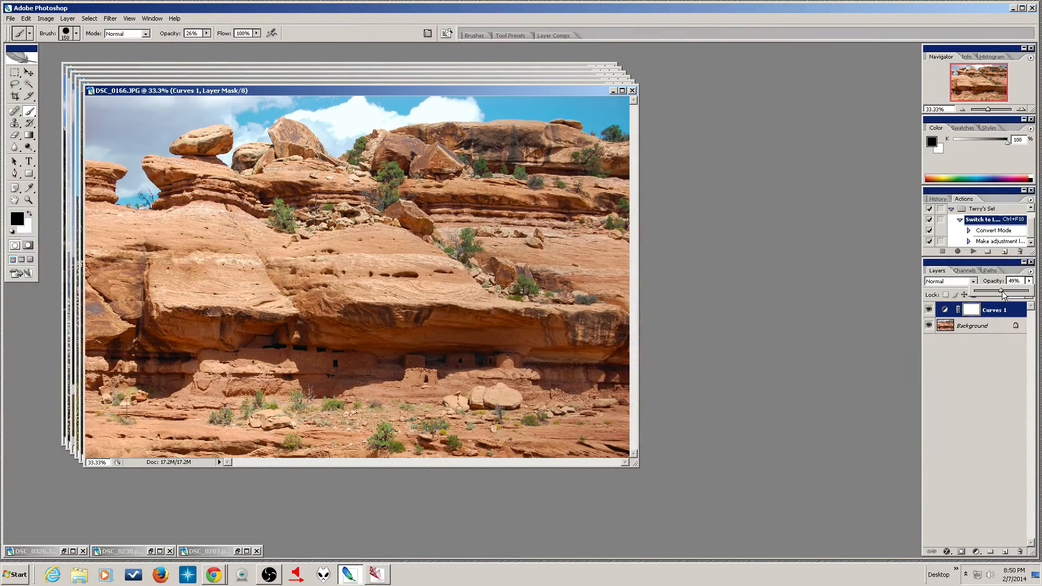
{"action": "mouse_move", "coordinate": [1004, 293]}
{"action": "left_mouse_down"}
{"action": "mouse_move", "coordinate": [1040, 293]}
{"action": "mouse_move", "coordinate": [1002, 294]}
{"action": "left_mouse_up"}
{"action": "left_click_drag", "start_coordinate": [1001, 294], "coordinate": [1005, 294]}
{"action": "left_click", "coordinate": [929, 311]}
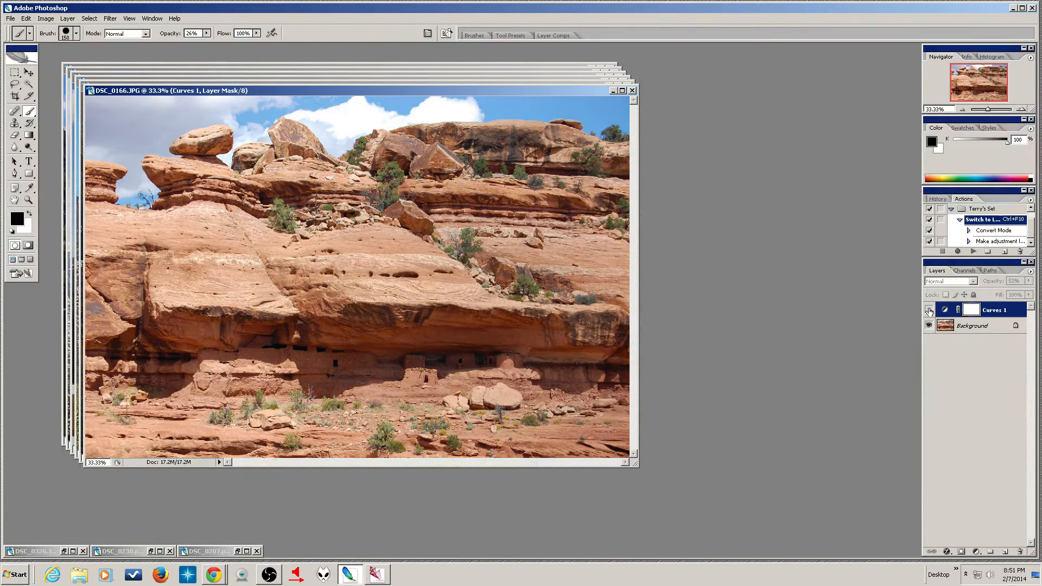
{"action": "left_click", "coordinate": [930, 310]}
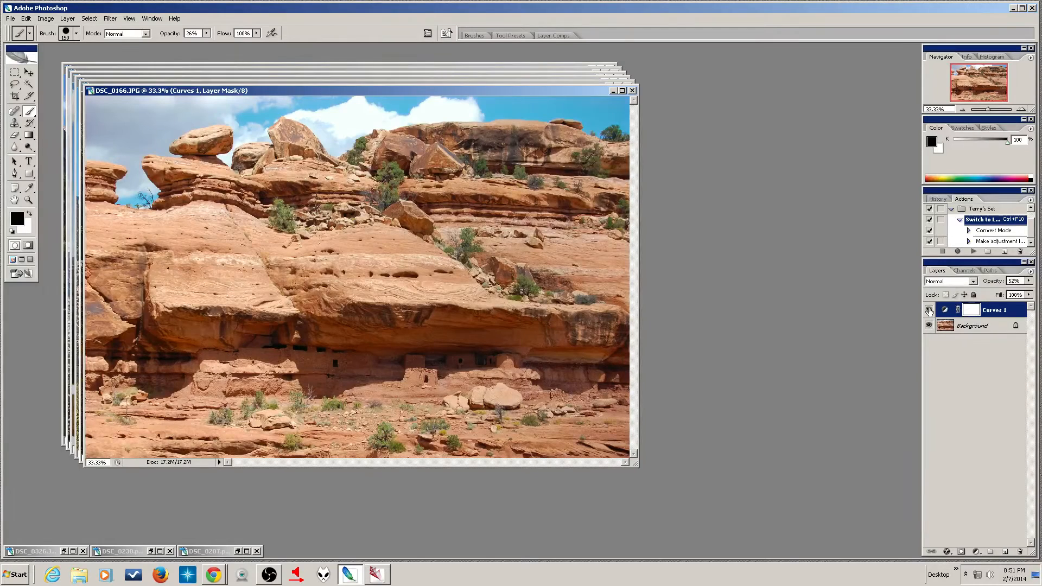
{"action": "left_click", "coordinate": [929, 310]}
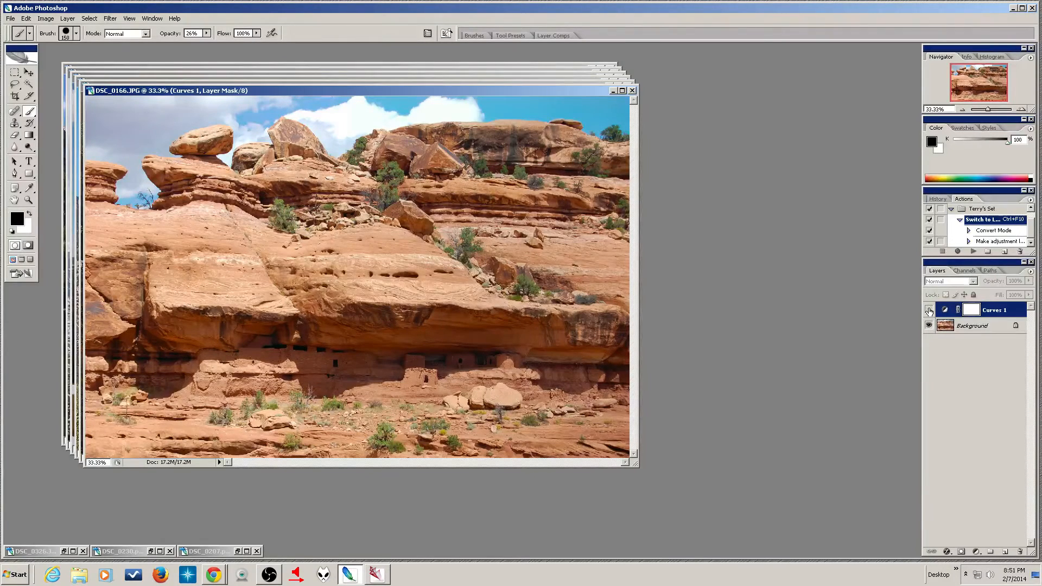
{"action": "left_click", "coordinate": [930, 311]}
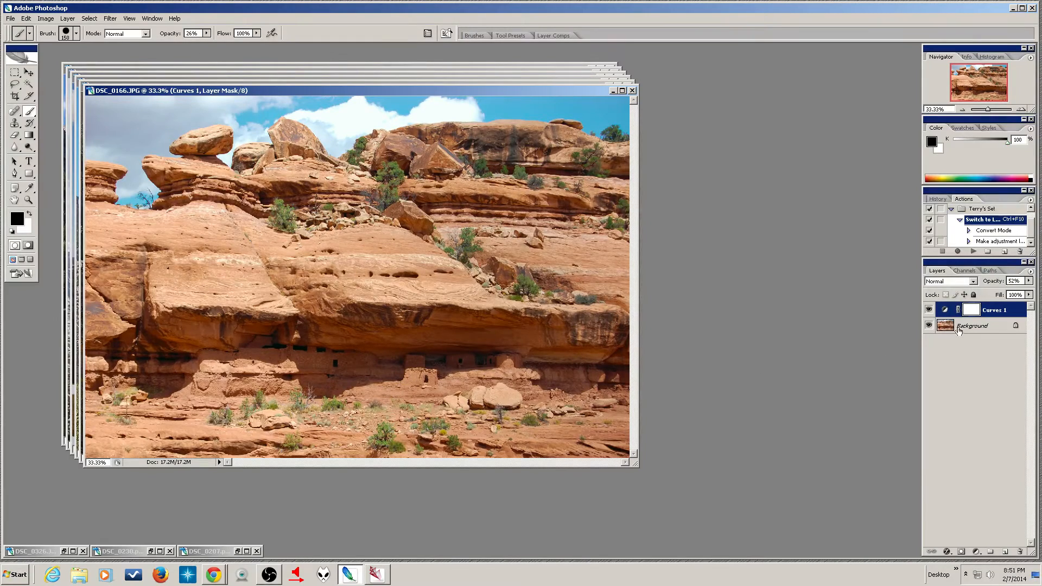
Reopen the Curves 1 adjustment and nudge the middle point of the b-channel curve in small increments to shift the colour balance
{"action": "double_click", "coordinate": [945, 311]}
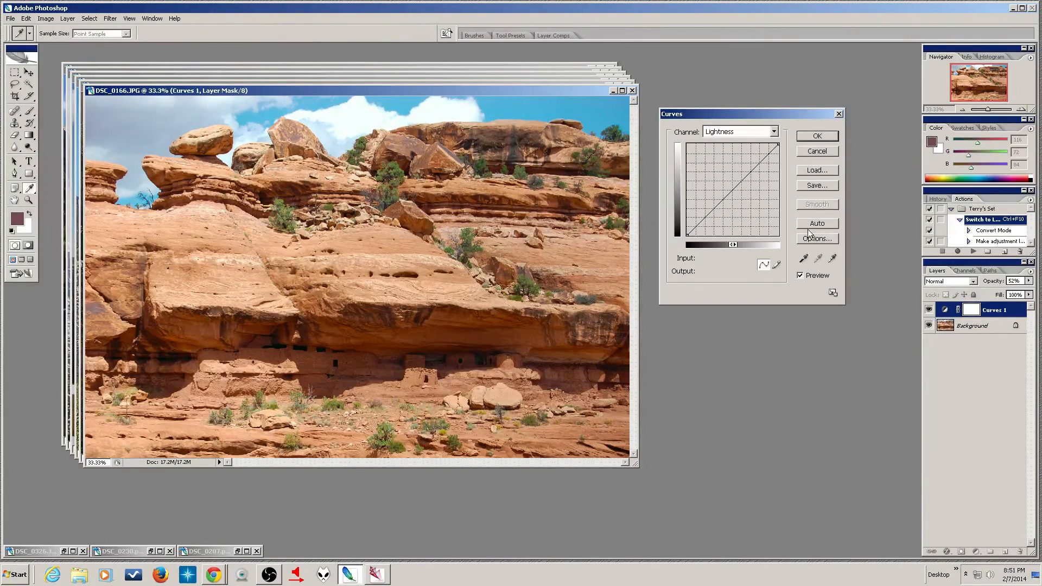
{"action": "left_click", "coordinate": [775, 132]}
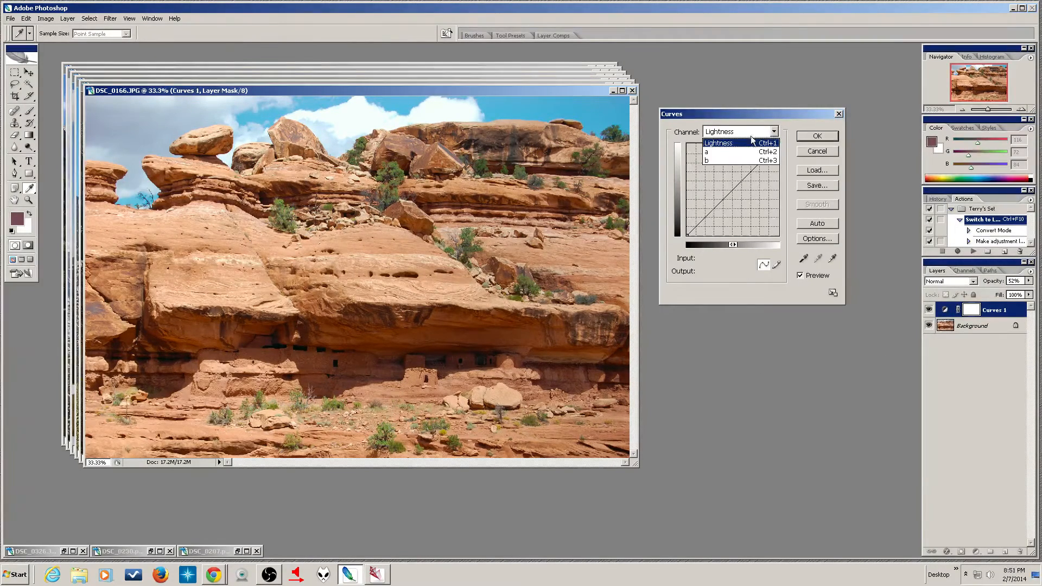
{"action": "left_click", "coordinate": [721, 161]}
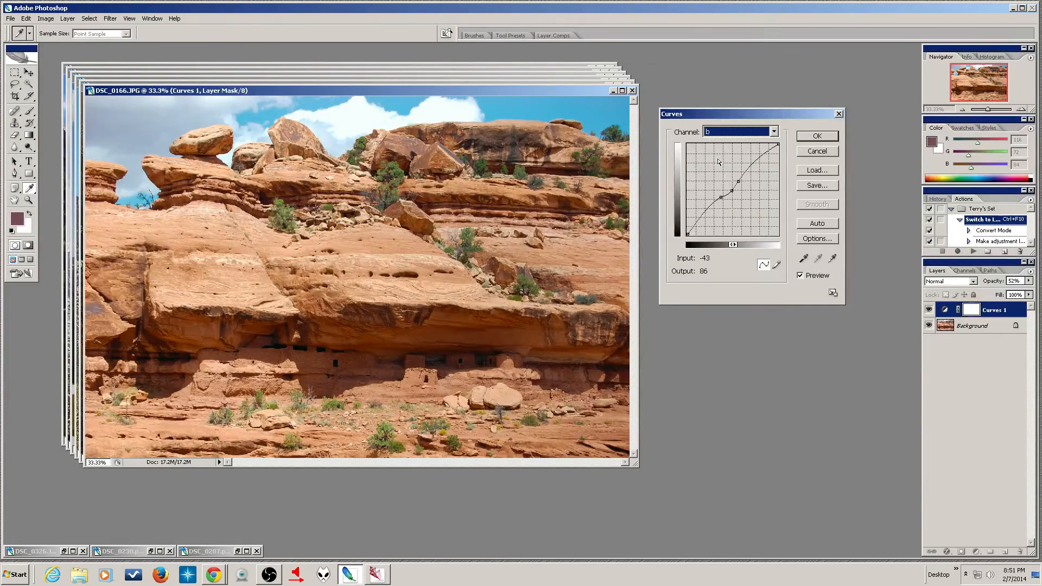
{"action": "left_click", "coordinate": [733, 192]}
{"action": "key", "text": "Right"}
{"action": "key", "text": "Right"}
{"action": "key", "text": "Down"}
{"action": "key", "text": "Down"}
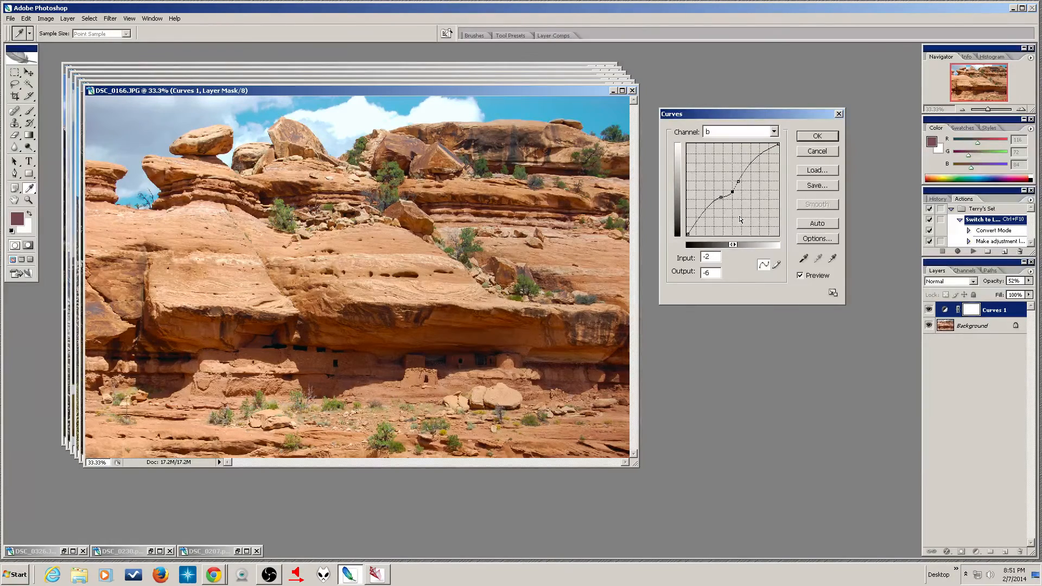
{"action": "key", "text": "Right"}
{"action": "key", "text": "Right"}
{"action": "key", "text": "Down"}
{"action": "key", "text": "Down"}
{"action": "key", "text": "Left"}
{"action": "key", "text": "Left"}
{"action": "key", "text": "Left"}
{"action": "key", "text": "Left"}
{"action": "key", "text": "Up"}
{"action": "key", "text": "Up"}
{"action": "key", "text": "Up"}
{"action": "key", "text": "Up"}
{"action": "key", "text": "Up"}
{"action": "key", "text": "Up"}
{"action": "key", "text": "Up"}
{"action": "key", "text": "Up"}
{"action": "key", "text": "Up"}
{"action": "key", "text": "Up"}
{"action": "key", "text": "Left"}
{"action": "key", "text": "Left"}
{"action": "key", "text": "Up"}
{"action": "key", "text": "Up"}
{"action": "key", "text": "Right"}
{"action": "key", "text": "Right"}
{"action": "key", "text": "Down"}
{"action": "key", "text": "Down"}
{"action": "key", "text": "Up"}
{"action": "key", "text": "Up"}
Pull the b curve's upper point down toward the lower one, shift the middle point slightly, and apply the curve
{"action": "left_click", "coordinate": [739, 182]}
{"action": "left_click_drag", "start_coordinate": [739, 182], "coordinate": [722, 195]}
{"action": "left_click", "coordinate": [732, 187]}
{"action": "left_click_drag", "start_coordinate": [732, 188], "coordinate": [731, 187]}
{"action": "left_click", "coordinate": [816, 137]}
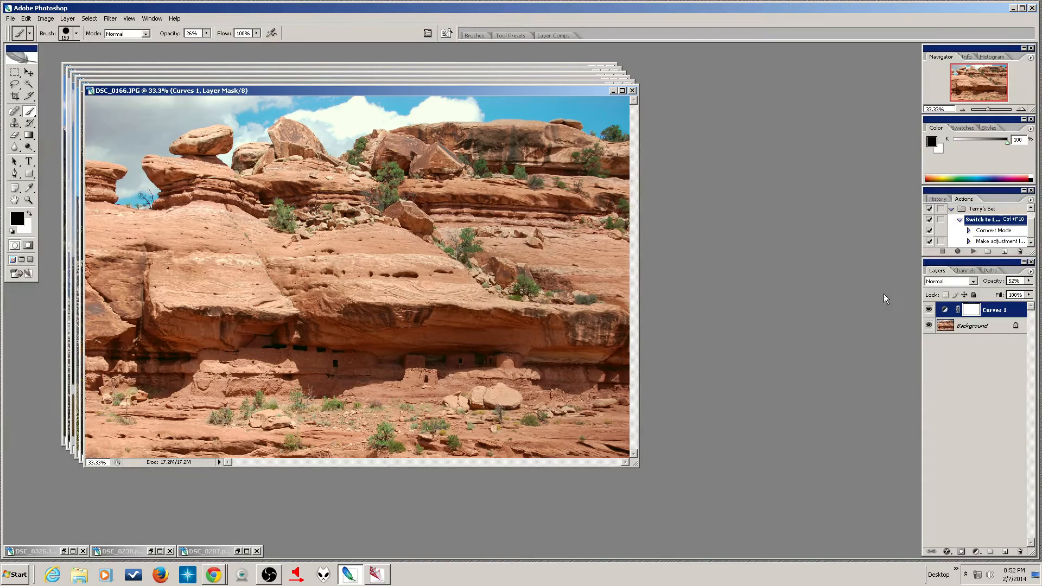
Compare the image with the Curves 1 layer hidden and shown, and raise the layer's opacity to 84%
{"action": "left_click", "coordinate": [930, 310]}
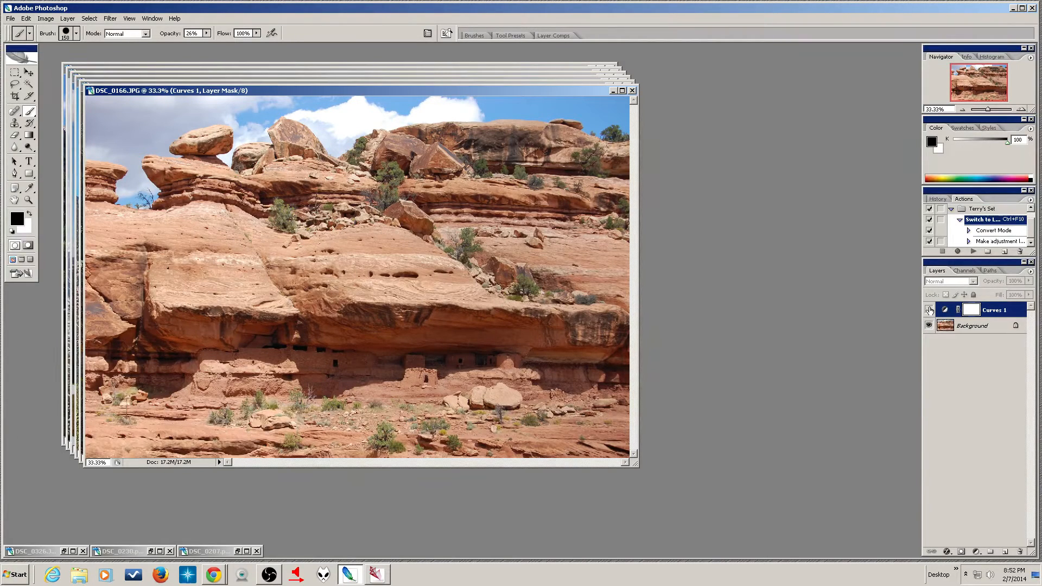
{"action": "left_click", "coordinate": [930, 310]}
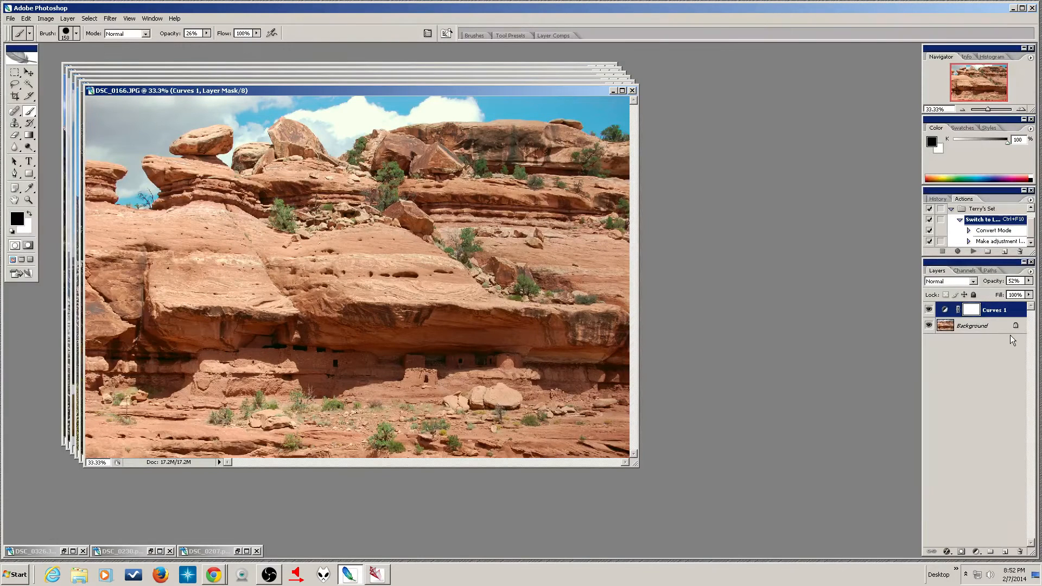
{"action": "left_click", "coordinate": [1030, 281]}
{"action": "left_click_drag", "start_coordinate": [1005, 293], "coordinate": [1024, 296]}
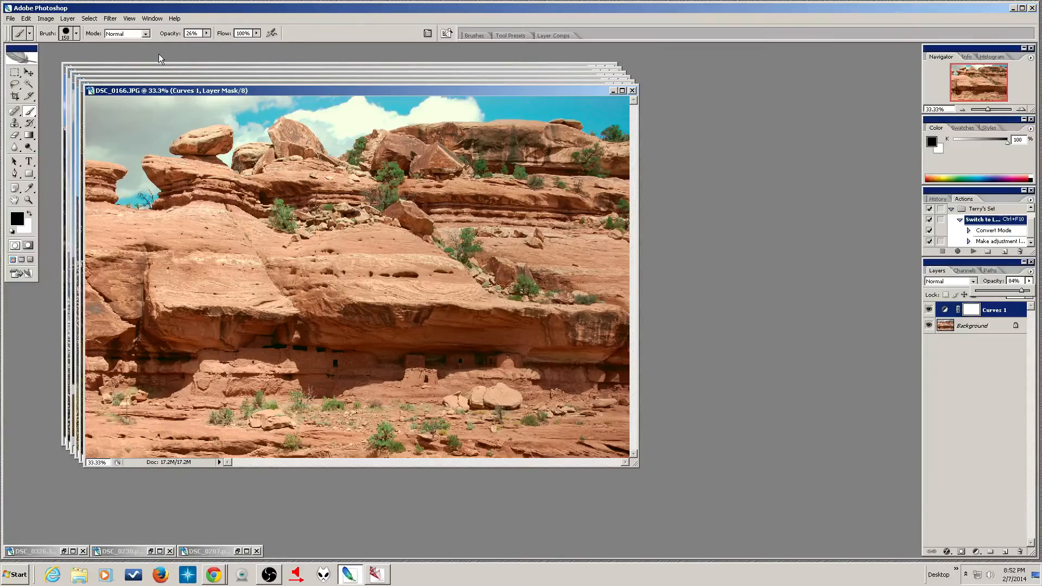
Save the layered image as DSC_0166.psd in Photoshop format with Maximize compatibility on
{"action": "left_click", "coordinate": [10, 19]}
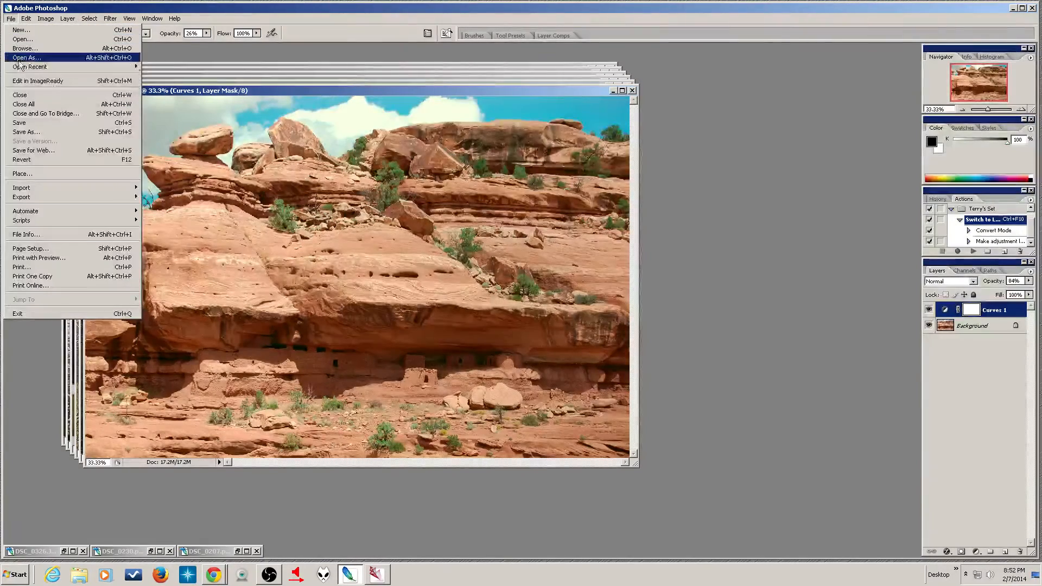
{"action": "left_click", "coordinate": [38, 132]}
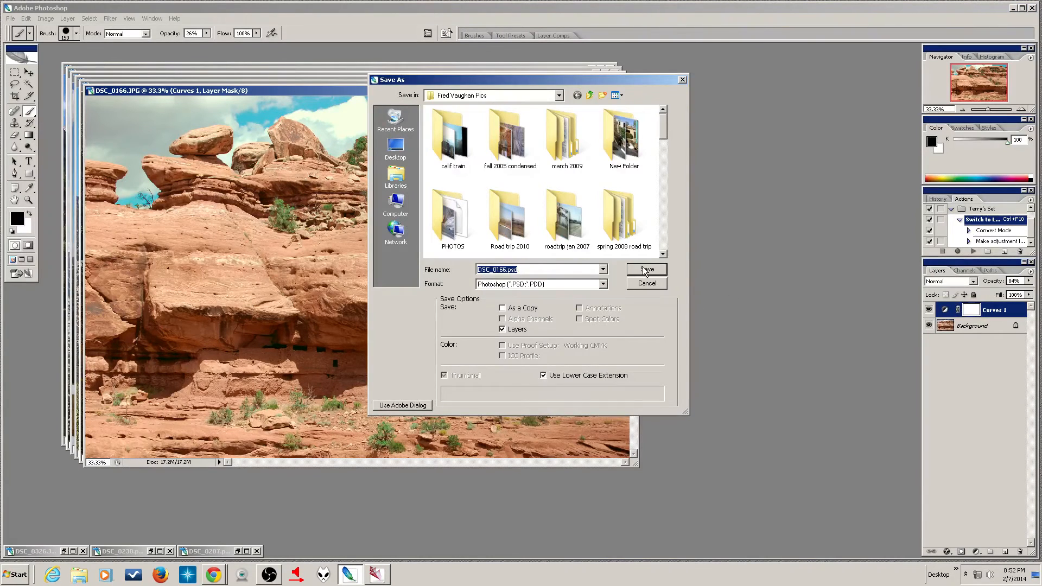
{"action": "left_click", "coordinate": [644, 268]}
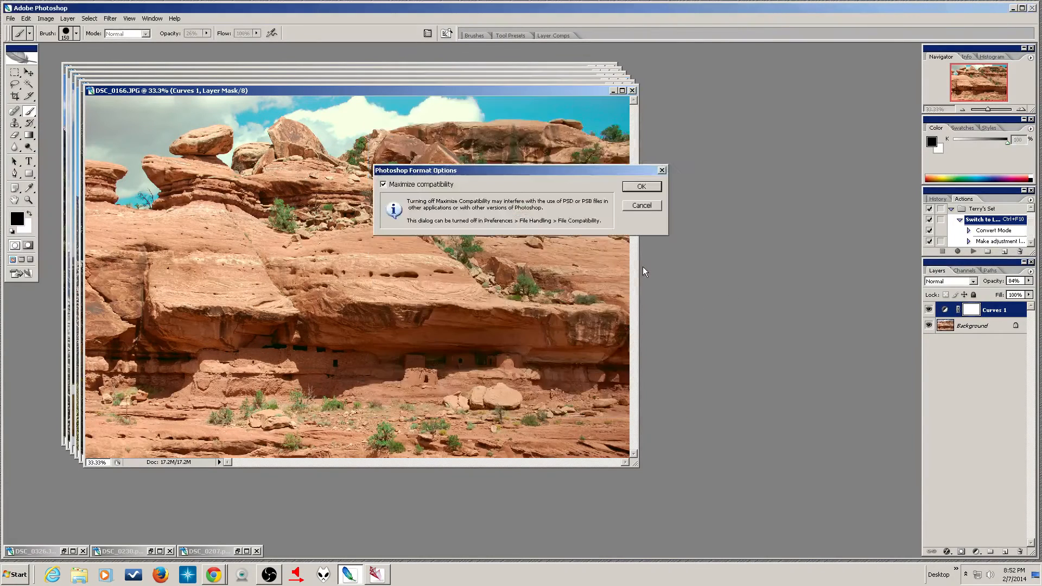
{"action": "left_click", "coordinate": [643, 185]}
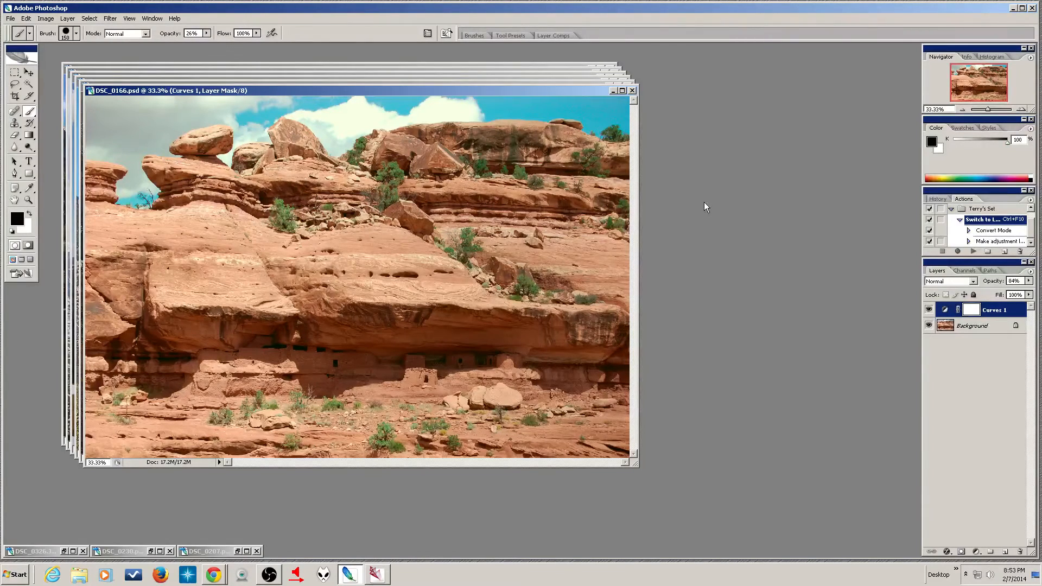
Start saving the Curves 1 settings to a file and create a new folder named Curves in My Documents for it
{"action": "double_click", "coordinate": [946, 311]}
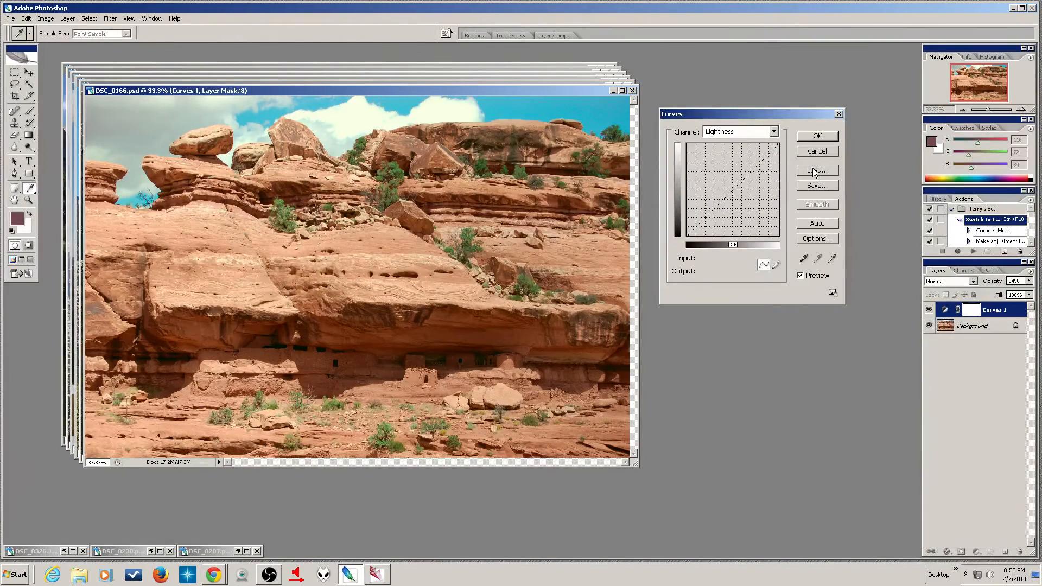
{"action": "left_click", "coordinate": [817, 185]}
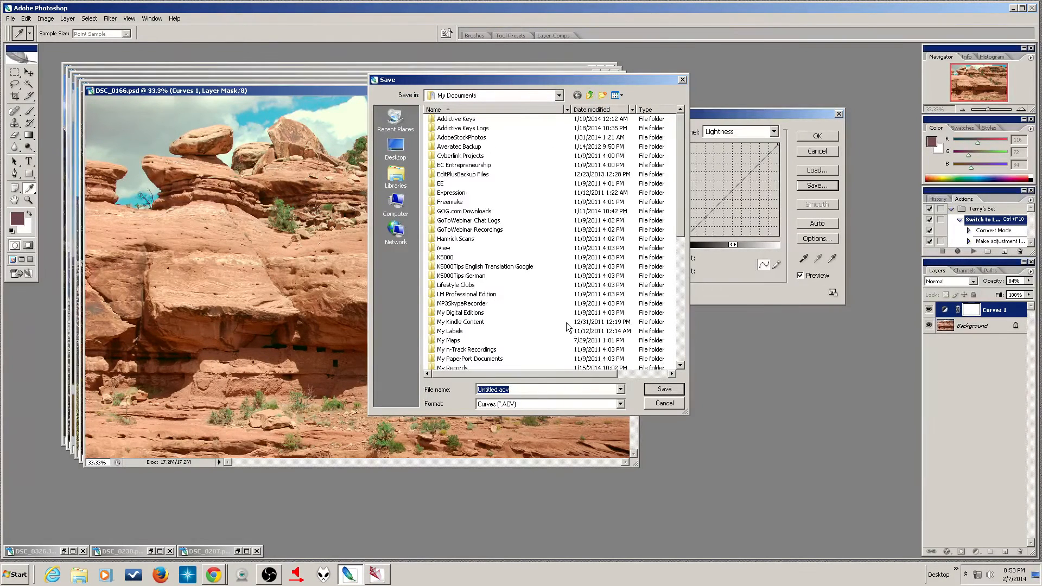
{"action": "left_click", "coordinate": [604, 97]}
{"action": "type", "text": "Curves"}
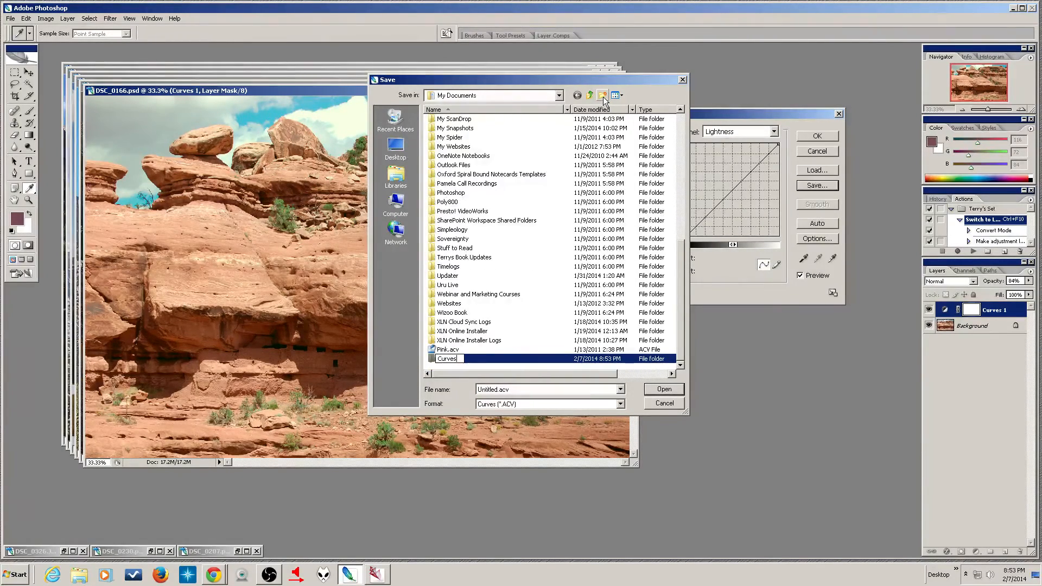
{"action": "key", "text": "Return"}
{"action": "key", "text": "Return"}
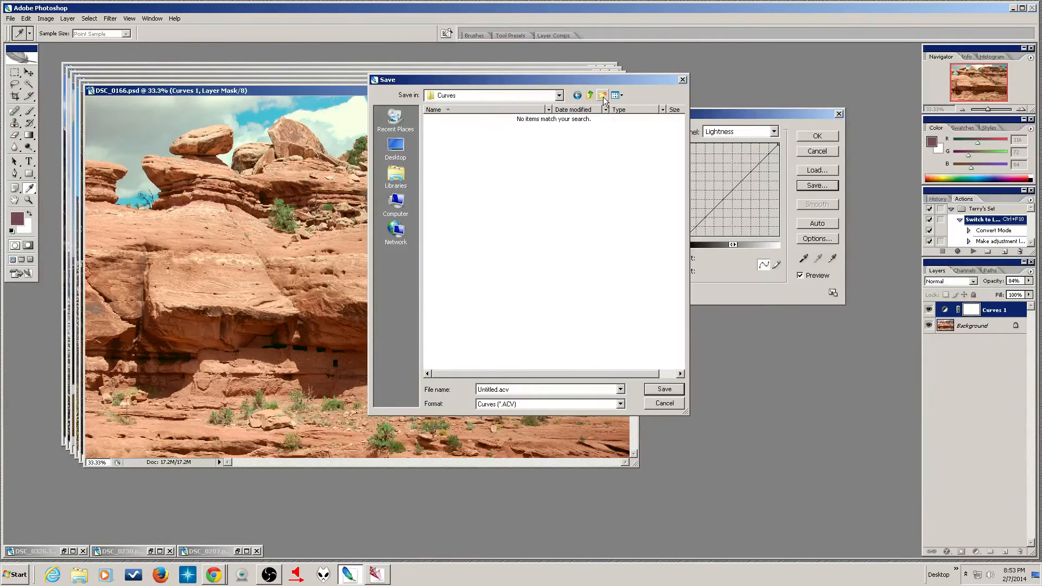
Save the curve settings in the Curves folder under the name Canyon Greenery
{"action": "double_click", "coordinate": [496, 389]}
{"action": "left_click", "coordinate": [488, 390]}
{"action": "double_click", "coordinate": [489, 390]}
{"action": "type", "text": "Canyon Greenery"}
{"action": "left_click", "coordinate": [675, 388]}
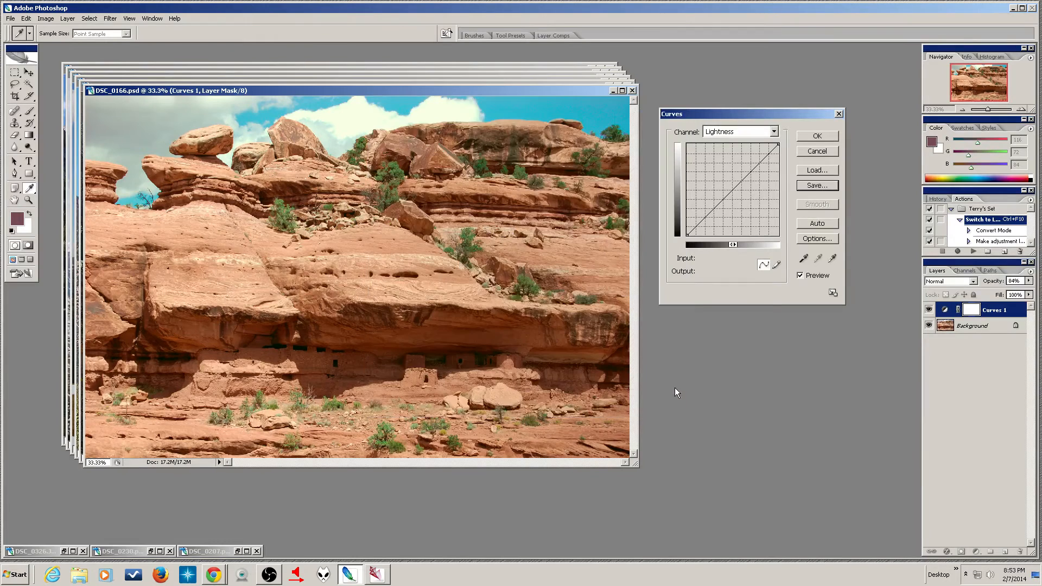
Load the saved Canyon Greenery.acv curve into the Curves 1 adjustment and apply it
{"action": "left_click", "coordinate": [818, 170]}
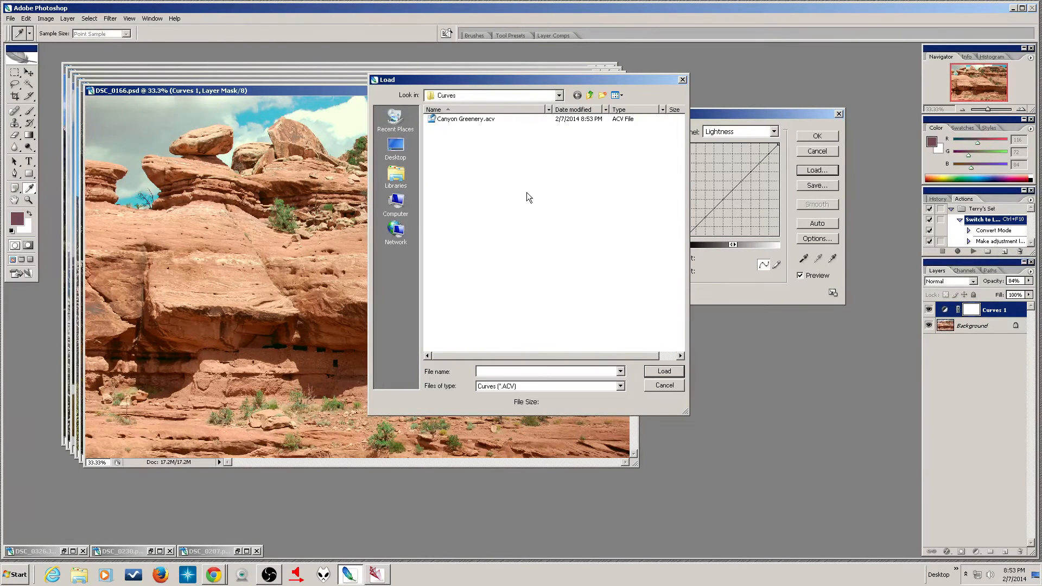
{"action": "double_click", "coordinate": [489, 118]}
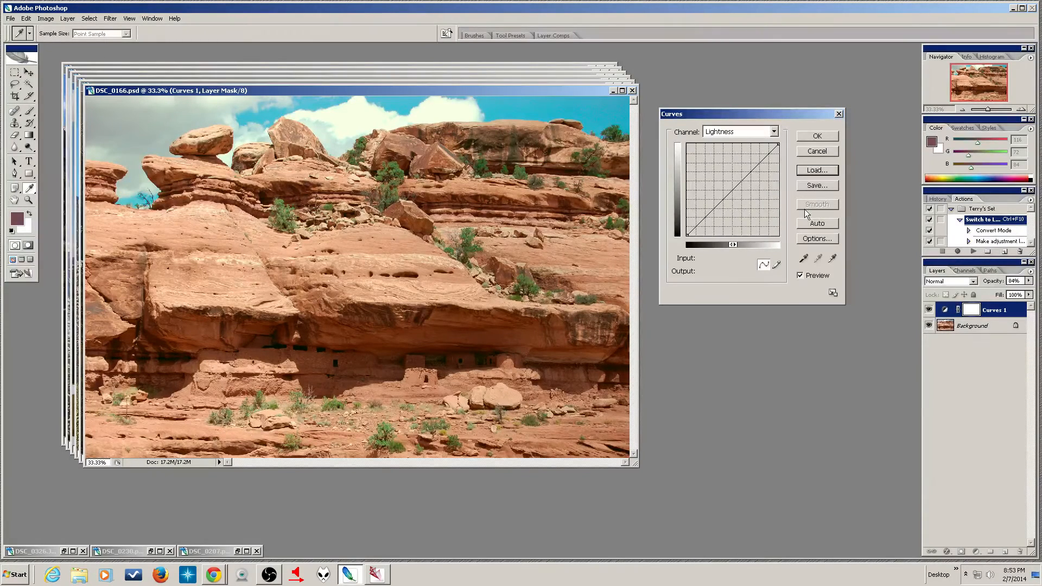
{"action": "left_click", "coordinate": [814, 137]}
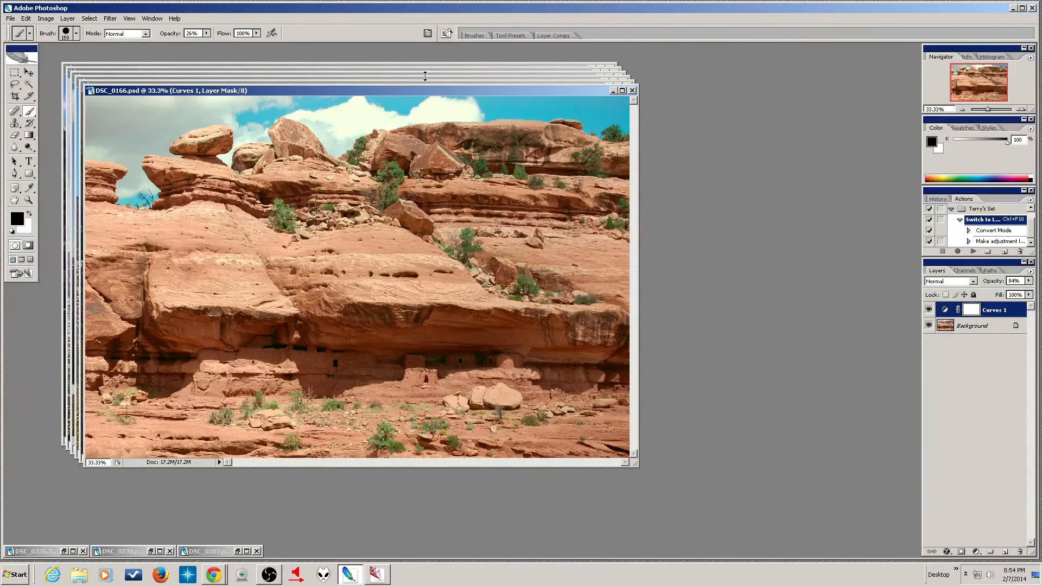
Close DSC_0166.psd and save its changes
{"action": "left_click", "coordinate": [632, 92]}
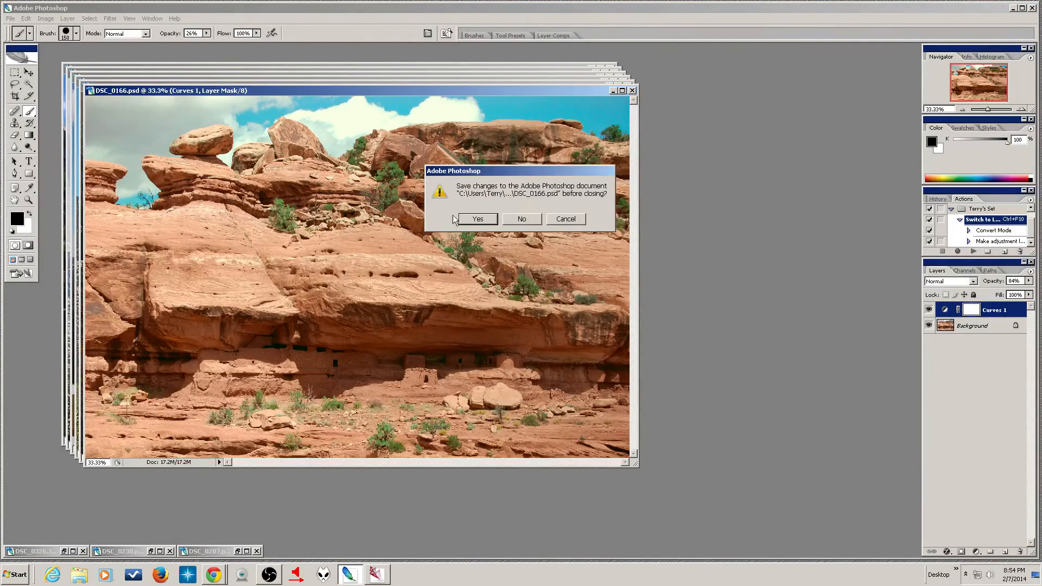
{"action": "left_click", "coordinate": [477, 219]}
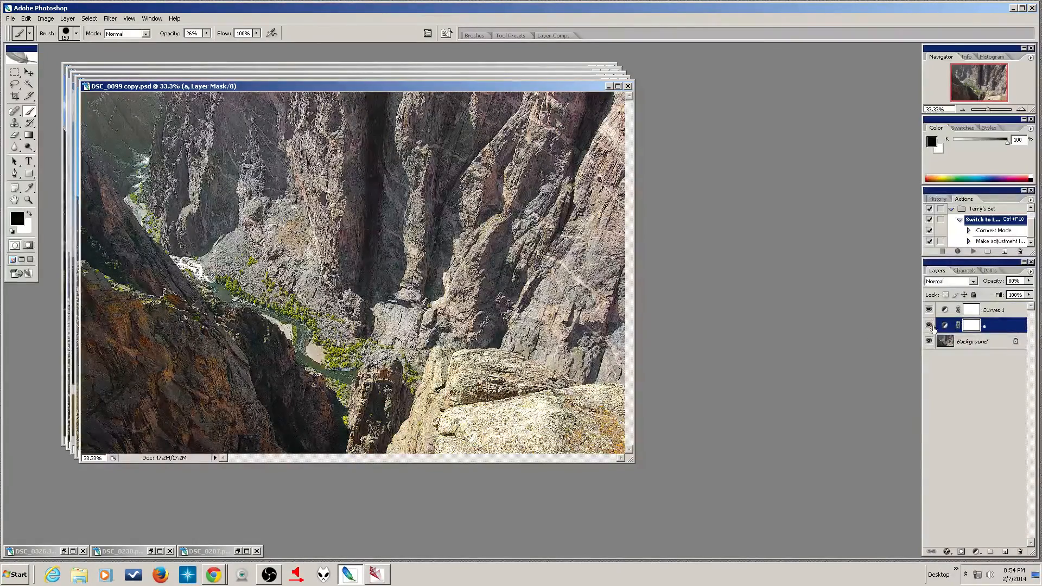
Hide both adjustment layers and examine the a and b channel curves of the Curves 1 adjustment
{"action": "left_click", "coordinate": [930, 325]}
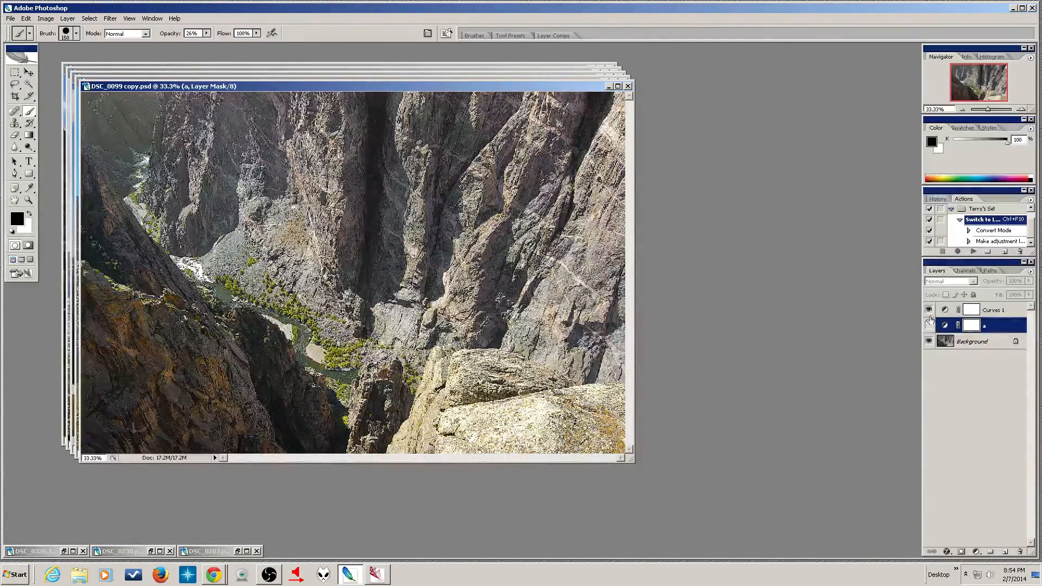
{"action": "left_click", "coordinate": [928, 309]}
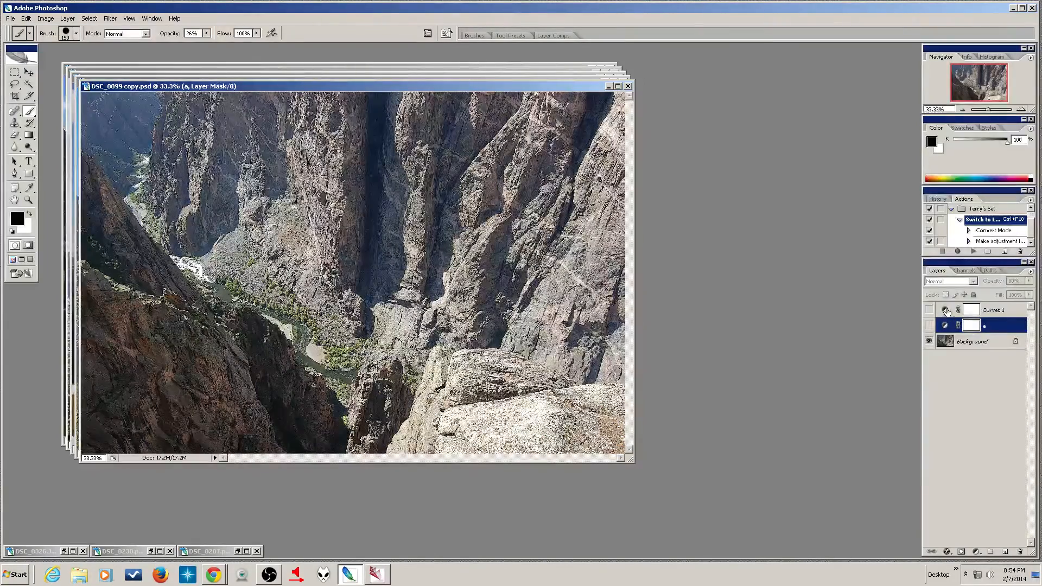
{"action": "double_click", "coordinate": [945, 310]}
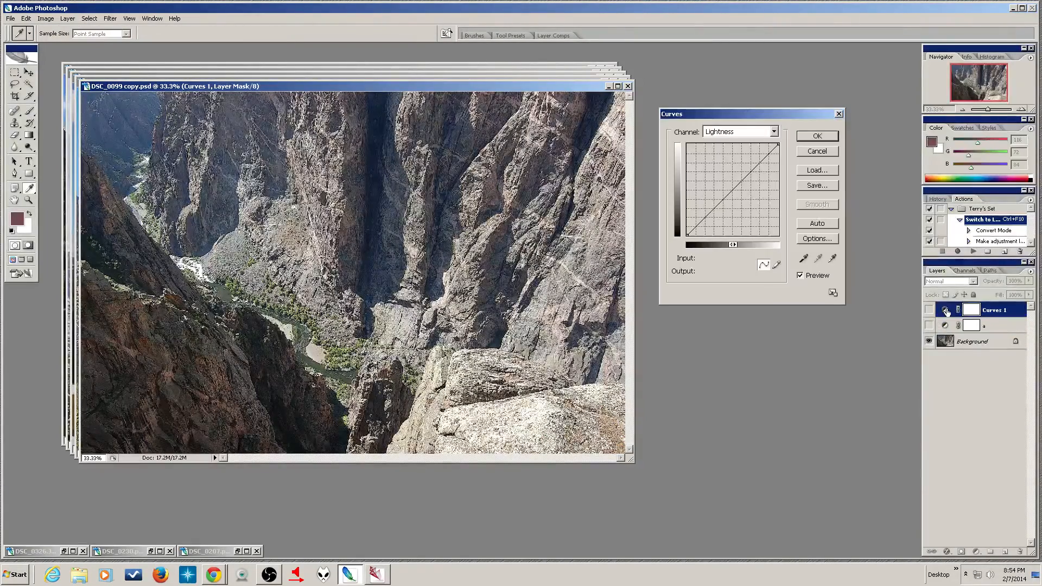
{"action": "left_click", "coordinate": [775, 132]}
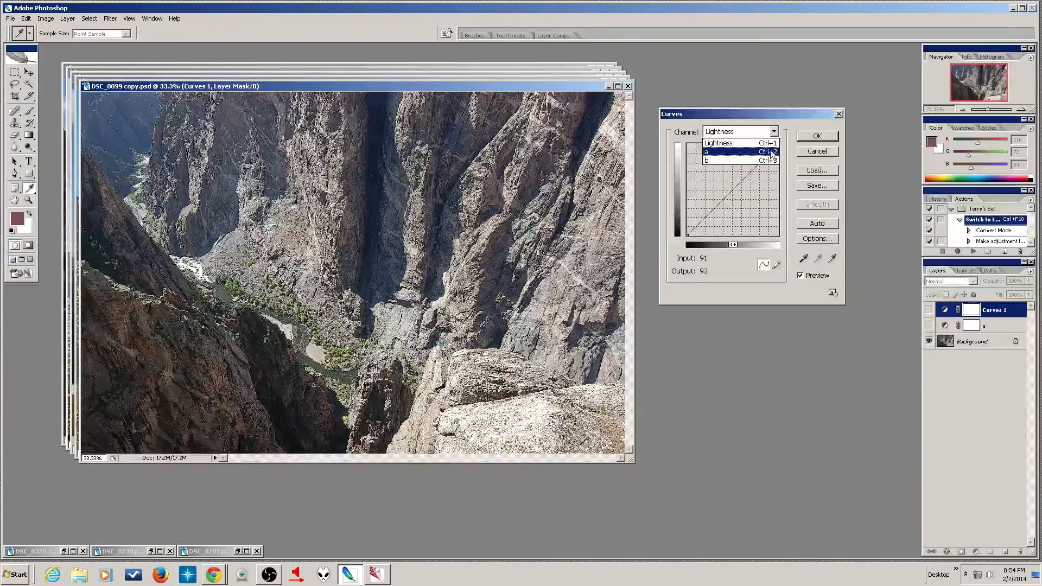
{"action": "left_click", "coordinate": [771, 152]}
{"action": "left_click", "coordinate": [775, 133]}
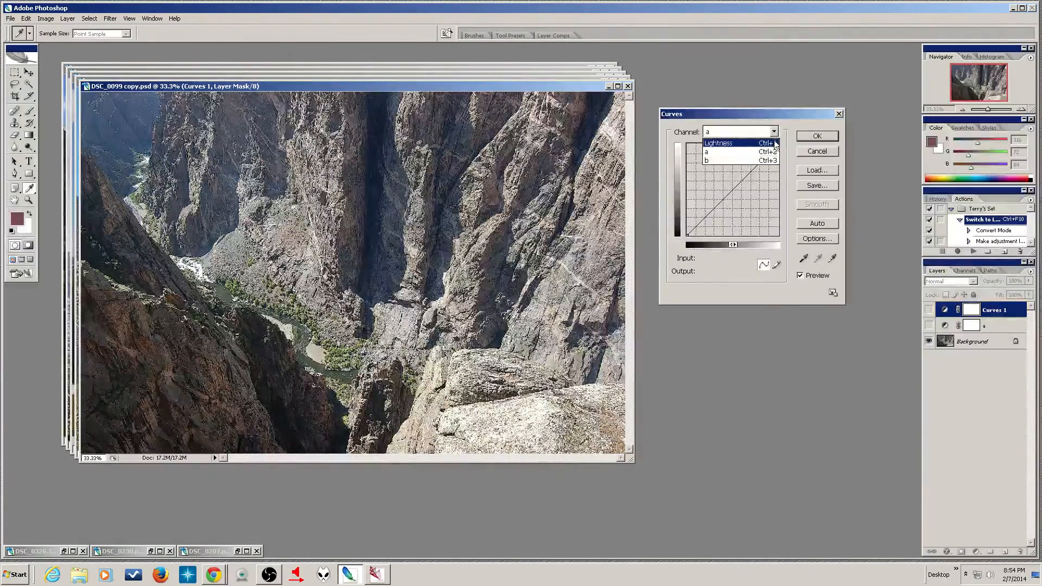
{"action": "left_click", "coordinate": [772, 159]}
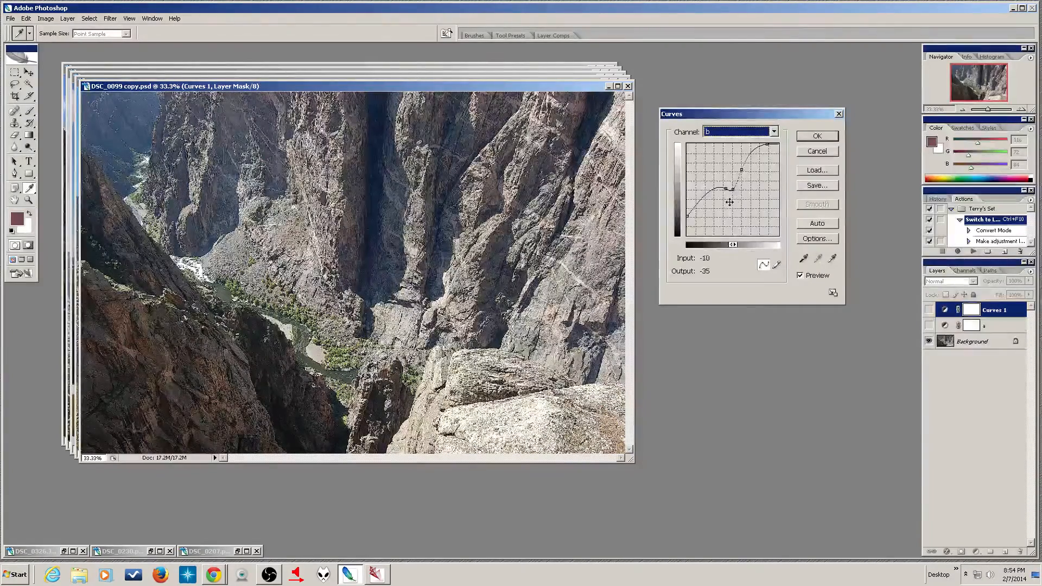
{"action": "left_click", "coordinate": [816, 152]}
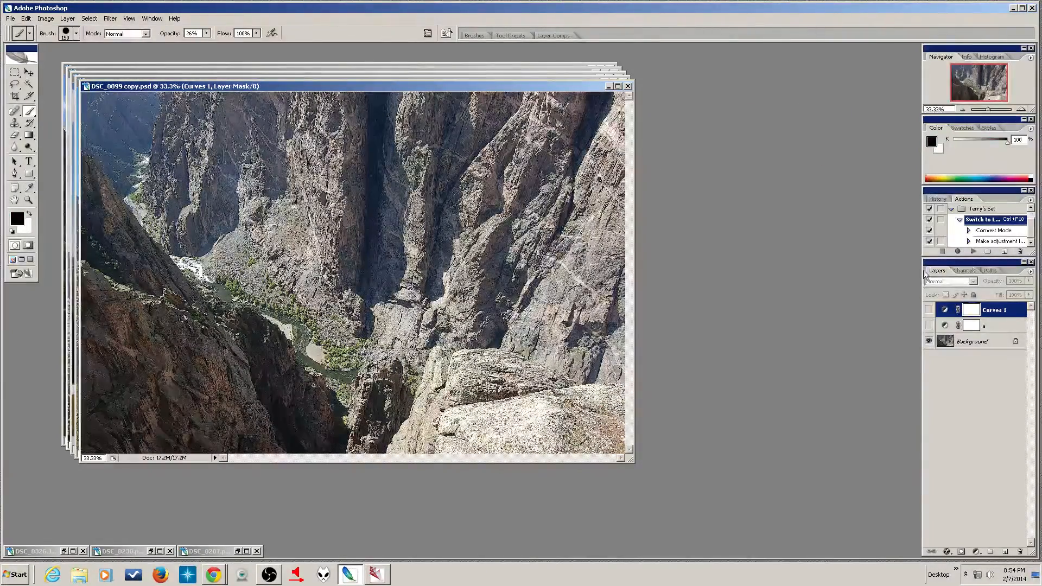
Compare the canyon photo with and without the Curves 1 adjustment by toggling that layer's visibility
{"action": "left_click", "coordinate": [929, 310]}
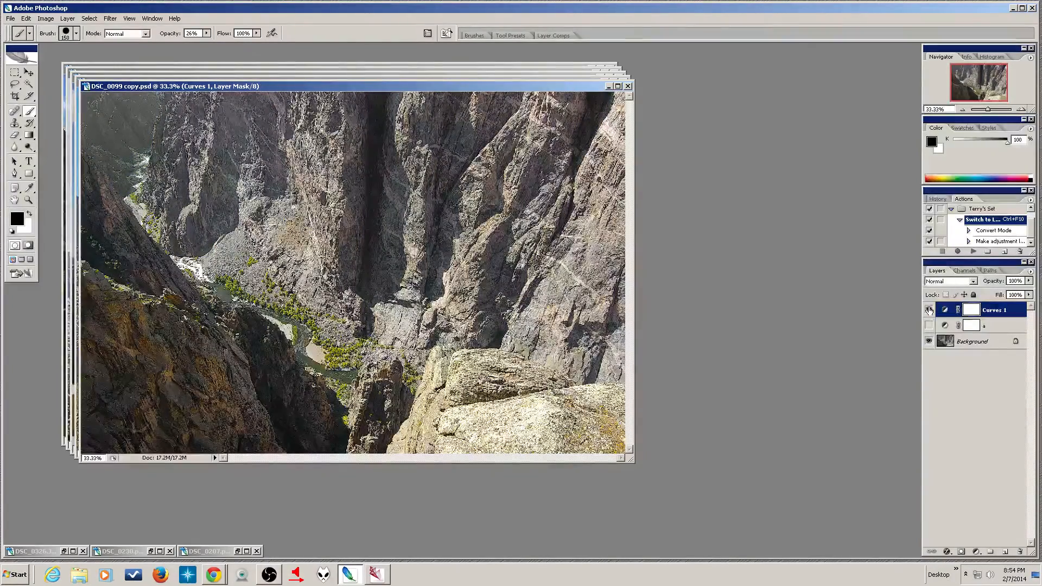
{"action": "left_click", "coordinate": [929, 310]}
{"action": "left_click", "coordinate": [929, 310]}
{"action": "left_click", "coordinate": [930, 310]}
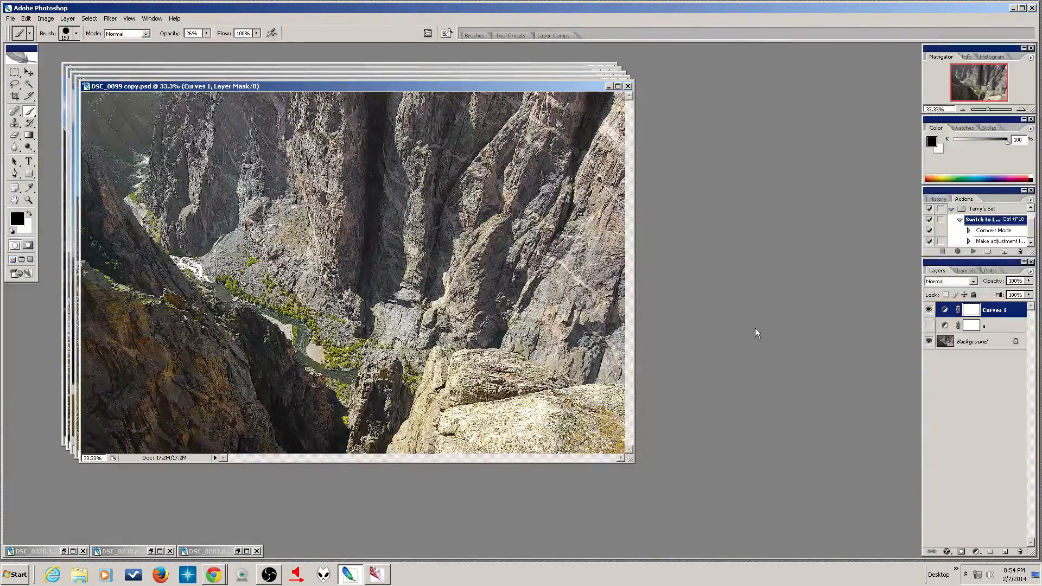
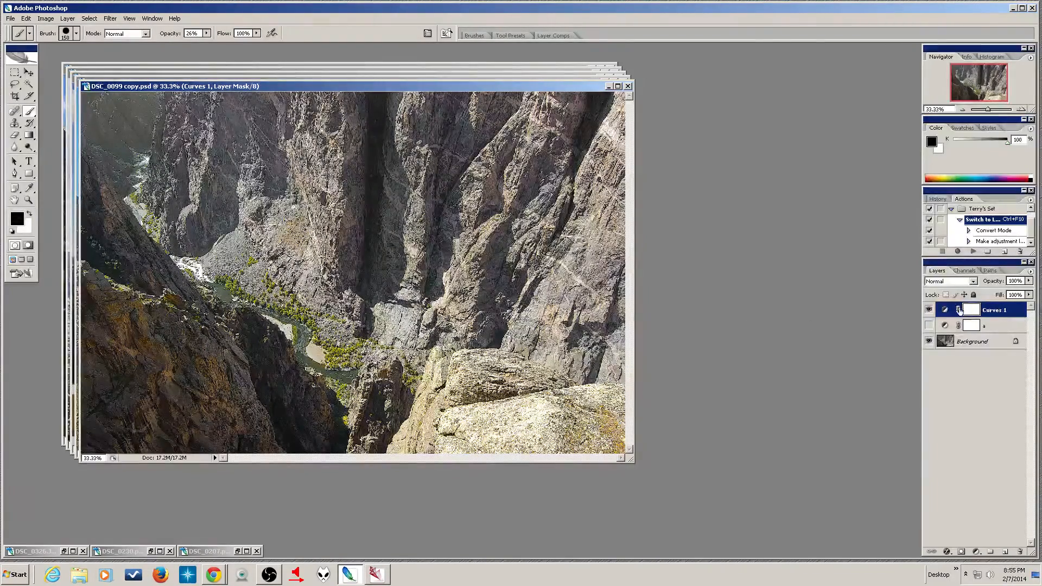
{"action": "left_click", "coordinate": [929, 311]}
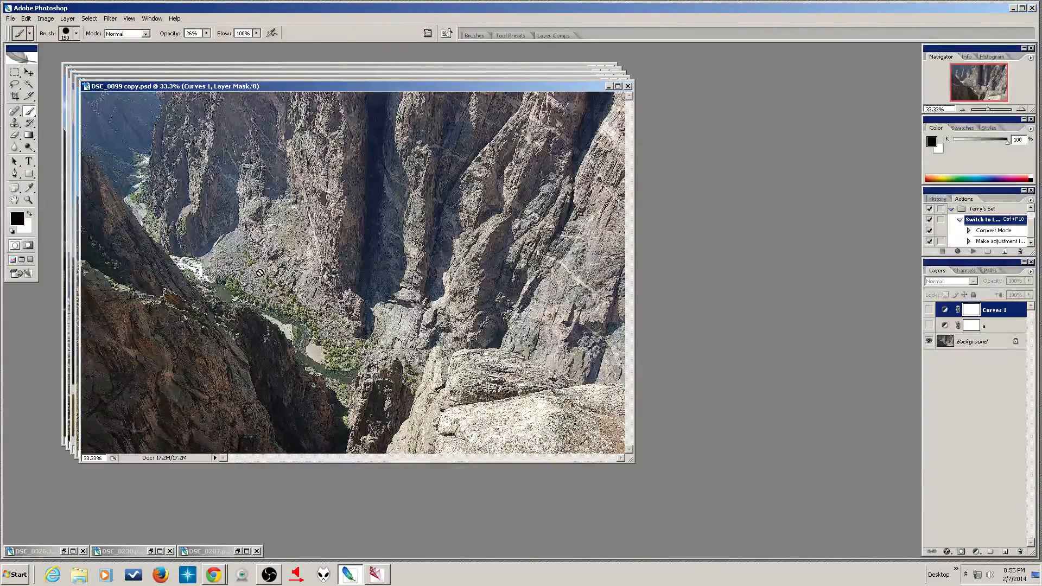
{"action": "left_click", "coordinate": [930, 310]}
{"action": "left_click", "coordinate": [930, 310]}
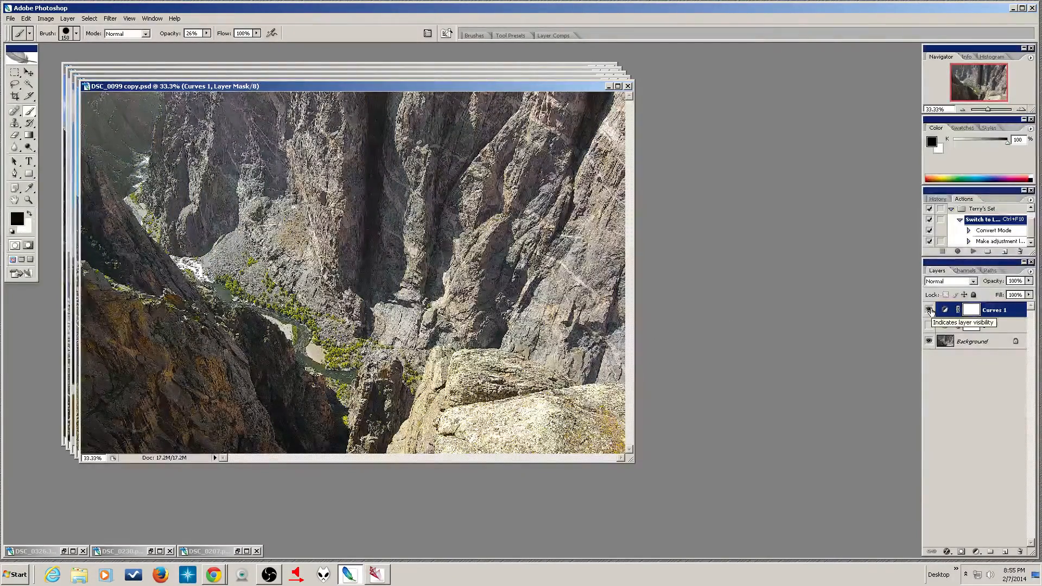
Show only the a layer above the background and examine its Lightness, a and b channel curves
{"action": "left_click", "coordinate": [929, 310]}
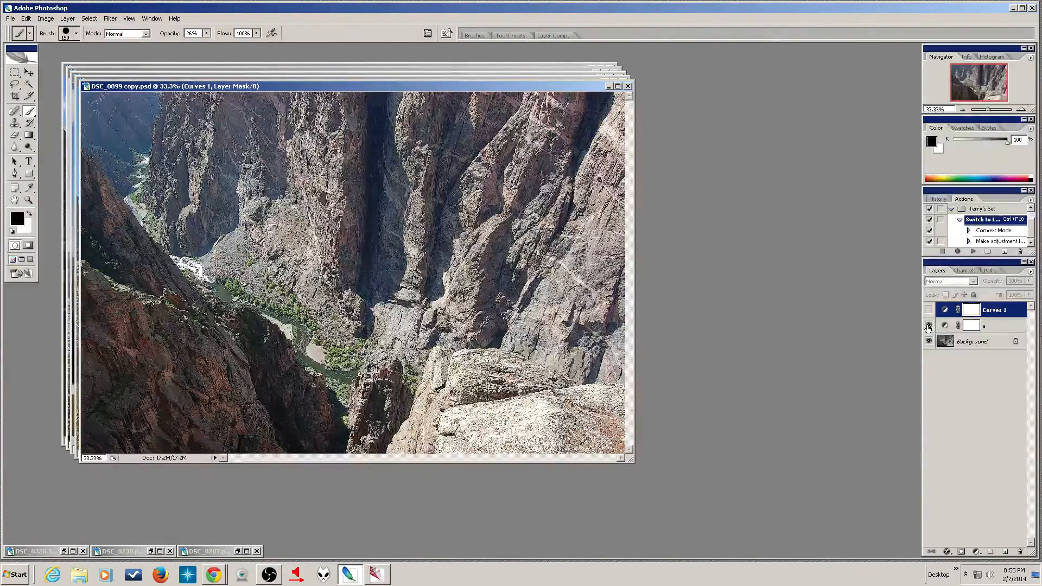
{"action": "left_click", "coordinate": [928, 327]}
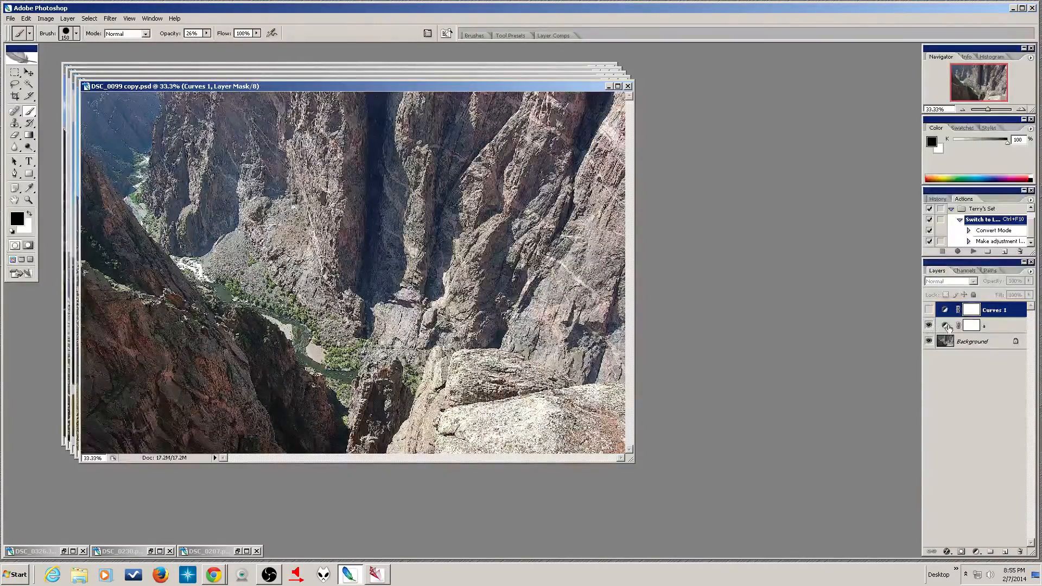
{"action": "double_click", "coordinate": [946, 327]}
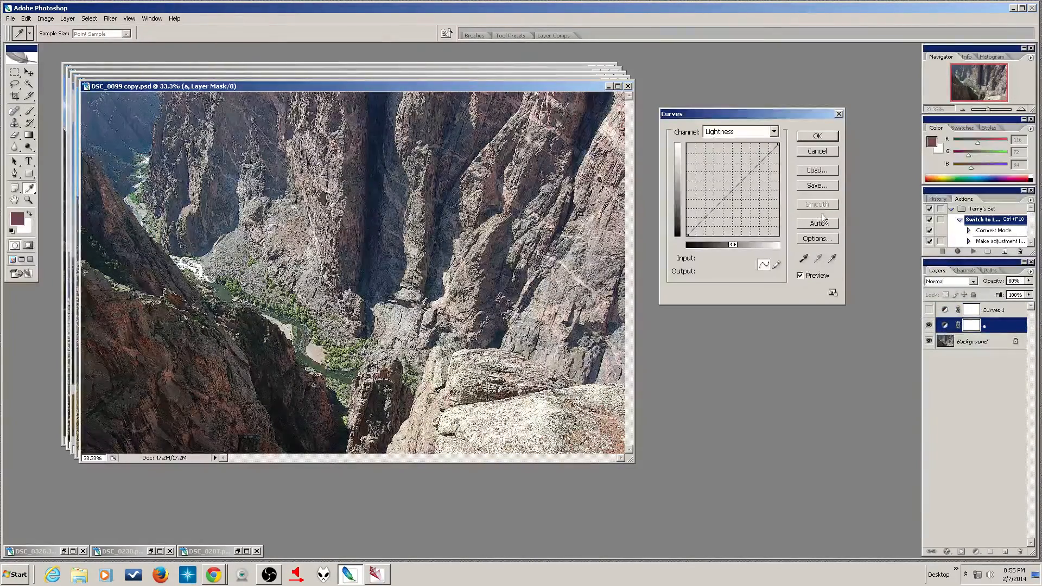
{"action": "left_click", "coordinate": [774, 132]}
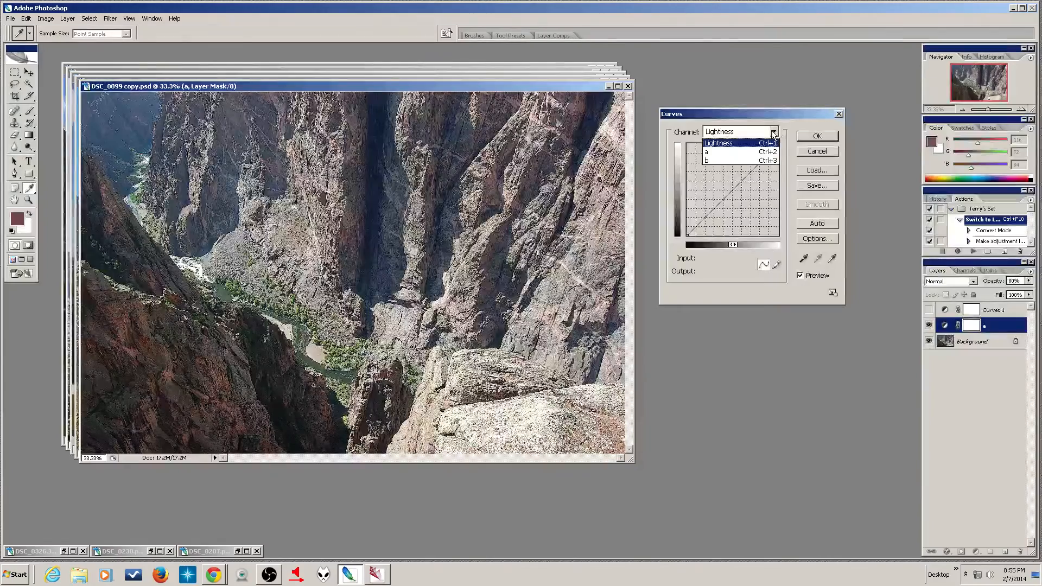
{"action": "left_click", "coordinate": [759, 152]}
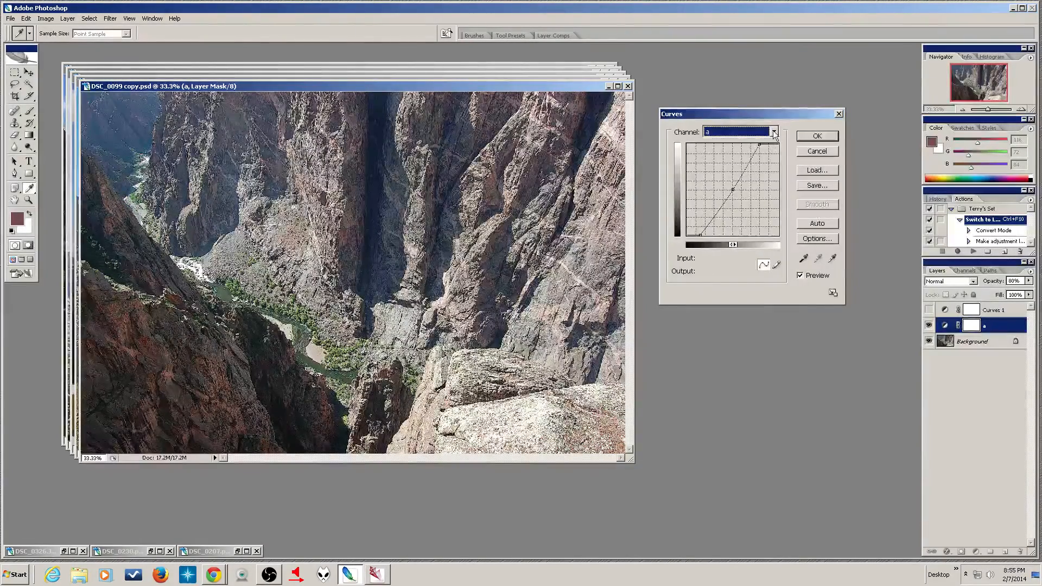
{"action": "left_click", "coordinate": [775, 132]}
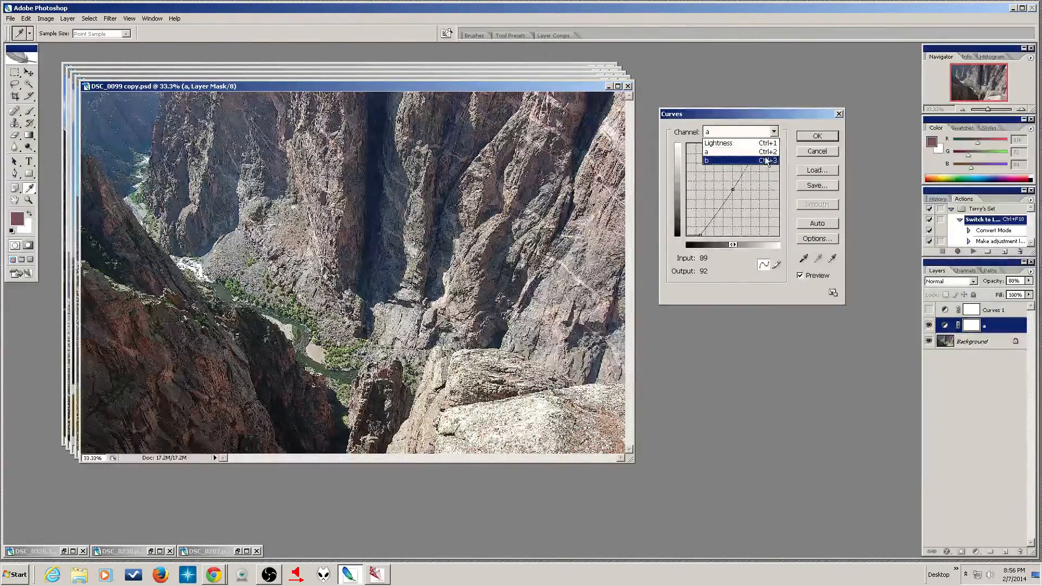
{"action": "left_click", "coordinate": [765, 158]}
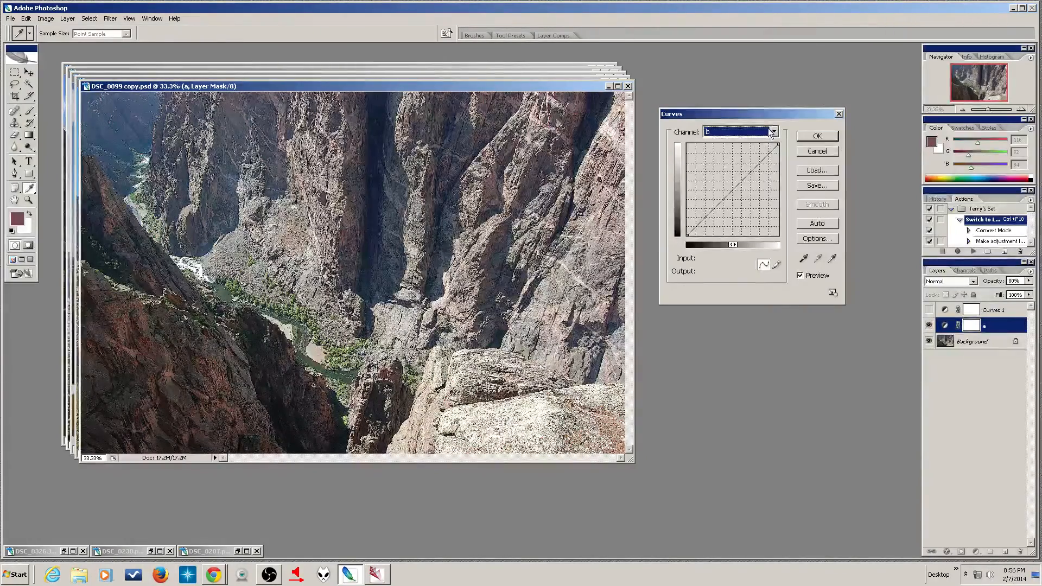
{"action": "left_click", "coordinate": [769, 132]}
{"action": "left_click", "coordinate": [769, 144]}
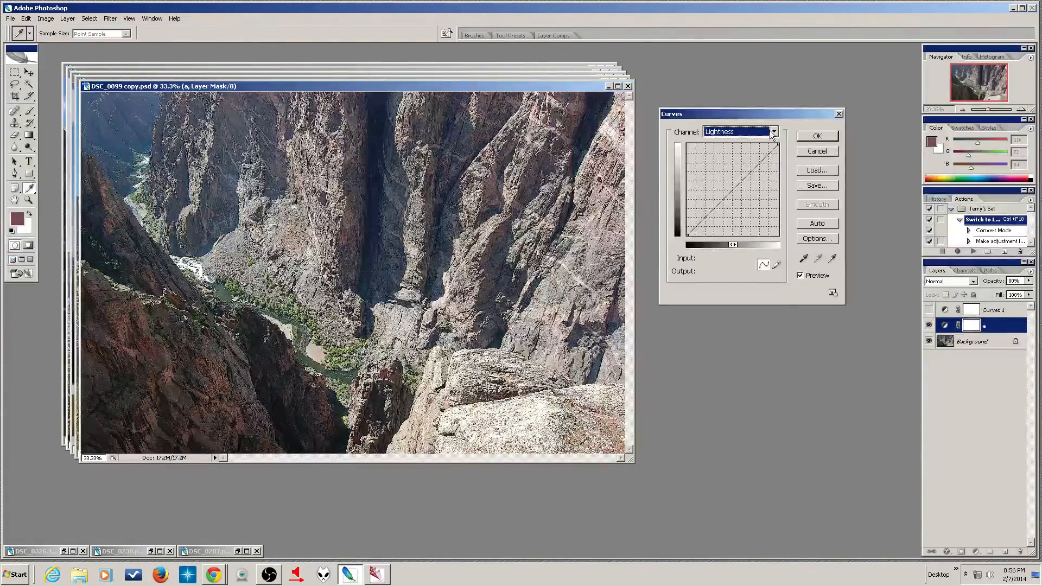
{"action": "left_click", "coordinate": [773, 132]}
{"action": "left_click", "coordinate": [762, 152]}
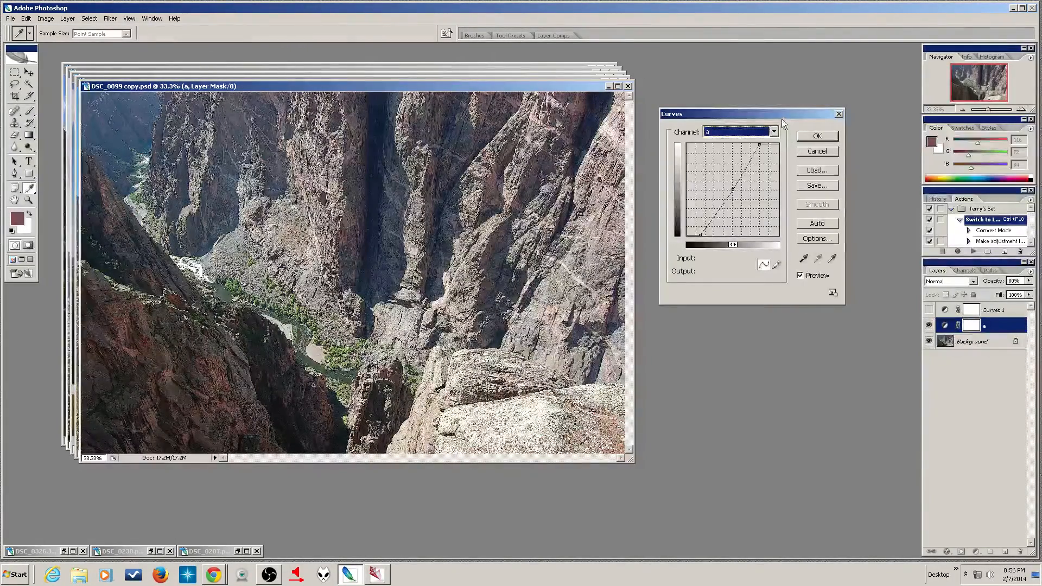
{"action": "left_click", "coordinate": [817, 137]}
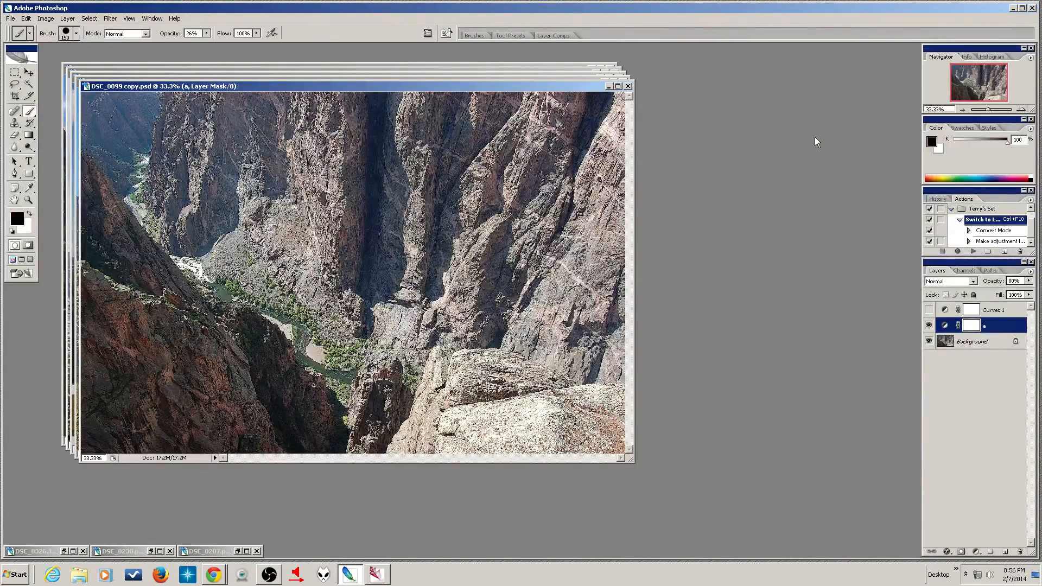
Make Curves 1 visible again, try the a layer at 100% opacity, and bring it down to 82%
{"action": "left_click", "coordinate": [996, 314]}
{"action": "left_click", "coordinate": [930, 311]}
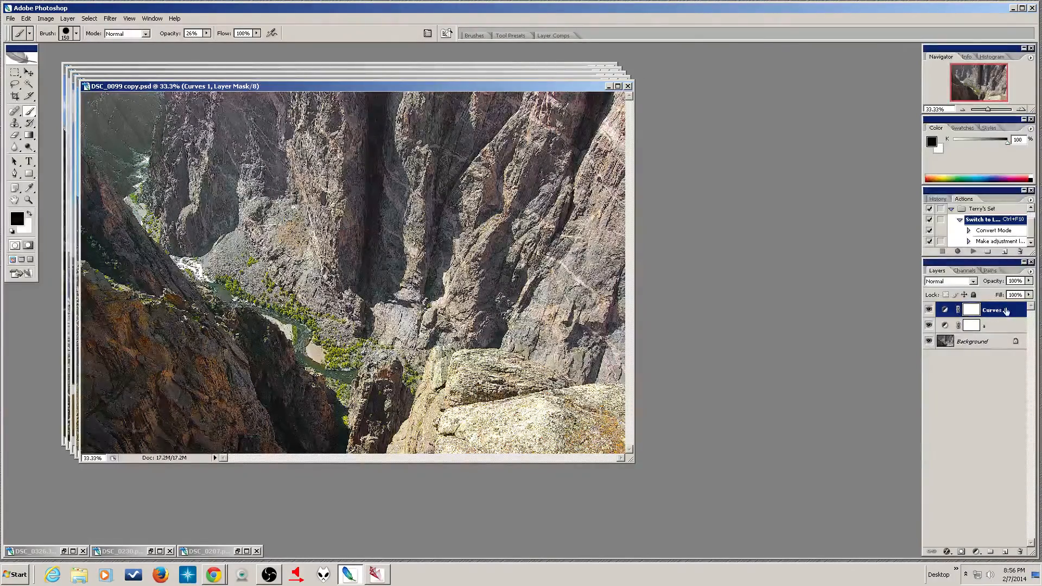
{"action": "left_click", "coordinate": [947, 329]}
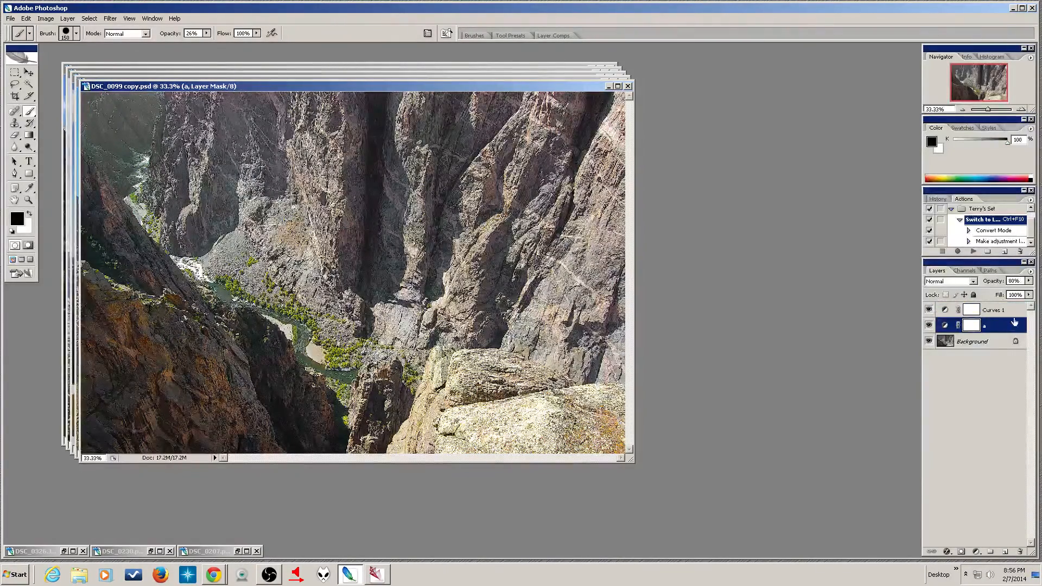
{"action": "left_click", "coordinate": [1030, 282]}
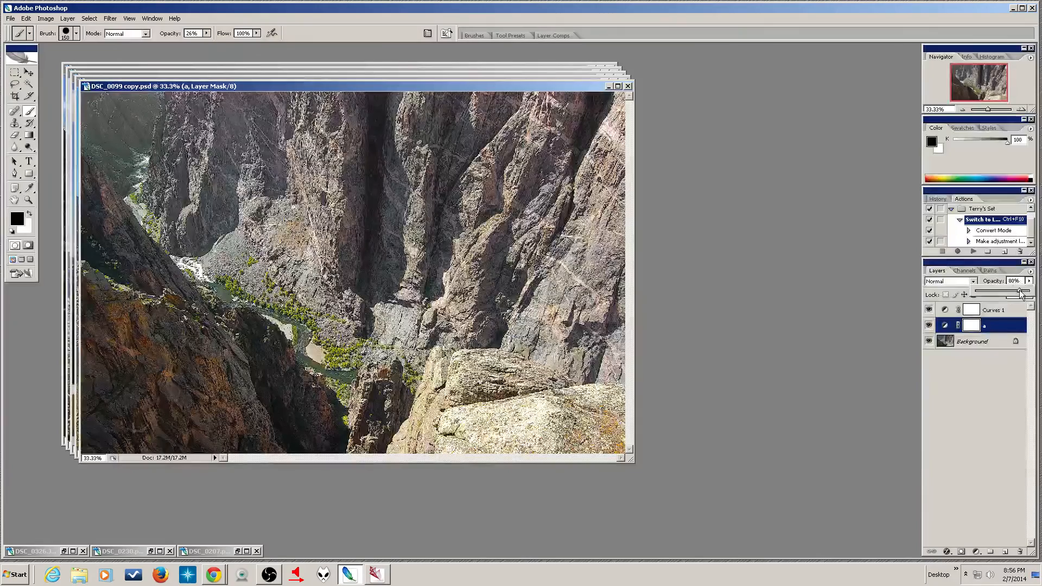
{"action": "left_click_drag", "start_coordinate": [1021, 295], "coordinate": [1039, 297]}
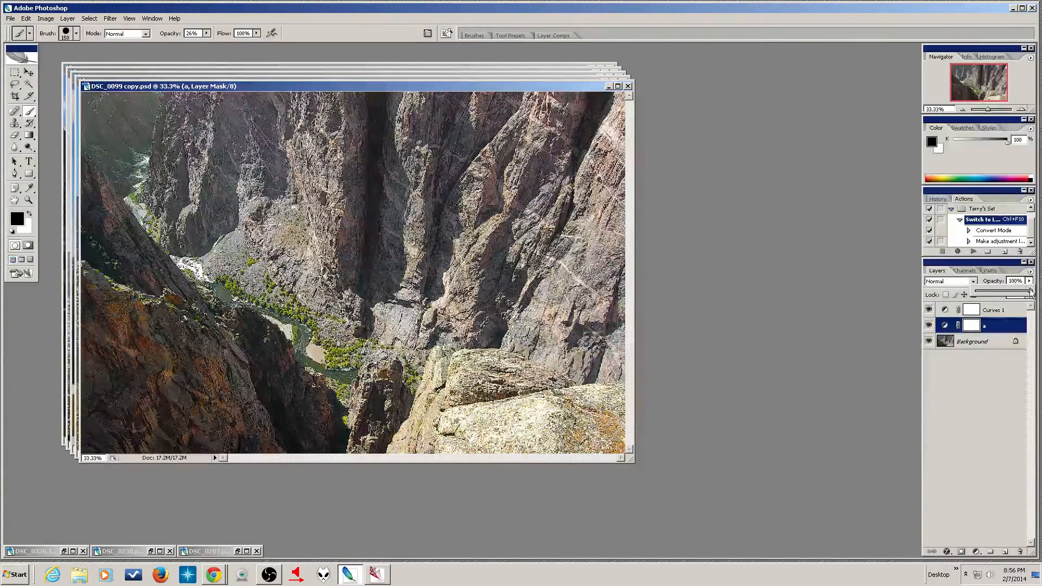
{"action": "left_click_drag", "start_coordinate": [1028, 294], "coordinate": [1023, 297]}
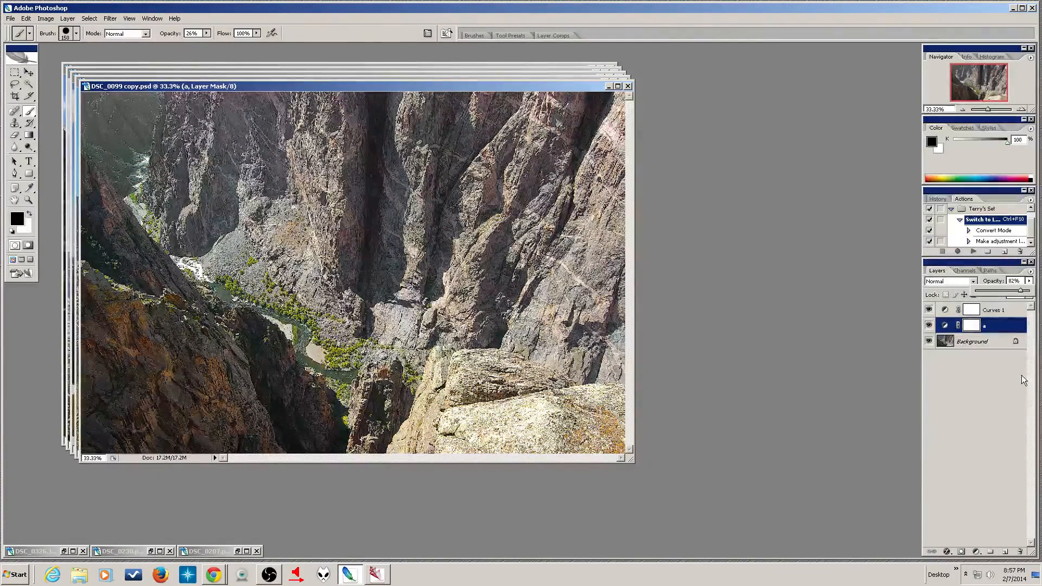
Fine-tune the a layer's opacity in small steps up and down, settle on 80%, and deselect the layer
{"action": "key", "text": "Down"}
{"action": "key", "text": "Down"}
{"action": "key", "text": "Down"}
{"action": "key", "text": "Down"}
{"action": "key", "text": "Down"}
{"action": "key", "text": "Down"}
{"action": "key", "text": "Down"}
{"action": "key", "text": "Down"}
{"action": "key", "text": "Down"}
{"action": "key", "text": "Down"}
{"action": "key", "text": "Down"}
{"action": "key", "text": "Down"}
{"action": "key", "text": "Down"}
{"action": "key", "text": "Down"}
{"action": "key", "text": "Down"}
{"action": "key", "text": "Down"}
{"action": "key", "text": "Down"}
{"action": "key", "text": "Down"}
{"action": "key", "text": "Down"}
{"action": "key", "text": "Down"}
{"action": "key", "text": "Up"}
{"action": "key", "text": "Up"}
{"action": "key", "text": "Up"}
{"action": "key", "text": "Up"}
{"action": "key", "text": "Up"}
{"action": "key", "text": "Up"}
{"action": "key", "text": "Up"}
{"action": "key", "text": "Up"}
{"action": "key", "text": "Up"}
{"action": "key", "text": "Up"}
{"action": "key", "text": "Up"}
{"action": "key", "text": "Up"}
{"action": "key", "text": "Up"}
{"action": "key", "text": "Up"}
{"action": "key", "text": "Up"}
{"action": "key", "text": "Up"}
{"action": "key", "text": "Up"}
{"action": "key", "text": "Up"}
{"action": "key", "text": "Up"}
{"action": "key", "text": "Up"}
{"action": "key", "text": "Down"}
{"action": "key", "text": "Down"}
{"action": "key", "text": "Down"}
{"action": "key", "text": "Down"}
{"action": "key", "text": "Down"}
{"action": "key", "text": "Down"}
{"action": "key", "text": "Down"}
{"action": "key", "text": "Down"}
{"action": "key", "text": "Down"}
{"action": "key", "text": "Down"}
{"action": "key", "text": "Down"}
{"action": "key", "text": "Down"}
{"action": "key", "text": "Down"}
{"action": "key", "text": "Down"}
{"action": "key", "text": "Down"}
{"action": "key", "text": "Down"}
{"action": "key", "text": "Down"}
{"action": "key", "text": "Down"}
{"action": "key", "text": "Down"}
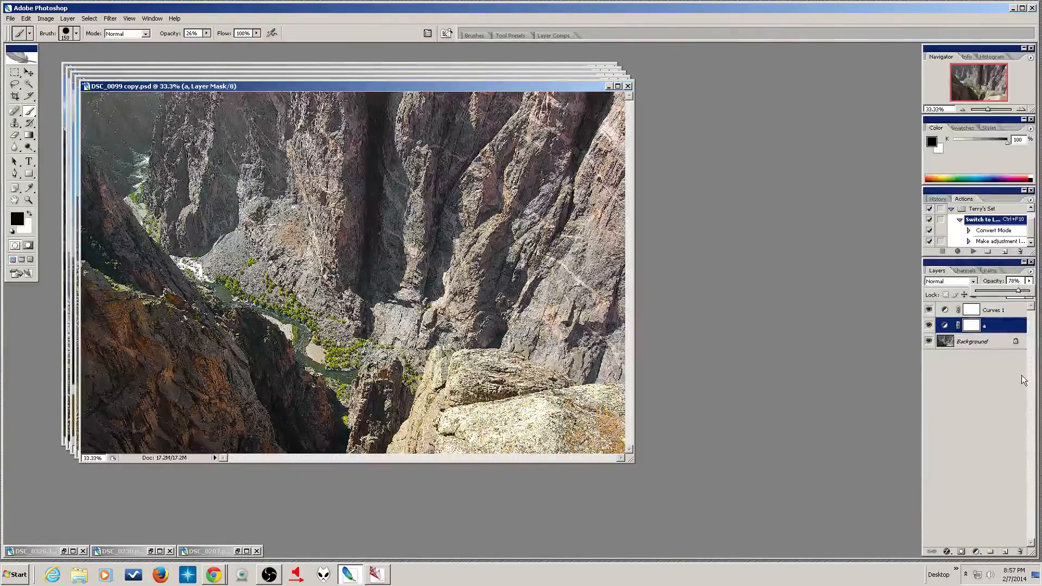
{"action": "key", "text": "Down"}
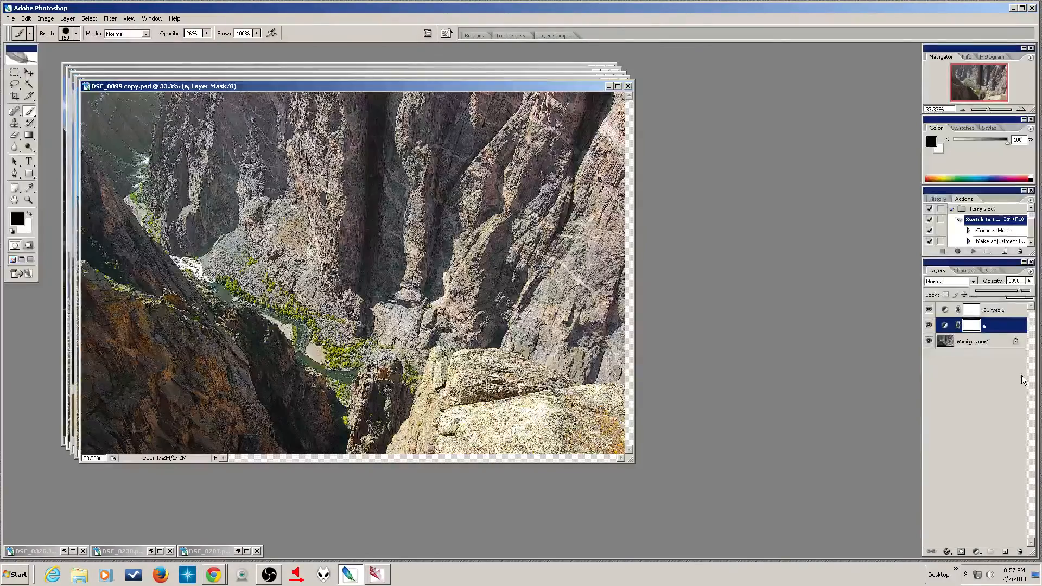
{"action": "left_click", "coordinate": [978, 396]}
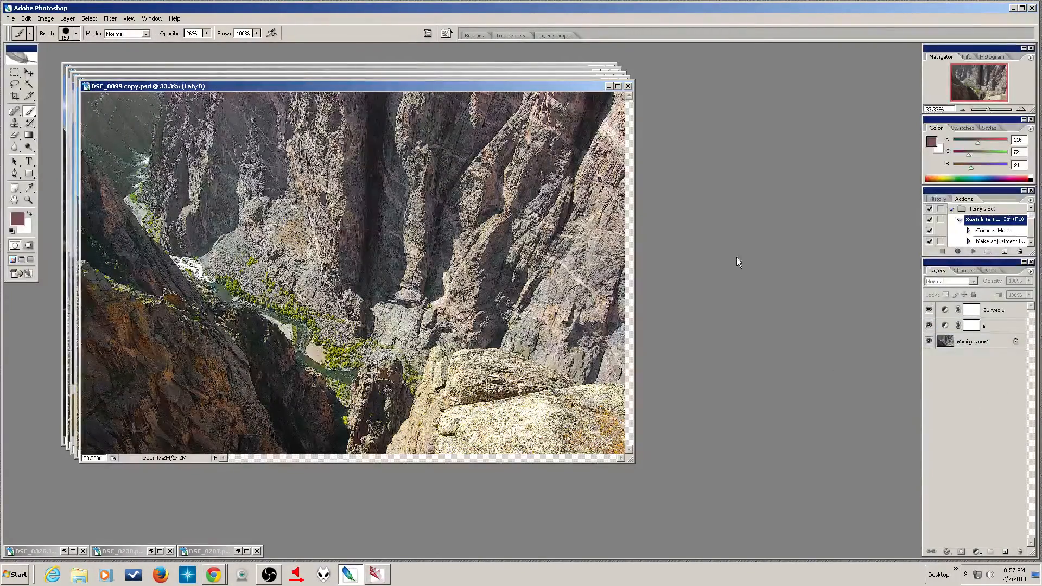
Compare the photo with and without all its adjustment layers, and close DSC_0099 copy.psd
{"action": "left_click", "coordinate": [929, 341], "text": "alt"}
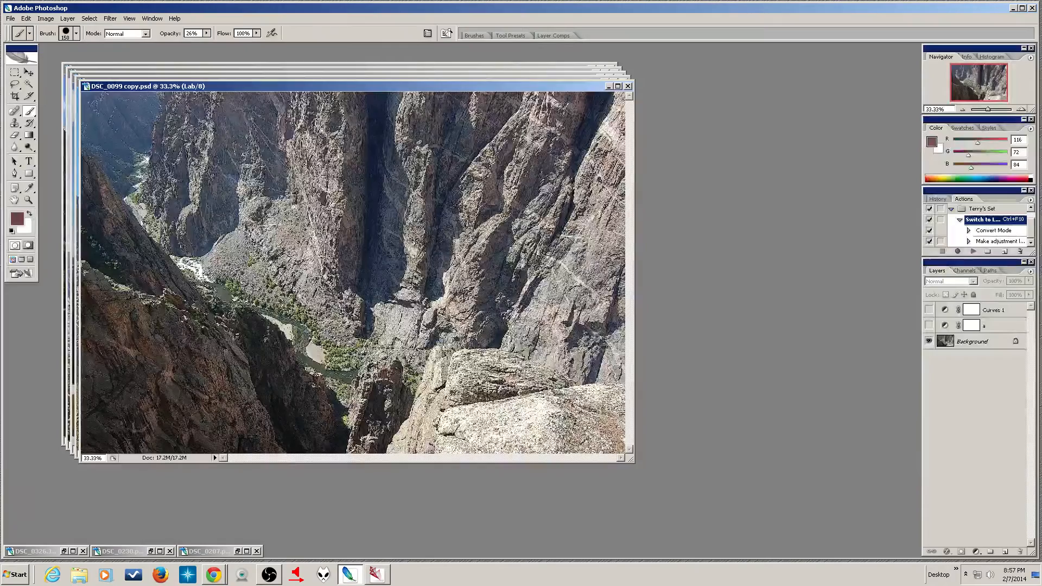
{"action": "left_click", "coordinate": [929, 342], "text": "alt"}
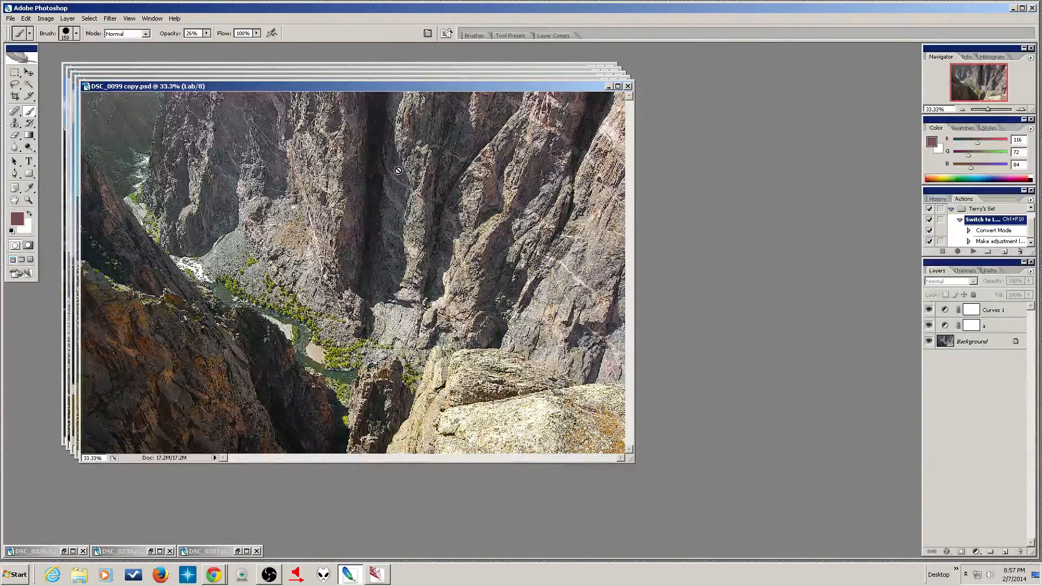
{"action": "left_click", "coordinate": [930, 342], "text": "alt"}
{"action": "left_click", "coordinate": [929, 341], "text": "alt"}
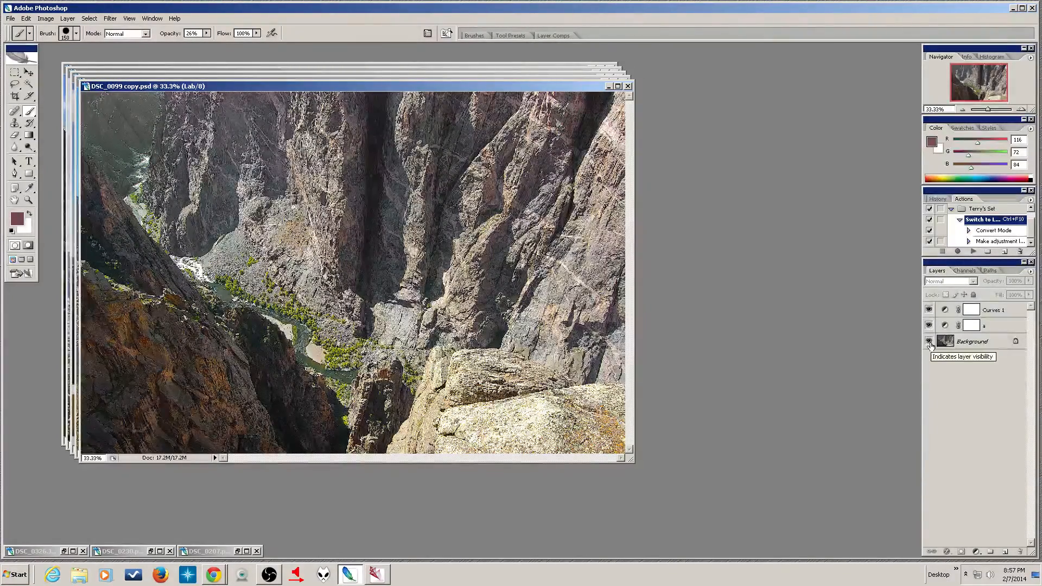
{"action": "left_click", "coordinate": [628, 87]}
{"action": "left_click", "coordinate": [528, 219]}
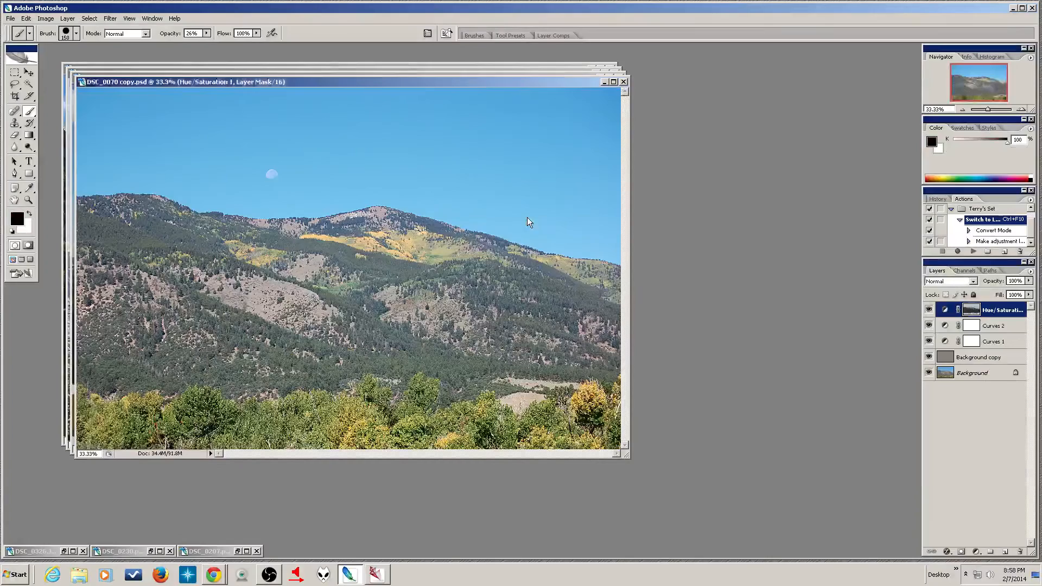
Hide every layer above the background in DSC_0070 copy.psd and check the image's colour mode
{"action": "left_click", "coordinate": [929, 311]}
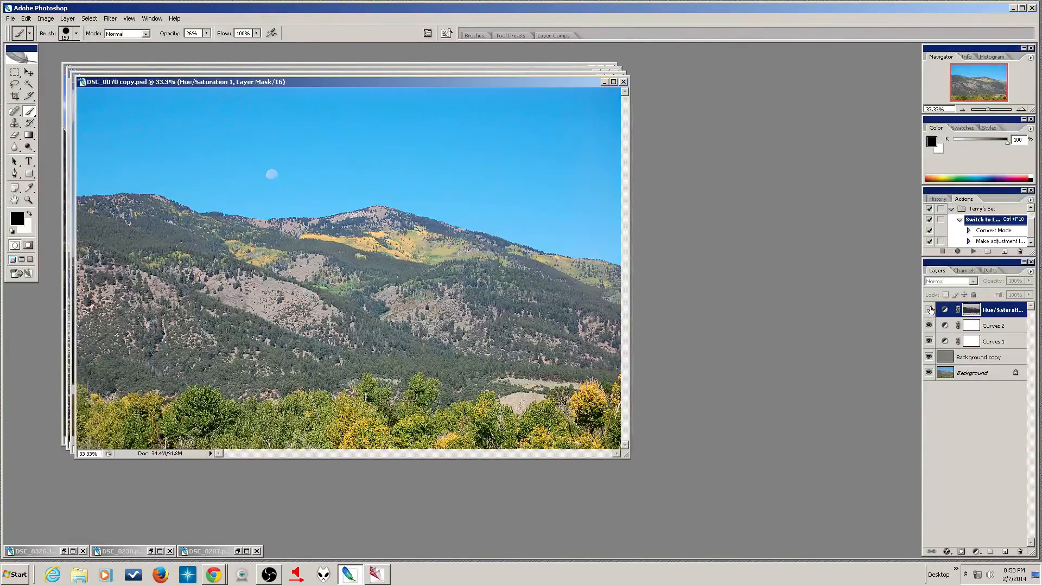
{"action": "left_click", "coordinate": [929, 326]}
{"action": "left_click", "coordinate": [929, 341]}
{"action": "left_click", "coordinate": [929, 358]}
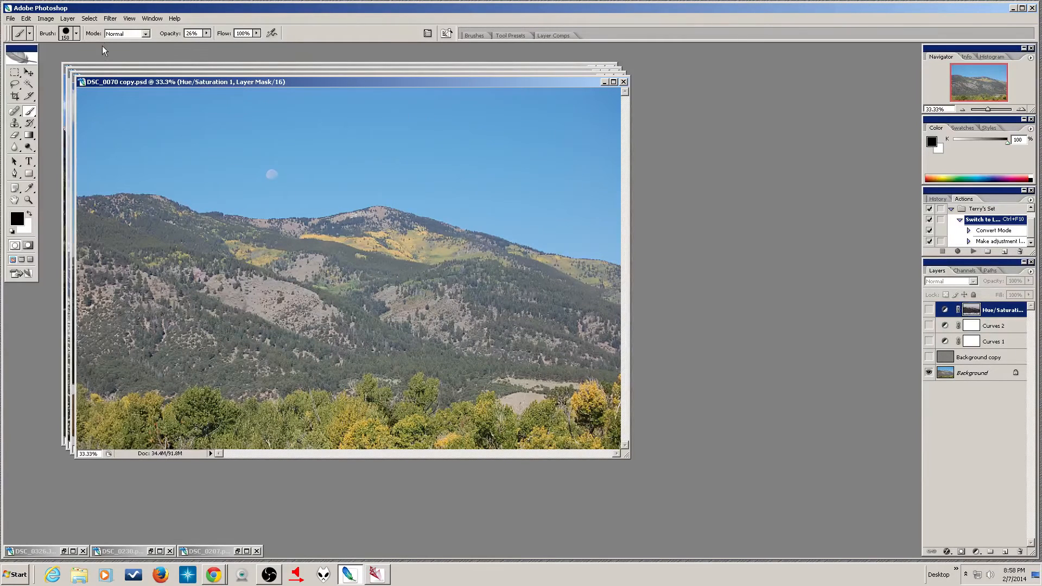
{"action": "left_click", "coordinate": [46, 19]}
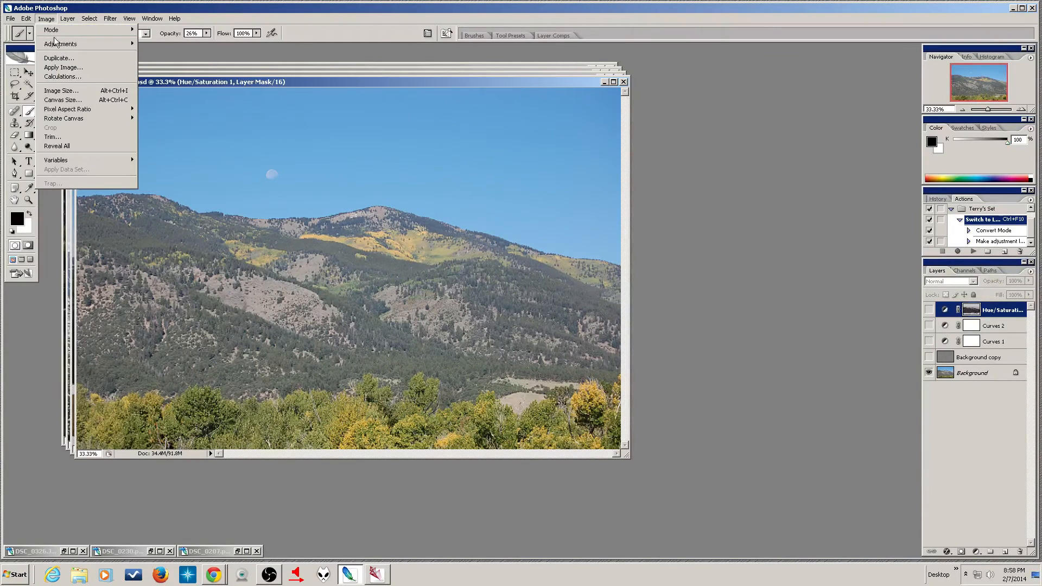
{"action": "mouse_move", "coordinate": [63, 33]}
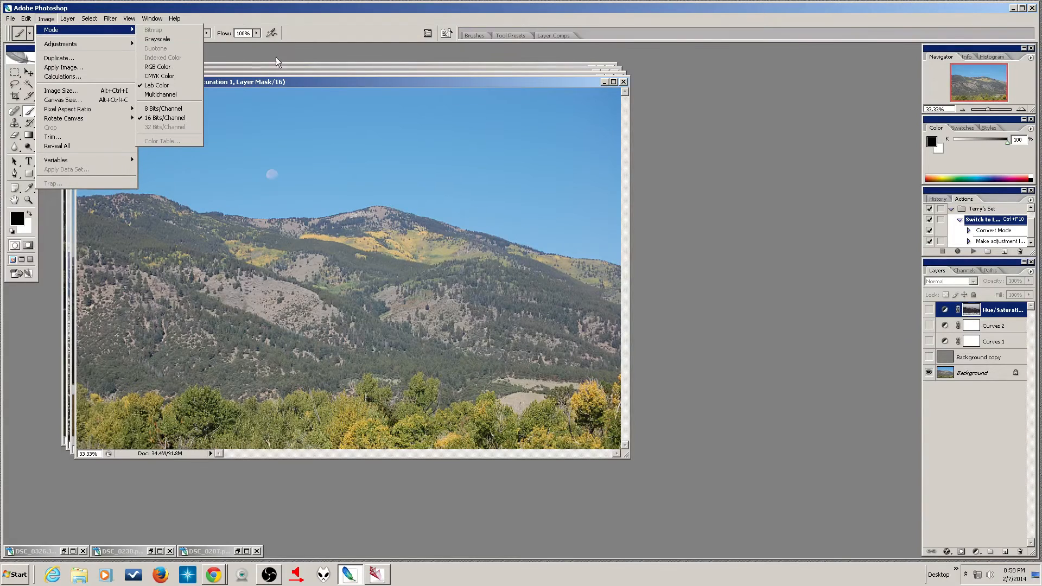
{"action": "left_click", "coordinate": [311, 81]}
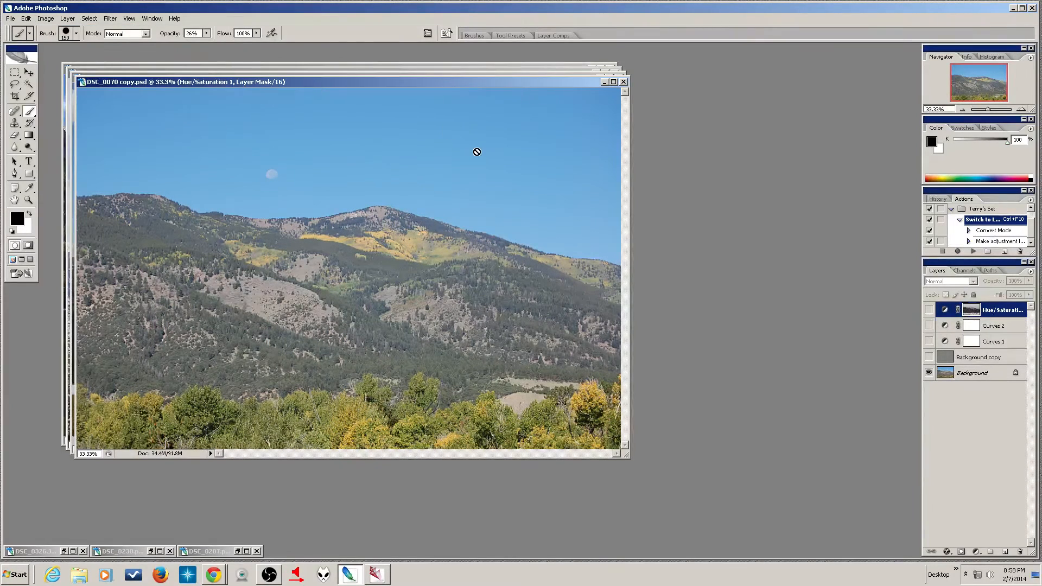
Show the Hue/Saturation 1 layer, compare the photo with and without it, and view its layer mask on its own
{"action": "left_click", "coordinate": [929, 309]}
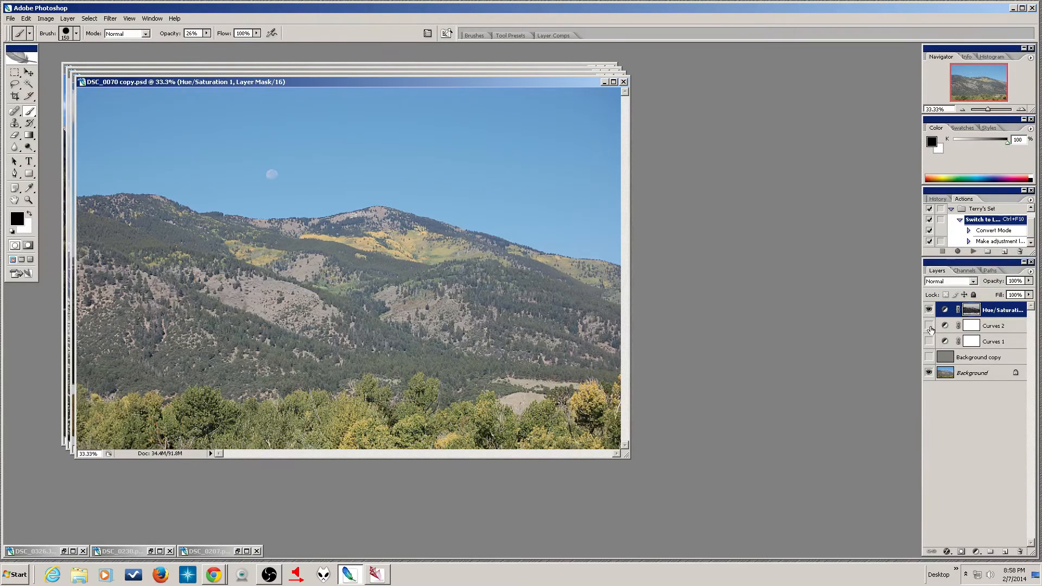
{"action": "left_click", "coordinate": [929, 310]}
{"action": "left_click", "coordinate": [929, 311]}
{"action": "left_click", "coordinate": [972, 312], "text": "alt"}
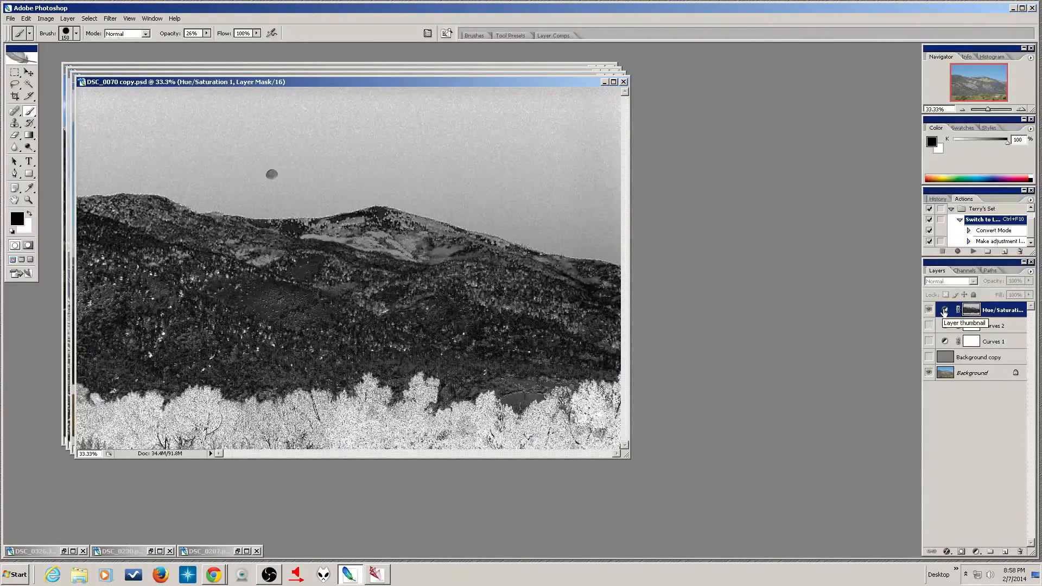
{"action": "left_click", "coordinate": [943, 312]}
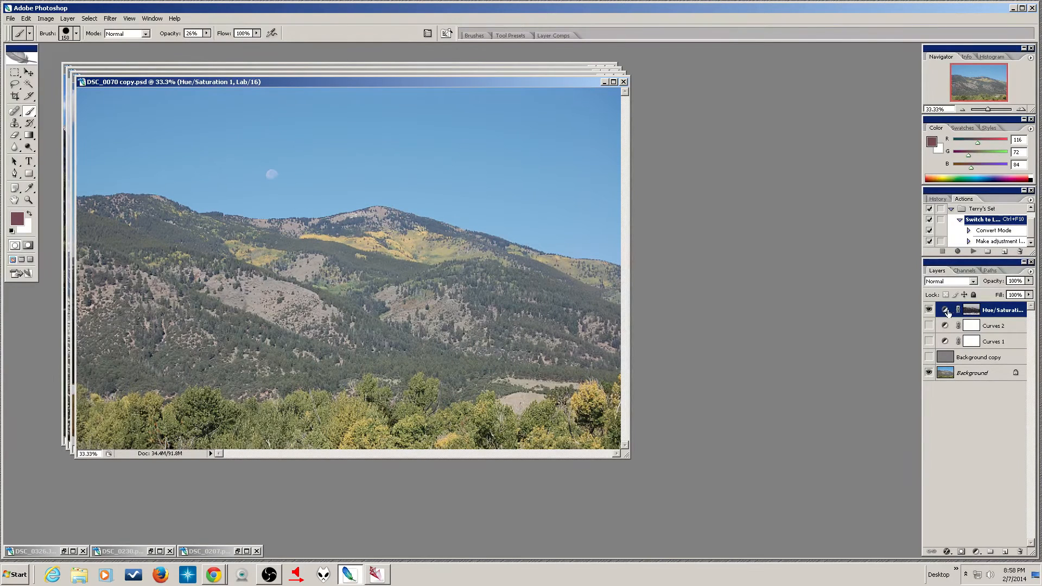
{"action": "left_click", "coordinate": [971, 310], "text": "alt"}
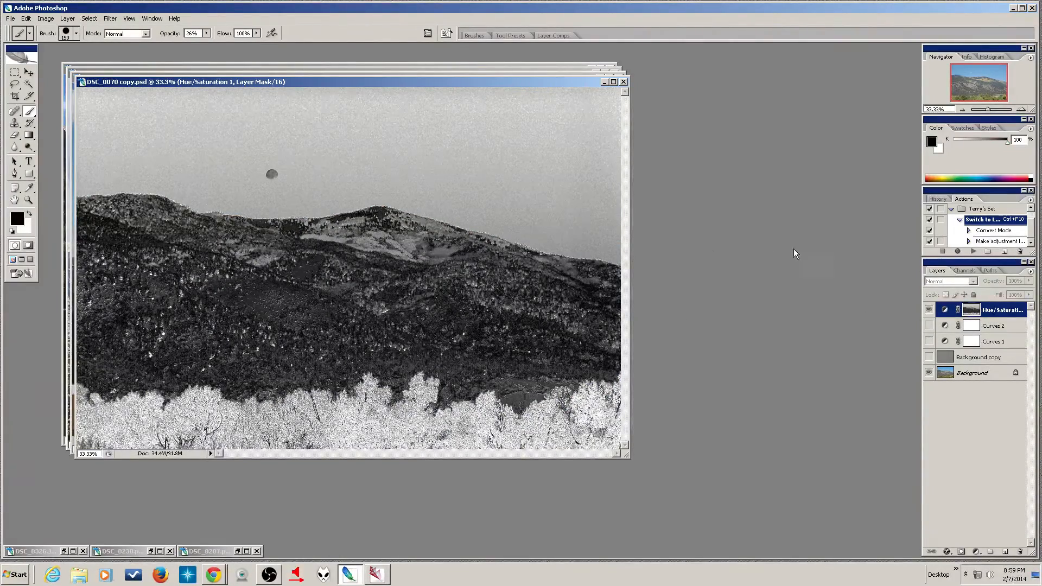
Open the Hue/Saturation 1 layer's settings and examine each colour range from Reds through Magentas
{"action": "double_click", "coordinate": [945, 313]}
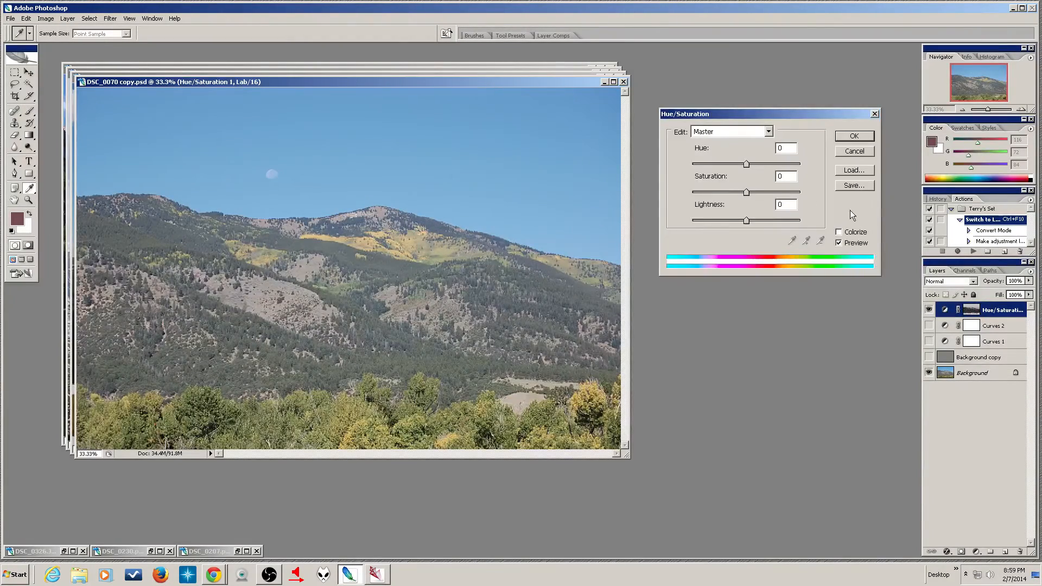
{"action": "left_click", "coordinate": [723, 138]}
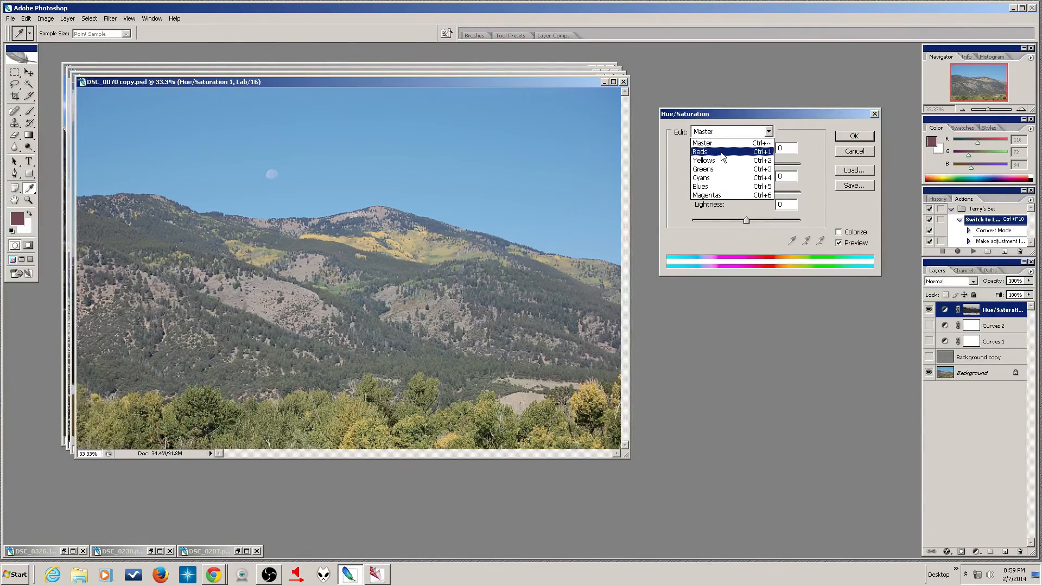
{"action": "left_click", "coordinate": [724, 152]}
{"action": "left_click", "coordinate": [729, 131]}
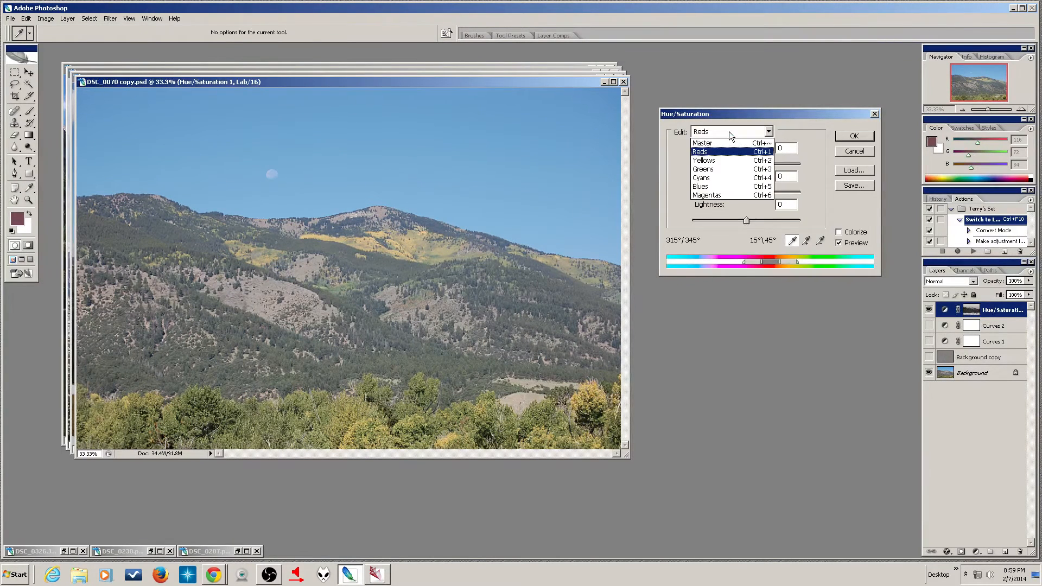
{"action": "key", "text": "Down"}
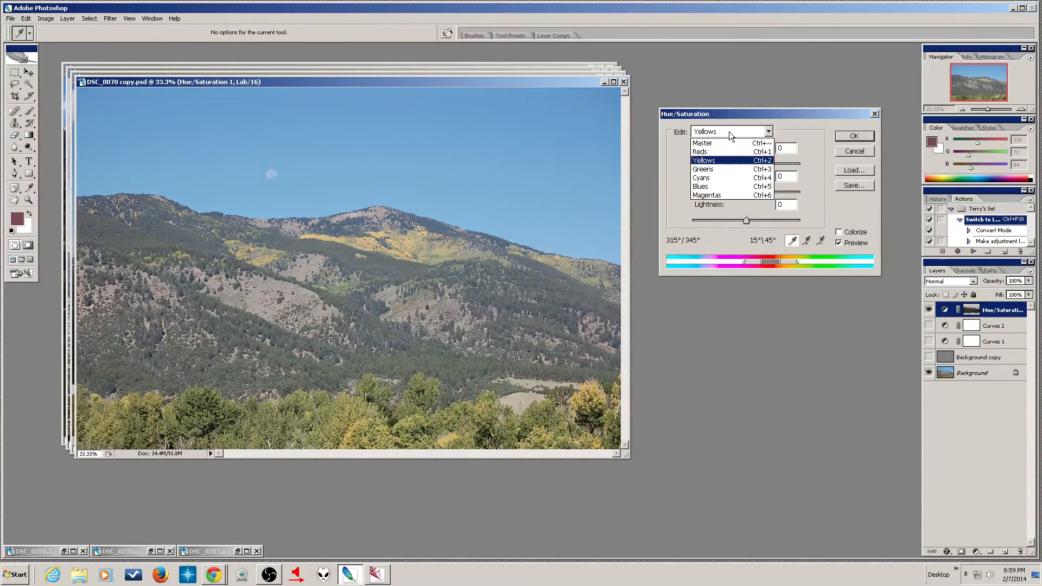
{"action": "key", "text": "Return"}
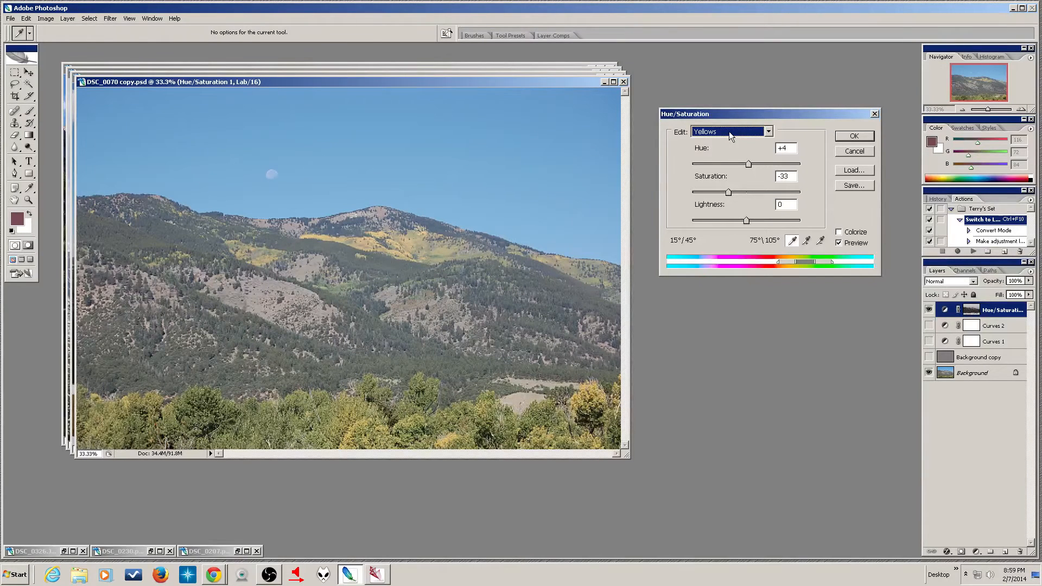
{"action": "key", "text": "Down"}
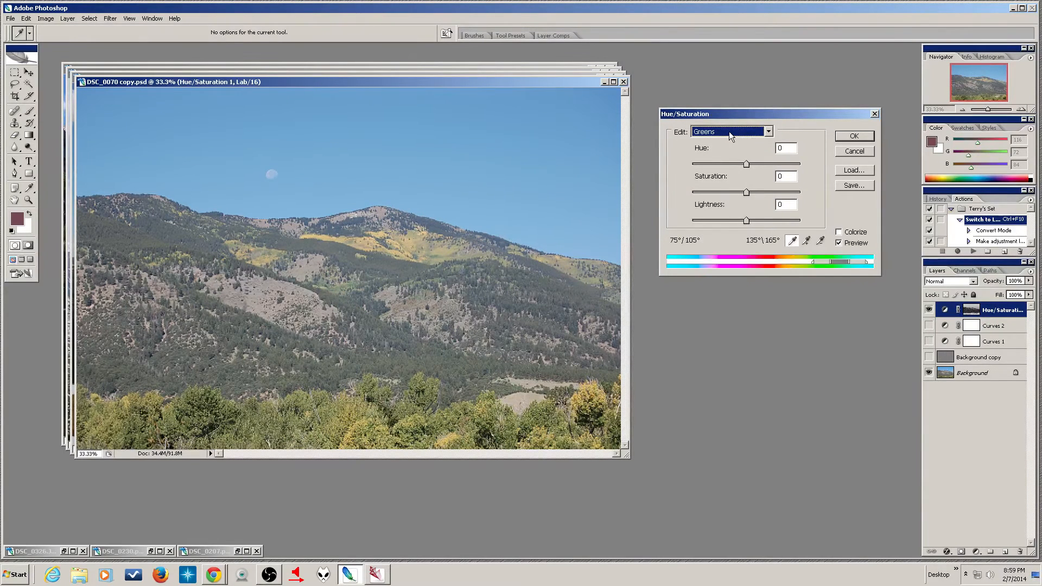
{"action": "key", "text": "Down"}
{"action": "key", "text": "Down"}
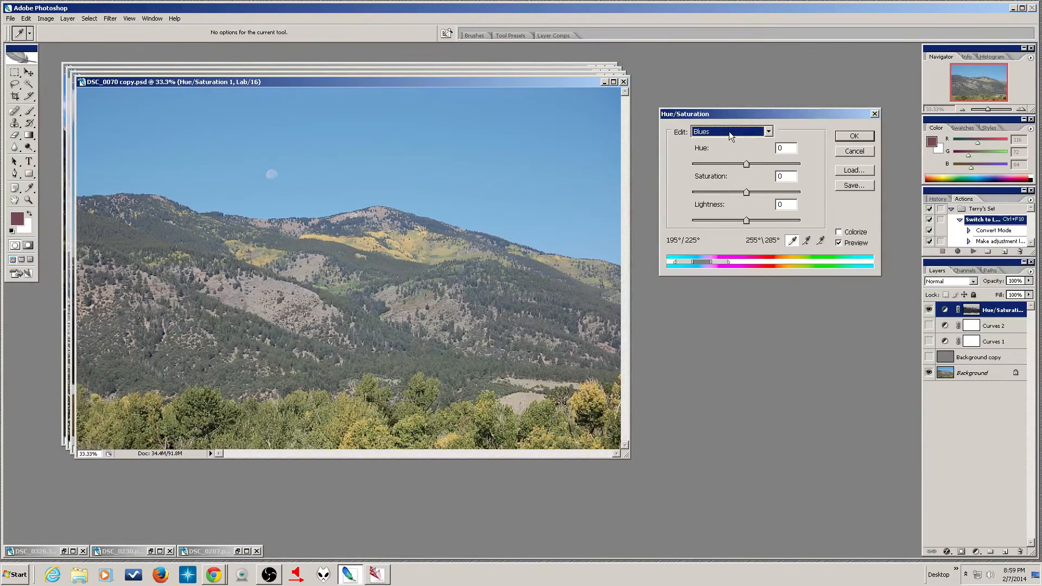
{"action": "key", "text": "Down"}
Review the Hue/Saturation colour ranges in reverse order back to Master, and close the settings without changes
{"action": "key", "text": "Up"}
{"action": "key", "text": "Up"}
{"action": "key", "text": "Up"}
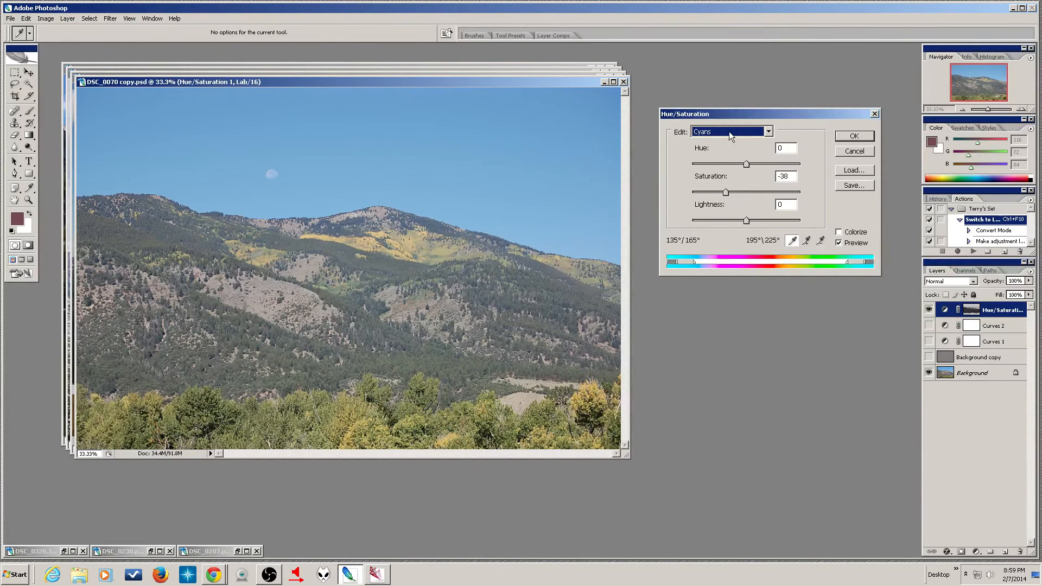
{"action": "key", "text": "Up"}
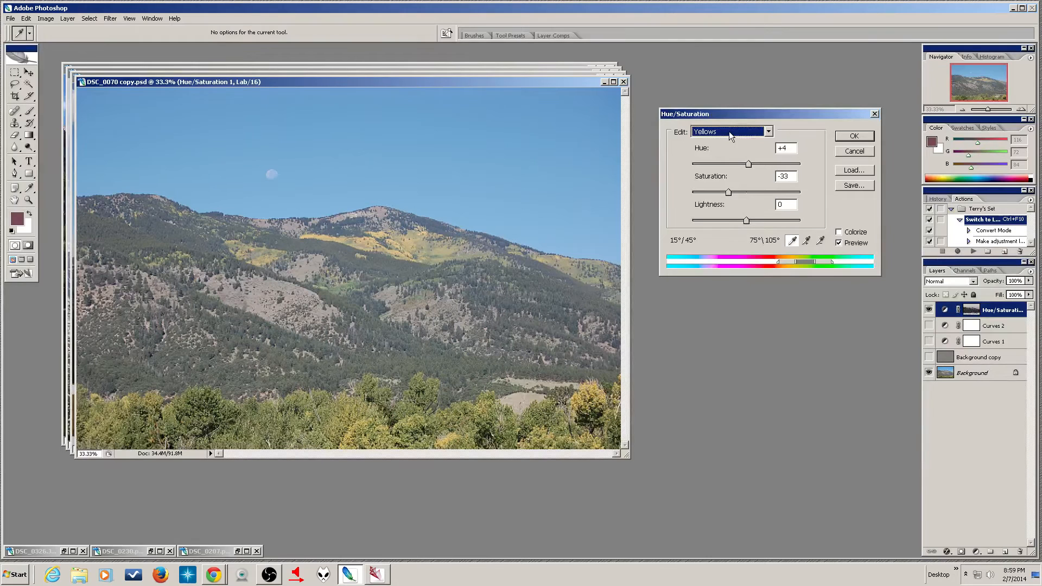
{"action": "key", "text": "Up"}
{"action": "key", "text": "Up"}
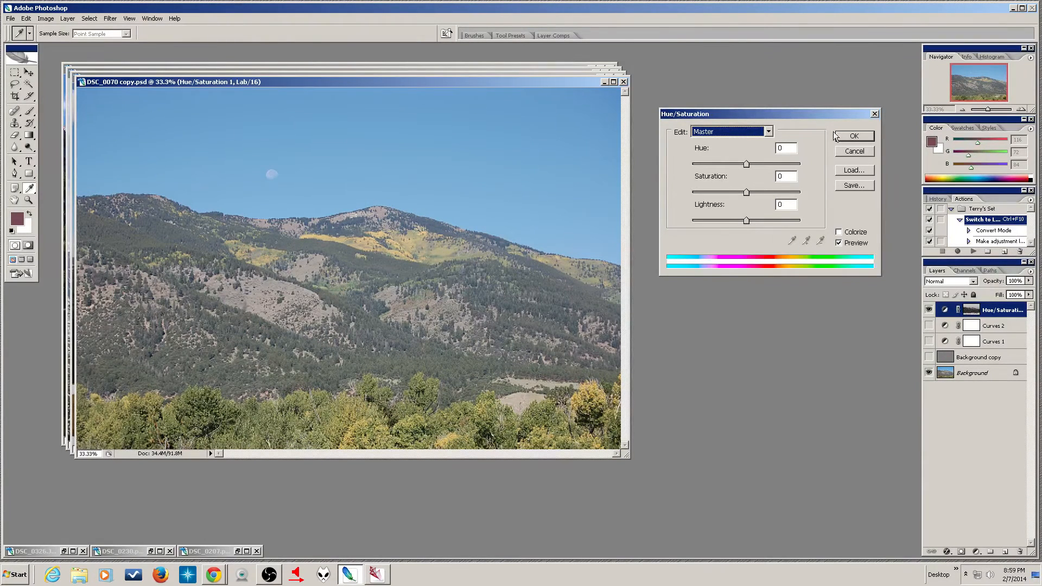
{"action": "left_click", "coordinate": [855, 150]}
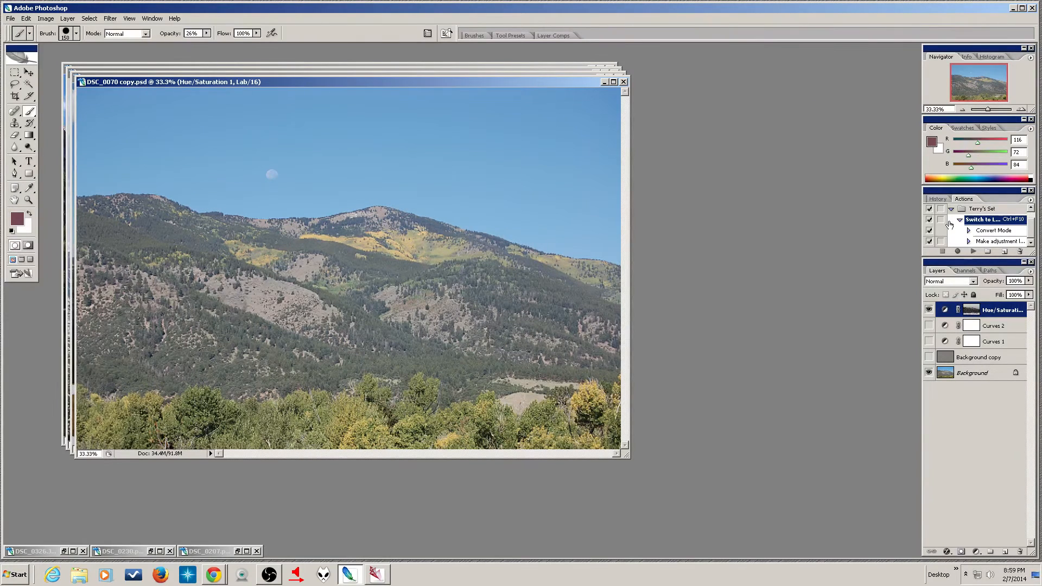
Compare the photo repeatedly with and without the Hue/Saturation 1 layer, leaving the layer visible
{"action": "left_click", "coordinate": [929, 310]}
{"action": "left_click", "coordinate": [930, 310]}
{"action": "left_click", "coordinate": [929, 310]}
{"action": "left_click", "coordinate": [929, 310]}
{"action": "left_click", "coordinate": [929, 310]}
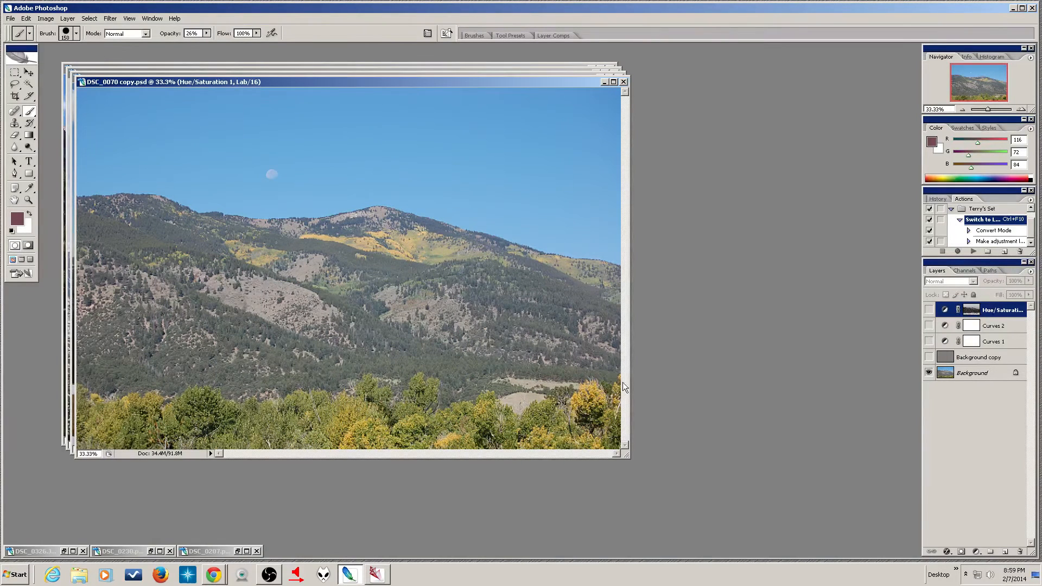
{"action": "left_click", "coordinate": [928, 313]}
{"action": "left_click", "coordinate": [928, 313]}
{"action": "left_click", "coordinate": [928, 313]}
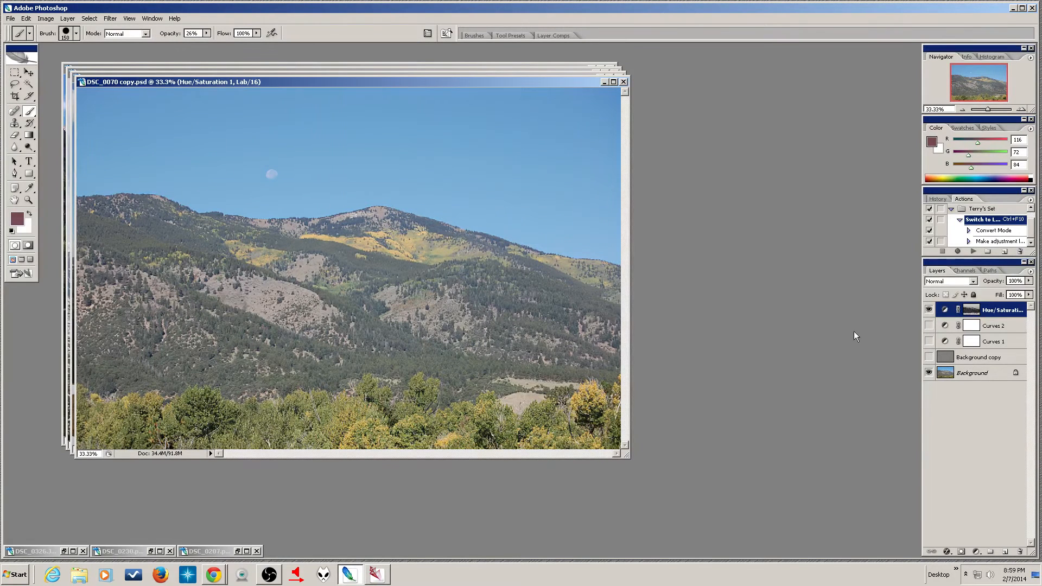
Show the Curves 2 layer and examine its Lightness, a and b channel curves
{"action": "left_click", "coordinate": [929, 327]}
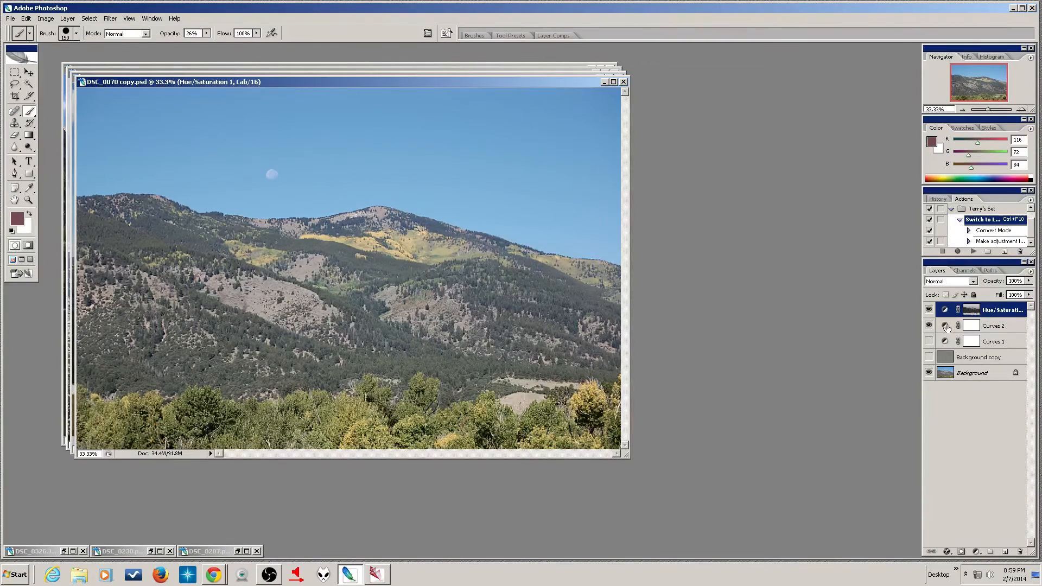
{"action": "double_click", "coordinate": [947, 328]}
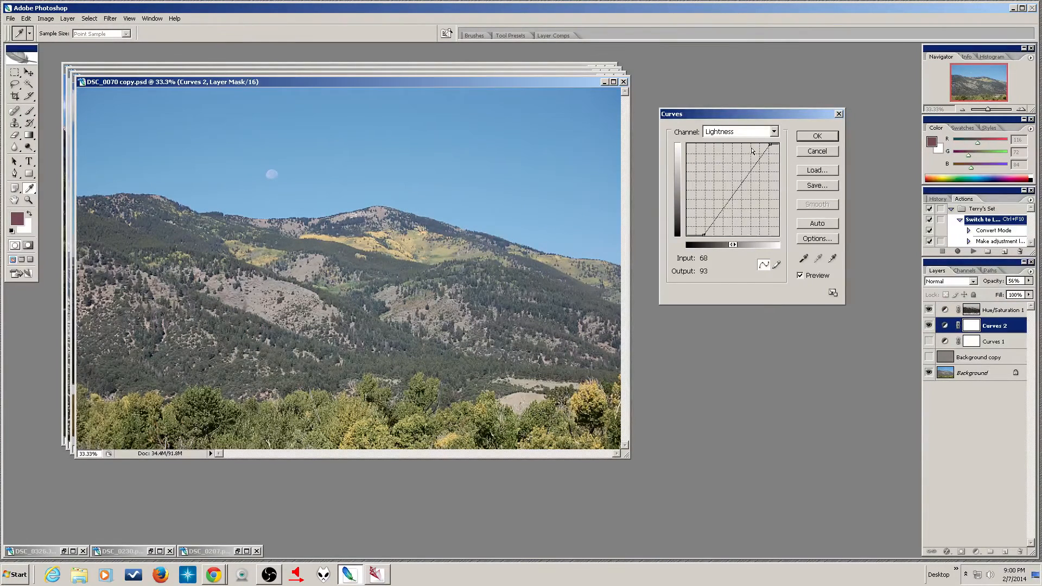
{"action": "left_click", "coordinate": [773, 132]}
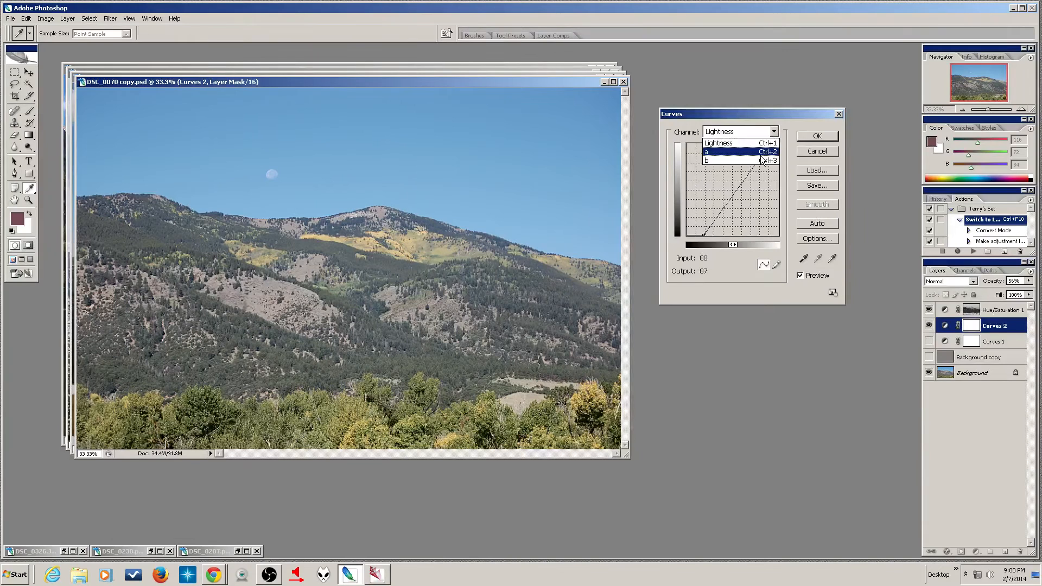
{"action": "left_click", "coordinate": [761, 155]}
{"action": "left_click", "coordinate": [761, 134]}
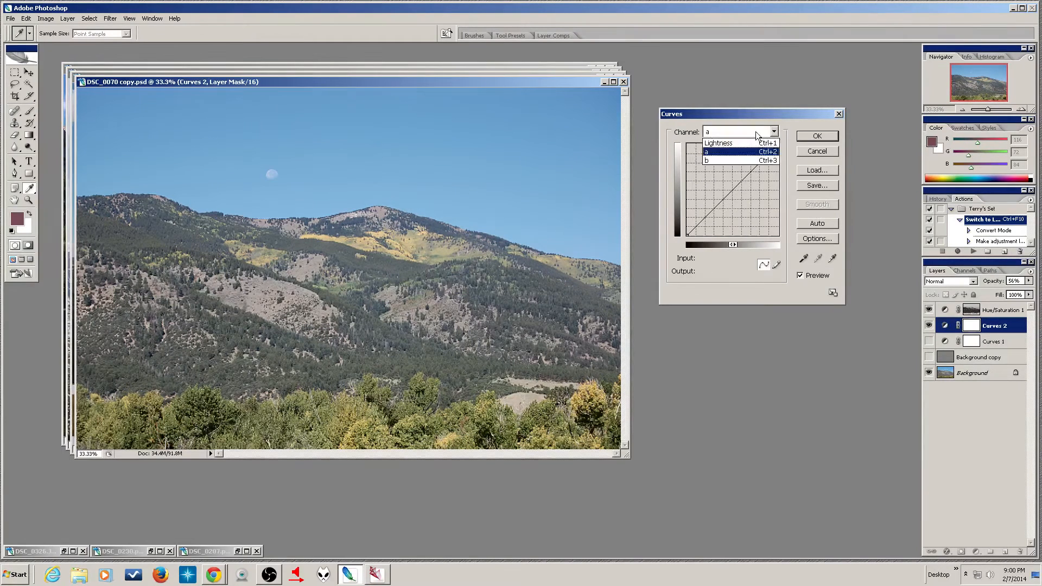
{"action": "left_click", "coordinate": [754, 161]}
{"action": "key", "text": "Return"}
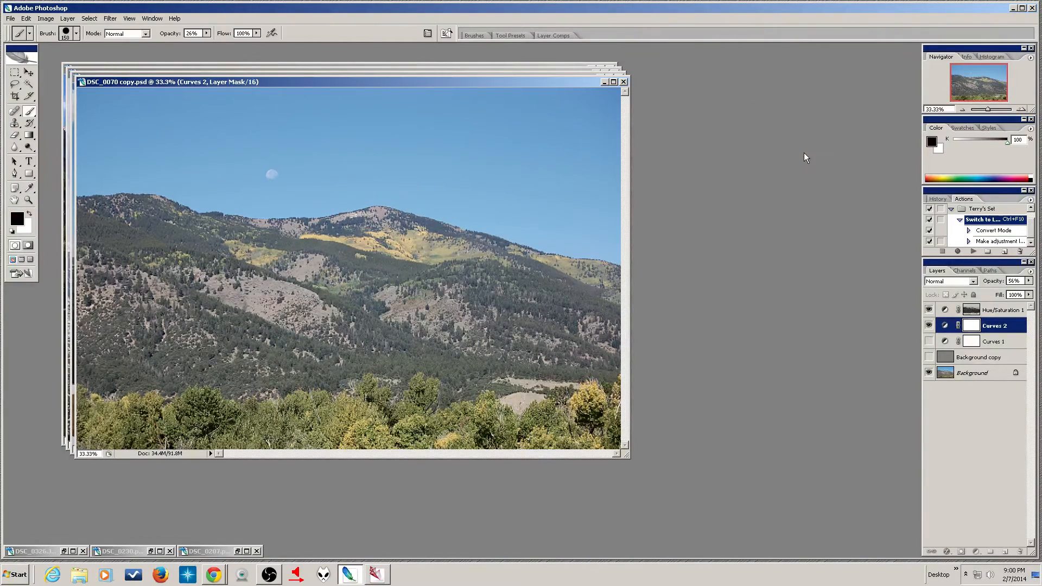
Hide Curves 2, show Curves 1, and examine its Lightness, a and b channel curves, closing them without changes
{"action": "left_click", "coordinate": [929, 326]}
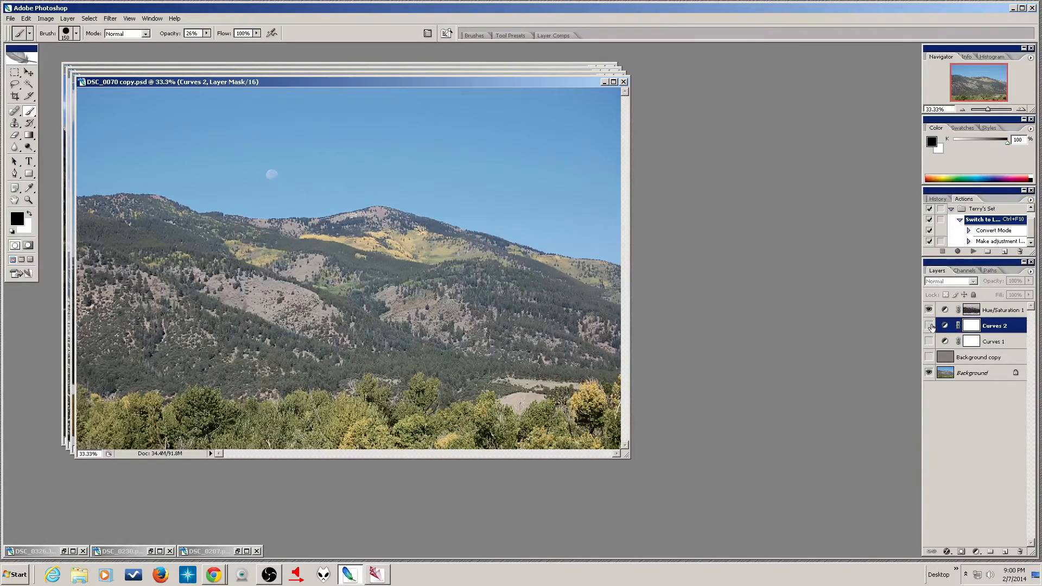
{"action": "left_click", "coordinate": [930, 341]}
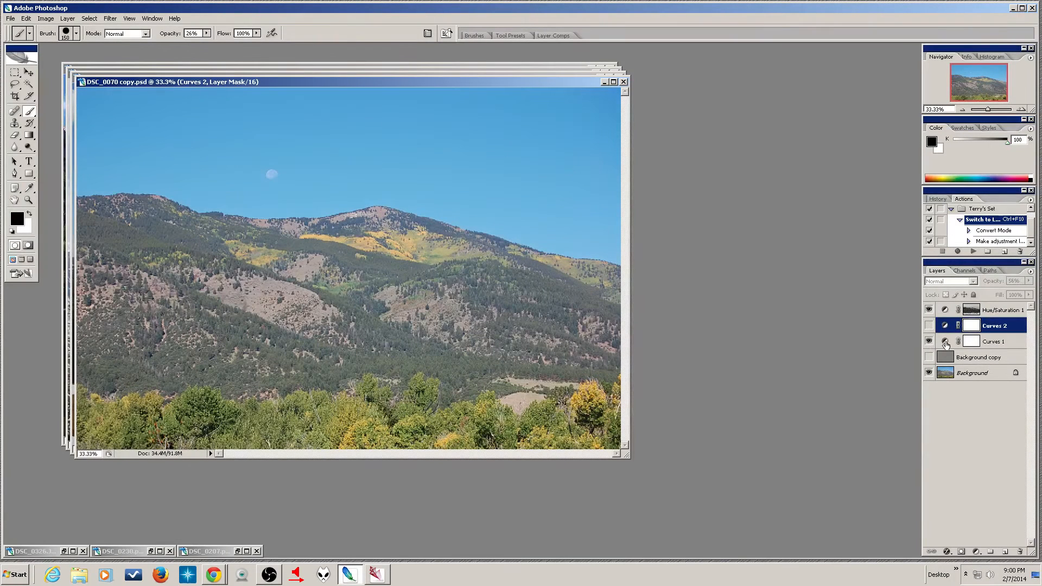
{"action": "double_click", "coordinate": [945, 341]}
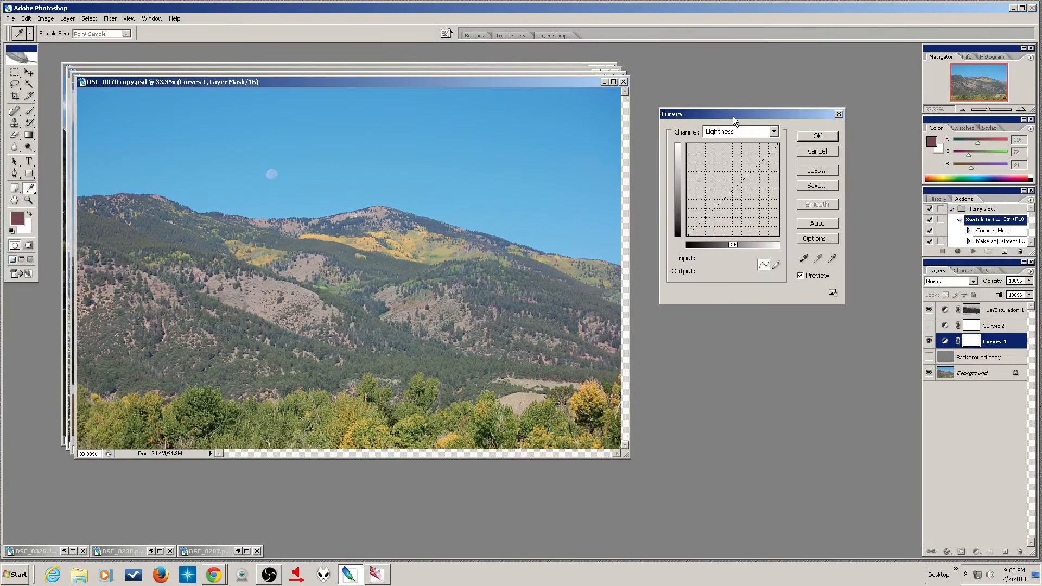
{"action": "left_click", "coordinate": [745, 133]}
{"action": "left_click", "coordinate": [742, 148]}
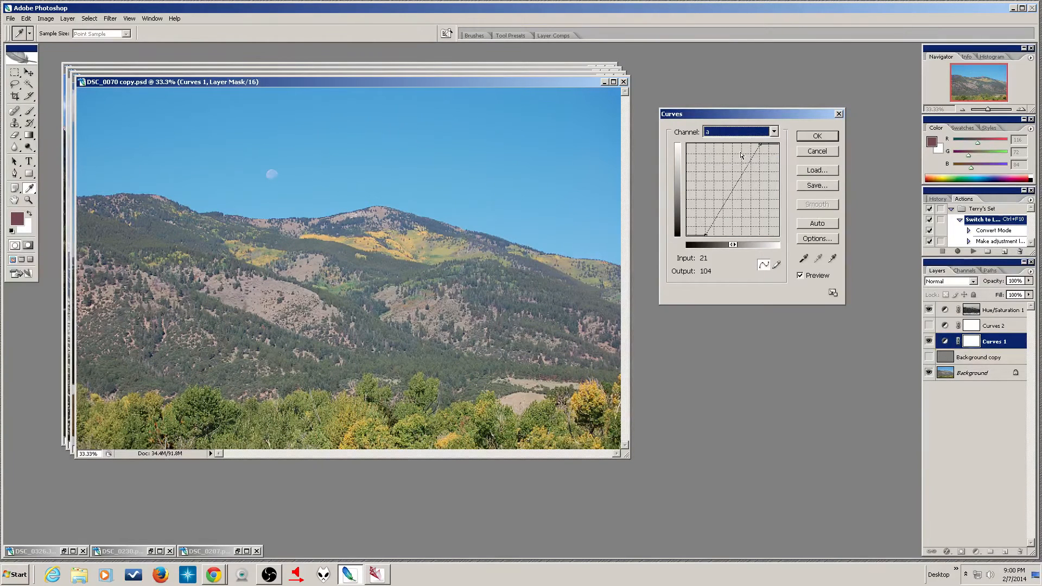
{"action": "left_click", "coordinate": [747, 132]}
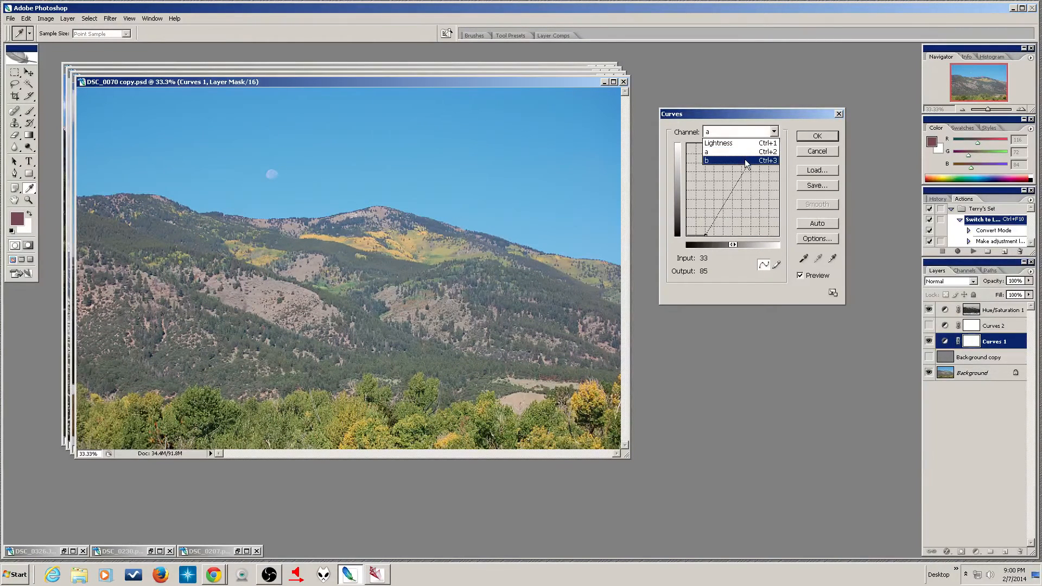
{"action": "left_click", "coordinate": [745, 159]}
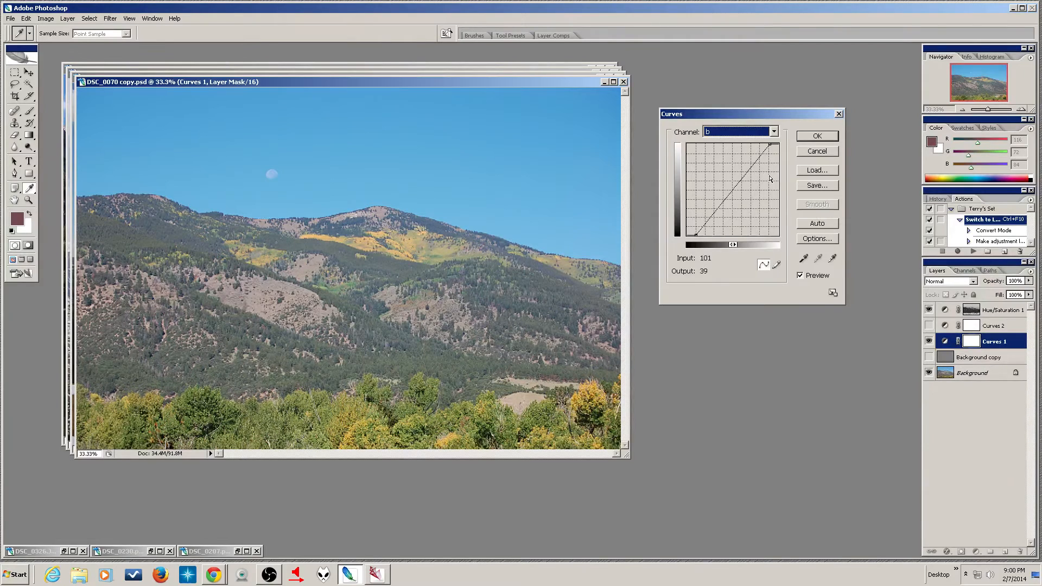
{"action": "left_click", "coordinate": [774, 132]}
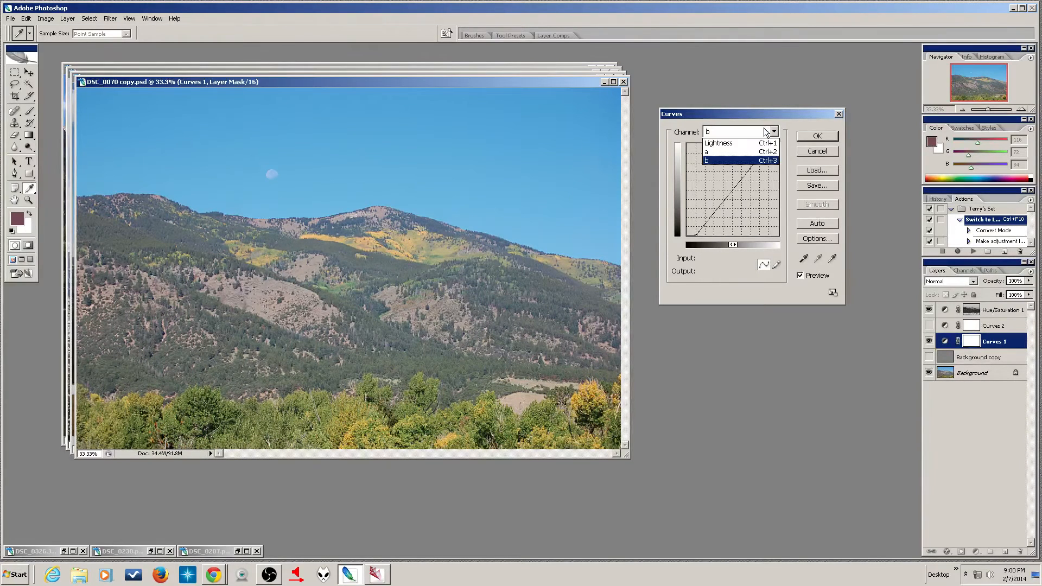
{"action": "left_click", "coordinate": [753, 152]}
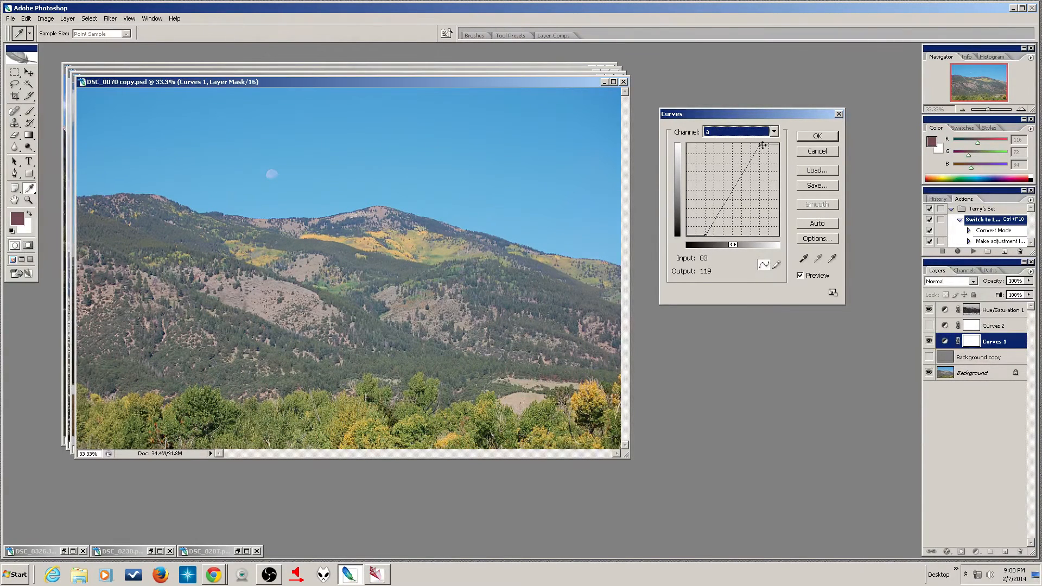
{"action": "left_click", "coordinate": [784, 121]}
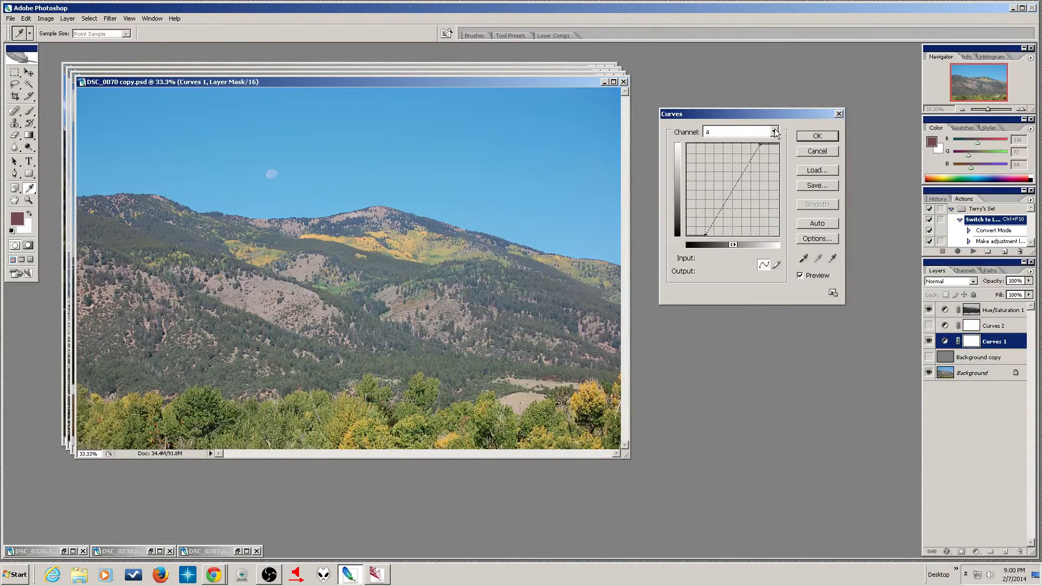
{"action": "left_click", "coordinate": [811, 152]}
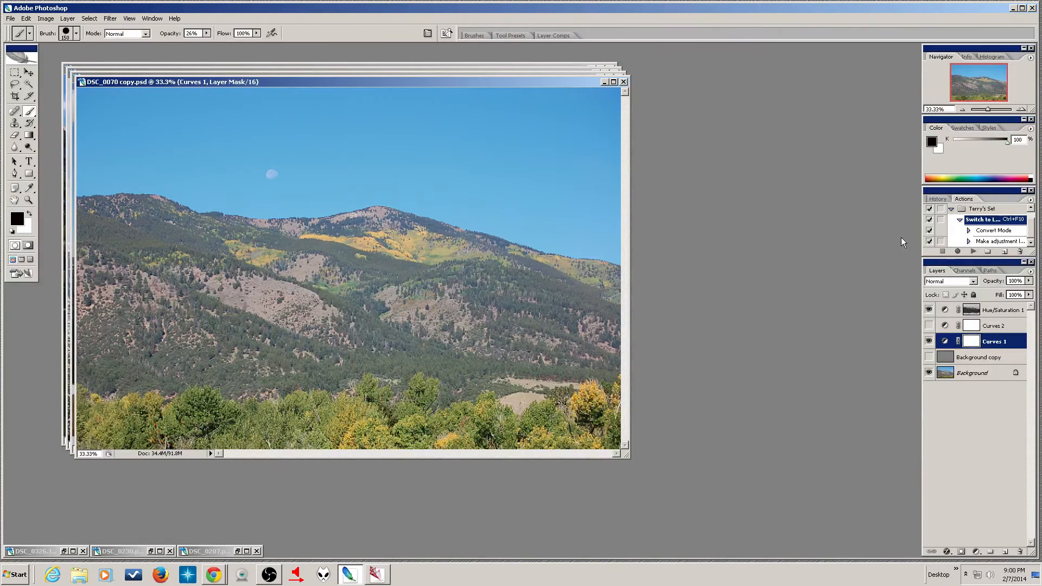
Compare the photo repeatedly with and without the Curves 1 layer, leaving the layer visible
{"action": "left_click", "coordinate": [930, 341]}
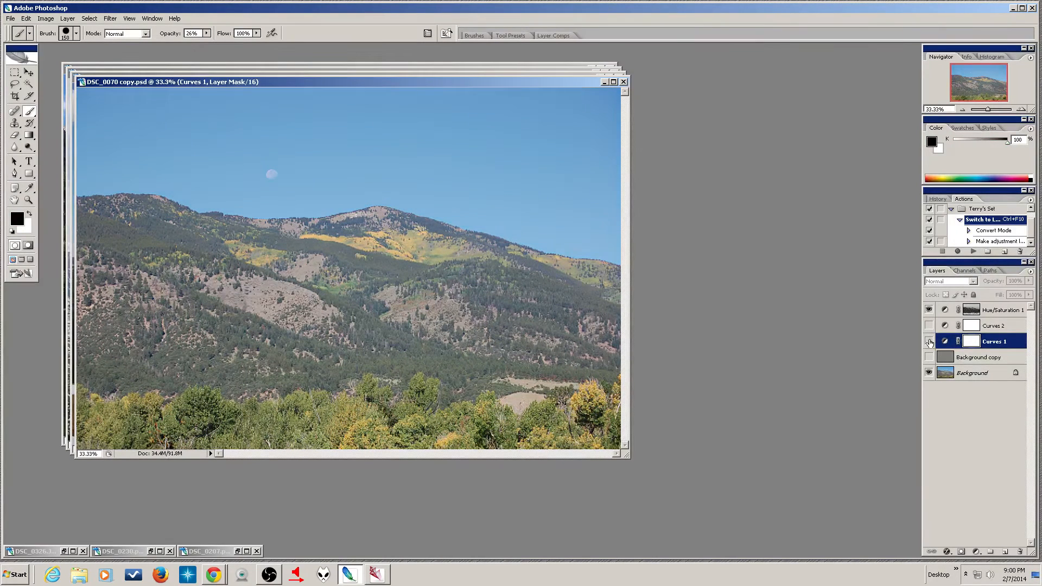
{"action": "left_click", "coordinate": [929, 341]}
{"action": "left_click", "coordinate": [930, 341]}
{"action": "left_click", "coordinate": [930, 341]}
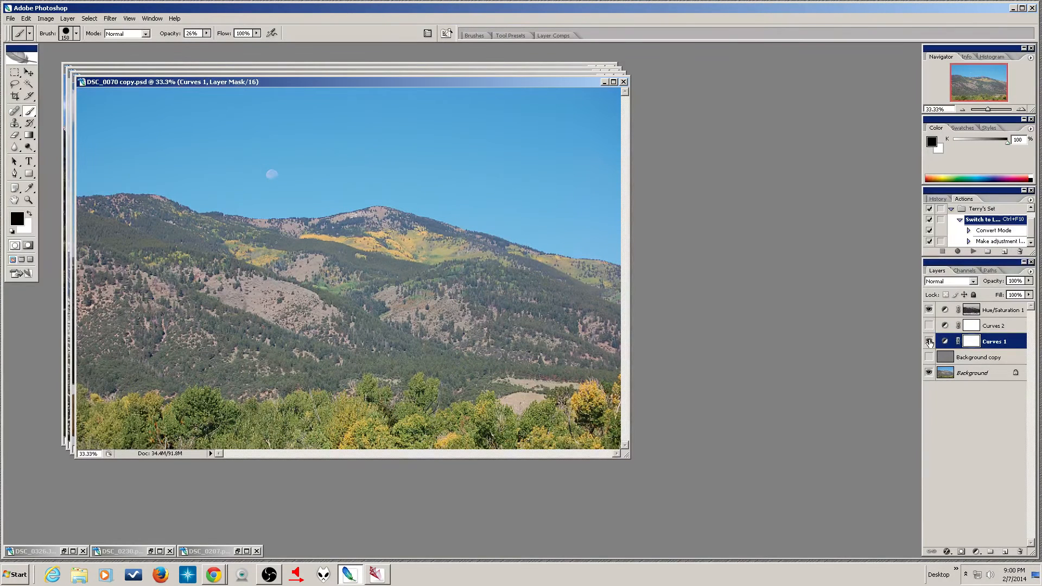
{"action": "left_click", "coordinate": [929, 341]}
{"action": "left_click", "coordinate": [930, 341]}
{"action": "left_click", "coordinate": [930, 341]}
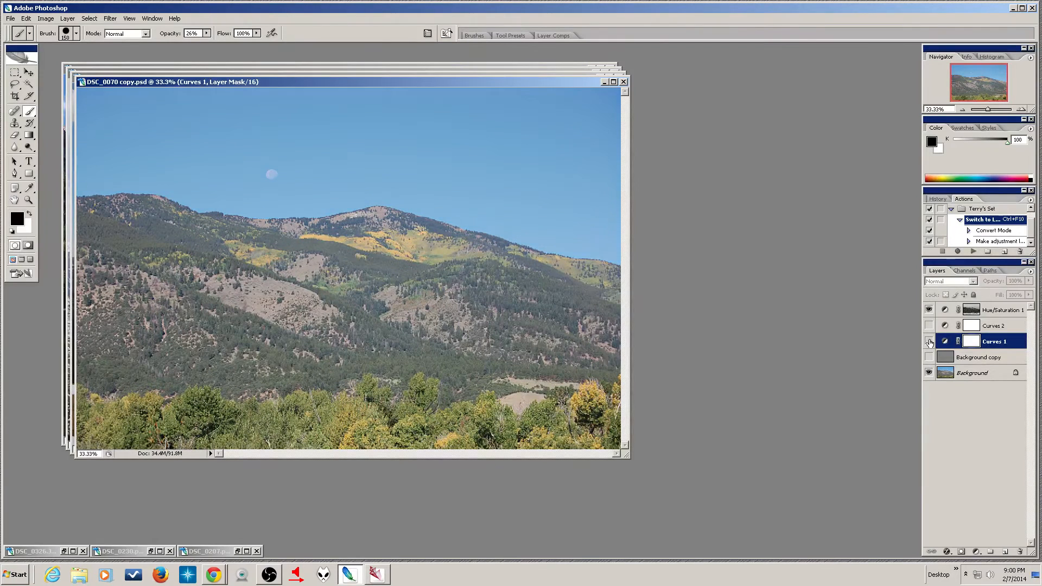
{"action": "left_click", "coordinate": [930, 341]}
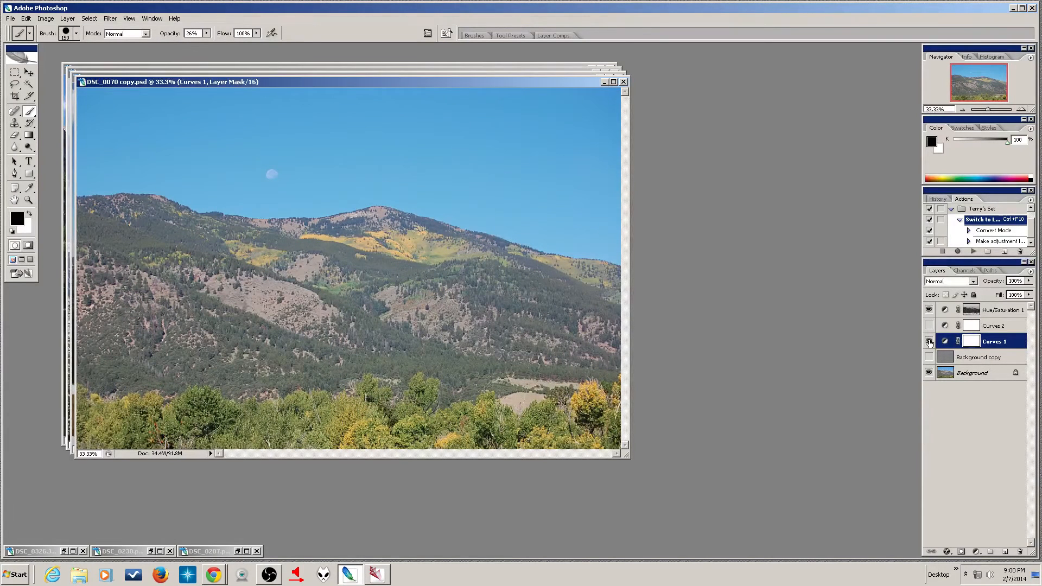
{"action": "left_click", "coordinate": [929, 341]}
{"action": "left_click", "coordinate": [930, 341]}
{"action": "left_click", "coordinate": [930, 341]}
{"action": "left_click", "coordinate": [930, 341]}
Compare the photo with and without the Hue/Saturation 1 layer, and leave both it and Curves 2 visible
{"action": "left_click", "coordinate": [929, 310]}
{"action": "left_click", "coordinate": [929, 310]}
{"action": "left_click", "coordinate": [930, 310]}
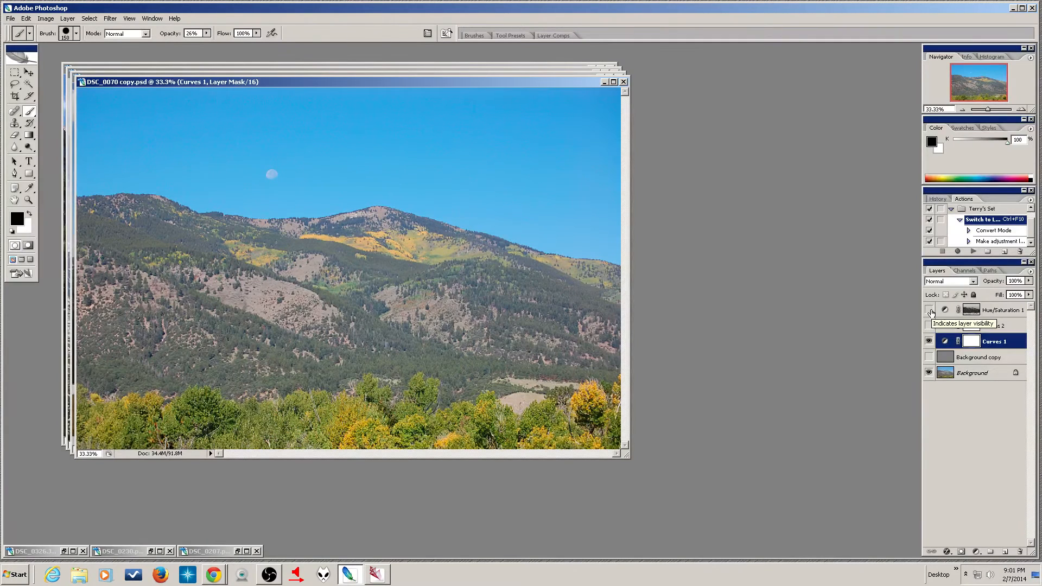
{"action": "left_click", "coordinate": [930, 310]}
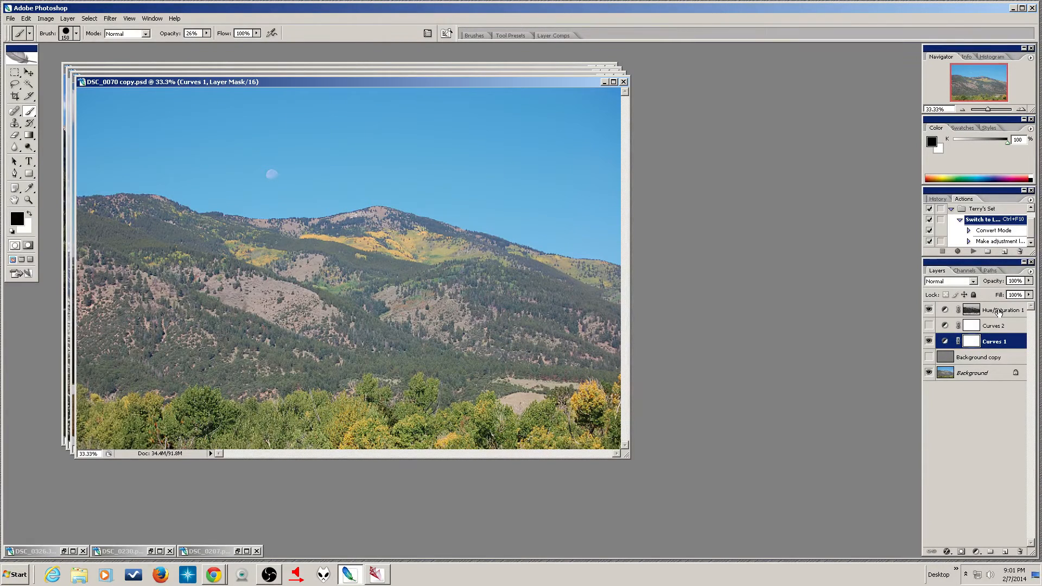
{"action": "left_click", "coordinate": [930, 326]}
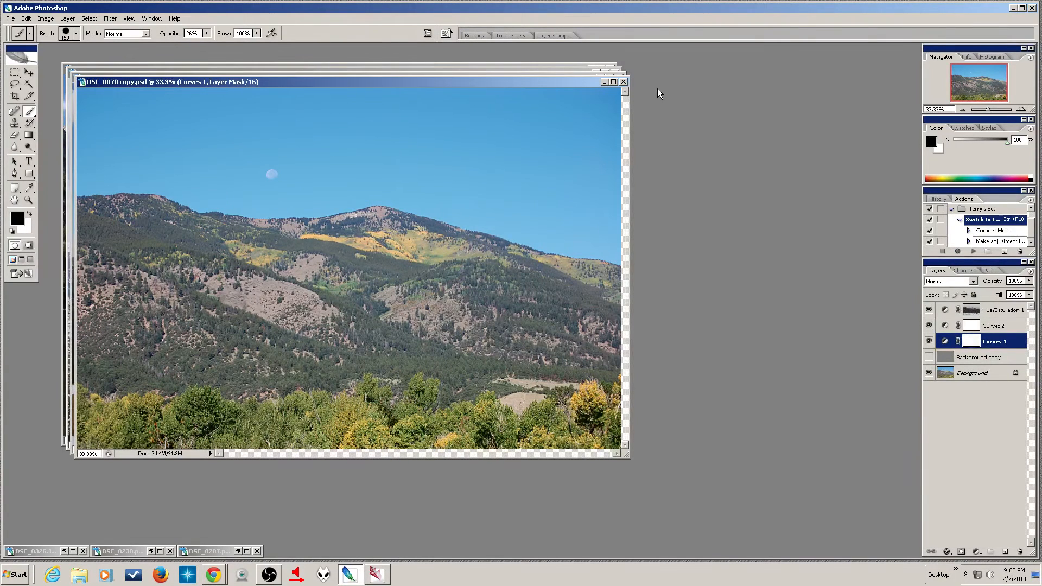
Close DSC_0070 copy.psd without saving and convert DSC_0066.JPG to Lab Color mode
{"action": "left_click", "coordinate": [623, 82]}
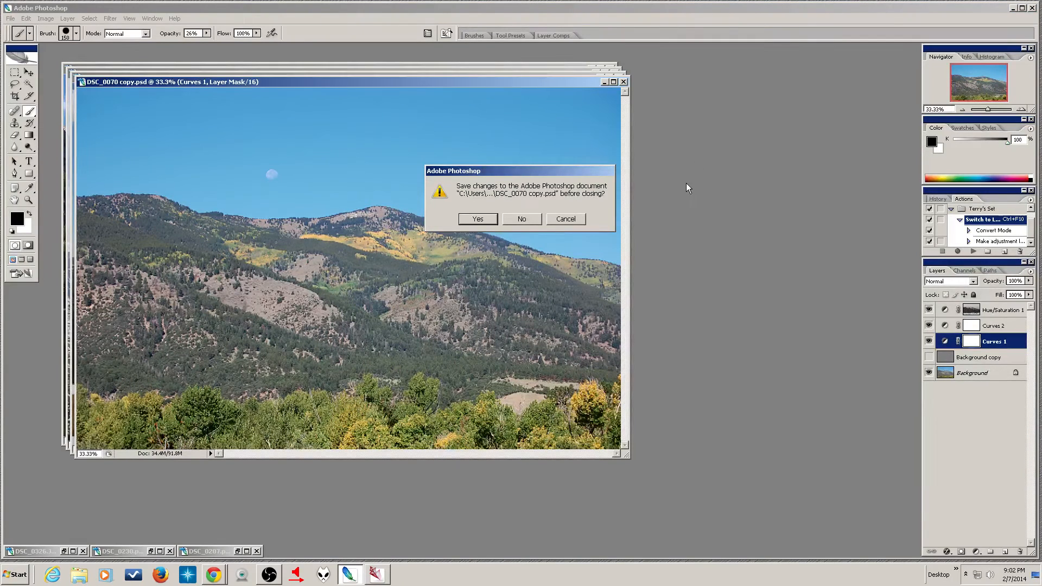
{"action": "left_click", "coordinate": [522, 218]}
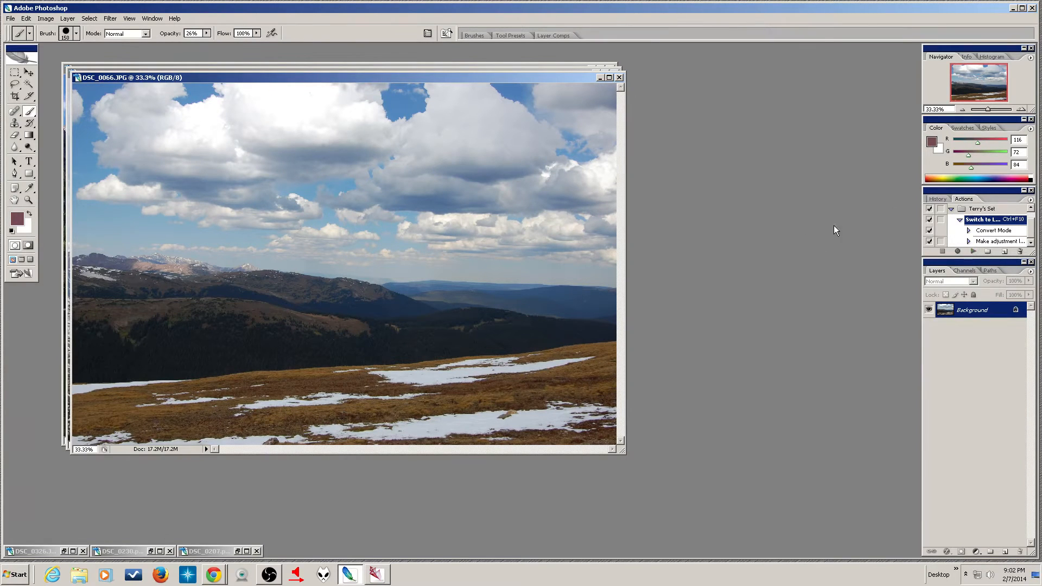
{"action": "left_click", "coordinate": [45, 20]}
{"action": "mouse_move", "coordinate": [52, 31]}
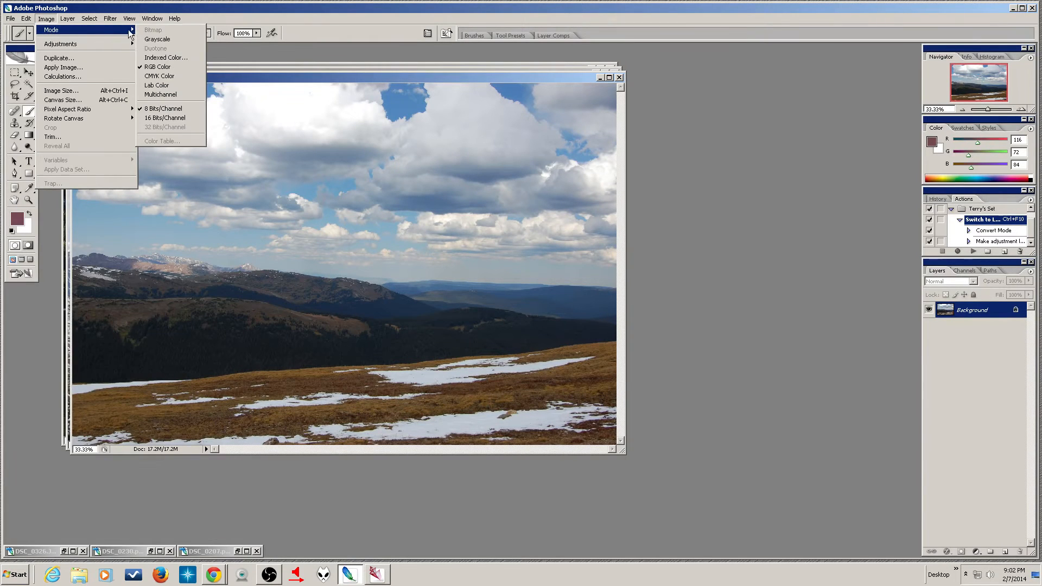
{"action": "left_click", "coordinate": [158, 85]}
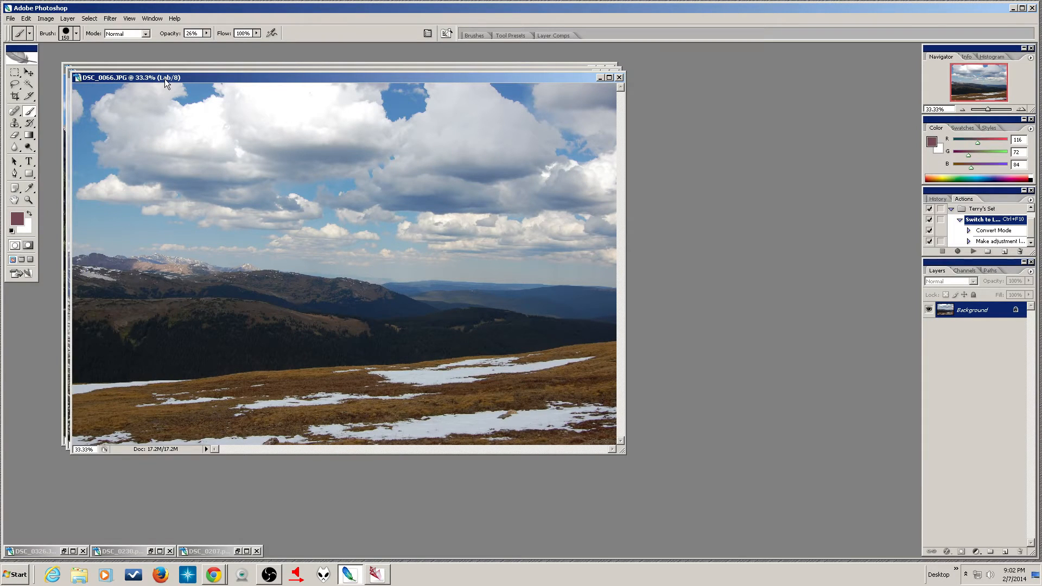
Examine the Save for Web JPEG settings for DSC_0066.JPG and leave without saving
{"action": "left_click", "coordinate": [11, 18]}
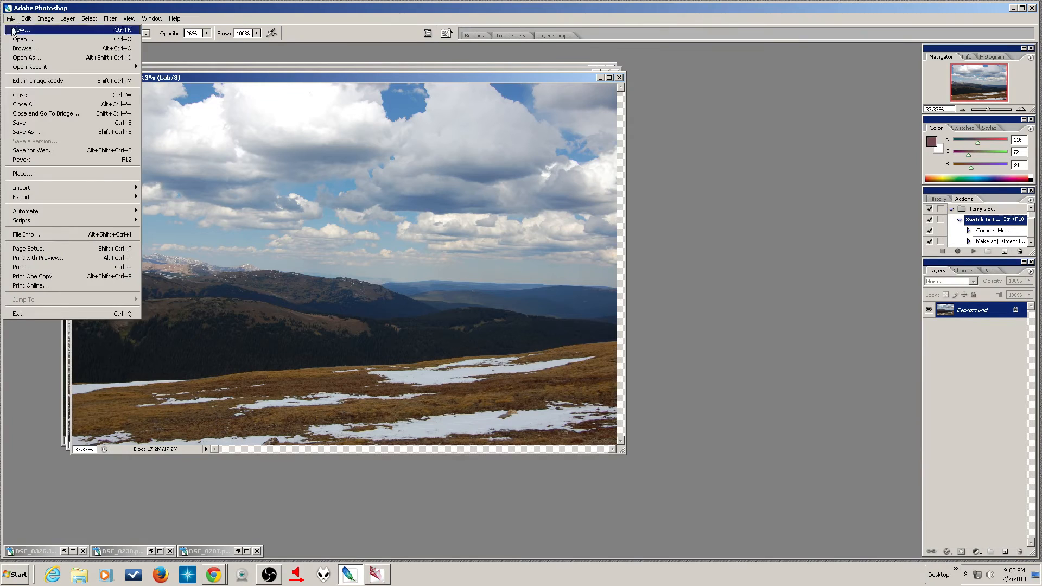
{"action": "left_click", "coordinate": [34, 150]}
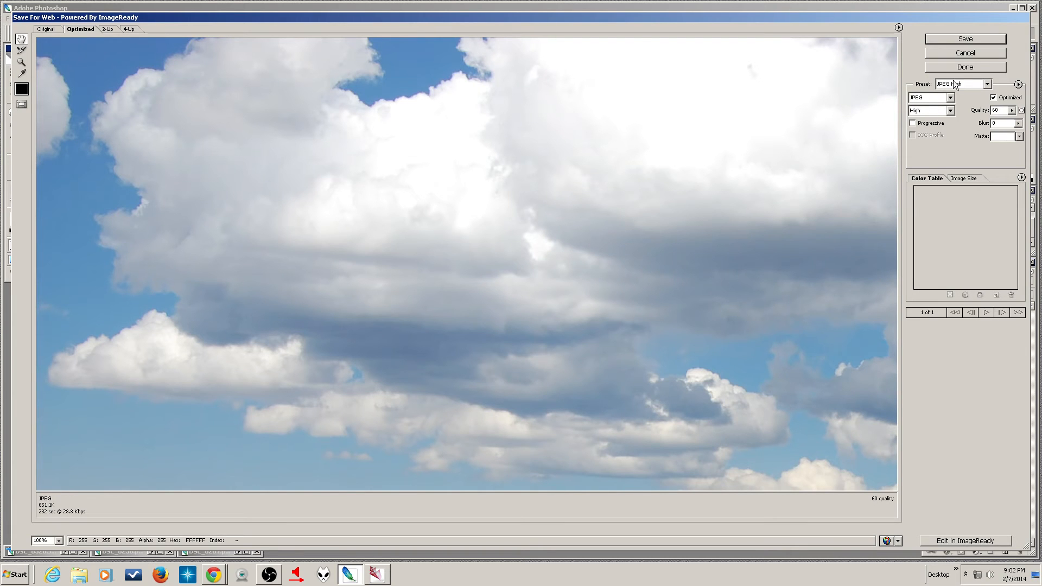
{"action": "left_click", "coordinate": [959, 54]}
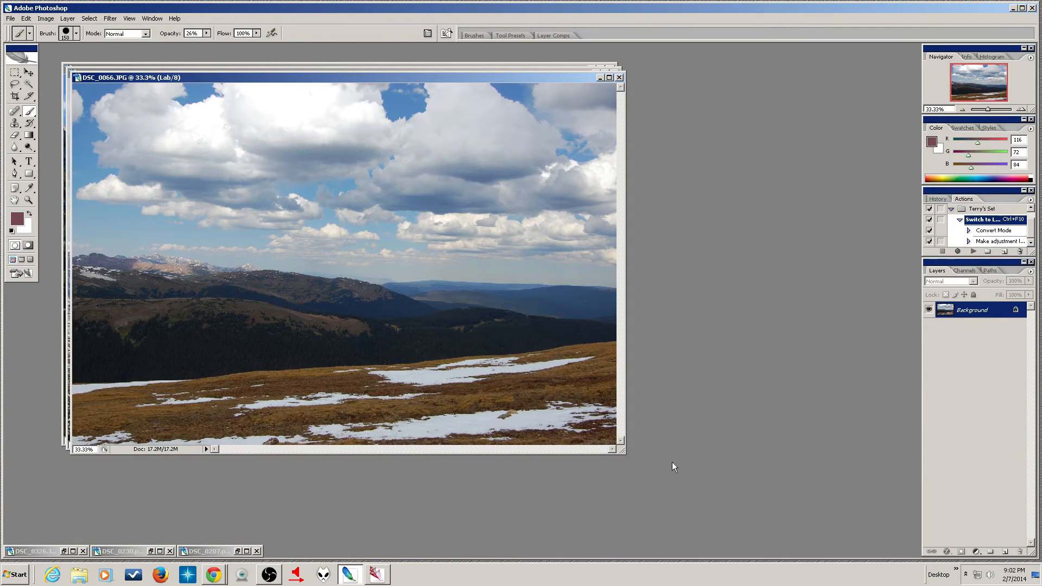
Add a Curves adjustment layer and steepen its b channel by moving both endpoints inward, the upper one to input 78, output 127
{"action": "left_click", "coordinate": [977, 552]}
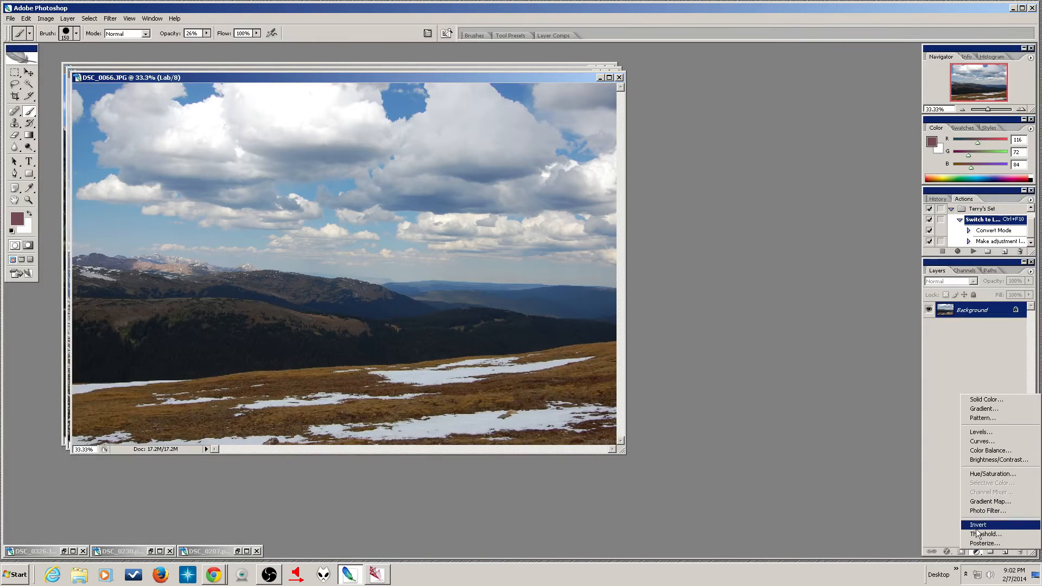
{"action": "left_click", "coordinate": [980, 441]}
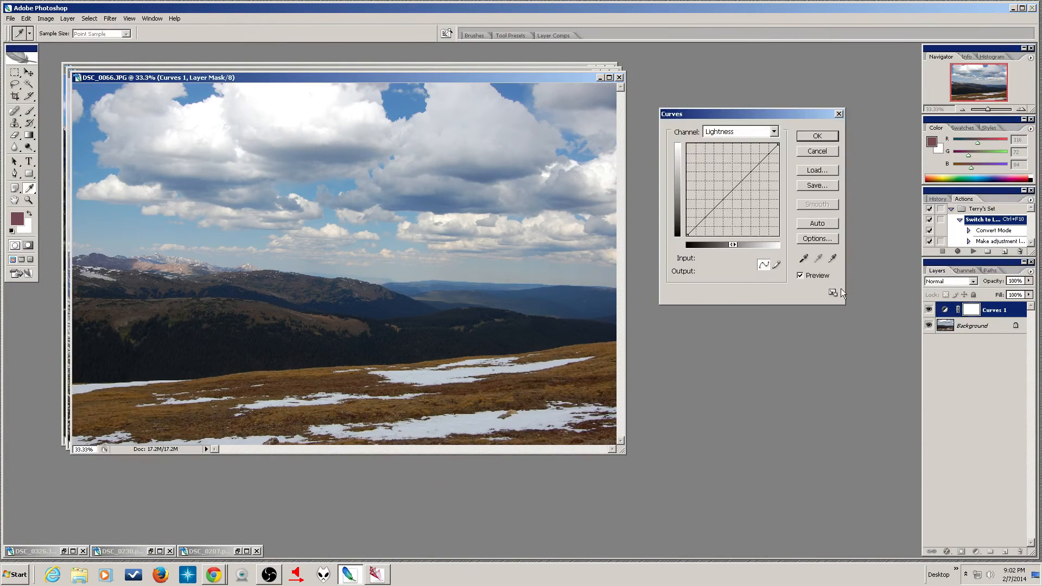
{"action": "left_click", "coordinate": [761, 132]}
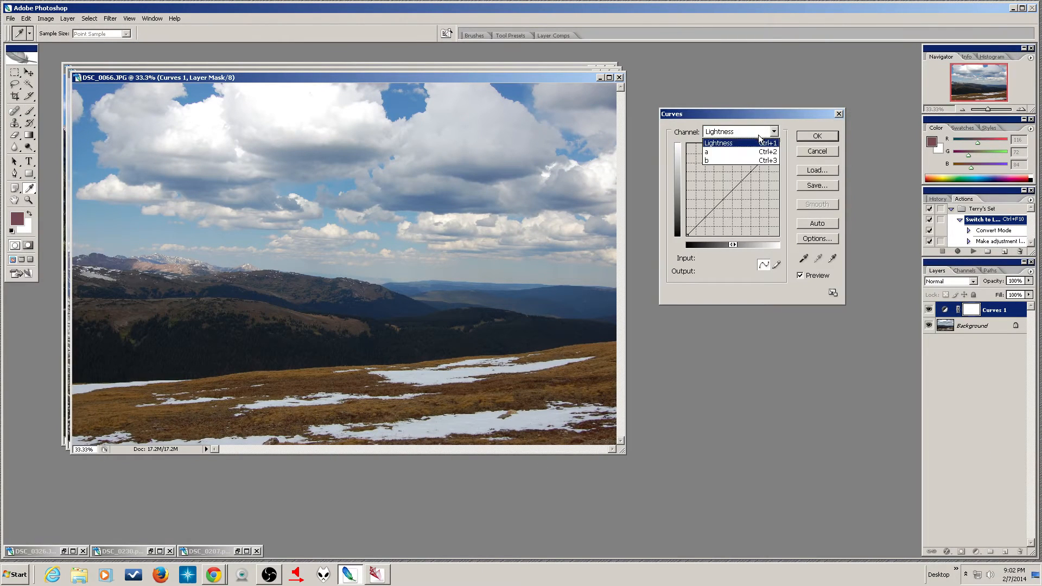
{"action": "left_click", "coordinate": [744, 161]}
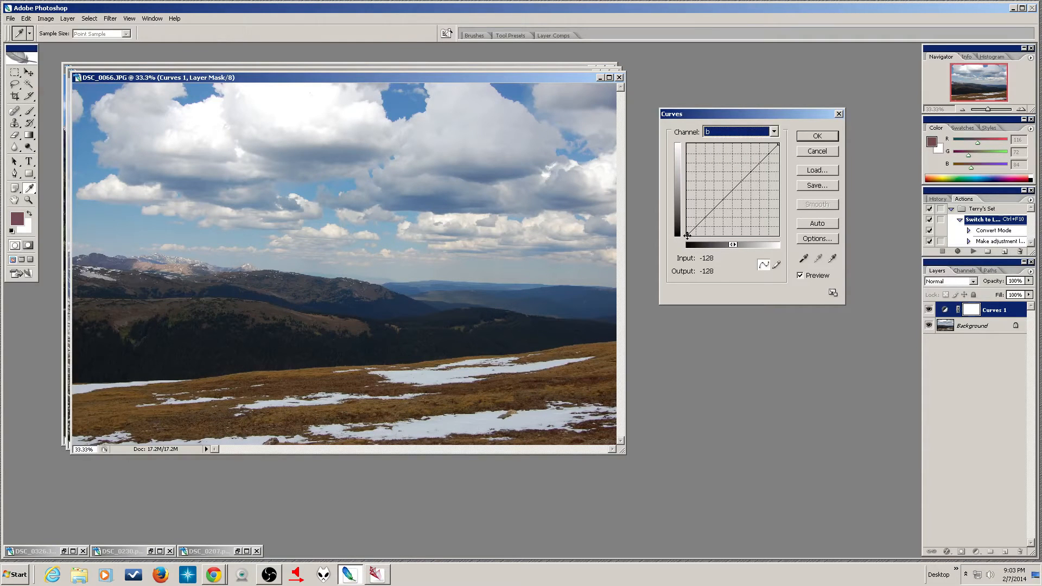
{"action": "left_click_drag", "start_coordinate": [688, 234], "coordinate": [707, 245]}
{"action": "left_click_drag", "start_coordinate": [779, 143], "coordinate": [762, 143]}
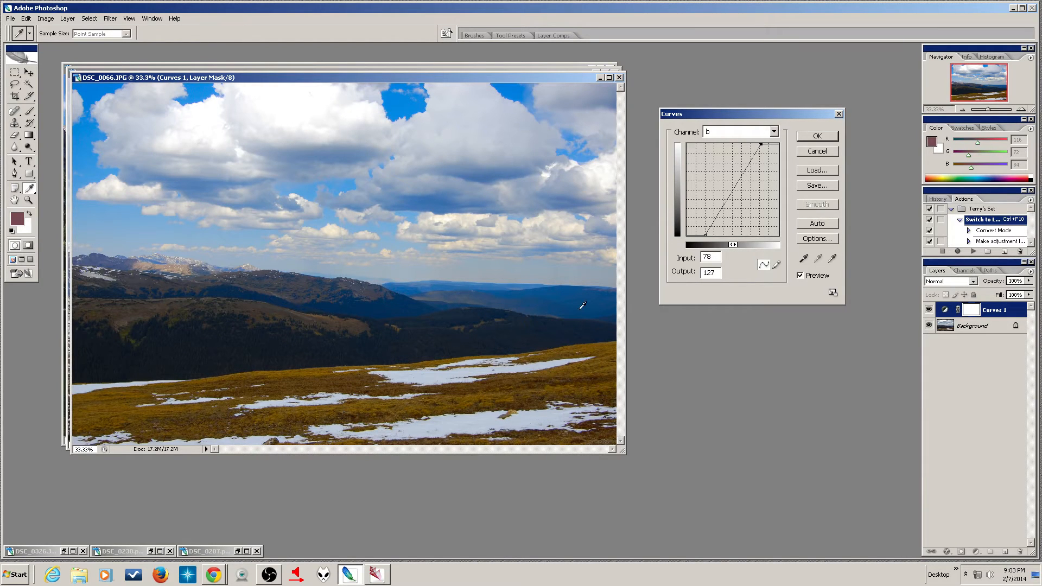
Add a midpoint to the b channel curve and fine-tune it to input -1, output -2
{"action": "left_click", "coordinate": [734, 191]}
{"action": "left_click_drag", "start_coordinate": [734, 190], "coordinate": [733, 190]}
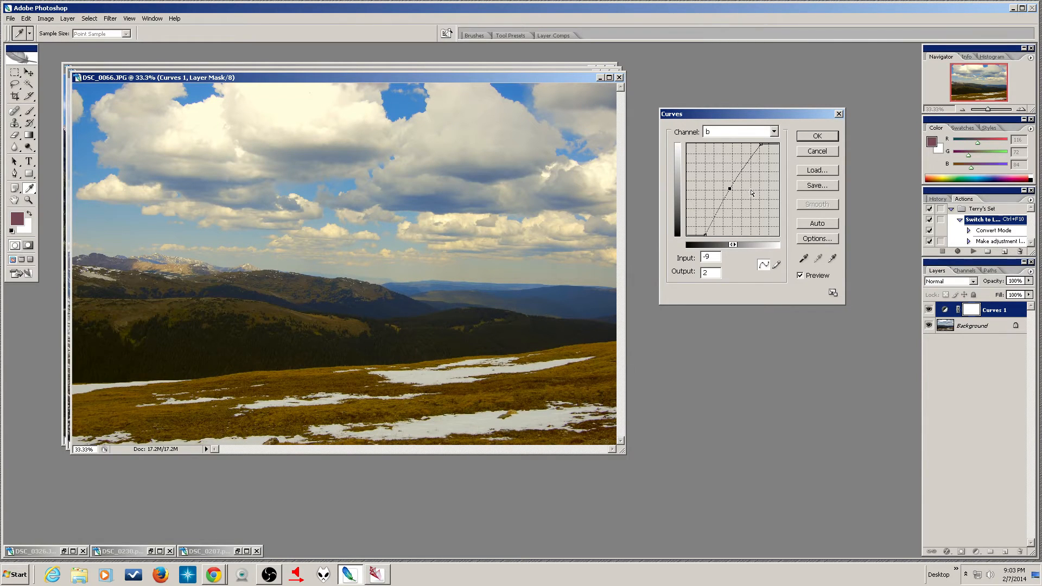
{"action": "key", "text": "Right"}
{"action": "key", "text": "Right"}
{"action": "key", "text": "Right"}
{"action": "key", "text": "Right"}
{"action": "key", "text": "Right"}
{"action": "key", "text": "Right"}
{"action": "key", "text": "Right"}
{"action": "key", "text": "Right"}
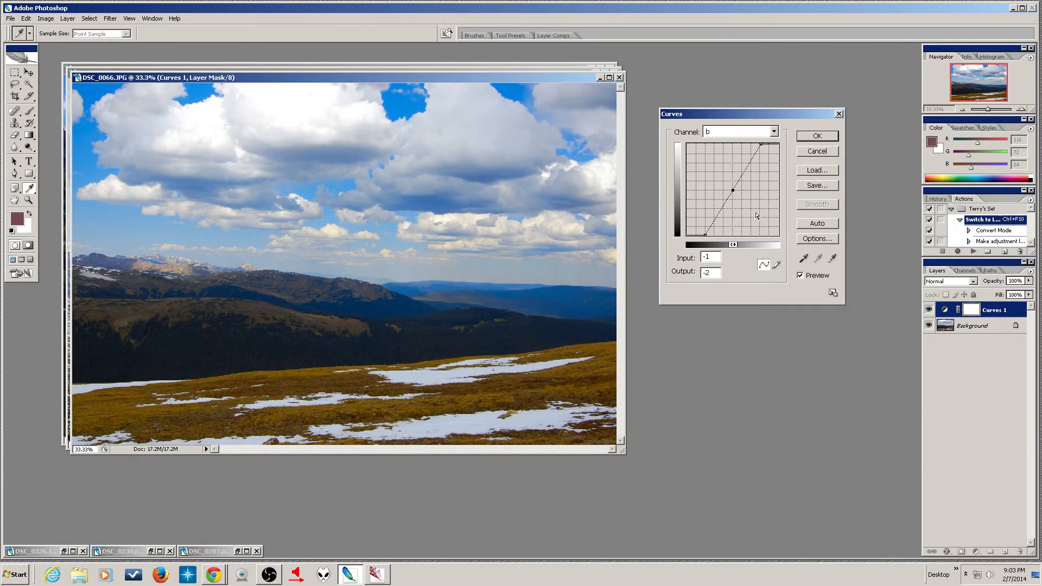
Add points just below and above the b curve's midpoint and adjust the lower one to moderate the blues
{"action": "left_click", "coordinate": [725, 197]}
{"action": "left_click_drag", "start_coordinate": [725, 198], "coordinate": [727, 197]}
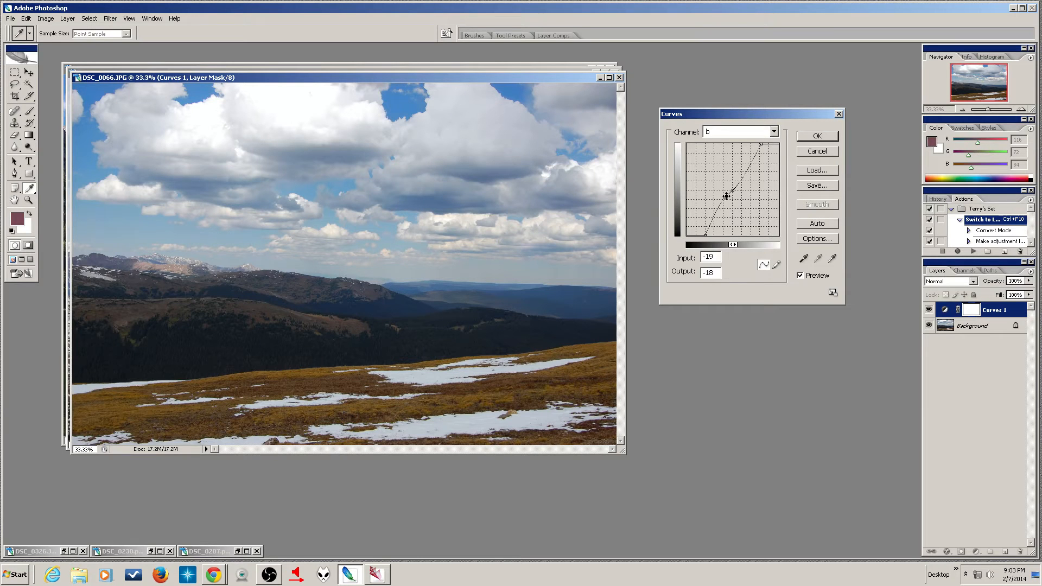
{"action": "left_click", "coordinate": [739, 181]}
{"action": "left_click_drag", "start_coordinate": [740, 181], "coordinate": [739, 180]}
{"action": "left_click", "coordinate": [727, 195]}
{"action": "left_click_drag", "start_coordinate": [723, 198], "coordinate": [722, 198]}
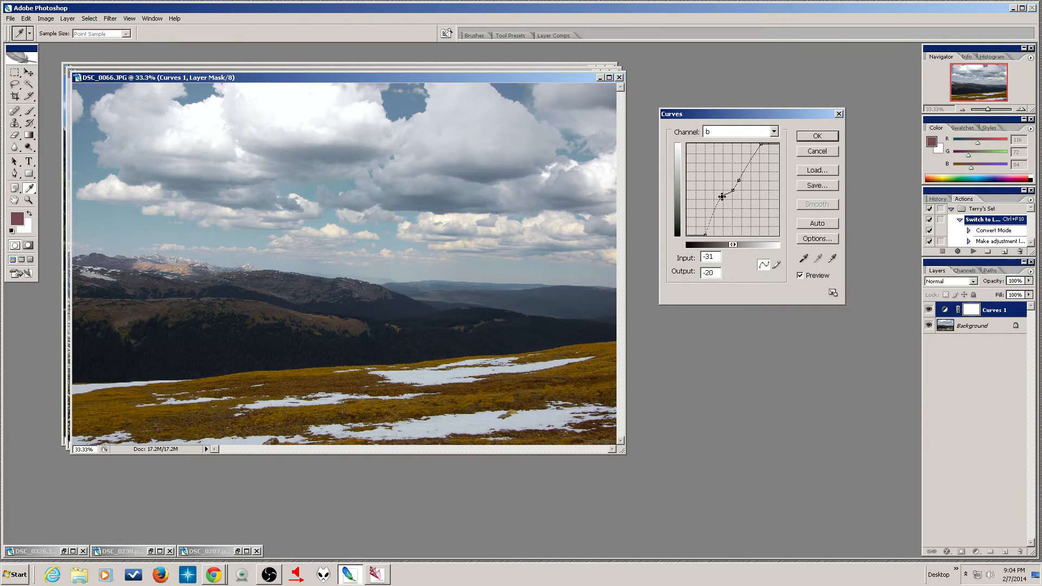
{"action": "left_click_drag", "start_coordinate": [724, 200], "coordinate": [725, 199]}
Fine-tune the b curve point above the midpoint to input 20, output 31
{"action": "left_click", "coordinate": [739, 179]}
{"action": "key", "text": "Right"}
{"action": "key", "text": "Right"}
{"action": "key", "text": "Right"}
{"action": "key", "text": "Right"}
{"action": "key", "text": "Left"}
{"action": "key", "text": "Left"}
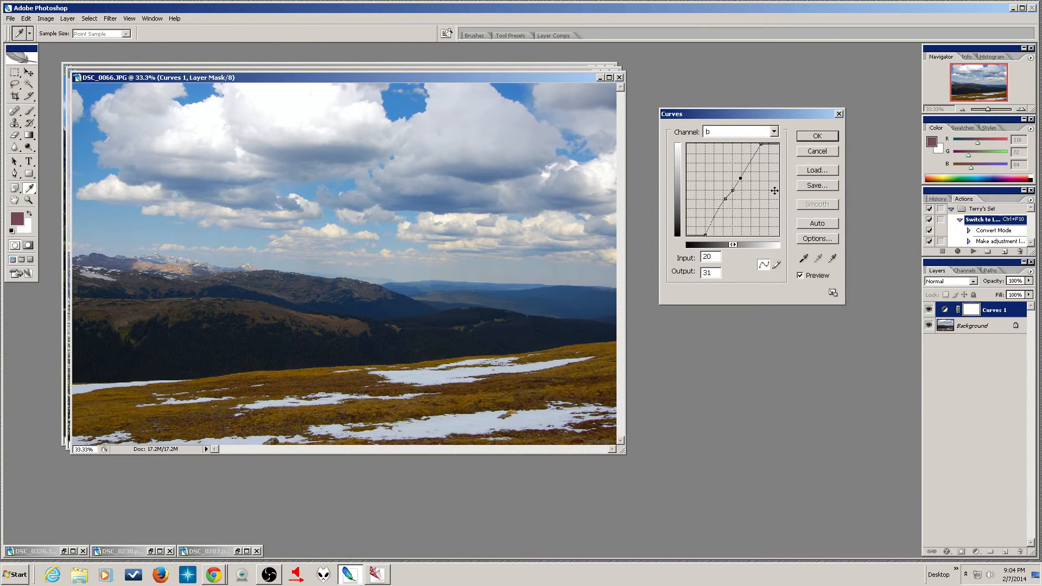
{"action": "key", "text": "Right"}
{"action": "key", "text": "Right"}
{"action": "key", "text": "Up"}
{"action": "key", "text": "Up"}
{"action": "key", "text": "Left"}
{"action": "key", "text": "Left"}
On the a channel, anchor a midpoint at 0 and steepen the curve by moving both endpoints inward, the upper one to input 53, output 127
{"action": "left_click", "coordinate": [766, 133]}
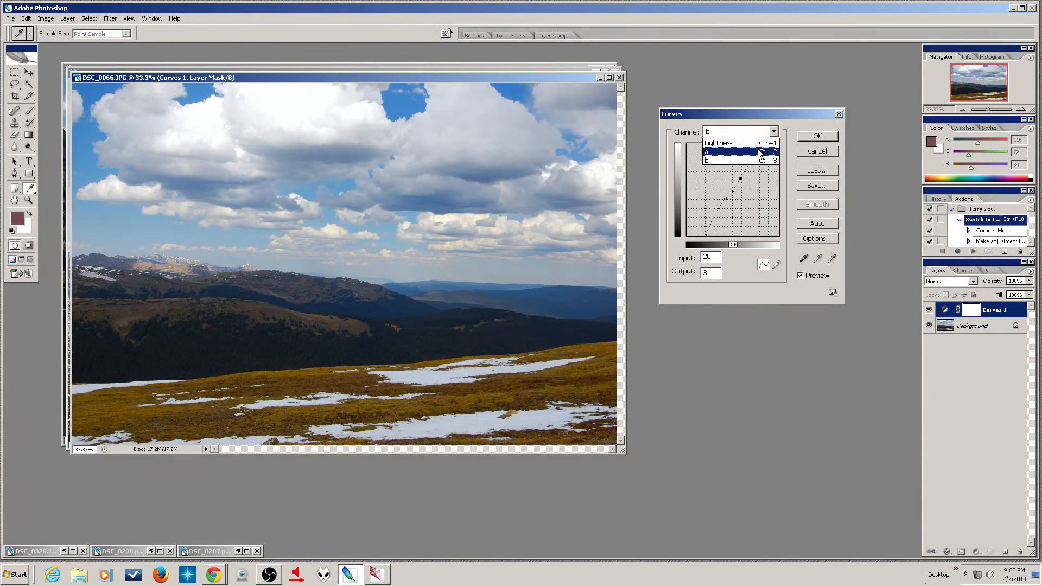
{"action": "left_click", "coordinate": [759, 153]}
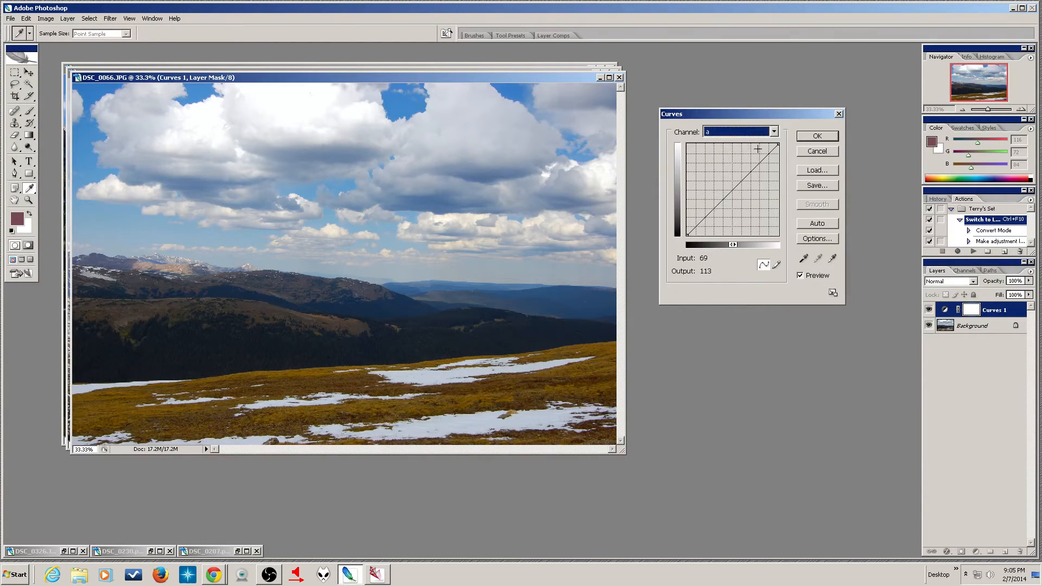
{"action": "left_click", "coordinate": [732, 190]}
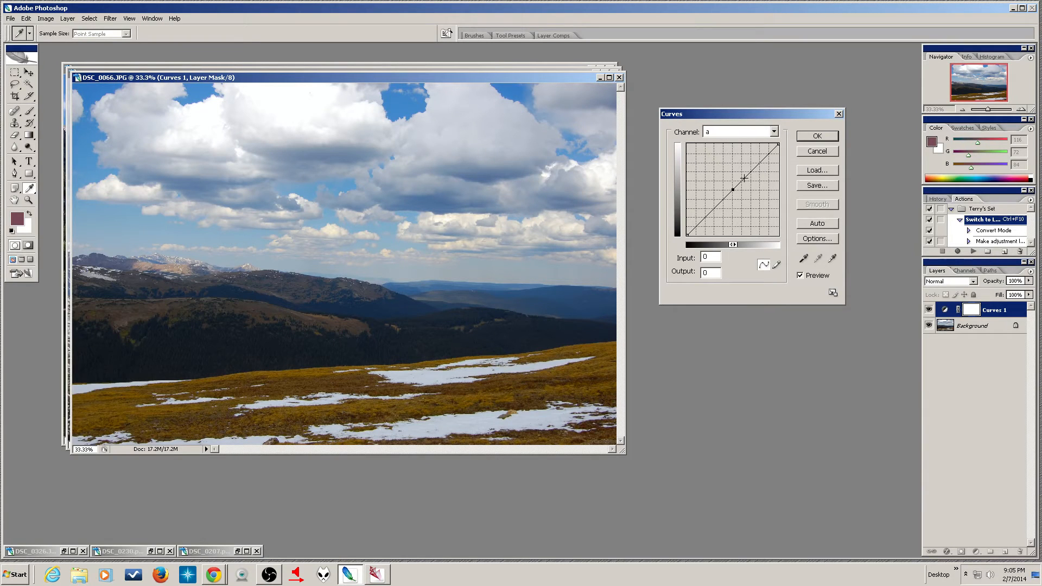
{"action": "left_click_drag", "start_coordinate": [779, 144], "coordinate": [759, 144]}
{"action": "left_click_drag", "start_coordinate": [687, 236], "coordinate": [705, 237]}
{"action": "mouse_move", "coordinate": [759, 145]}
{"action": "left_mouse_down"}
{"action": "mouse_move", "coordinate": [775, 144]}
{"action": "mouse_move", "coordinate": [746, 172]}
{"action": "mouse_move", "coordinate": [765, 131]}
{"action": "mouse_move", "coordinate": [753, 134]}
{"action": "left_mouse_up"}
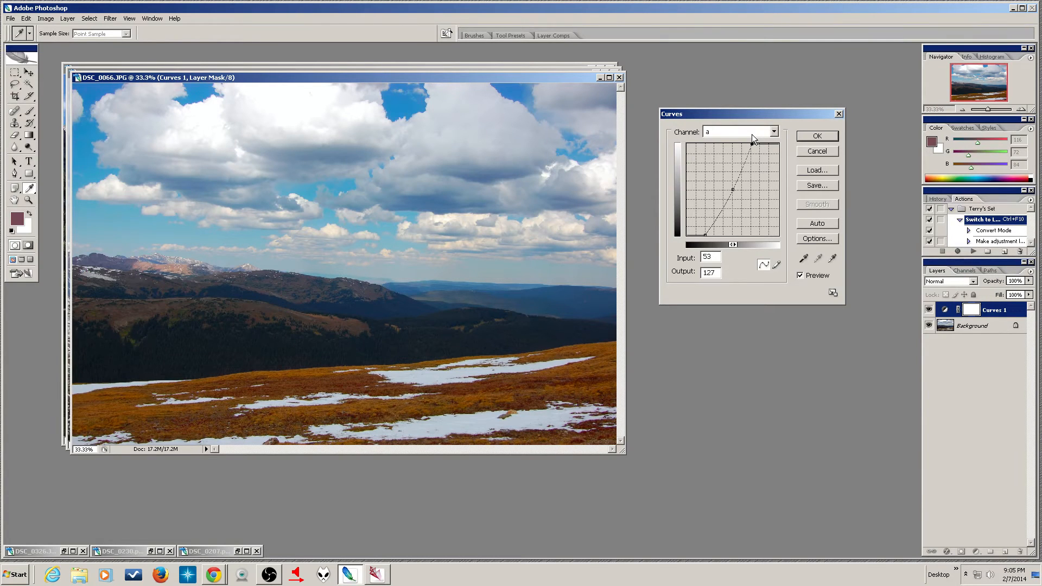
Shift the a curve's midpoint to input 4, output 0, nudging it sideways to compare the colour cast
{"action": "left_click", "coordinate": [734, 188]}
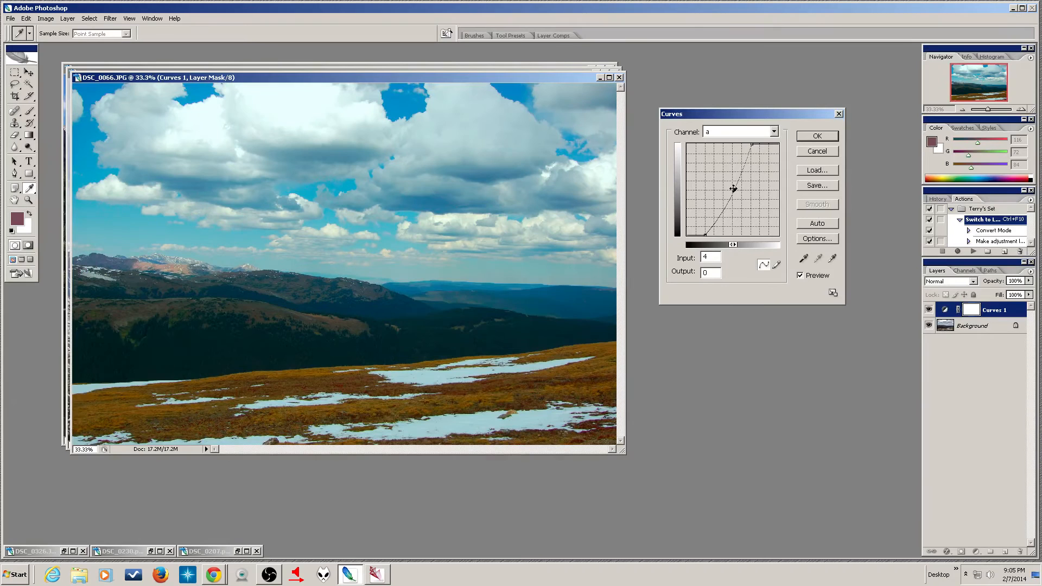
{"action": "key", "text": "Left"}
{"action": "key", "text": "Left"}
{"action": "key", "text": "Right"}
{"action": "key", "text": "Right"}
{"action": "key", "text": "Right"}
{"action": "key", "text": "Right"}
{"action": "key", "text": "Left"}
{"action": "key", "text": "Left"}
Add points below and above the a curve's midpoint and move the upper one to input 21, output 42
{"action": "left_click_drag", "start_coordinate": [728, 203], "coordinate": [736, 179]}
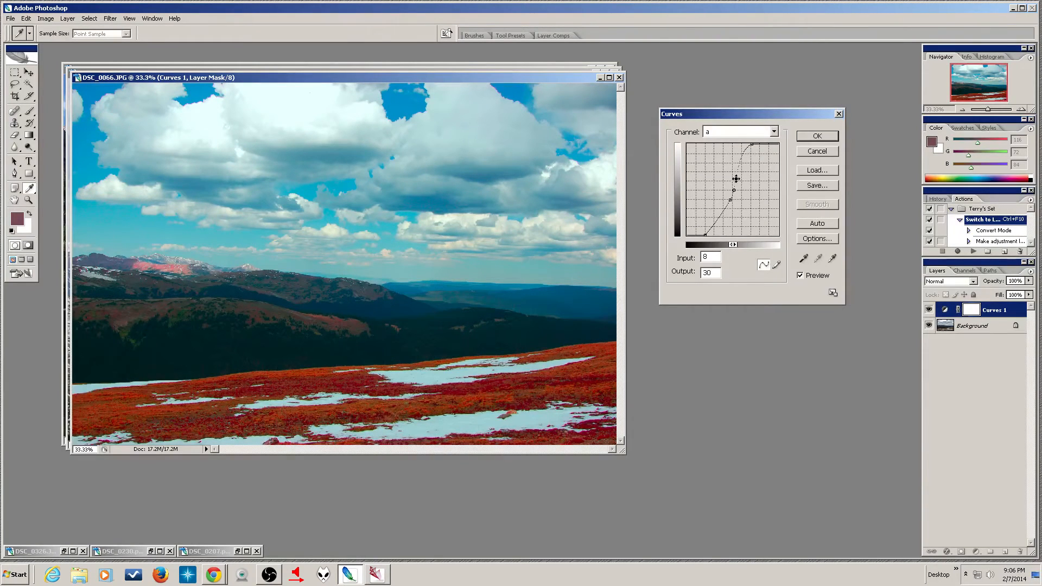
{"action": "left_click_drag", "start_coordinate": [736, 178], "coordinate": [738, 179]}
{"action": "key", "text": "Up"}
{"action": "key", "text": "Up"}
{"action": "key", "text": "Up"}
{"action": "key", "text": "Up"}
{"action": "key", "text": "Right"}
{"action": "key", "text": "Right"}
{"action": "key", "text": "Right"}
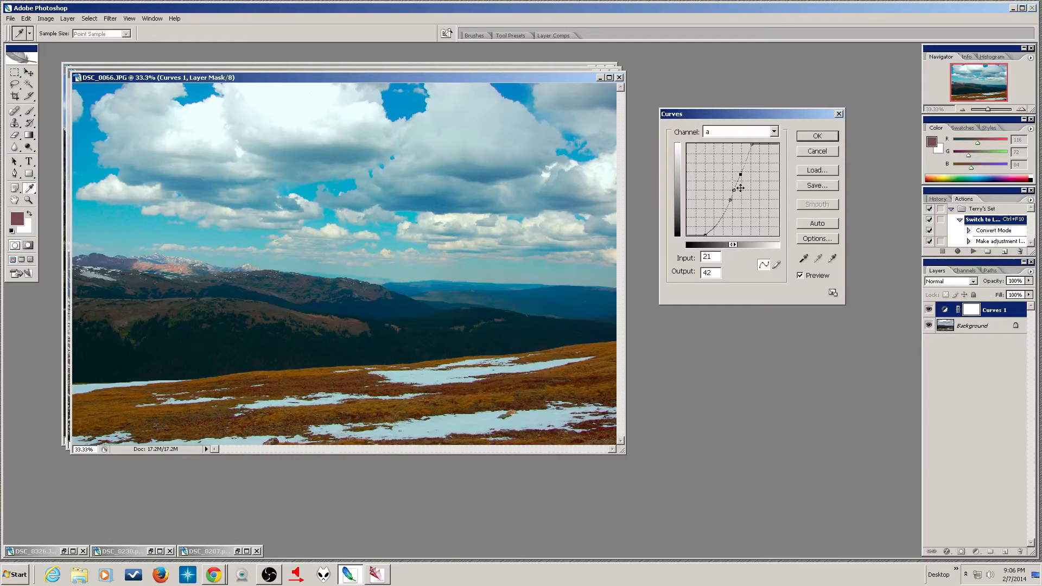
Compare the upper a curve point at inputs 9 and 21, then nudge its input slightly higher to moderate the reds
{"action": "key", "text": "Left"}
{"action": "key", "text": "Left"}
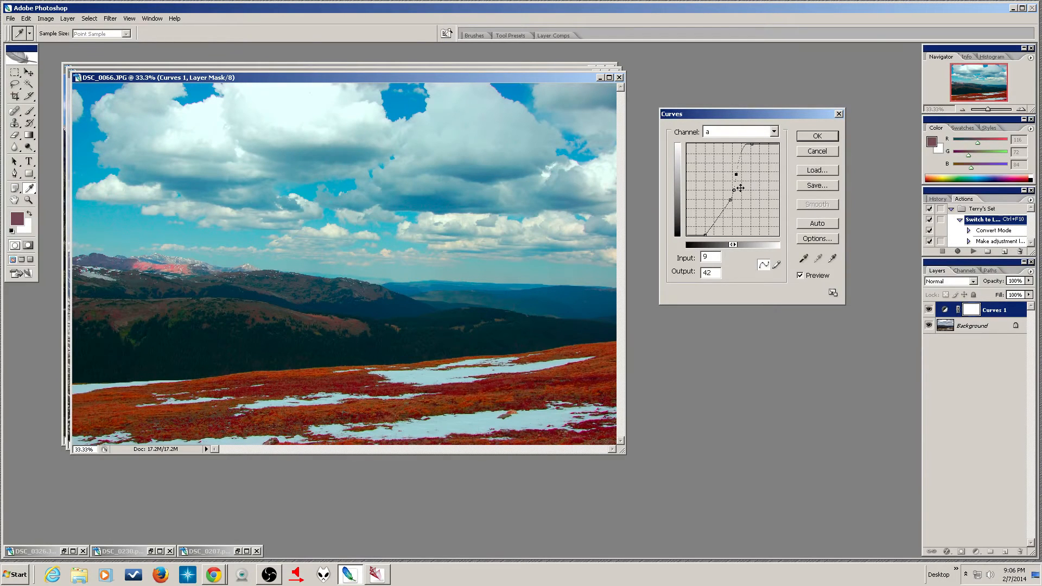
{"action": "key", "text": "Right"}
{"action": "key", "text": "Right"}
{"action": "key", "text": "Right"}
{"action": "key", "text": "Right"}
{"action": "key", "text": "Right"}
{"action": "key", "text": "Right"}
{"action": "key", "text": "Right"}
{"action": "key", "text": "Right"}
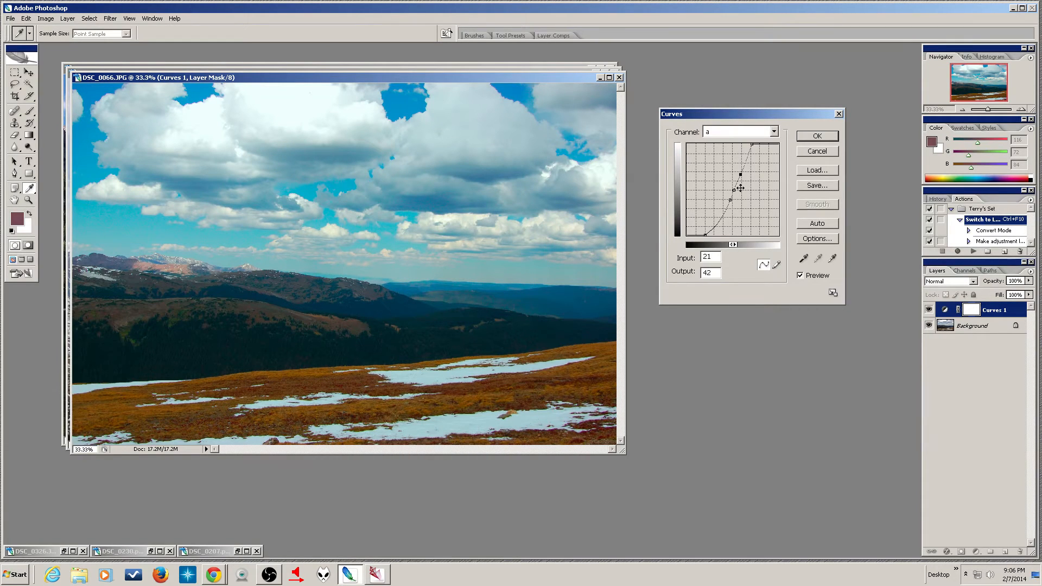
{"action": "key", "text": "Right"}
{"action": "key", "text": "Right"}
Move the a curve point below the midpoint to input -30, output -29
{"action": "left_click", "coordinate": [731, 199]}
{"action": "key", "text": "Left"}
{"action": "key", "text": "Left"}
{"action": "key", "text": "Left"}
{"action": "key", "text": "Left"}
{"action": "key", "text": "Left"}
{"action": "key", "text": "Left"}
{"action": "key", "text": "Left"}
{"action": "key", "text": "Left"}
{"action": "key", "text": "Left"}
{"action": "key", "text": "Left"}
{"action": "key", "text": "Left"}
{"action": "key", "text": "Left"}
{"action": "key", "text": "Left"}
{"action": "key", "text": "Left"}
{"action": "key", "text": "Left"}
{"action": "key", "text": "Left"}
{"action": "key", "text": "Left"}
{"action": "key", "text": "Left"}
{"action": "key", "text": "Left"}
{"action": "key", "text": "Left"}
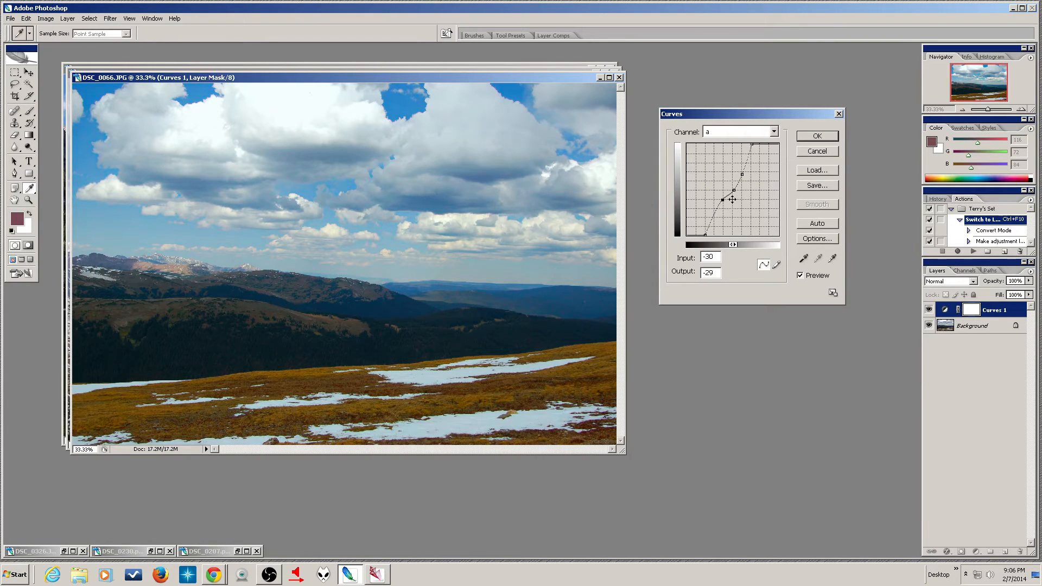
Lower the output of the a curve point below the midpoint to -43
{"action": "key", "text": "Down"}
{"action": "key", "text": "Down"}
{"action": "key", "text": "Down"}
{"action": "key", "text": "Down"}
{"action": "key", "text": "Down"}
{"action": "key", "text": "Down"}
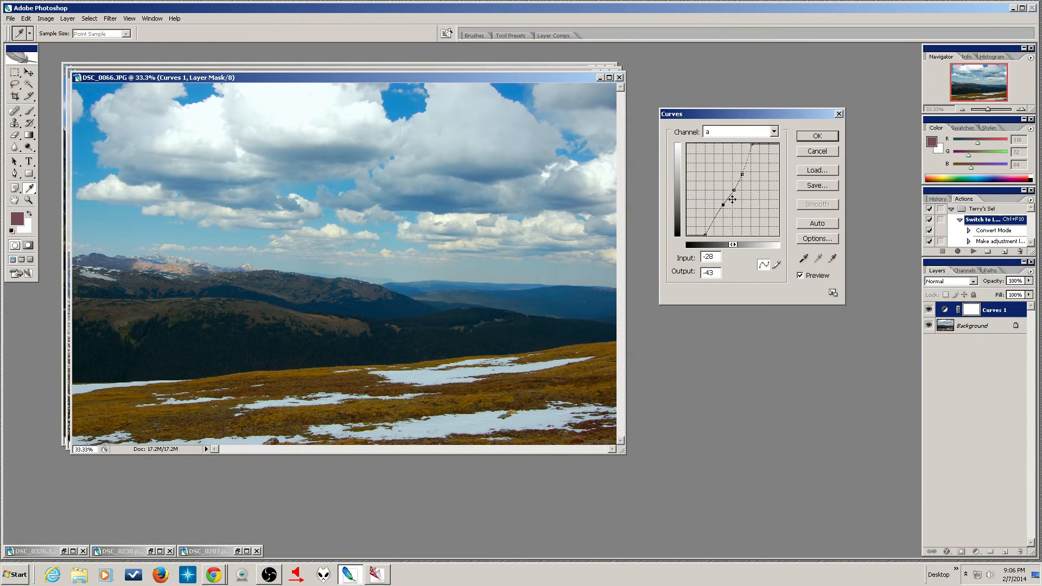
Try raising the lower a curve point's input to -10 and on to -4 while keeping its output at -43
{"action": "key", "text": "Right"}
{"action": "key", "text": "Right"}
{"action": "key", "text": "Right"}
{"action": "key", "text": "Right"}
{"action": "key", "text": "Right"}
{"action": "key", "text": "Right"}
{"action": "key", "text": "Right"}
{"action": "key", "text": "Right"}
{"action": "key", "text": "Right"}
{"action": "key", "text": "Right"}
{"action": "key", "text": "Right"}
{"action": "key", "text": "Right"}
{"action": "key", "text": "Right"}
{"action": "key", "text": "Right"}
{"action": "key", "text": "Right"}
{"action": "key", "text": "Right"}
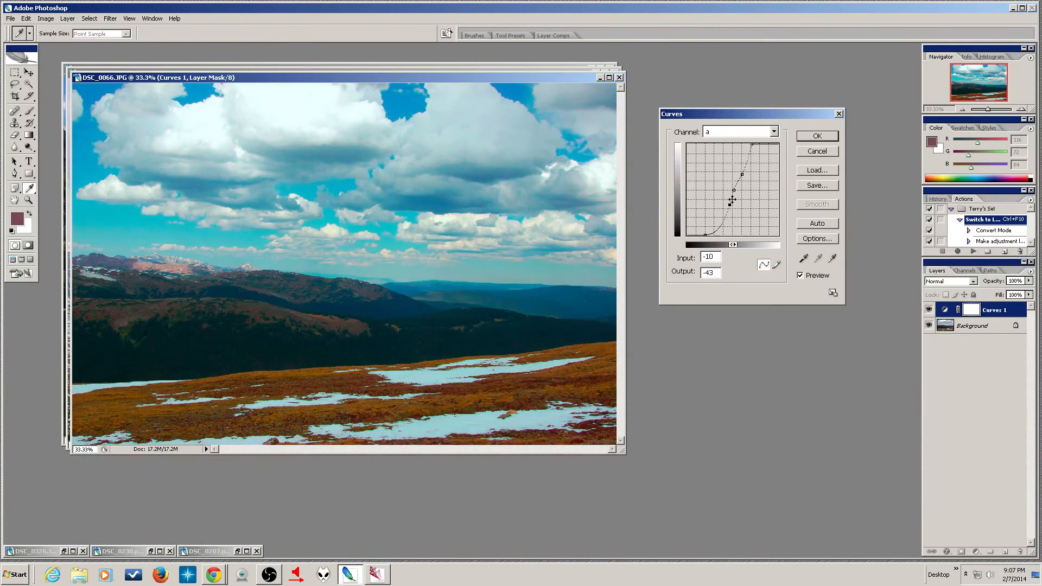
{"action": "key", "text": "Right"}
{"action": "key", "text": "Right"}
{"action": "key", "text": "Right"}
{"action": "key", "text": "Right"}
{"action": "key", "text": "Right"}
{"action": "key", "text": "Right"}
{"action": "key", "text": "Right"}
{"action": "key", "text": "Right"}
{"action": "key", "text": "Right"}
{"action": "key", "text": "Right"}
{"action": "key", "text": "Right"}
{"action": "key", "text": "Right"}
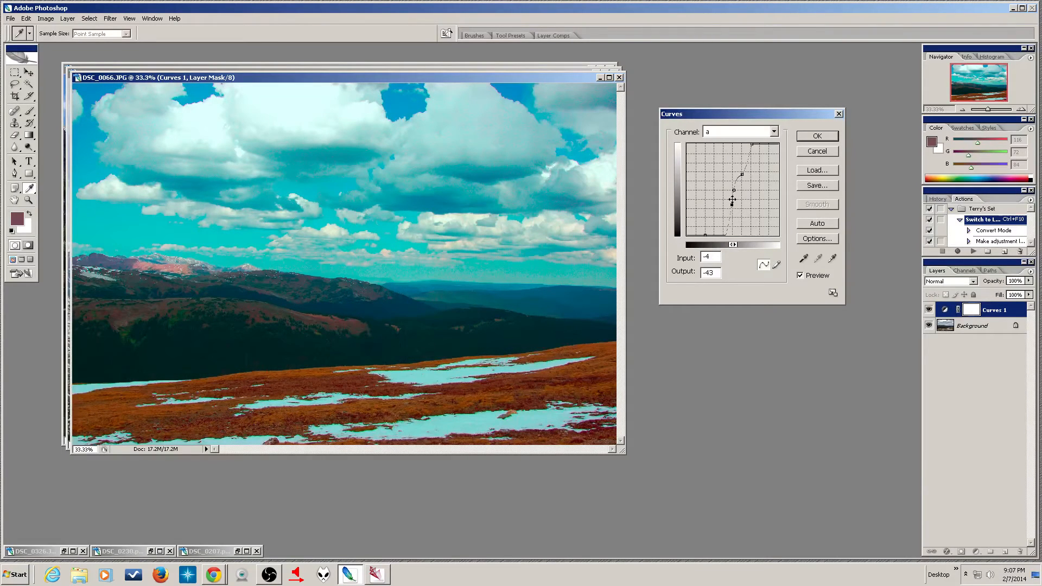
Bring the lower a curve point's input back to -36 at output -43
{"action": "key", "text": "Left"}
{"action": "key", "text": "Left"}
{"action": "key", "text": "Left"}
{"action": "key", "text": "Left"}
{"action": "key", "text": "Left"}
{"action": "key", "text": "Left"}
{"action": "key", "text": "Left"}
{"action": "key", "text": "Left"}
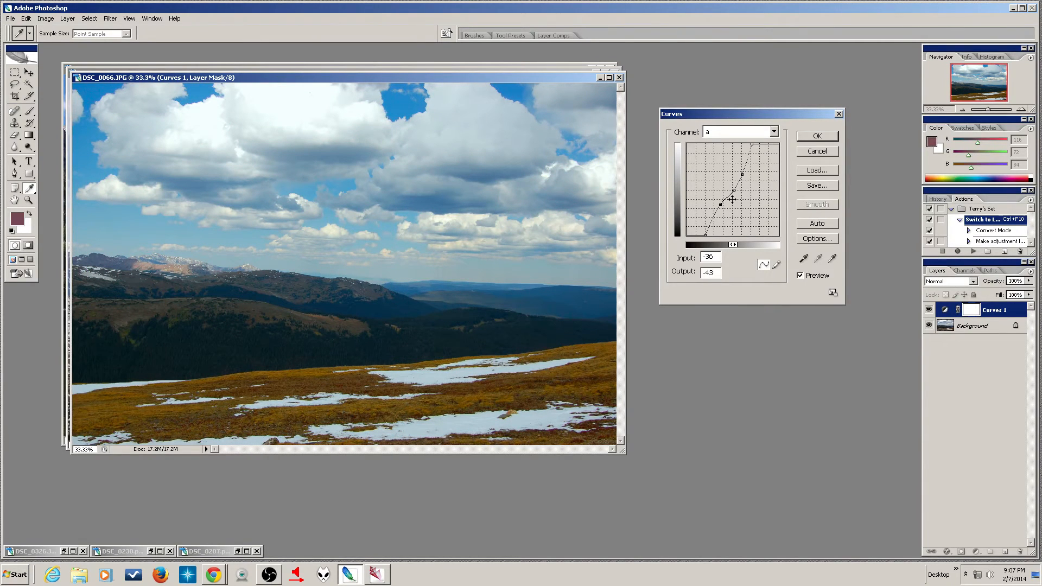
Try the lower a curve point at a smaller input, then at input -26, output -47
{"action": "key", "text": "Left"}
{"action": "key", "text": "Left"}
{"action": "key", "text": "Left"}
{"action": "key", "text": "Left"}
{"action": "key", "text": "Left"}
{"action": "key", "text": "Left"}
{"action": "key", "text": "Down"}
{"action": "key", "text": "Down"}
{"action": "key", "text": "Right"}
{"action": "key", "text": "Right"}
{"action": "key", "text": "Right"}
{"action": "key", "text": "Right"}
{"action": "key", "text": "Right"}
{"action": "key", "text": "Right"}
{"action": "key", "text": "Right"}
{"action": "key", "text": "Right"}
{"action": "key", "text": "Right"}
{"action": "key", "text": "Right"}
{"action": "key", "text": "Right"}
{"action": "key", "text": "Right"}
{"action": "key", "text": "Right"}
{"action": "key", "text": "Right"}
{"action": "key", "text": "Right"}
{"action": "key", "text": "Right"}
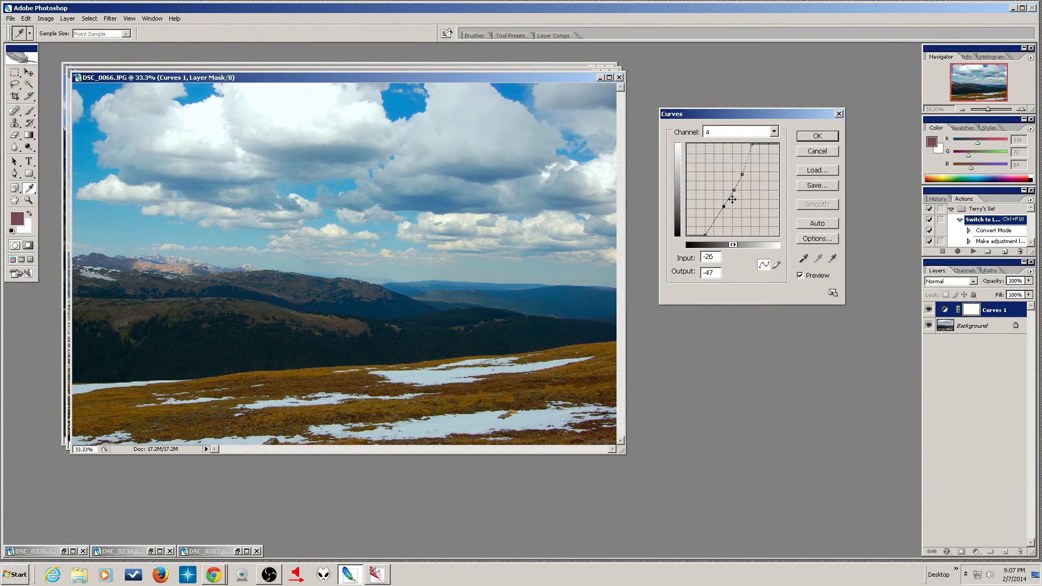
Set the lower a curve point to input -34, output -43
{"action": "key", "text": "Left"}
{"action": "key", "text": "Left"}
{"action": "key", "text": "Left"}
{"action": "key", "text": "Left"}
{"action": "key", "text": "Left"}
{"action": "key", "text": "Left"}
{"action": "key", "text": "Left"}
{"action": "key", "text": "Left"}
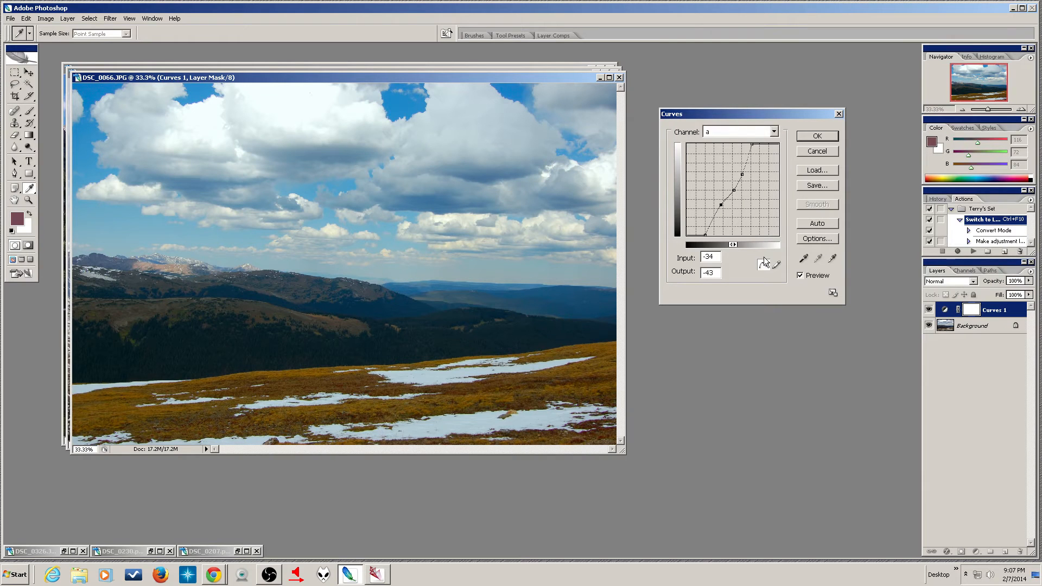
Sample the dark forested slopes in the photo to locate their tones on the a curve
{"action": "left_click", "coordinate": [536, 327]}
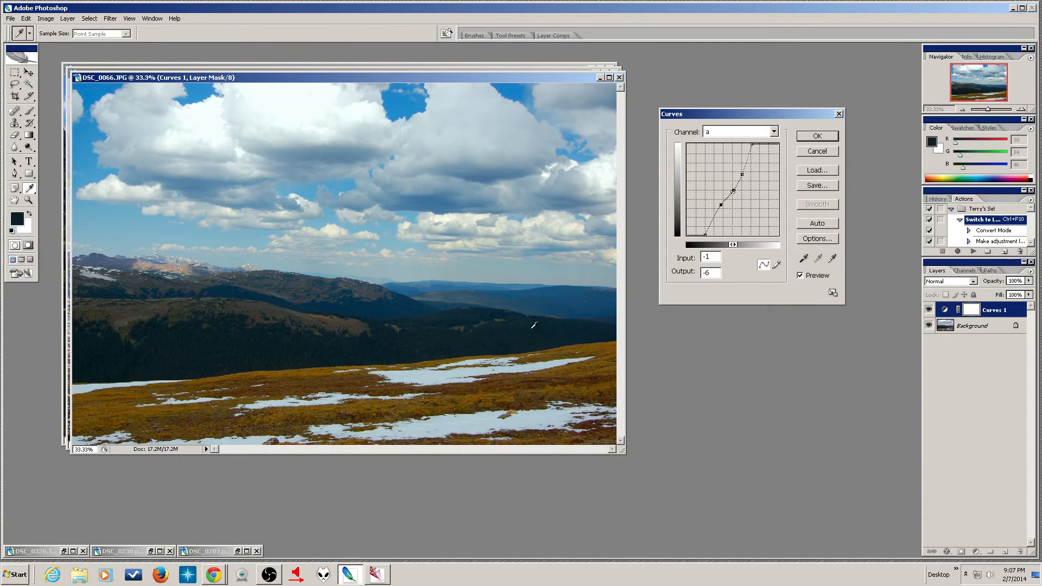
{"action": "left_click_drag", "start_coordinate": [511, 340], "coordinate": [258, 344]}
{"action": "left_click_drag", "start_coordinate": [528, 323], "coordinate": [530, 331]}
{"action": "left_click", "coordinate": [257, 348]}
{"action": "left_click", "coordinate": [276, 348]}
Set a point near the a curve's centre to input -5, output -13 to adjust the dark forest tones
{"action": "left_click", "coordinate": [732, 193]}
{"action": "left_click_drag", "start_coordinate": [735, 189], "coordinate": [732, 193]}
{"action": "key", "text": "Left"}
{"action": "key", "text": "Left"}
{"action": "key", "text": "Left"}
{"action": "key", "text": "Right"}
{"action": "key", "text": "Right"}
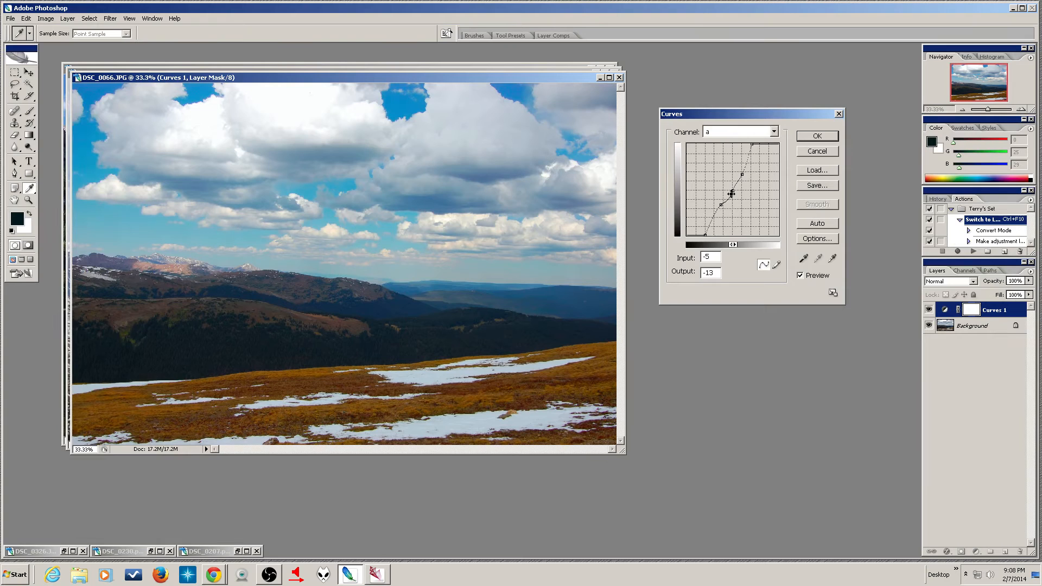
Try the central a curve point at input -13, then return it to input -5, keeping output -13
{"action": "key", "text": "Left"}
{"action": "key", "text": "Left"}
{"action": "key", "text": "Left"}
{"action": "key", "text": "Left"}
{"action": "key", "text": "Left"}
{"action": "key", "text": "Left"}
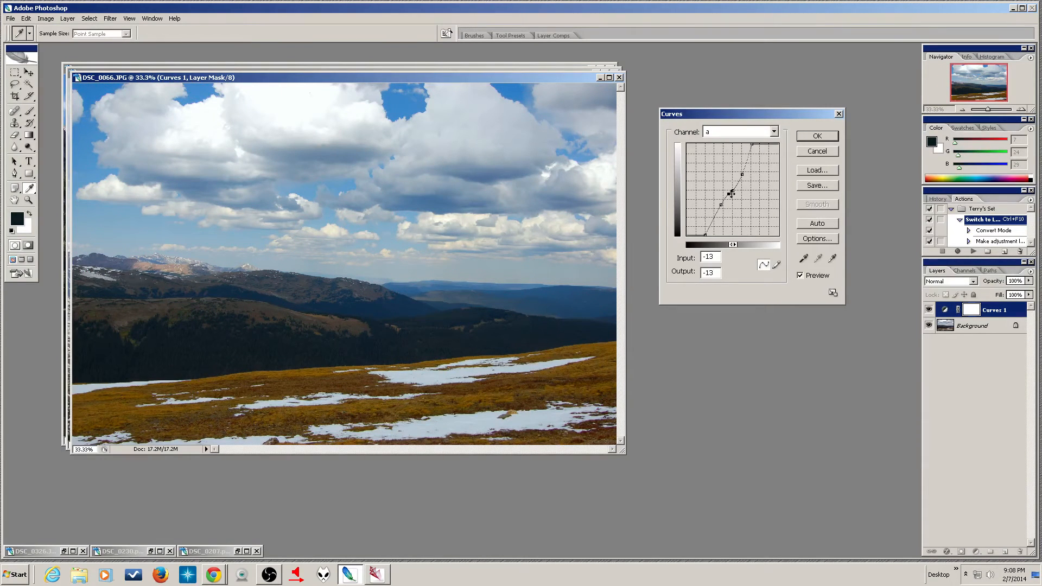
{"action": "key", "text": "Right"}
{"action": "key", "text": "Right"}
{"action": "key", "text": "Right"}
{"action": "key", "text": "Right"}
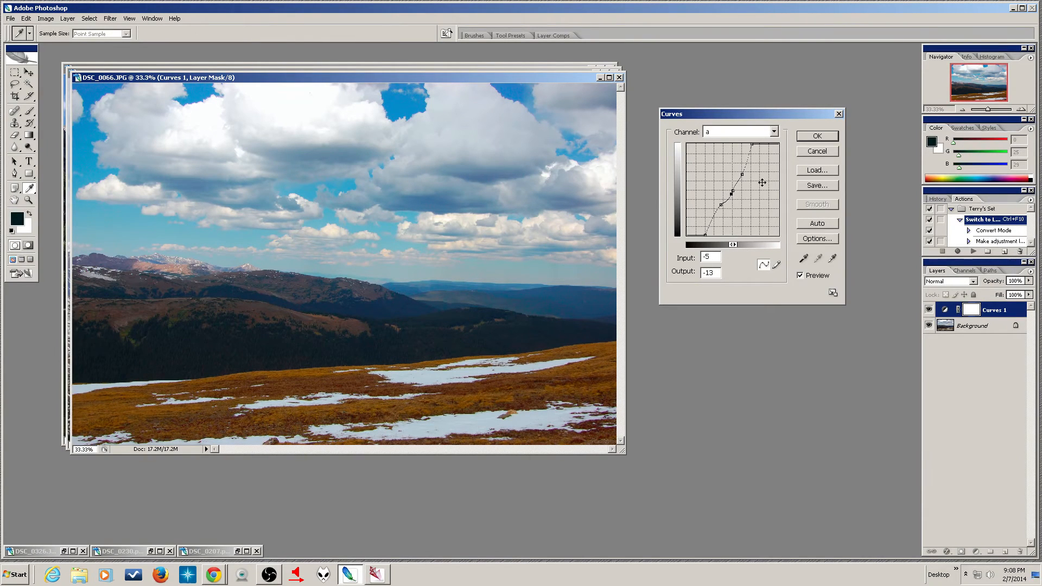
Reshape the a curve around its centre with an extra point and one at input -4, output -17
{"action": "left_click", "coordinate": [729, 200]}
{"action": "left_click_drag", "start_coordinate": [729, 200], "coordinate": [730, 196]}
{"action": "left_click", "coordinate": [727, 202]}
{"action": "left_click", "coordinate": [732, 192]}
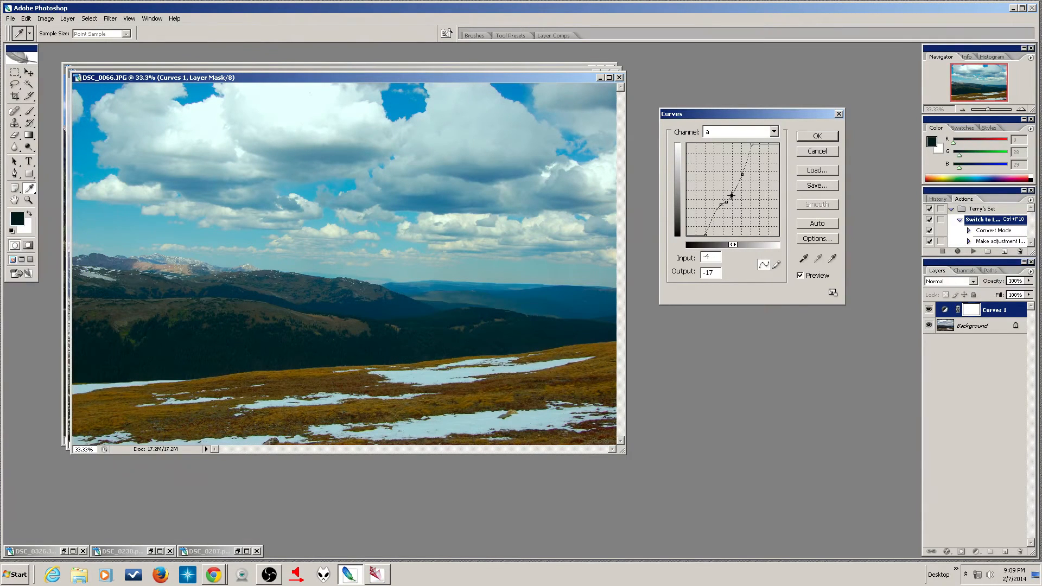
Add an a curve point just above the centre and set the point beneath it to input -5, output -18
{"action": "left_click", "coordinate": [738, 185]}
{"action": "key", "text": "Down"}
{"action": "key", "text": "Down"}
{"action": "key", "text": "Down"}
{"action": "key", "text": "Down"}
{"action": "key", "text": "Down"}
{"action": "key", "text": "Left"}
{"action": "key", "text": "Left"}
{"action": "key", "text": "Left"}
{"action": "key", "text": "Left"}
{"action": "key", "text": "Left"}
{"action": "key", "text": "Left"}
{"action": "key", "text": "Left"}
{"action": "left_click", "coordinate": [734, 198], "text": "ctrl"}
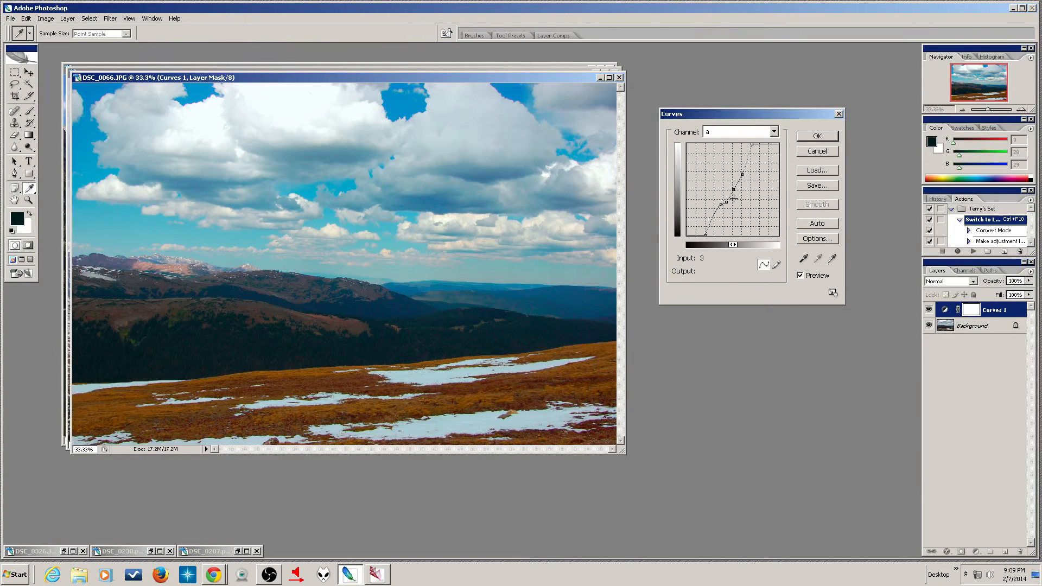
{"action": "left_click", "coordinate": [730, 201]}
{"action": "left_click_drag", "start_coordinate": [730, 200], "coordinate": [731, 196]}
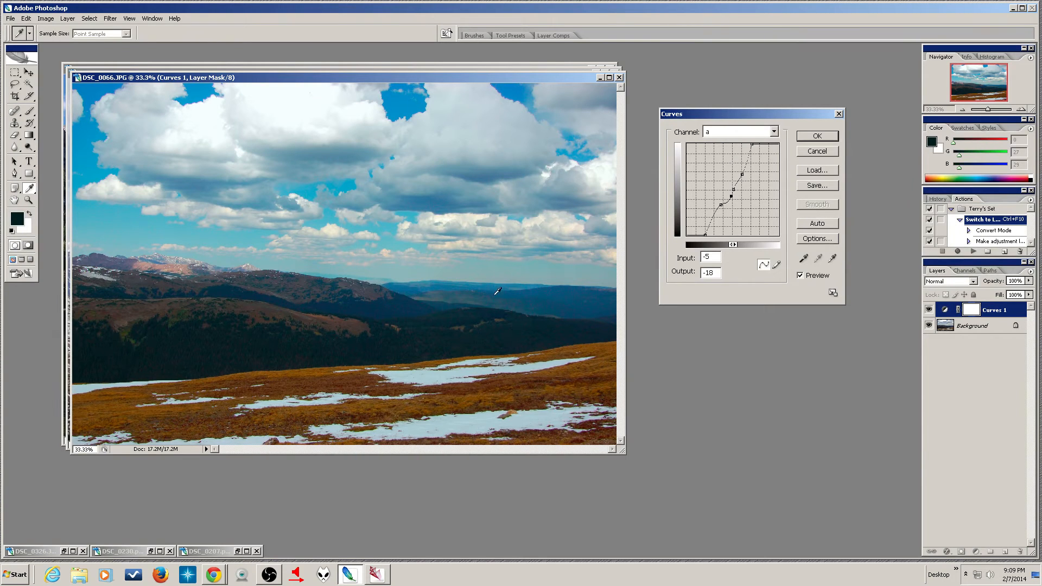
Switch to the b channel and raise its lower curve point to input -26, output -15
{"action": "left_click", "coordinate": [769, 133]}
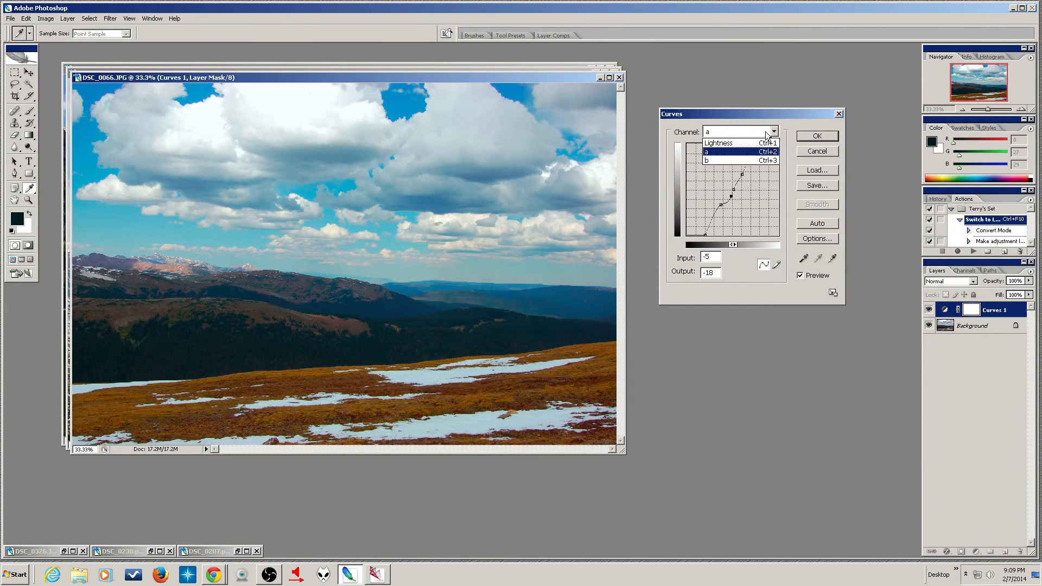
{"action": "left_click", "coordinate": [765, 160]}
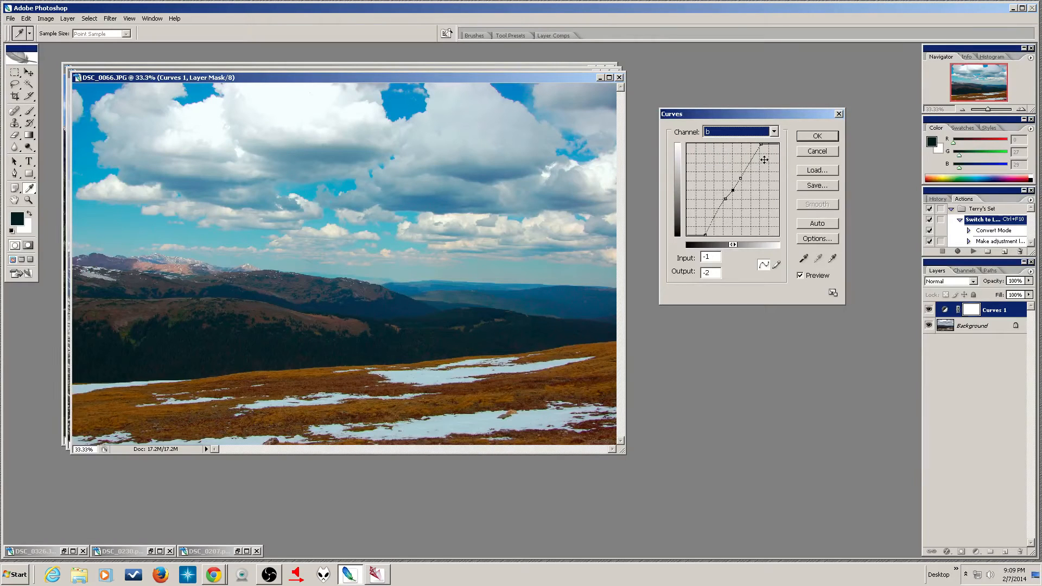
{"action": "left_click", "coordinate": [724, 198]}
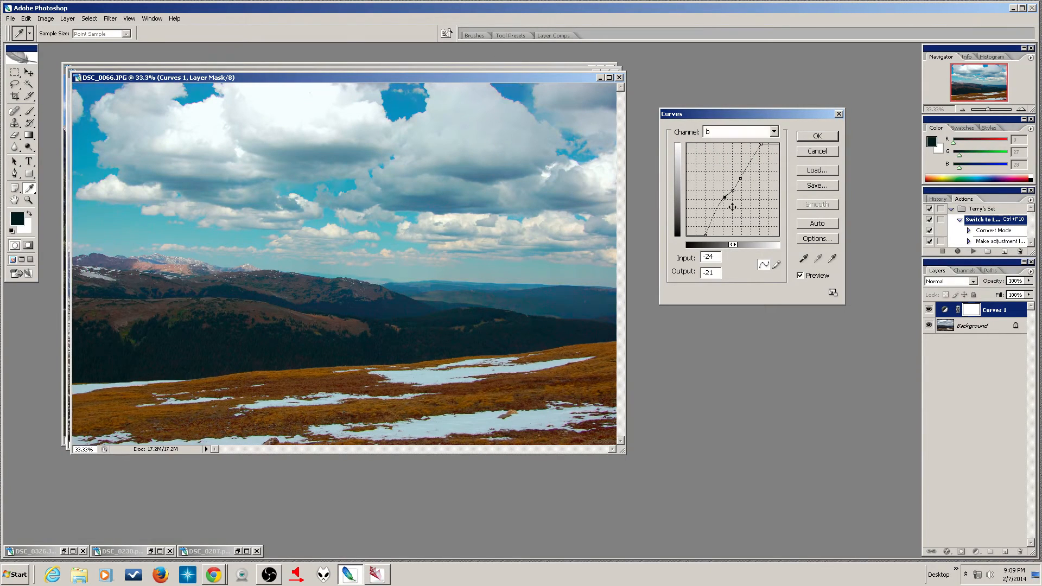
{"action": "key", "text": "Up"}
{"action": "key", "text": "Up"}
{"action": "key", "text": "Up"}
{"action": "key", "text": "Up"}
{"action": "key", "text": "Up"}
{"action": "key", "text": "Up"}
{"action": "key", "text": "Left"}
{"action": "key", "text": "Left"}
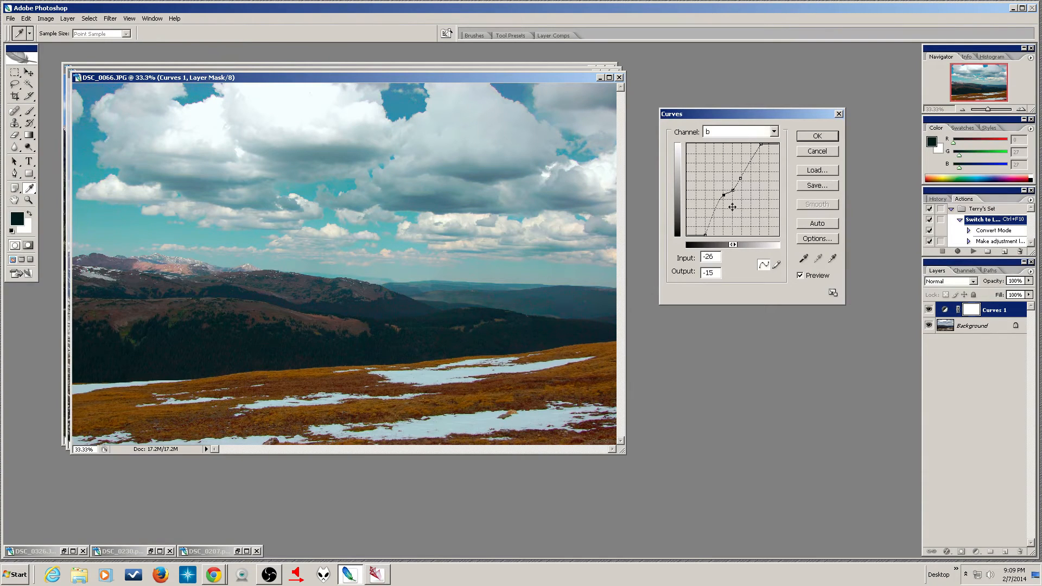
Bring the lower b curve point down to about input -28, output -23, and apply the Curves adjustment
{"action": "key", "text": "Down"}
{"action": "key", "text": "Down"}
{"action": "key", "text": "Down"}
{"action": "key", "text": "Down"}
{"action": "key", "text": "Down"}
{"action": "key", "text": "Down"}
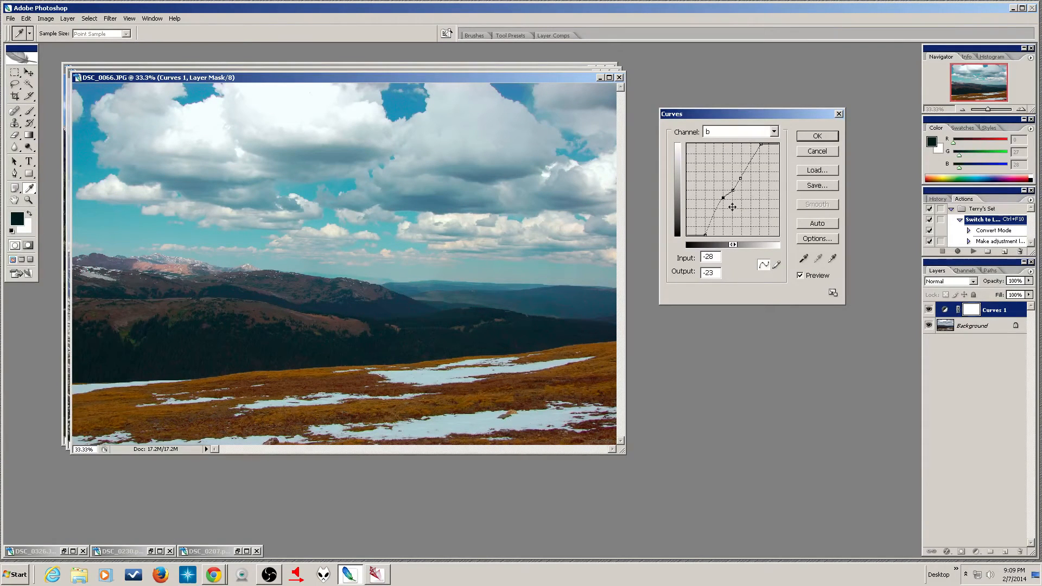
{"action": "key", "text": "Down"}
{"action": "key", "text": "Down"}
{"action": "key", "text": "Left"}
{"action": "key", "text": "Left"}
{"action": "key", "text": "Left"}
{"action": "key", "text": "Left"}
{"action": "key", "text": "Right"}
{"action": "key", "text": "Right"}
{"action": "key", "text": "Right"}
{"action": "key", "text": "Right"}
{"action": "left_click", "coordinate": [813, 139]}
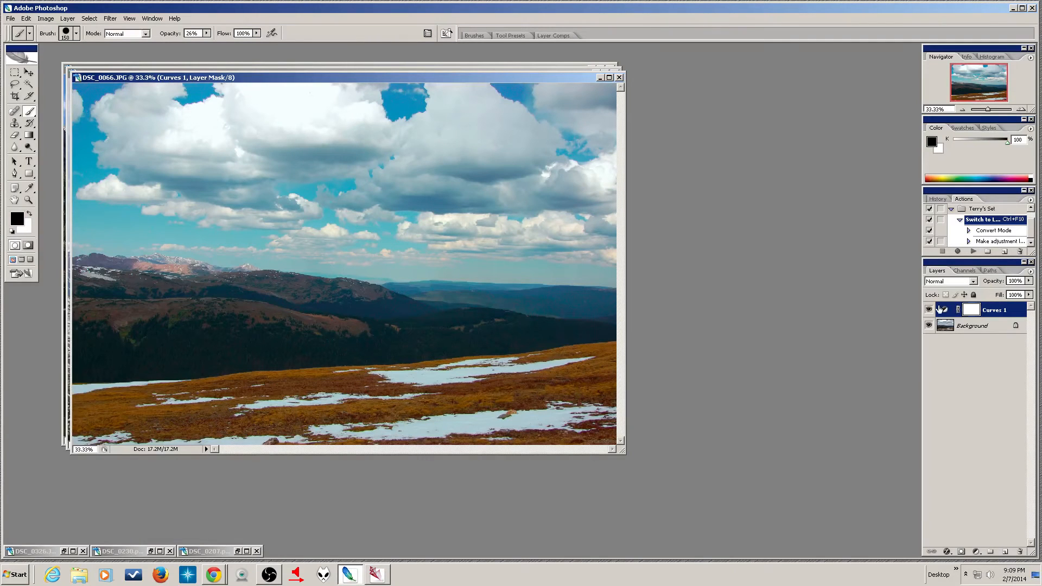
Set the Curves 1 layer's opacity to 76% and toggle its visibility to compare the photo with and without it
{"action": "left_click", "coordinate": [1029, 282]}
{"action": "mouse_move", "coordinate": [1029, 292]}
{"action": "left_mouse_down"}
{"action": "mouse_move", "coordinate": [994, 298]}
{"action": "mouse_move", "coordinate": [1031, 299]}
{"action": "mouse_move", "coordinate": [1017, 299]}
{"action": "left_mouse_up"}
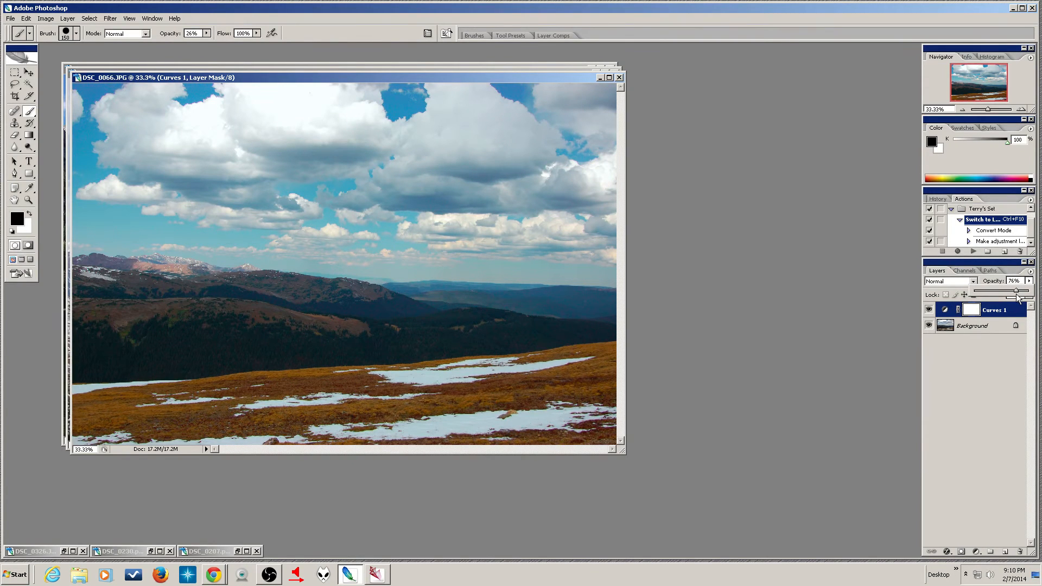
{"action": "left_click", "coordinate": [929, 310]}
{"action": "left_click", "coordinate": [929, 310]}
{"action": "left_click", "coordinate": [930, 310]}
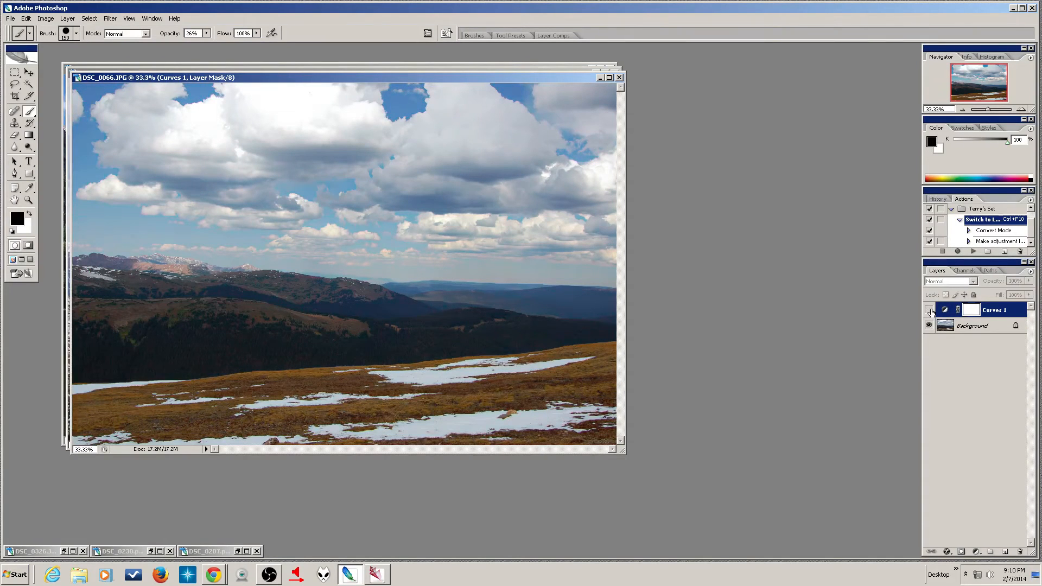
{"action": "left_click", "coordinate": [929, 310]}
{"action": "left_click", "coordinate": [929, 310]}
{"action": "left_click", "coordinate": [929, 310]}
{"action": "left_click", "coordinate": [929, 310]}
{"action": "left_click", "coordinate": [929, 310]}
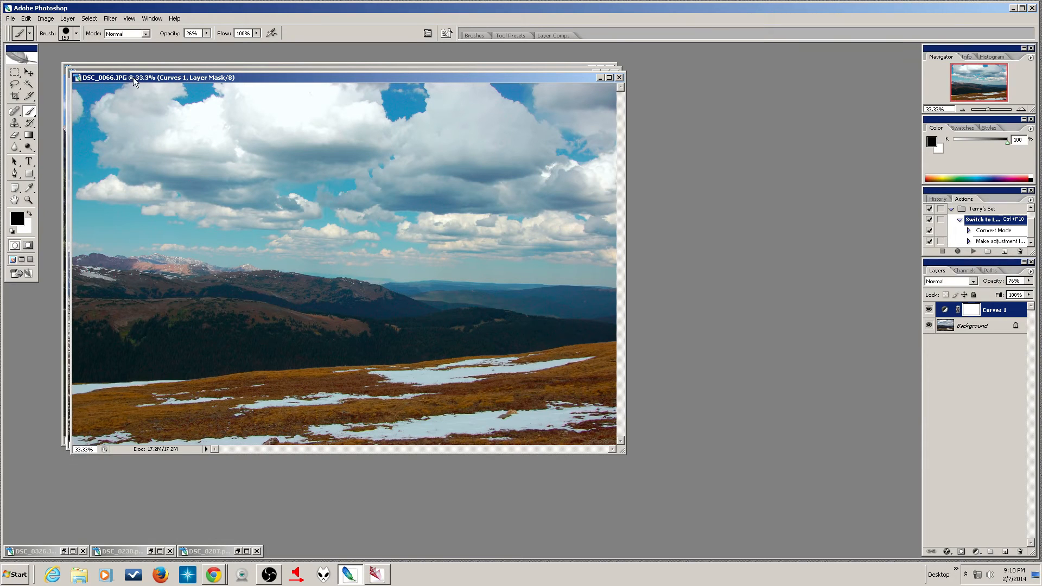
Close DSC_0066.JPG, saving the changes as DSC_0066.psd with maximized compatibility
{"action": "left_click", "coordinate": [619, 78]}
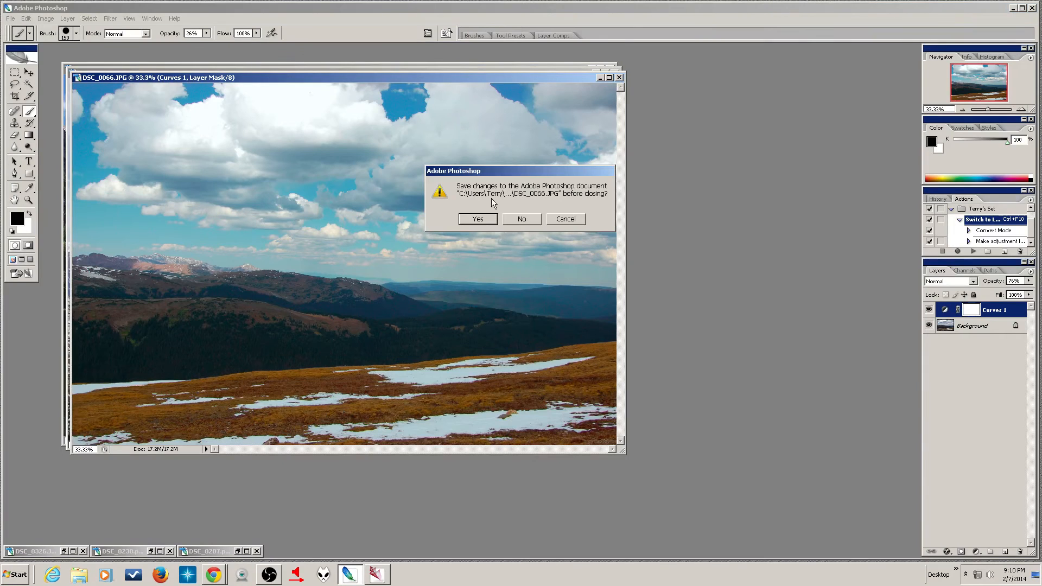
{"action": "left_click", "coordinate": [483, 219]}
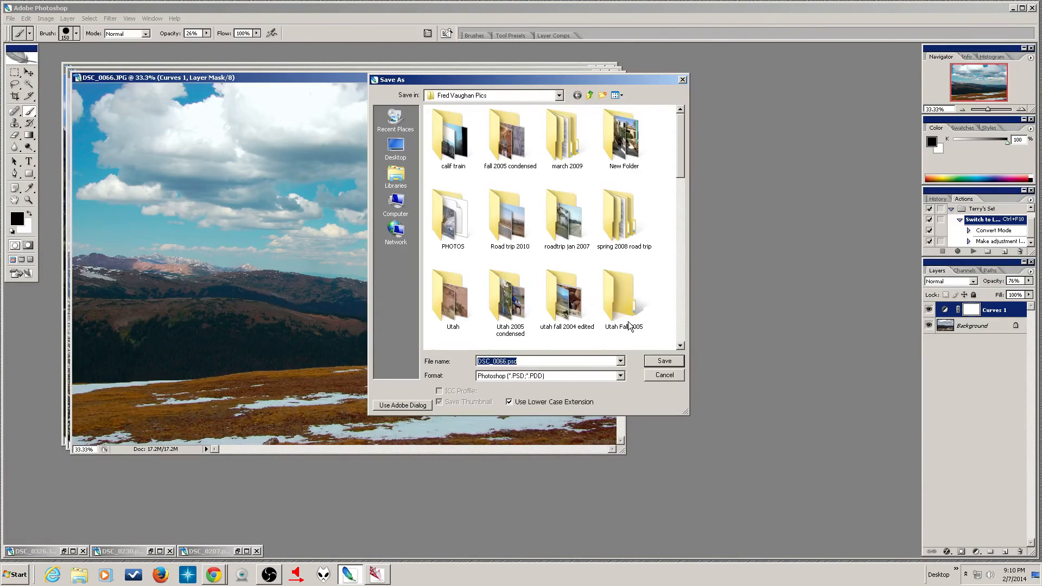
{"action": "left_click", "coordinate": [664, 360]}
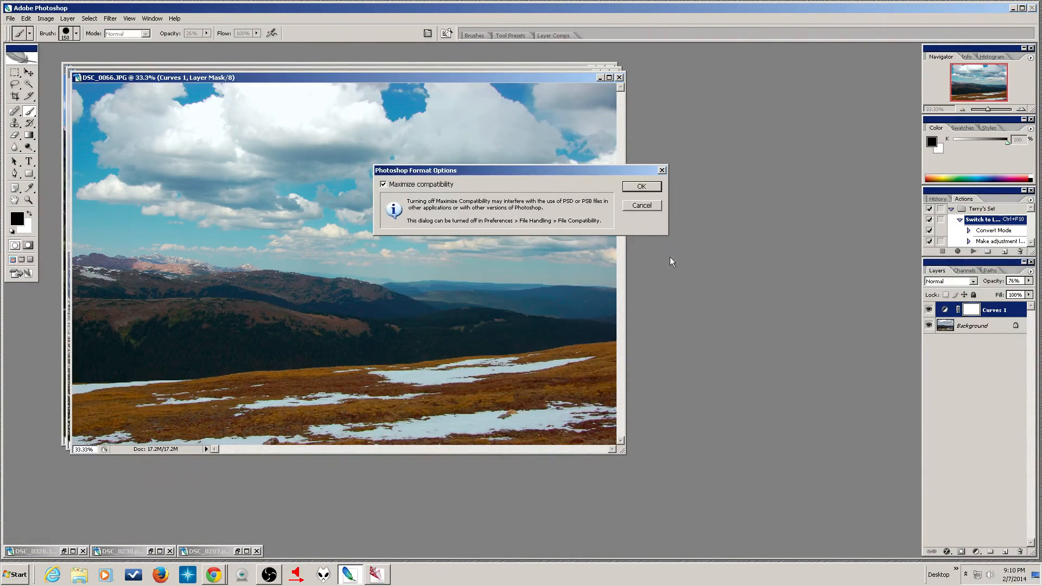
{"action": "left_click", "coordinate": [641, 186]}
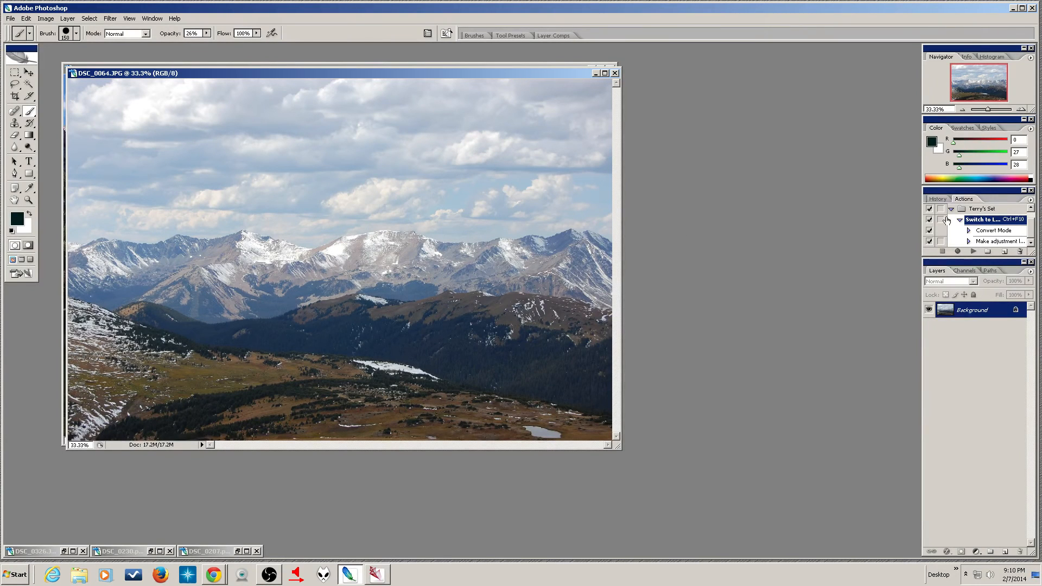
Run the Lab conversion action on DSC_0064.JPG and open its Curves 1 adjustment on the a channel
{"action": "left_click", "coordinate": [975, 252]}
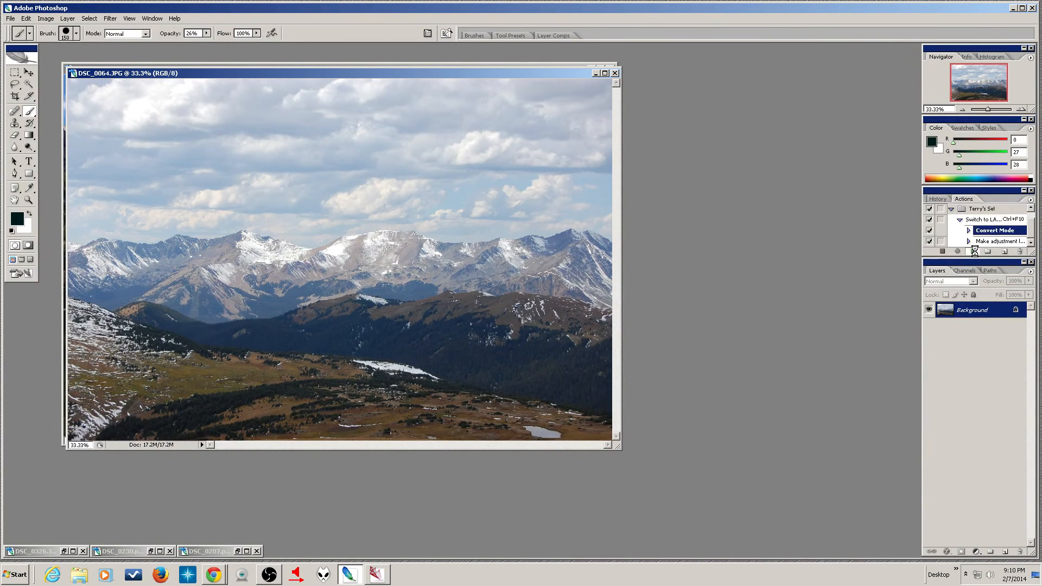
{"action": "double_click", "coordinate": [946, 312]}
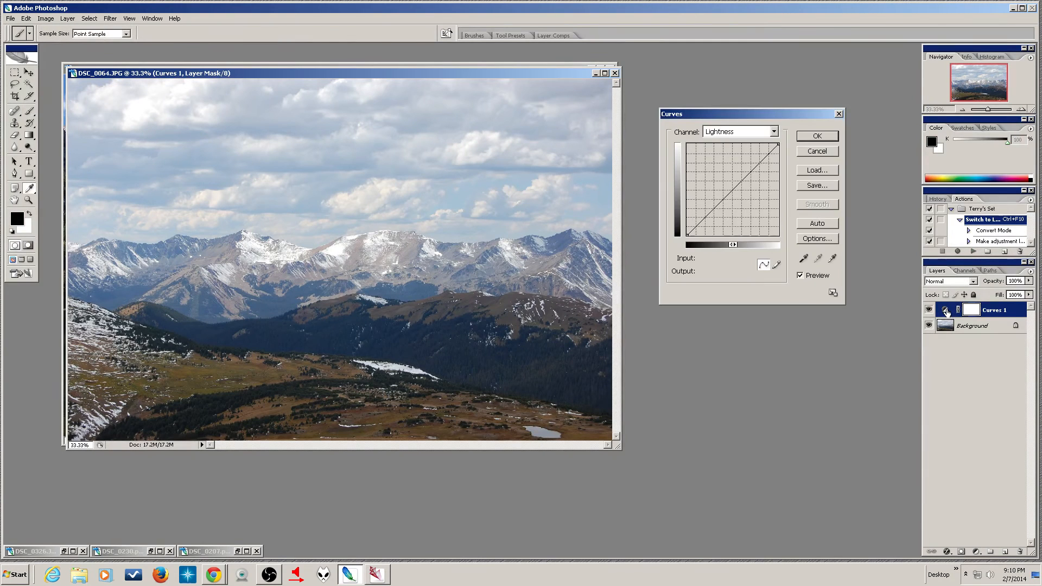
{"action": "left_click", "coordinate": [760, 131]}
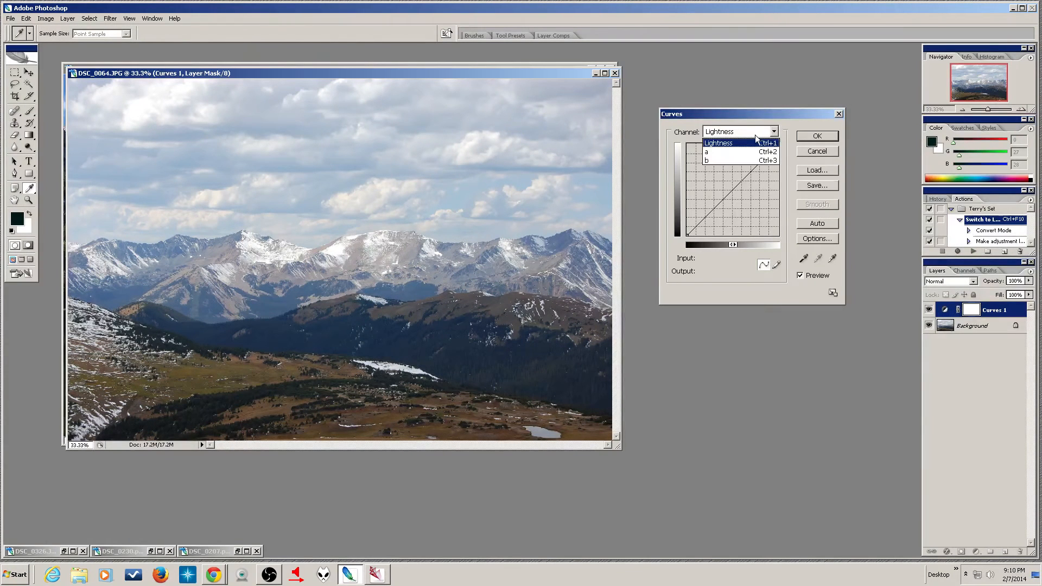
{"action": "left_click", "coordinate": [758, 147]}
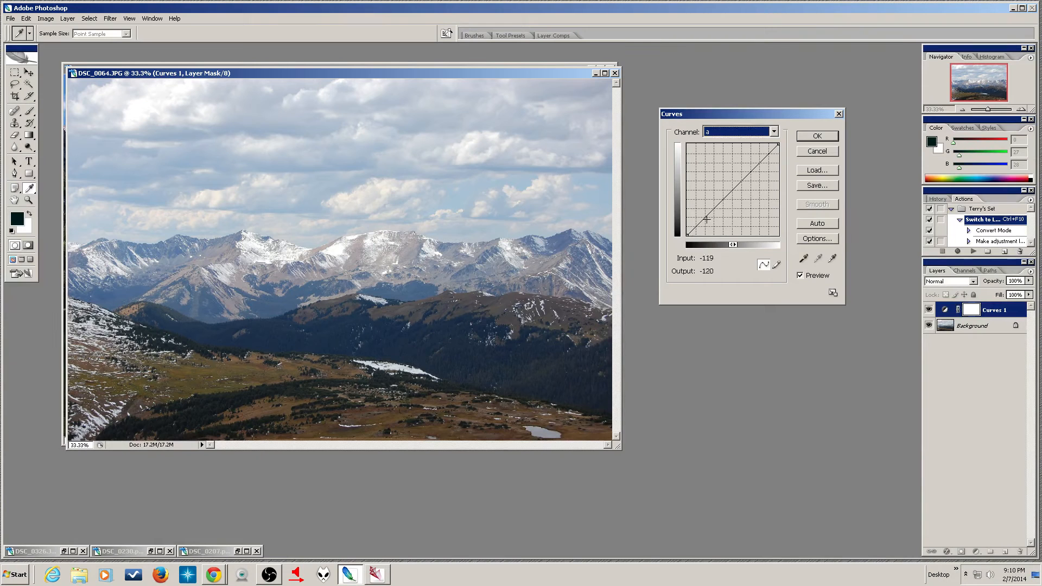
Set the a curve's lower end to input -89, output -128 and its upper end to input 89, output 127
{"action": "left_click_drag", "start_coordinate": [688, 235], "coordinate": [702, 235]}
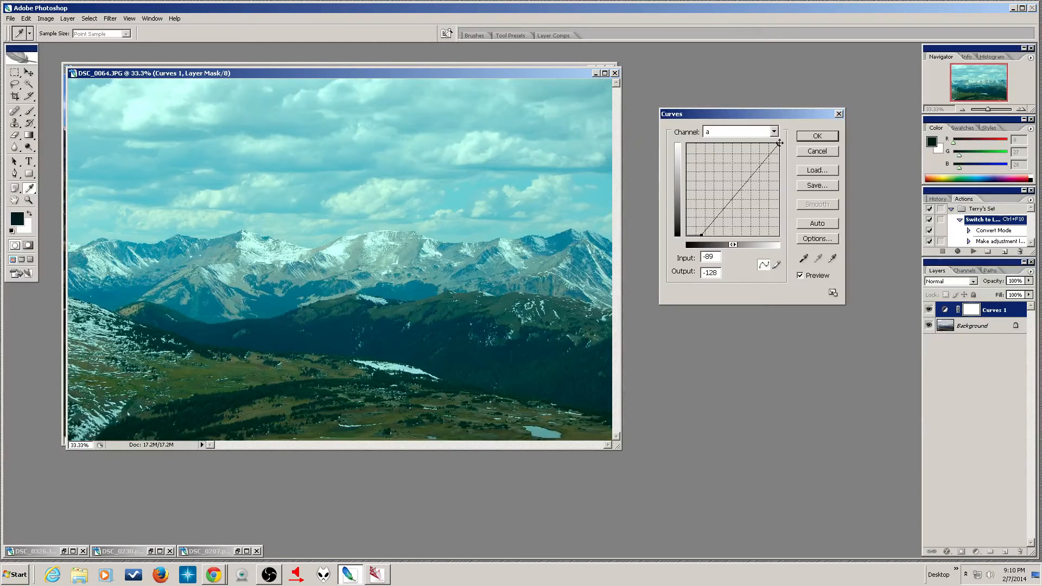
{"action": "left_click_drag", "start_coordinate": [778, 144], "coordinate": [767, 143]}
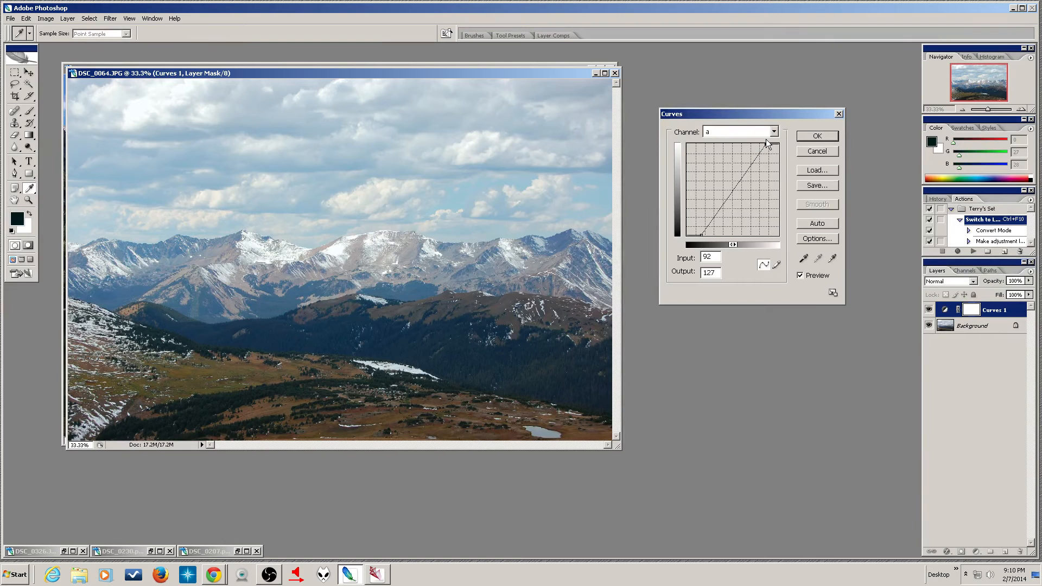
{"action": "left_click_drag", "start_coordinate": [766, 142], "coordinate": [765, 144]}
{"action": "left_click_drag", "start_coordinate": [565, 342], "coordinate": [708, 302]}
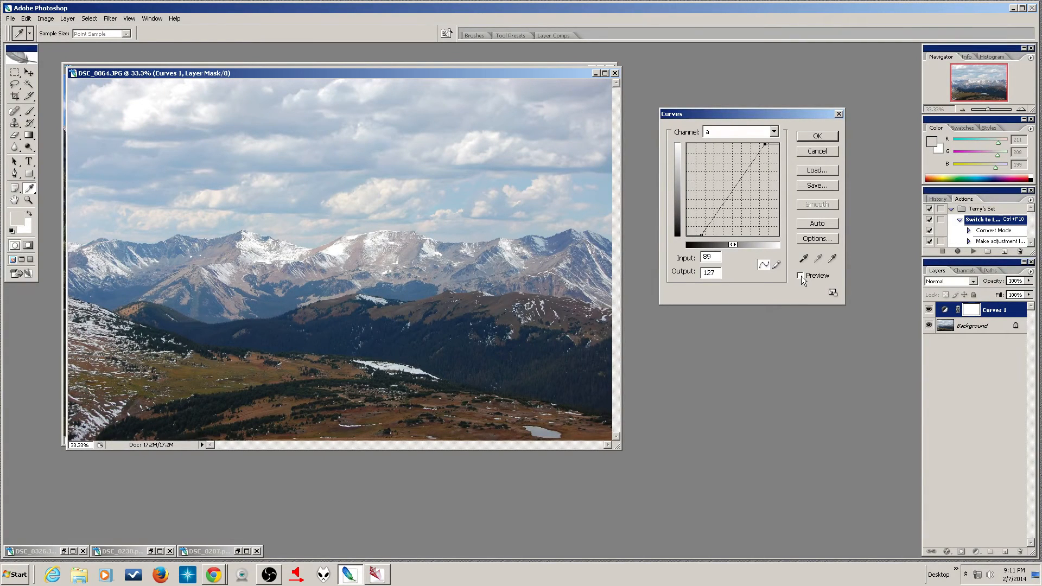
Steepen the a curve by moving both ends further inward, with the upper end at input 59, output 127
{"action": "left_click_drag", "start_coordinate": [702, 235], "coordinate": [712, 235]}
{"action": "left_click_drag", "start_coordinate": [765, 144], "coordinate": [755, 142]}
{"action": "left_click", "coordinate": [801, 276]}
Switch to the b channel and pull the curve's upper end in to input 63, output 127
{"action": "left_click", "coordinate": [775, 132]}
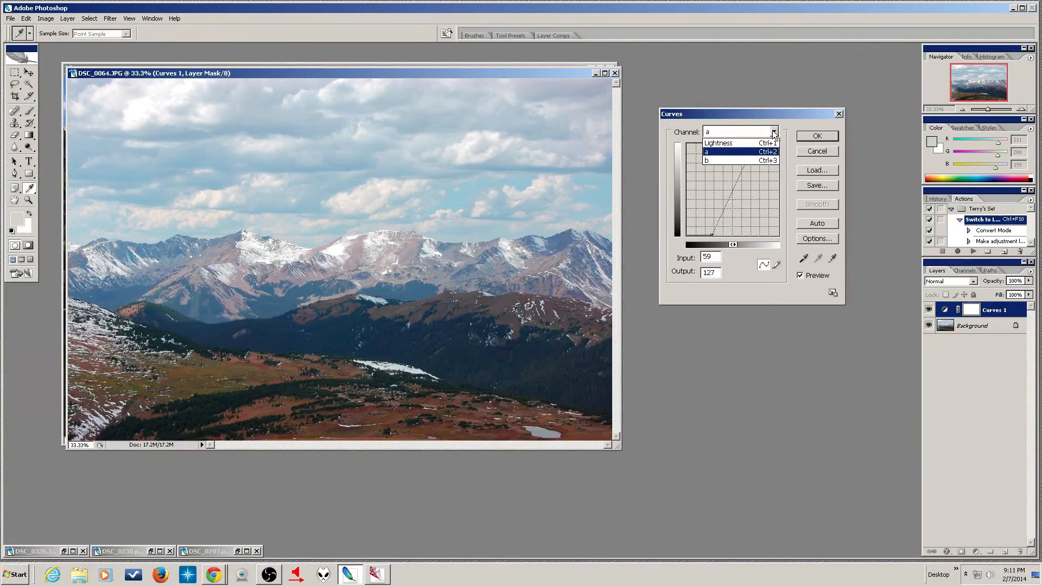
{"action": "left_click", "coordinate": [740, 161]}
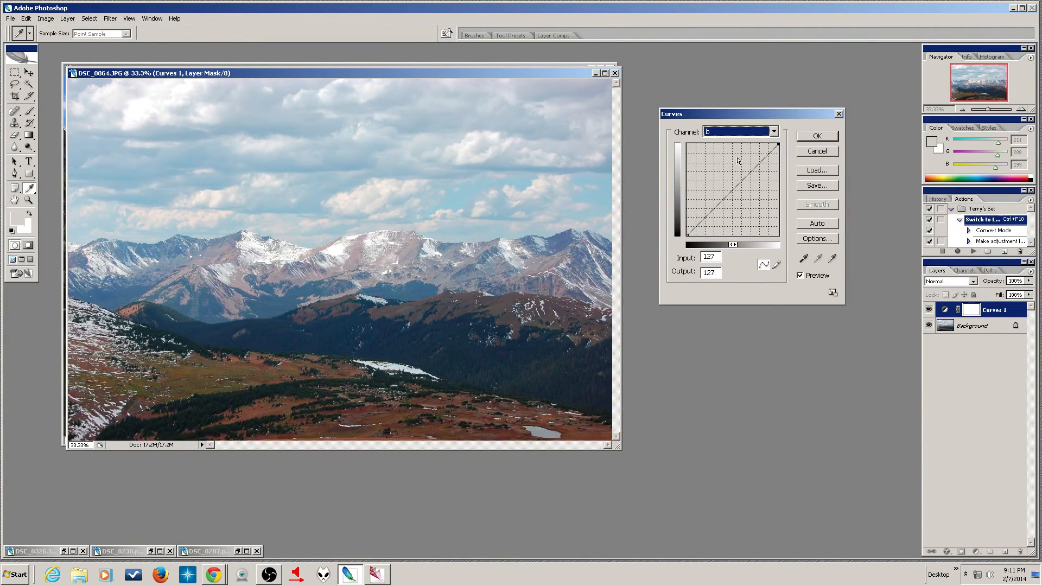
{"action": "left_click", "coordinate": [732, 191]}
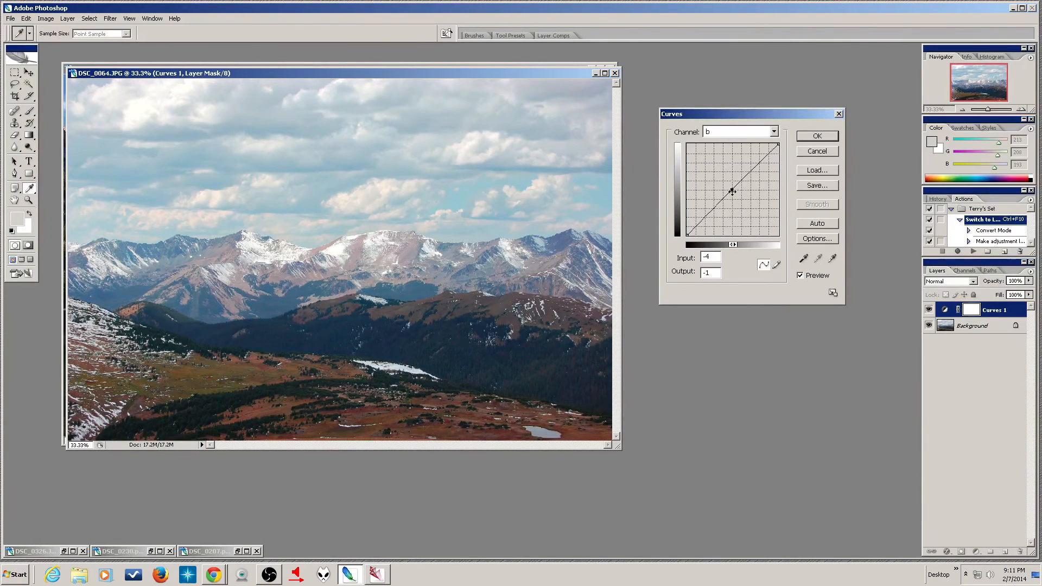
{"action": "left_click_drag", "start_coordinate": [732, 191], "coordinate": [732, 191]}
{"action": "left_click_drag", "start_coordinate": [779, 144], "coordinate": [775, 144]}
{"action": "left_click_drag", "start_coordinate": [731, 190], "coordinate": [757, 144]}
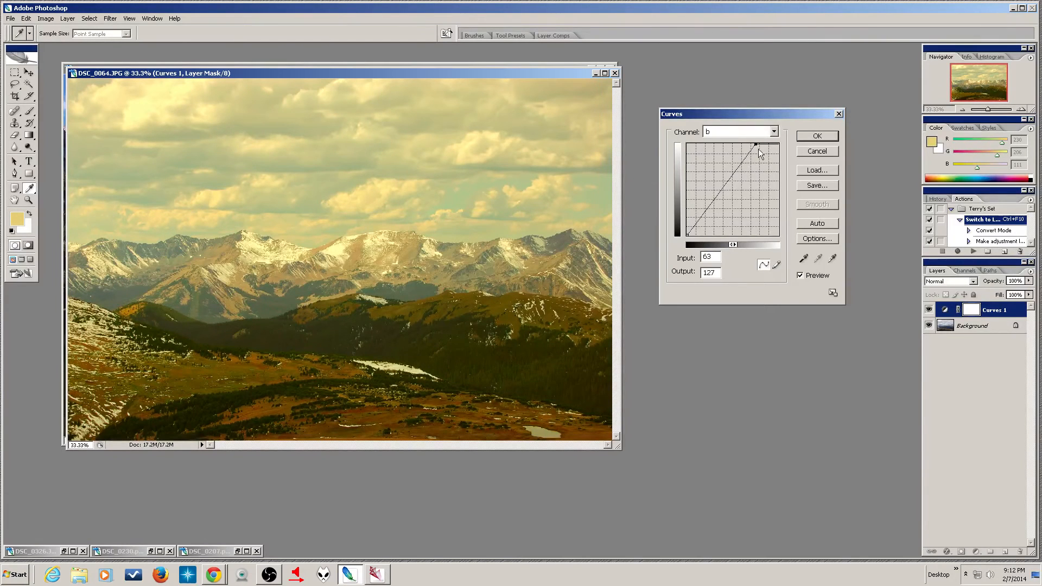
Set the b curve's lower end to input -90, output -128 and its upper end to input 86, output 127
{"action": "left_click_drag", "start_coordinate": [687, 234], "coordinate": [703, 244]}
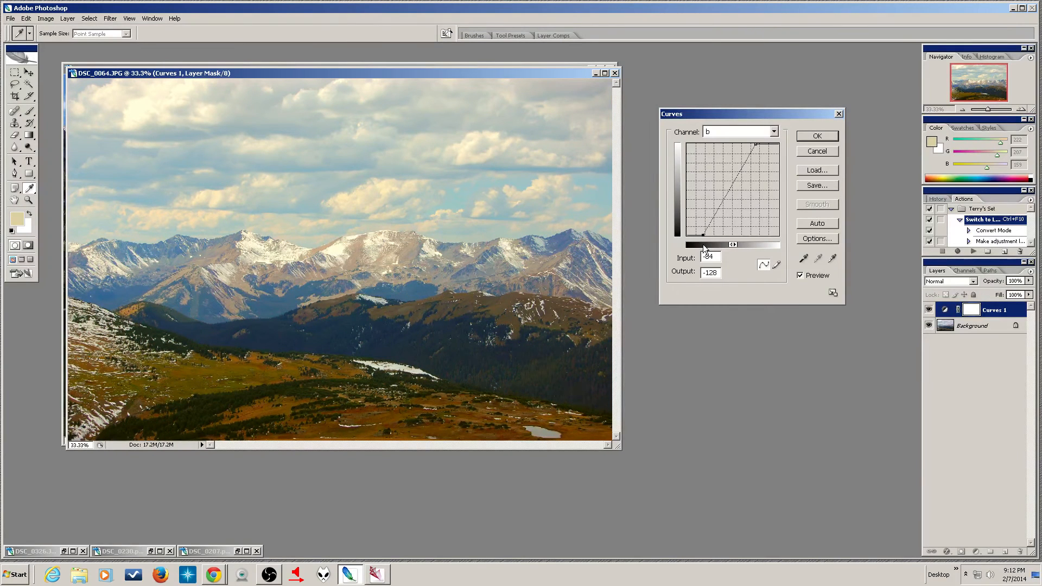
{"action": "left_click_drag", "start_coordinate": [756, 144], "coordinate": [765, 146]}
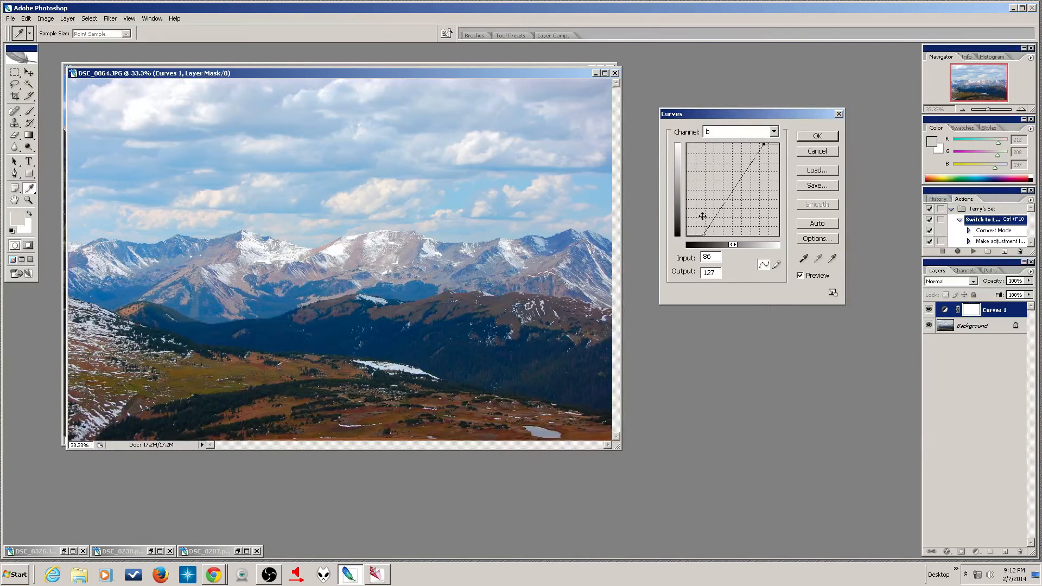
{"action": "mouse_move", "coordinate": [701, 235]}
{"action": "left_mouse_down"}
{"action": "mouse_move", "coordinate": [702, 244]}
{"action": "mouse_move", "coordinate": [692, 239]}
{"action": "mouse_move", "coordinate": [703, 243]}
{"action": "left_mouse_up"}
Sample the brown slopes, add a b curve point nudged near the centre, and add another at input 25, output 44
{"action": "left_click", "coordinate": [509, 309]}
{"action": "left_click_drag", "start_coordinate": [507, 315], "coordinate": [473, 300]}
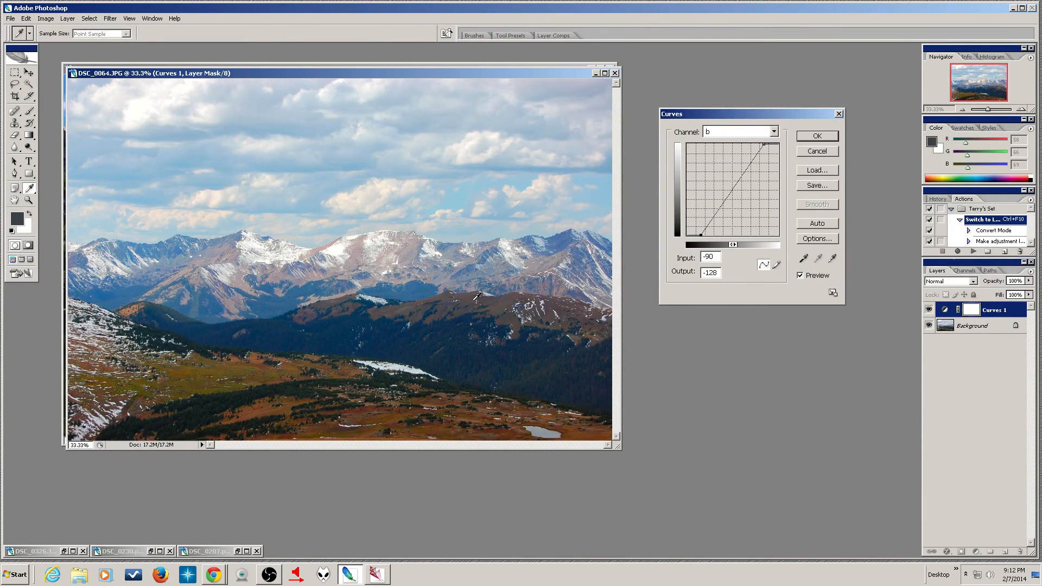
{"action": "left_click", "coordinate": [734, 189]}
{"action": "key", "text": "Left"}
{"action": "key", "text": "Left"}
{"action": "key", "text": "Left"}
{"action": "key", "text": "Left"}
{"action": "left_click", "coordinate": [742, 174]}
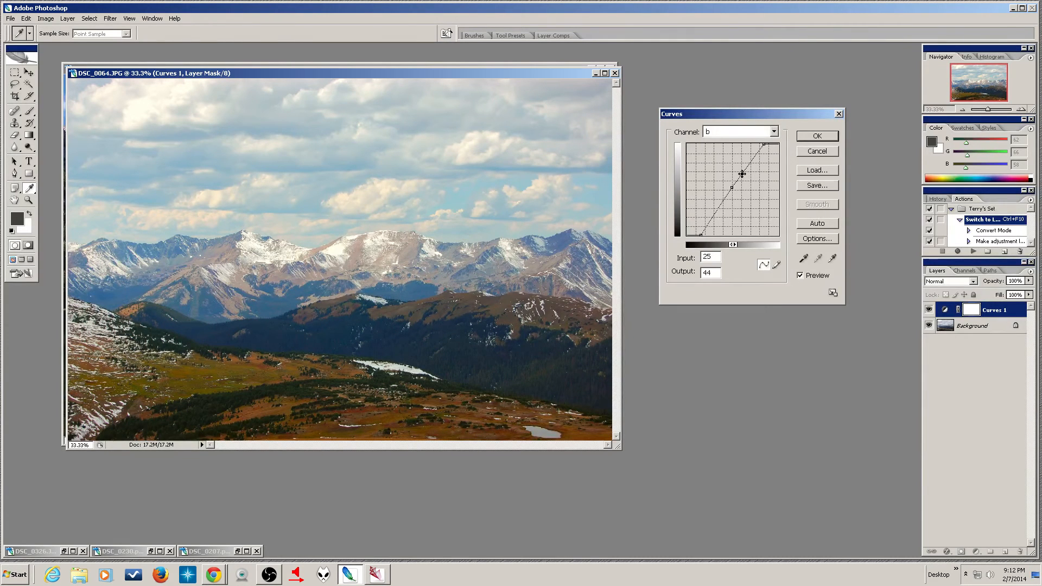
Add a point on the lower half of the b curve and fine-tune its input
{"action": "left_click", "coordinate": [724, 201]}
{"action": "key", "text": "Right"}
{"action": "key", "text": "Right"}
{"action": "key", "text": "Right"}
{"action": "key", "text": "Right"}
{"action": "key", "text": "Left"}
{"action": "key", "text": "Left"}
{"action": "key", "text": "Left"}
{"action": "key", "text": "Left"}
{"action": "key", "text": "Left"}
{"action": "key", "text": "Left"}
Try the upper b curve point at input 5, output 44
{"action": "left_click", "coordinate": [743, 174]}
{"action": "key", "text": "Left"}
{"action": "key", "text": "Left"}
{"action": "key", "text": "Left"}
{"action": "key", "text": "Left"}
{"action": "key", "text": "Left"}
{"action": "key", "text": "Left"}
{"action": "key", "text": "Left"}
{"action": "key", "text": "Left"}
{"action": "key", "text": "Left"}
{"action": "key", "text": "Left"}
{"action": "key", "text": "Left"}
{"action": "key", "text": "Left"}
{"action": "key", "text": "Left"}
{"action": "key", "text": "Left"}
{"action": "key", "text": "Left"}
{"action": "key", "text": "Left"}
{"action": "key", "text": "Left"}
{"action": "key", "text": "Left"}
{"action": "key", "text": "Left"}
{"action": "key", "text": "Left"}
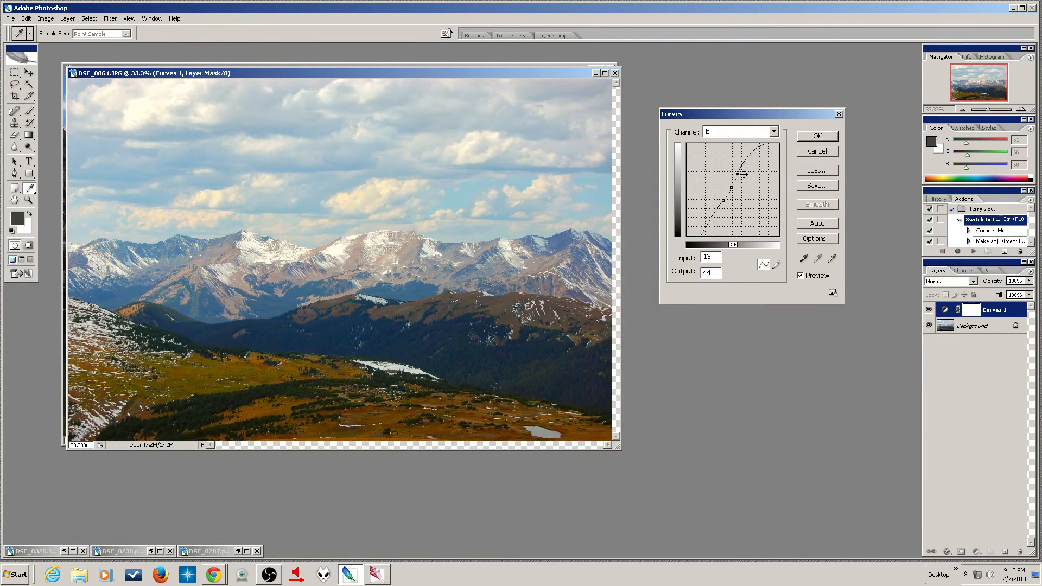
{"action": "key", "text": "Left"}
{"action": "key", "text": "Left"}
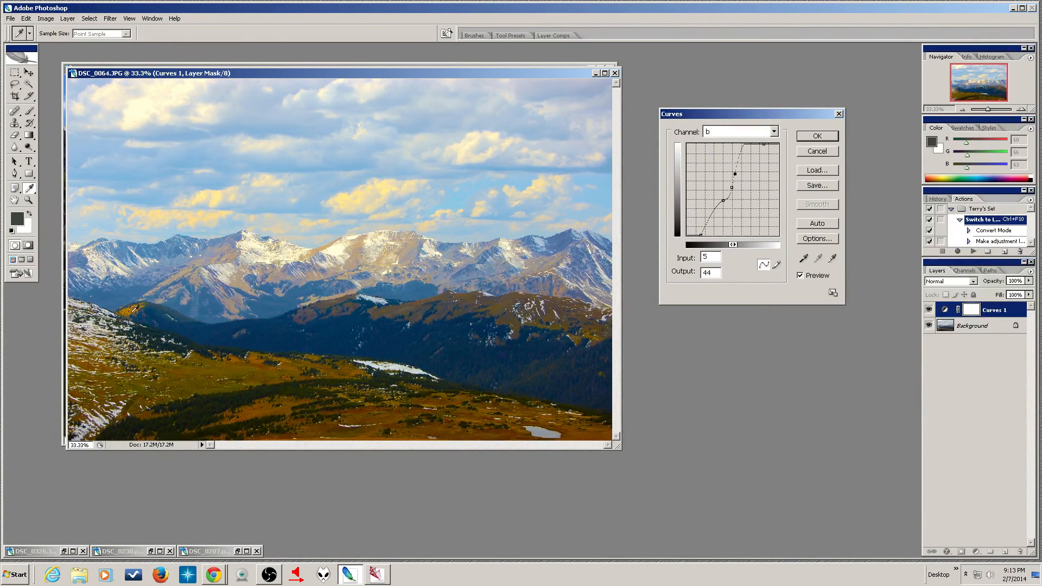
Set the upper b curve point to input 19, output 44
{"action": "key", "text": "Right"}
{"action": "key", "text": "Right"}
{"action": "key", "text": "Right"}
{"action": "key", "text": "Right"}
{"action": "key", "text": "Right"}
{"action": "key", "text": "Right"}
{"action": "key", "text": "Right"}
{"action": "key", "text": "Right"}
{"action": "key", "text": "Right"}
{"action": "key", "text": "Right"}
{"action": "key", "text": "Right"}
{"action": "key", "text": "Right"}
{"action": "key", "text": "Right"}
{"action": "key", "text": "Right"}
{"action": "key", "text": "Left"}
{"action": "key", "text": "Left"}
{"action": "key", "text": "Right"}
{"action": "key", "text": "Right"}
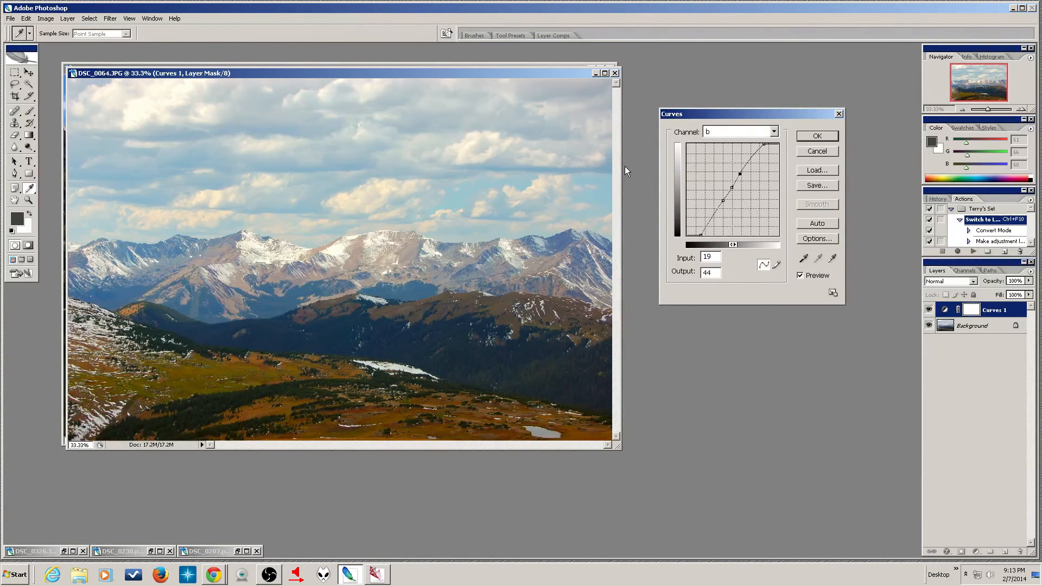
Nudge the upper b curve point to a slightly higher input and apply the Curves adjustment
{"action": "key", "text": "Right"}
{"action": "key", "text": "Right"}
{"action": "key", "text": "Right"}
{"action": "key", "text": "Right"}
{"action": "key", "text": "Right"}
{"action": "key", "text": "Right"}
{"action": "left_click", "coordinate": [732, 188]}
{"action": "left_click", "coordinate": [809, 139]}
{"action": "key", "text": "b"}
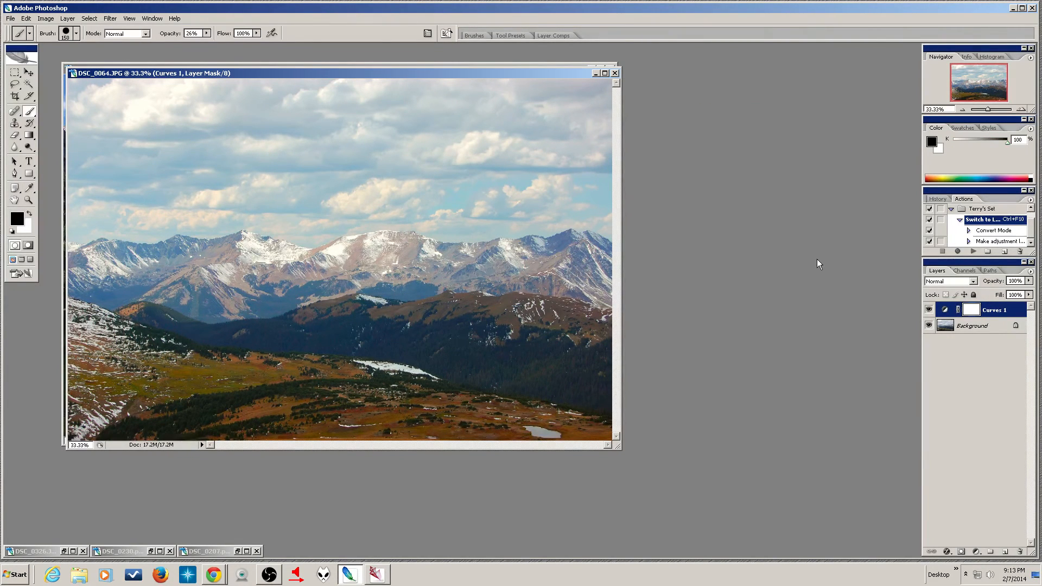
Compare the photo with and without the Curves 1 adjustment and open its b curve for editing
{"action": "left_click", "coordinate": [929, 311]}
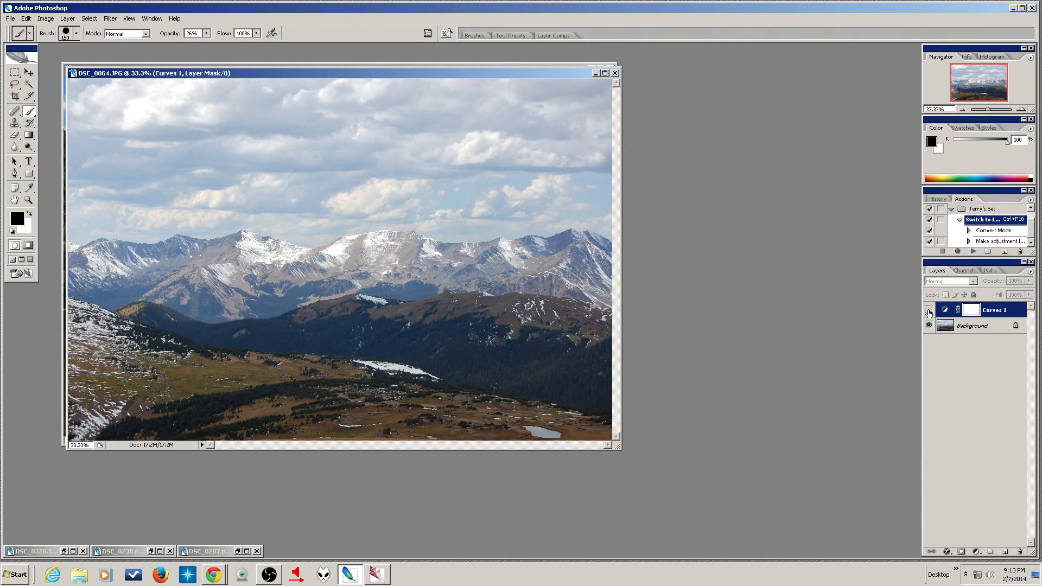
{"action": "left_click", "coordinate": [929, 311]}
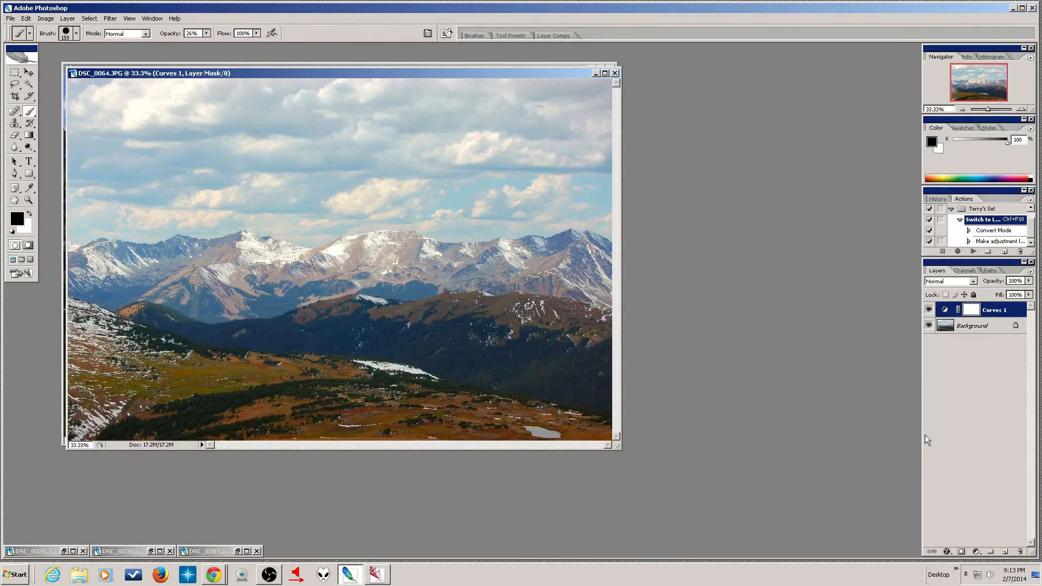
{"action": "double_click", "coordinate": [943, 310]}
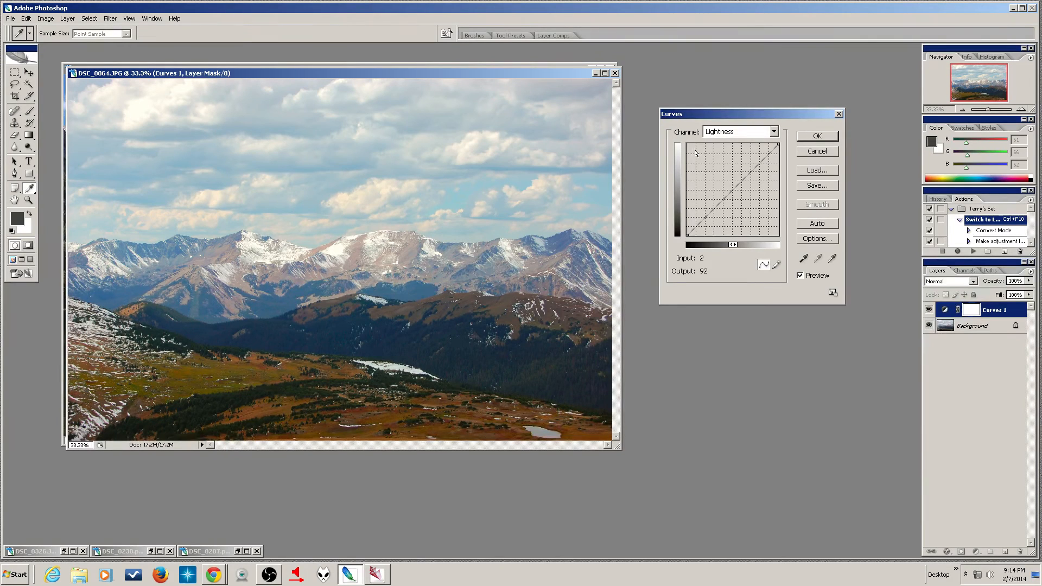
{"action": "left_click", "coordinate": [740, 131]}
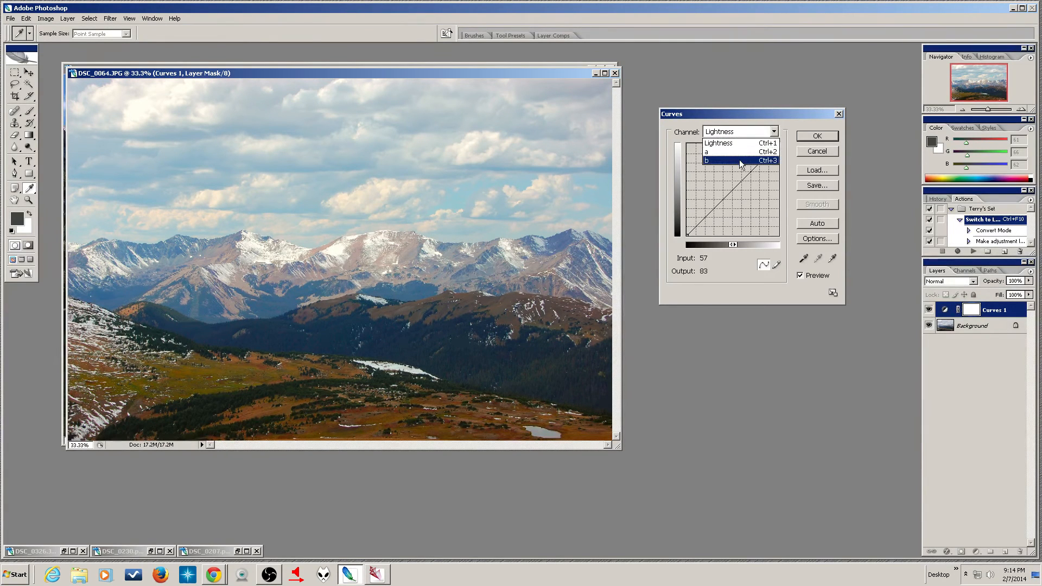
{"action": "left_click", "coordinate": [730, 153]}
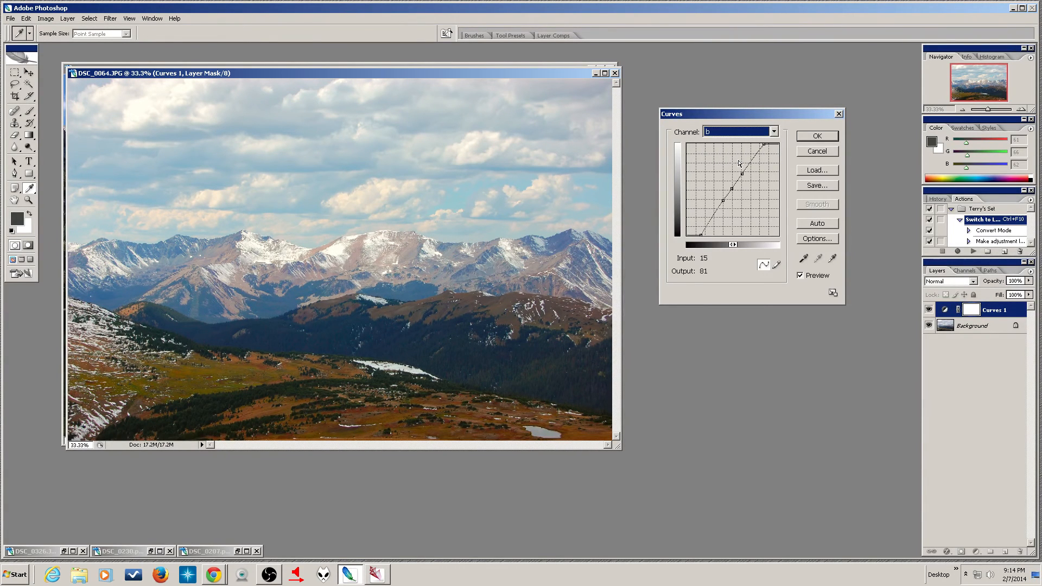
Try the b curve's middle point at input 11, output 3, and at input -7, output 7
{"action": "left_click", "coordinate": [731, 188]}
{"action": "key", "text": "Right"}
{"action": "key", "text": "Right"}
{"action": "key", "text": "Right"}
{"action": "key", "text": "Right"}
{"action": "key", "text": "Right"}
{"action": "key", "text": "Right"}
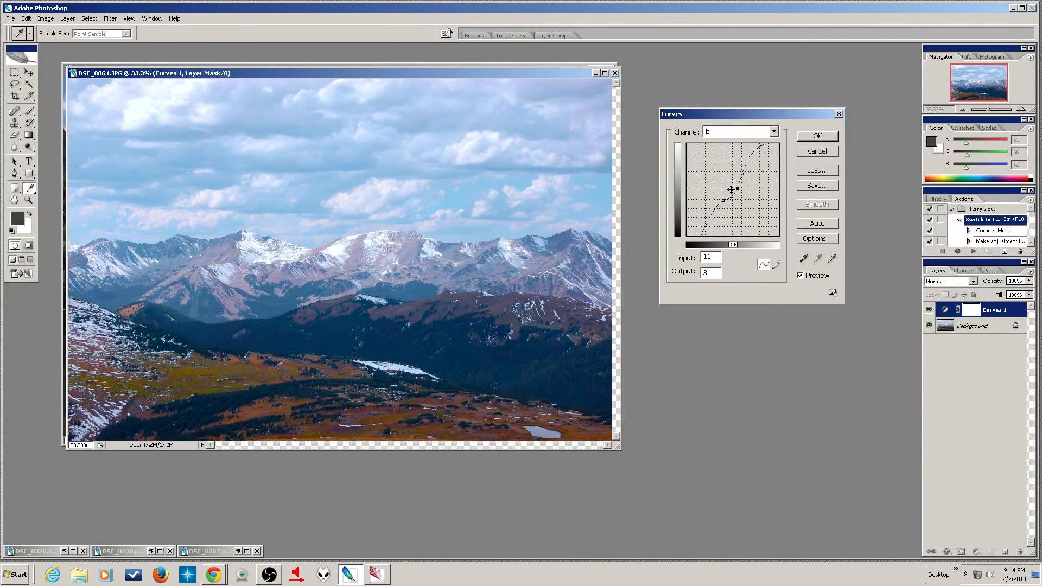
{"action": "key", "text": "Left"}
{"action": "key", "text": "Left"}
{"action": "key", "text": "Left"}
{"action": "key", "text": "Left"}
{"action": "key", "text": "Left"}
{"action": "key", "text": "Up"}
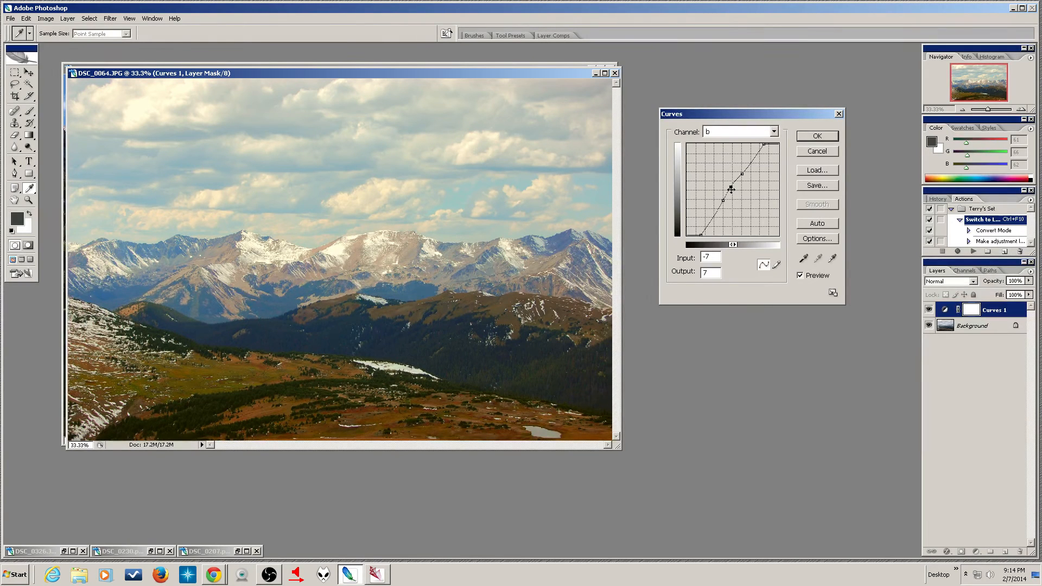
Readjust the b curve's inner points, setting the lower one to input -28, output -23, and apply the Curves adjustment
{"action": "key", "text": "Right"}
{"action": "key", "text": "Right"}
{"action": "key", "text": "Right"}
{"action": "mouse_move", "coordinate": [724, 199]}
{"action": "left_mouse_down"}
{"action": "mouse_move", "coordinate": [747, 173]}
{"action": "mouse_move", "coordinate": [724, 198]}
{"action": "left_mouse_up"}
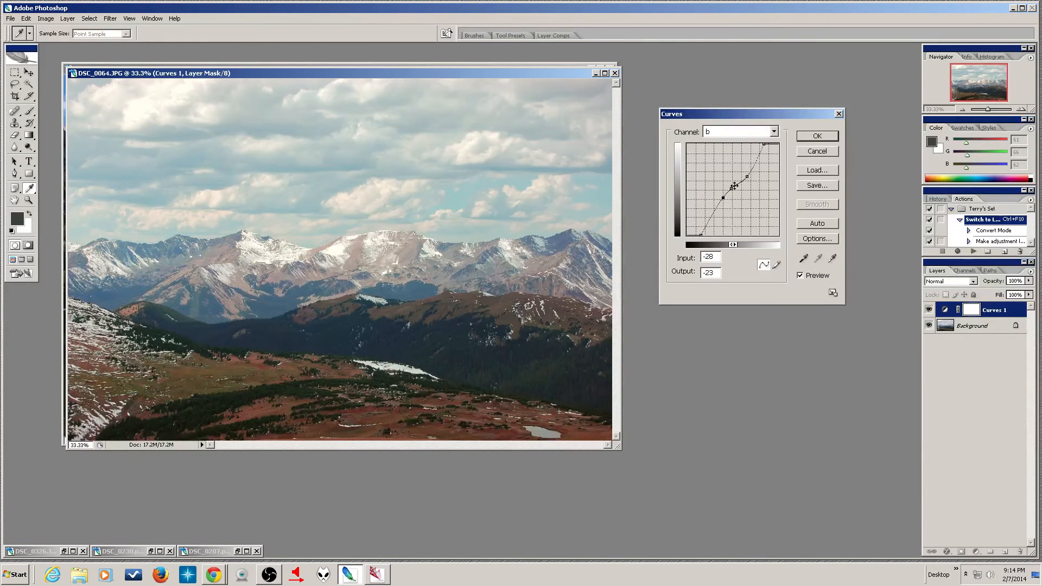
{"action": "left_click", "coordinate": [817, 136]}
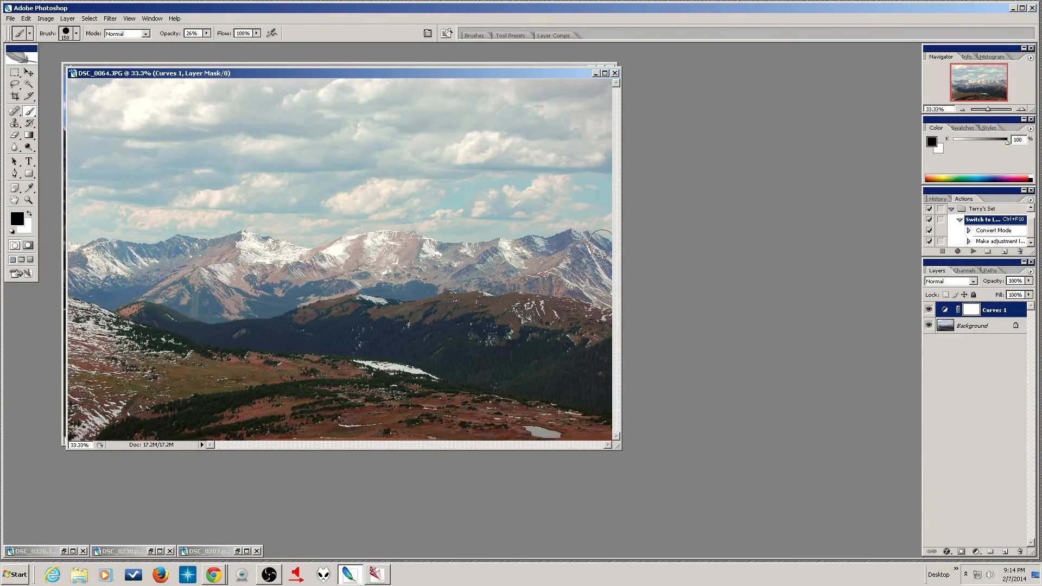
Compare the photo repeatedly with and without the Curves 1 layer
{"action": "left_click", "coordinate": [930, 310]}
{"action": "left_click", "coordinate": [929, 310]}
{"action": "left_click", "coordinate": [930, 309]}
{"action": "left_click", "coordinate": [929, 310]}
{"action": "left_click", "coordinate": [930, 310]}
{"action": "left_click", "coordinate": [930, 310]}
Close DSC_0064.JPG, saving it as DSC_0064.psd in Photoshop format with maximize compatibility enabled
{"action": "left_click", "coordinate": [615, 74]}
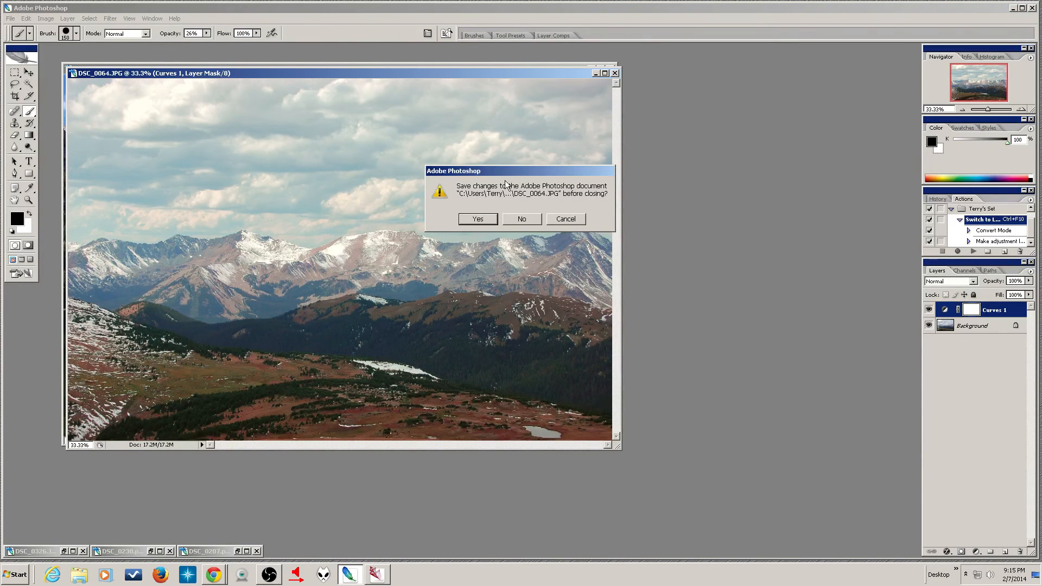
{"action": "left_click", "coordinate": [485, 218]}
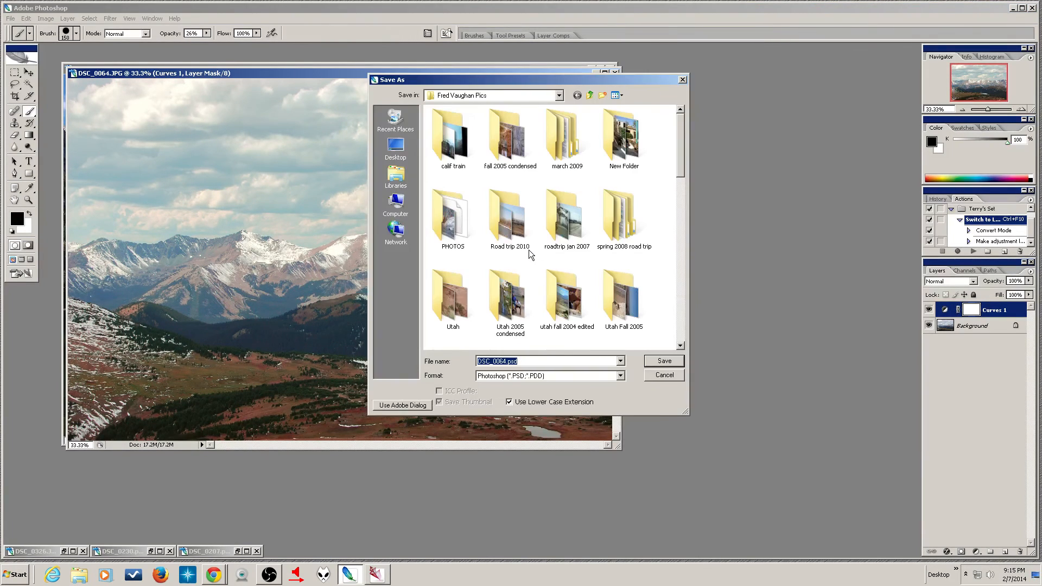
{"action": "left_click", "coordinate": [658, 362]}
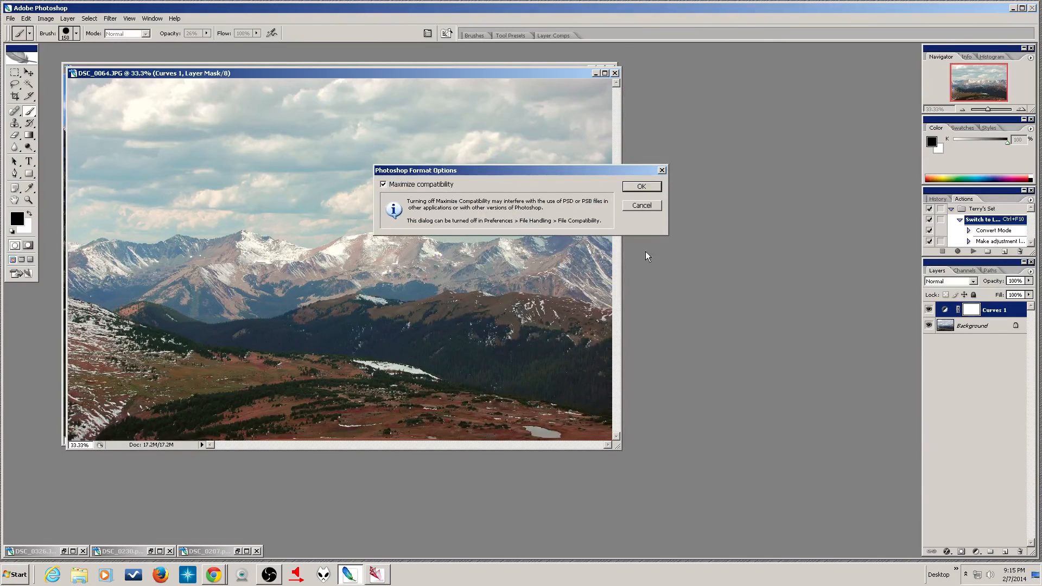
{"action": "left_click", "coordinate": [643, 187]}
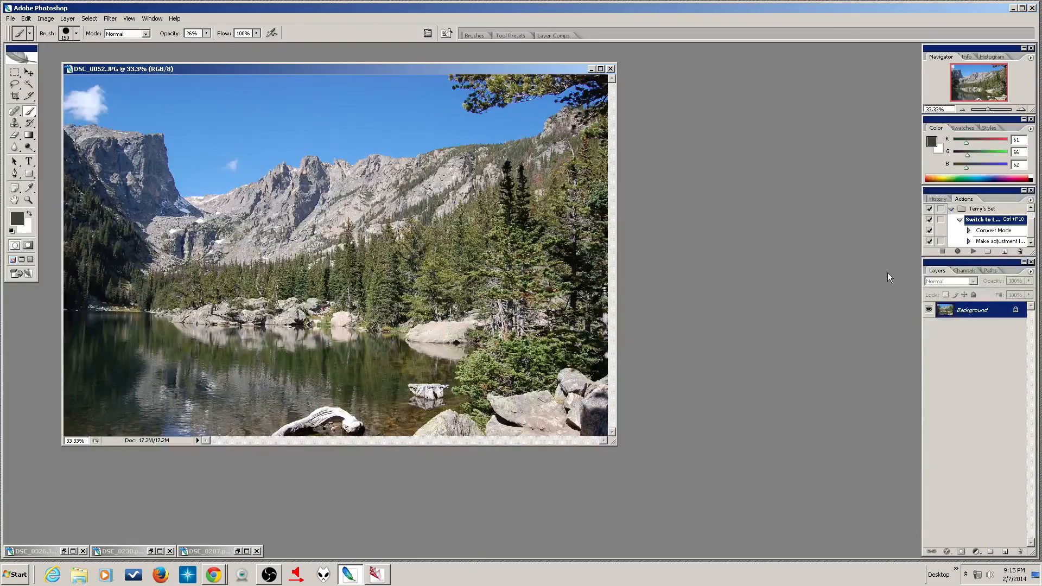
Run the recorded Lab conversion action on DSC_0052 and set the a curve's endpoints to input -55, output -128 and input 53, output 127
{"action": "left_click", "coordinate": [972, 252]}
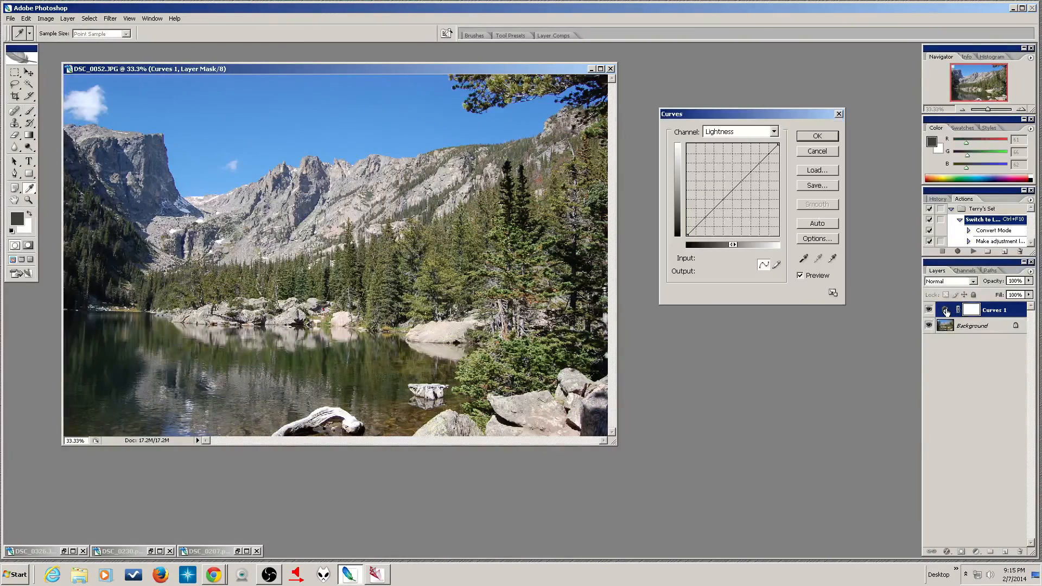
{"action": "left_click", "coordinate": [740, 132]}
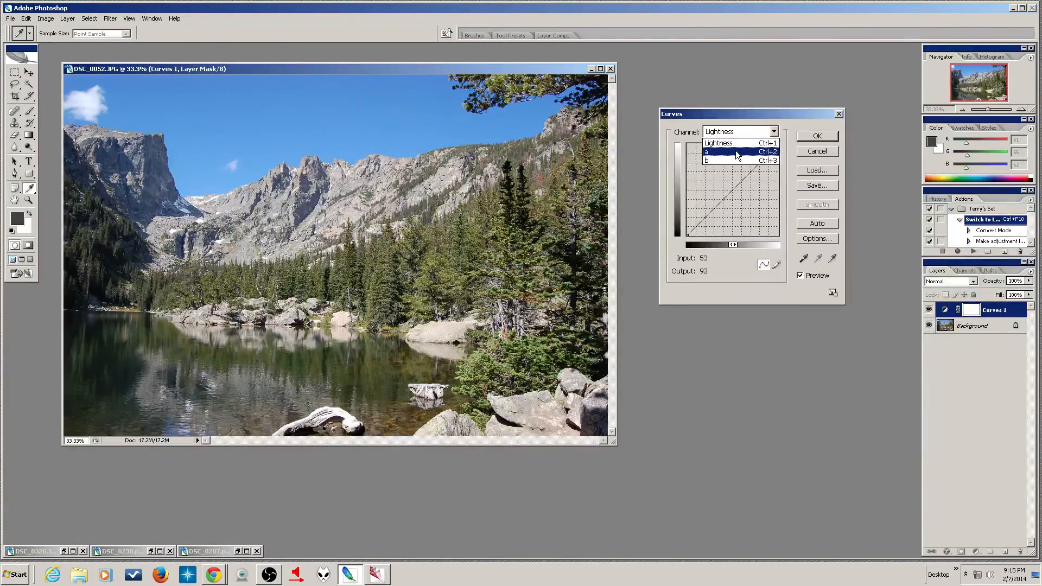
{"action": "left_click", "coordinate": [736, 152]}
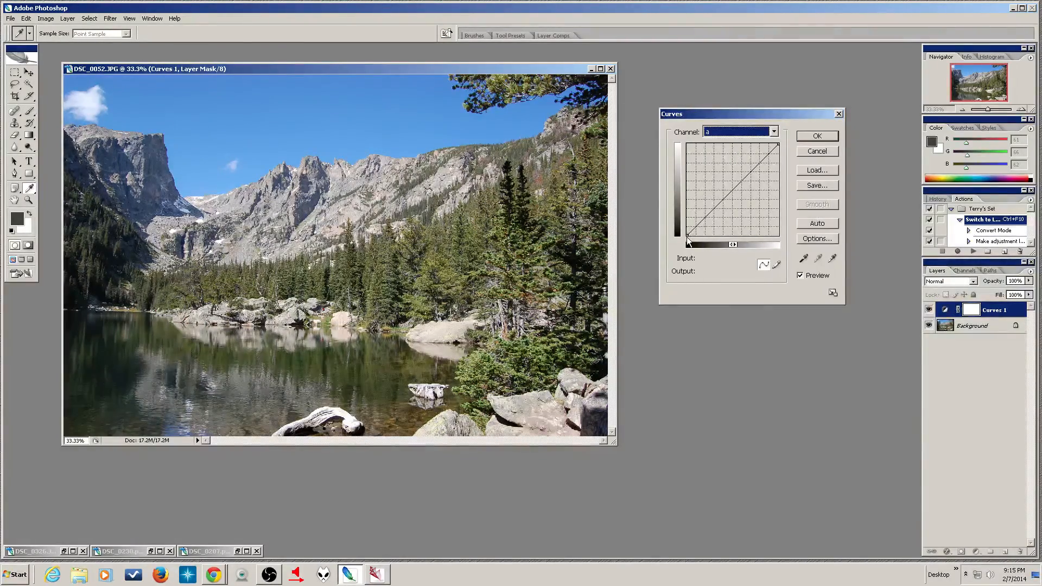
{"action": "left_click_drag", "start_coordinate": [688, 236], "coordinate": [704, 235]}
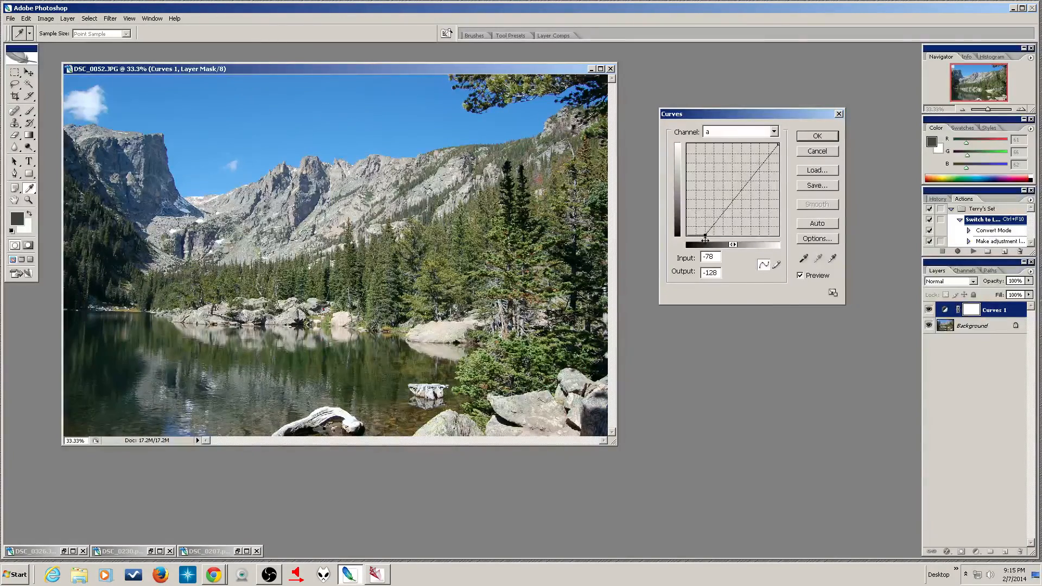
{"action": "left_click_drag", "start_coordinate": [779, 145], "coordinate": [752, 144]}
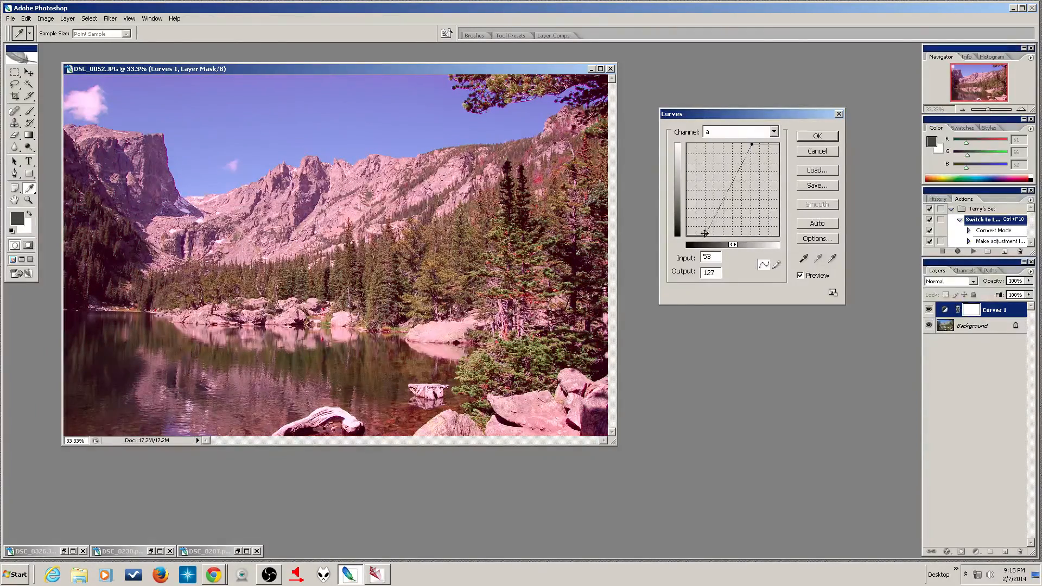
{"action": "left_click_drag", "start_coordinate": [706, 236], "coordinate": [713, 236]}
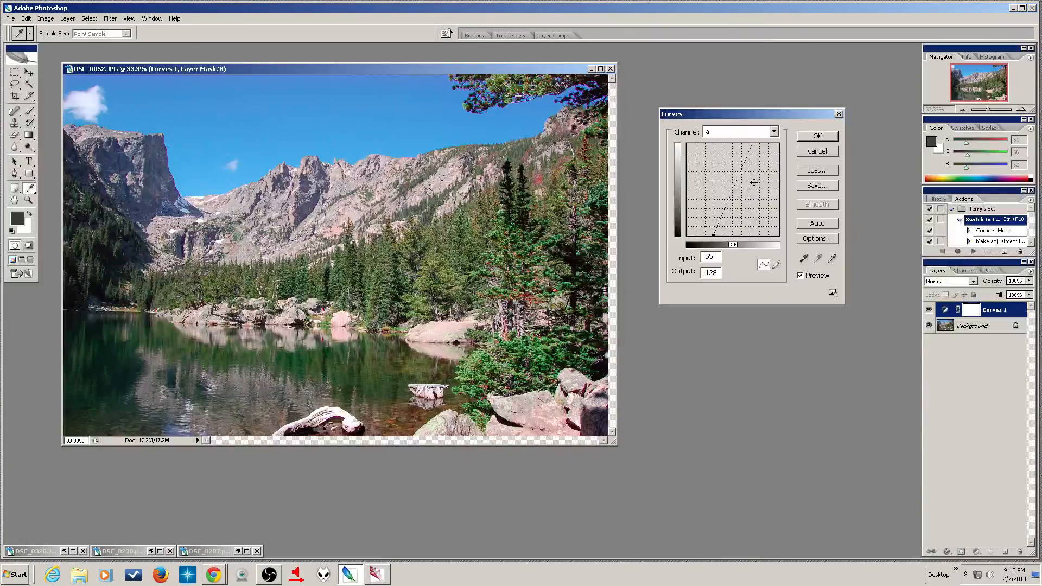
Steepen the b curve by moving its lower endpoint to input -74 and its upper endpoint slightly below input 74
{"action": "left_click", "coordinate": [774, 132]}
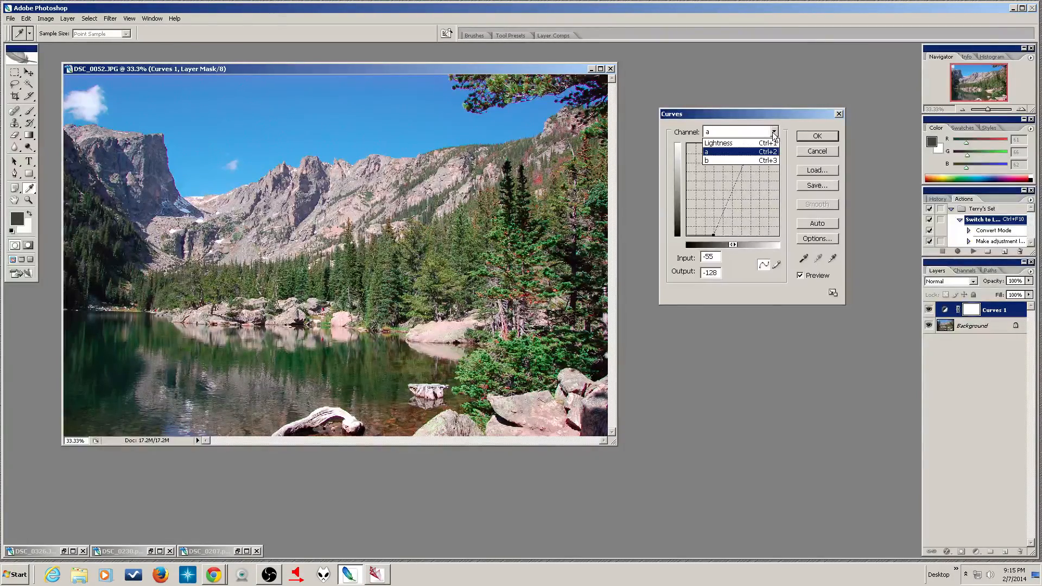
{"action": "left_click", "coordinate": [766, 161]}
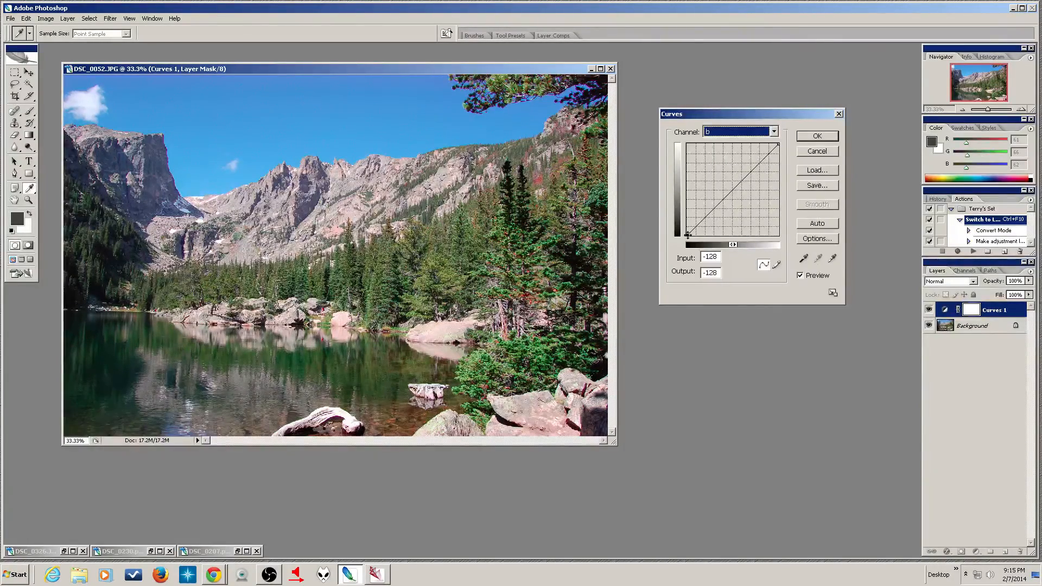
{"action": "left_click_drag", "start_coordinate": [690, 235], "coordinate": [702, 235]}
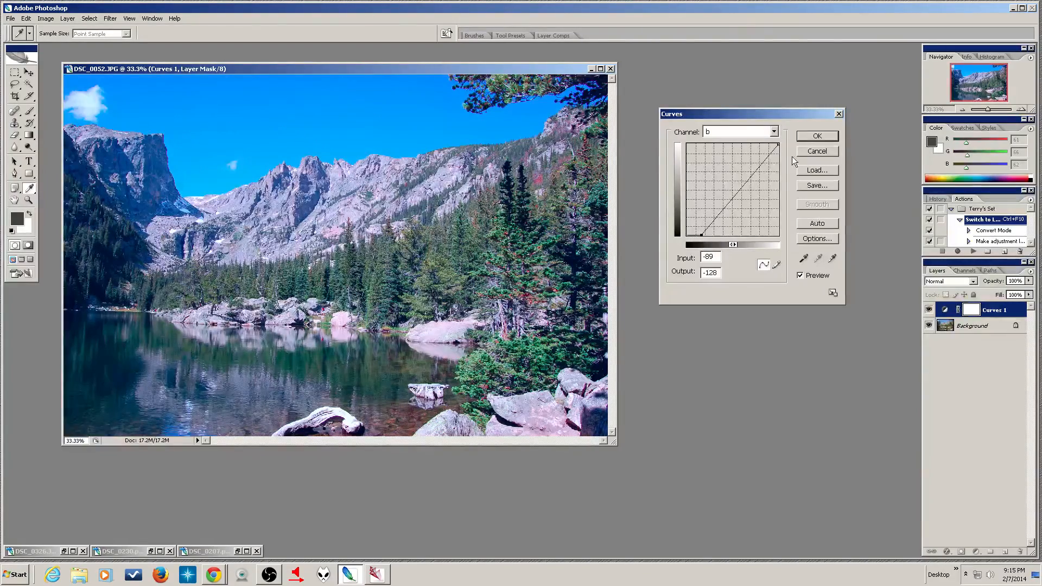
{"action": "left_click_drag", "start_coordinate": [778, 146], "coordinate": [765, 144]}
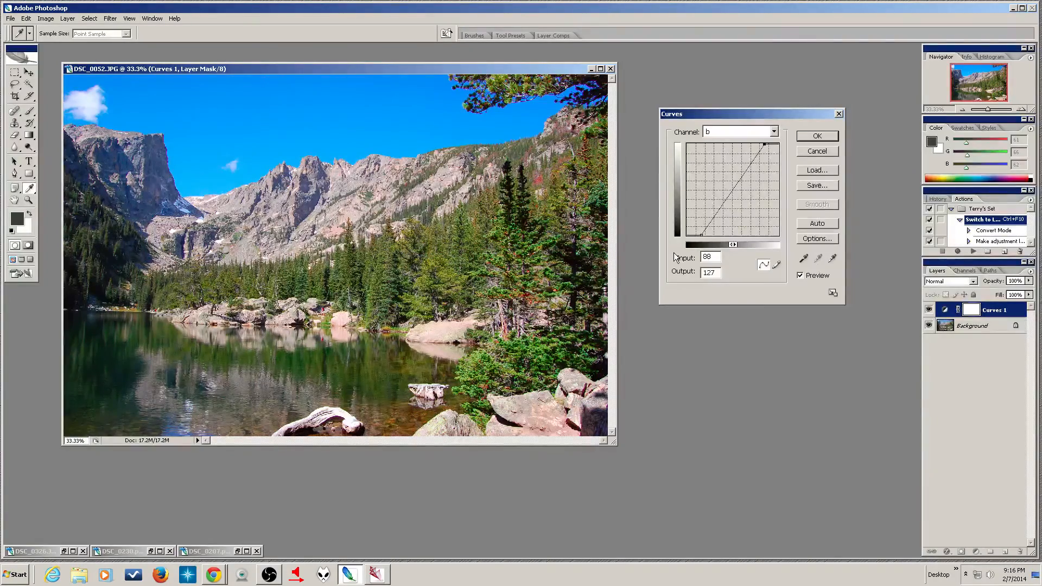
{"action": "left_click", "coordinate": [762, 263]}
{"action": "left_click_drag", "start_coordinate": [702, 234], "coordinate": [709, 243]}
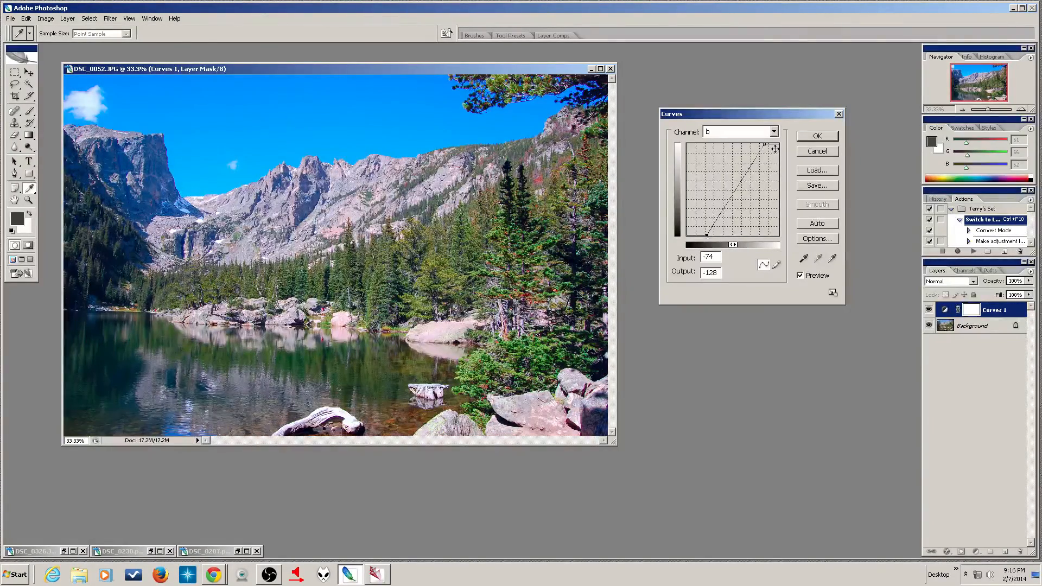
{"action": "left_click_drag", "start_coordinate": [765, 144], "coordinate": [760, 143]}
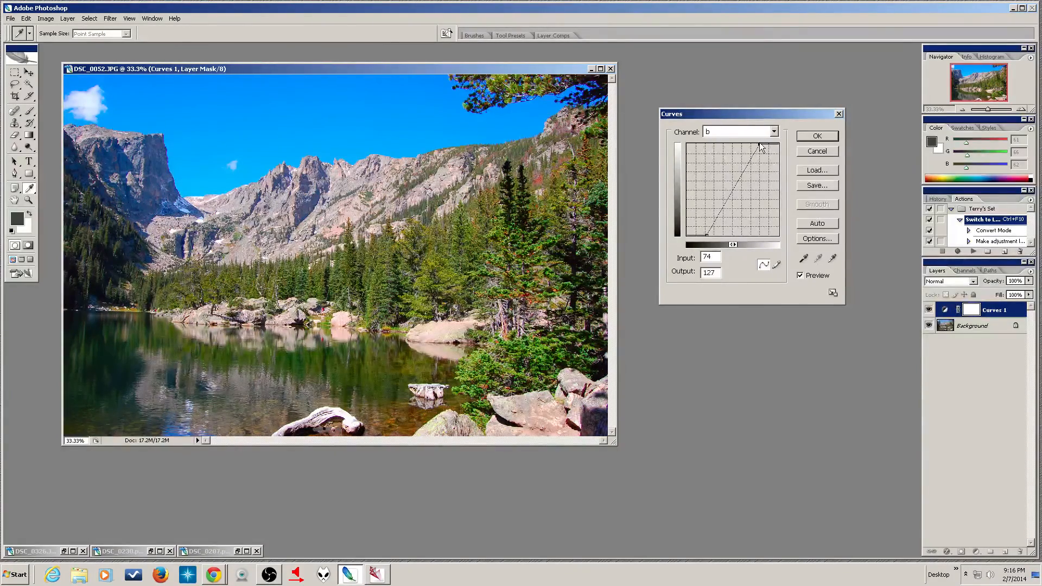
{"action": "left_click_drag", "start_coordinate": [759, 143], "coordinate": [757, 143]}
Steepen the a curve by moving both endpoints slightly further inward and apply the Curves adjustment
{"action": "left_click", "coordinate": [734, 130]}
{"action": "left_click", "coordinate": [734, 152]}
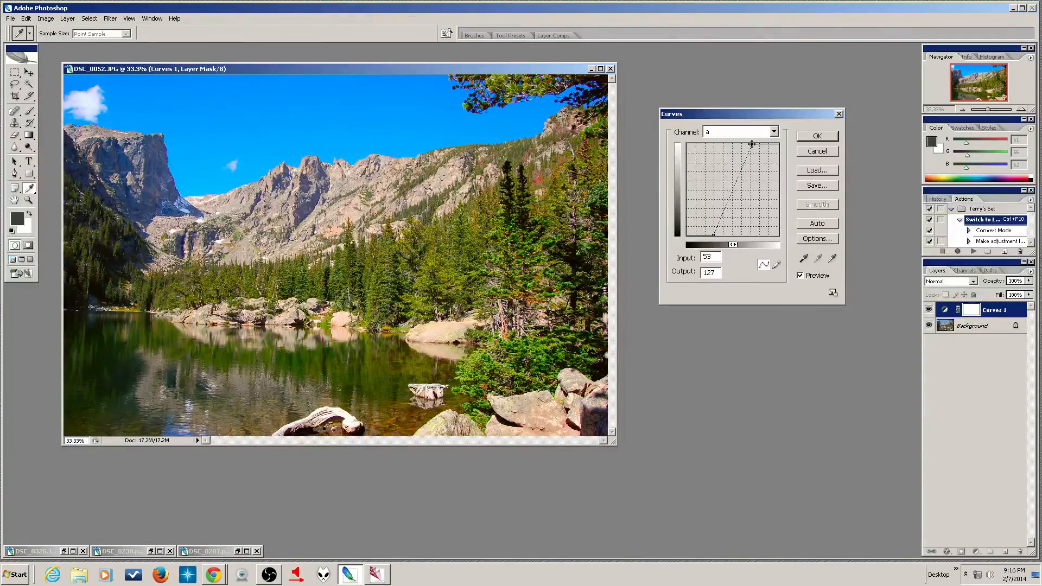
{"action": "left_click_drag", "start_coordinate": [751, 144], "coordinate": [747, 145]}
{"action": "left_click_drag", "start_coordinate": [714, 235], "coordinate": [719, 235]}
{"action": "left_click", "coordinate": [817, 136]}
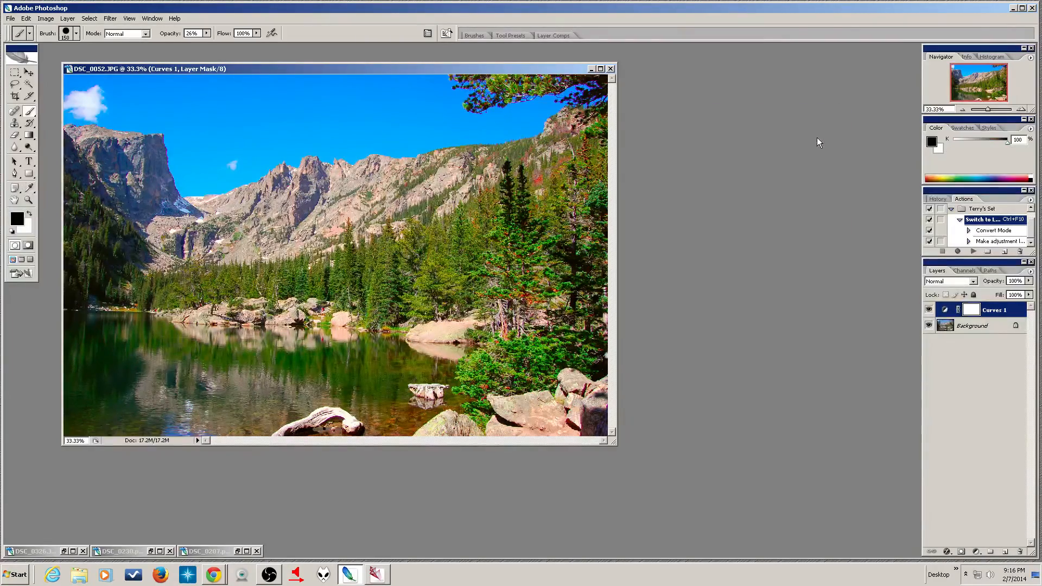
Reduce the Curves 1 layer's opacity to 78%
{"action": "left_click", "coordinate": [1029, 280]}
{"action": "mouse_move", "coordinate": [1030, 294]}
{"action": "left_mouse_down"}
{"action": "mouse_move", "coordinate": [1007, 298]}
{"action": "mouse_move", "coordinate": [1017, 298]}
{"action": "left_mouse_up"}
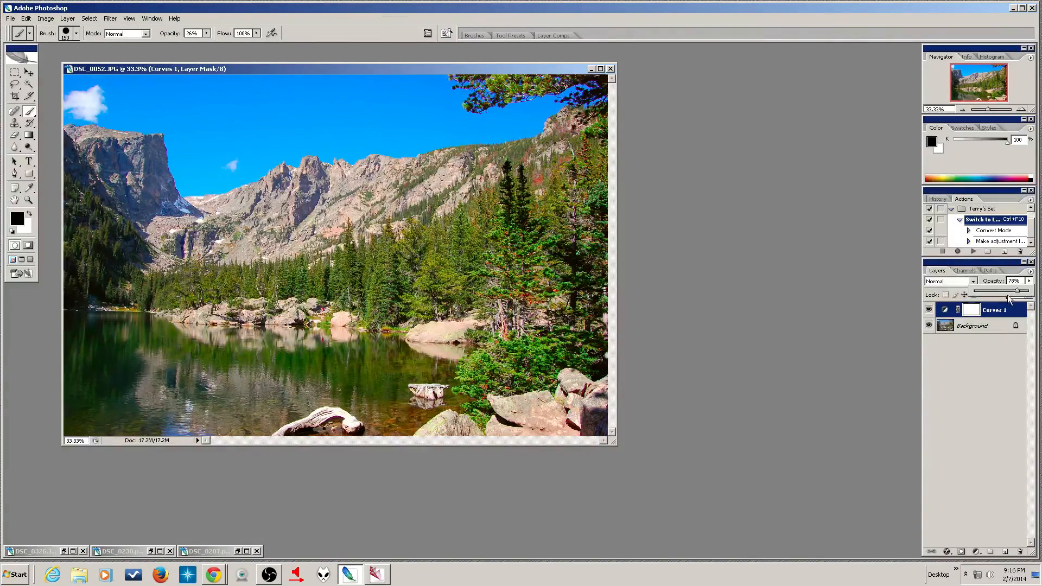
{"action": "left_click_drag", "start_coordinate": [1019, 292], "coordinate": [1018, 296]}
Try the Color blend mode on the Curves 1 layer and return it to Normal
{"action": "left_click", "coordinate": [938, 285]}
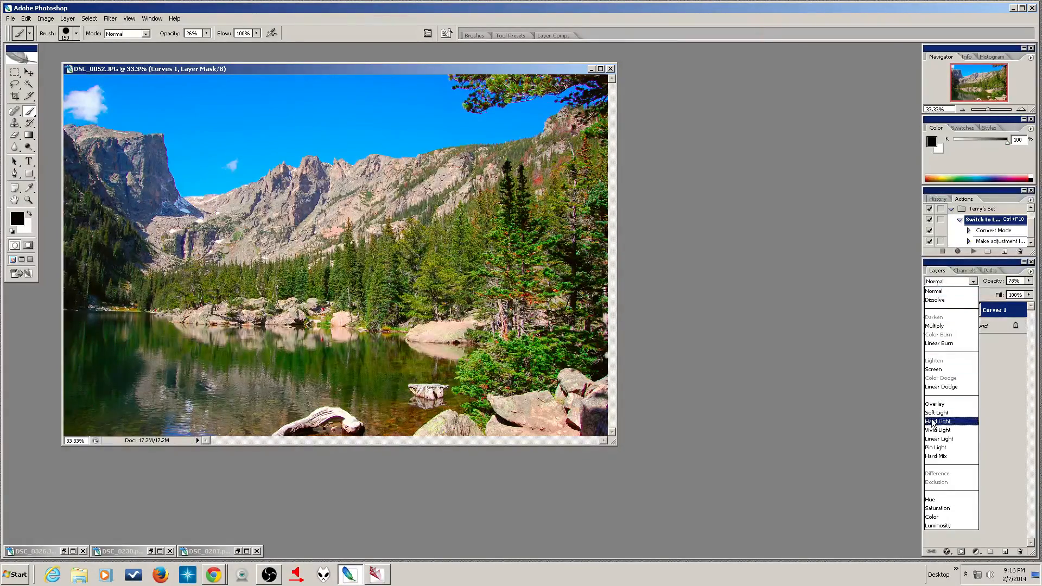
{"action": "left_click", "coordinate": [941, 517]}
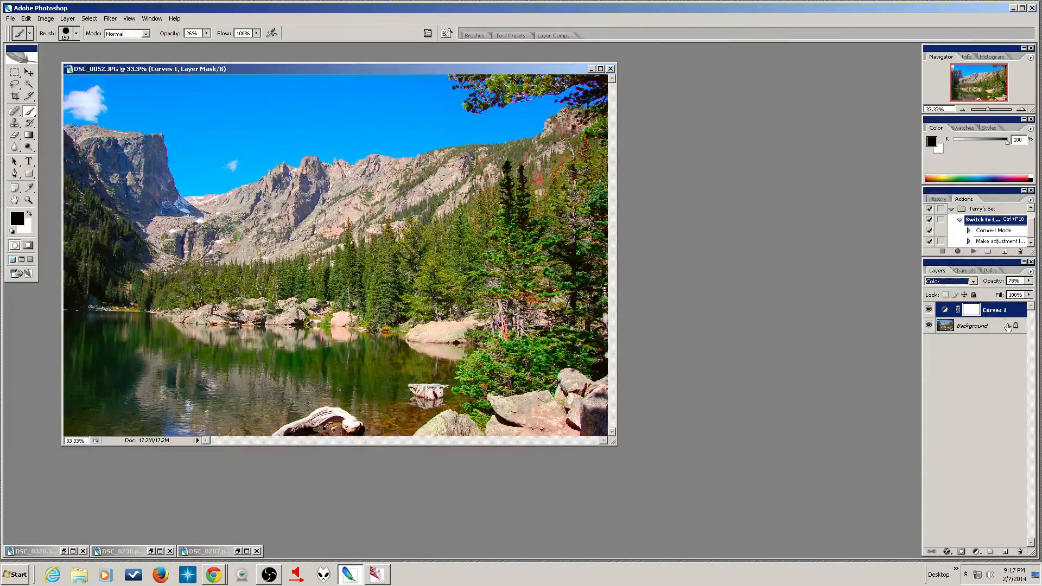
{"action": "left_click", "coordinate": [974, 282]}
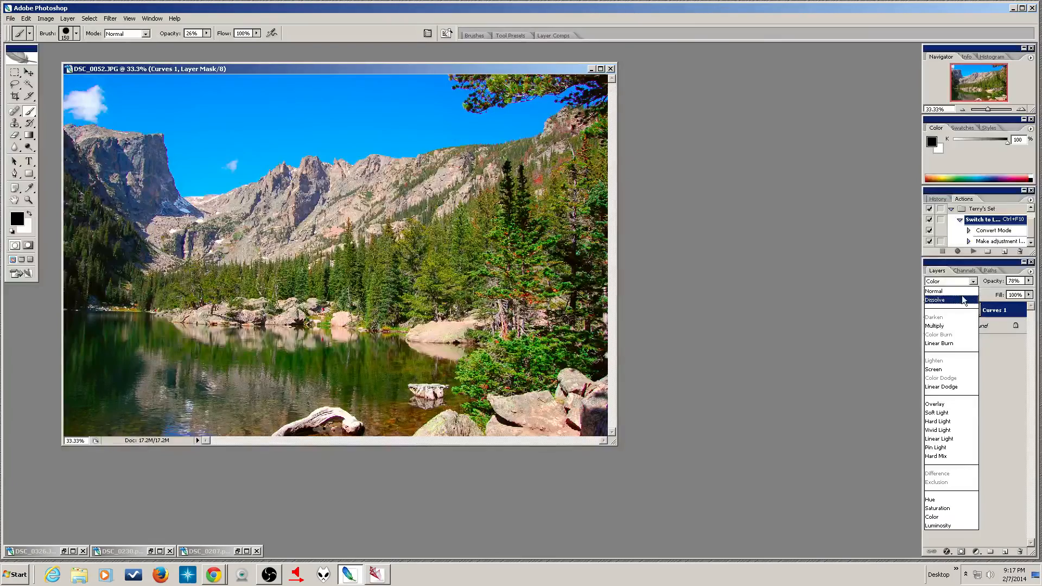
{"action": "left_click", "coordinate": [957, 294]}
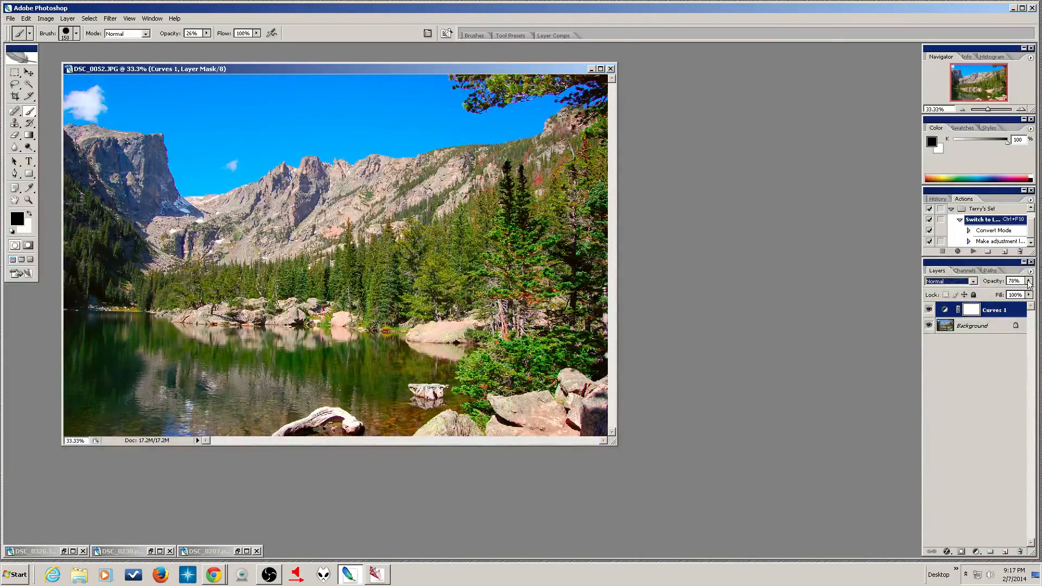
Try the Multiply and Overlay blend modes on the Curves 1 layer and return it to Normal
{"action": "left_click", "coordinate": [974, 281]}
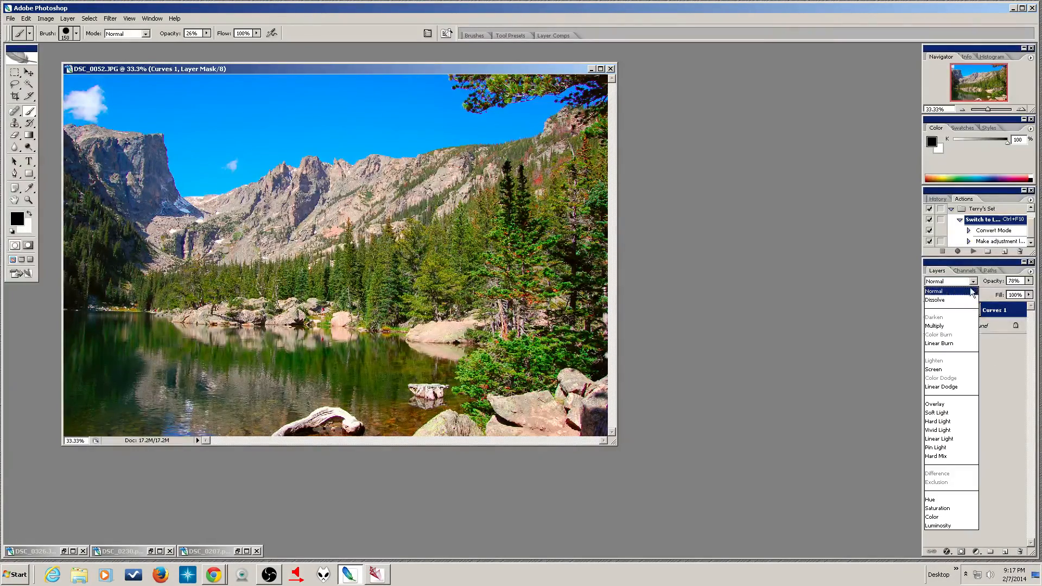
{"action": "left_click", "coordinate": [949, 327]}
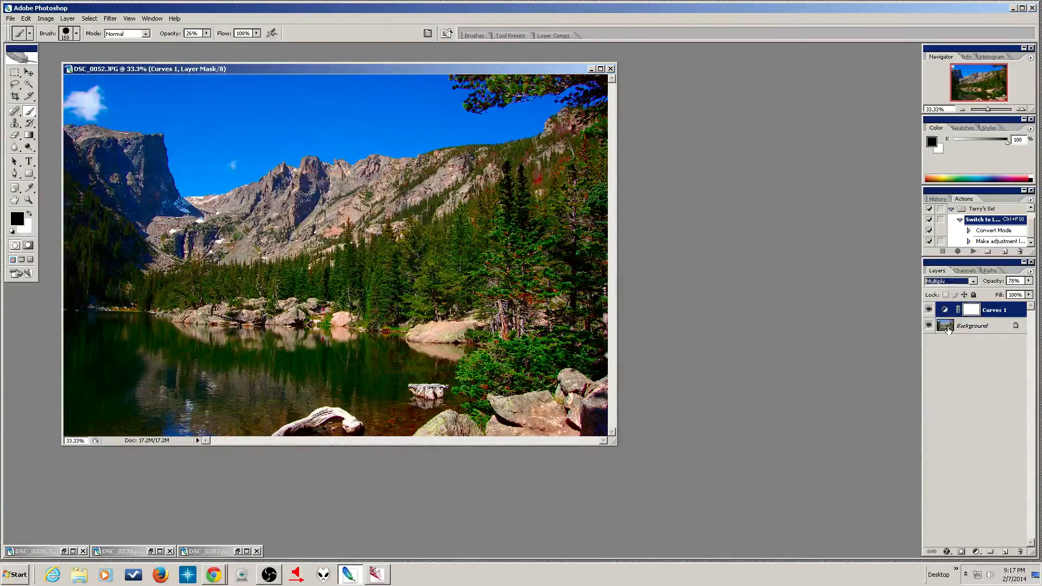
{"action": "left_click", "coordinate": [974, 281]}
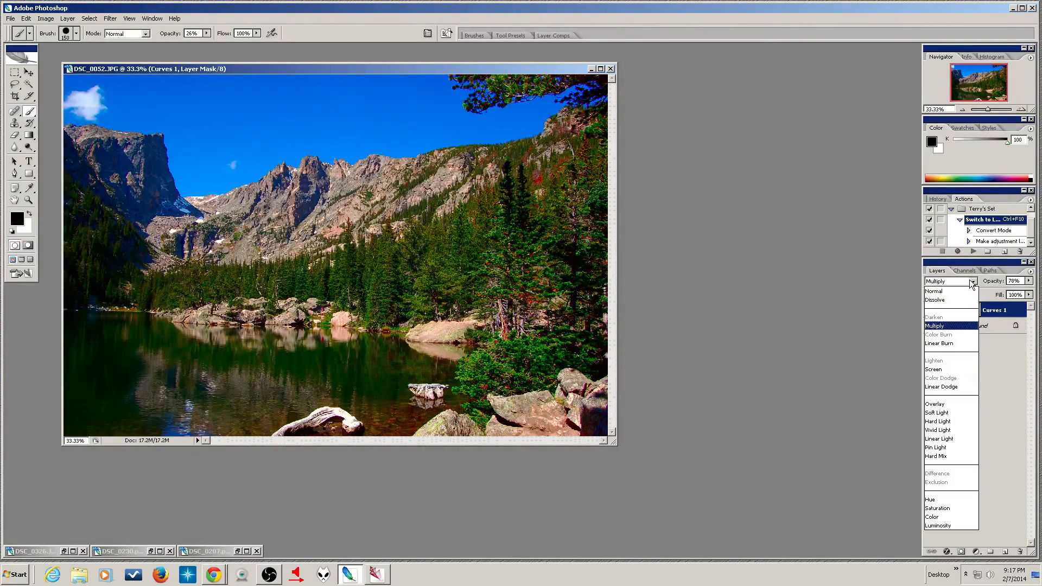
{"action": "left_click", "coordinate": [949, 404]}
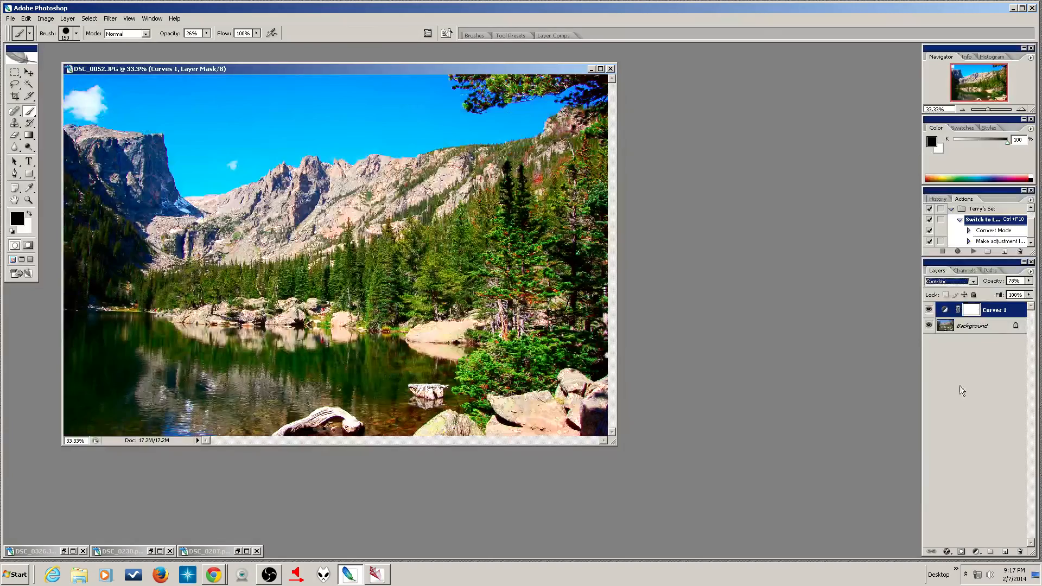
{"action": "left_click", "coordinate": [964, 283]}
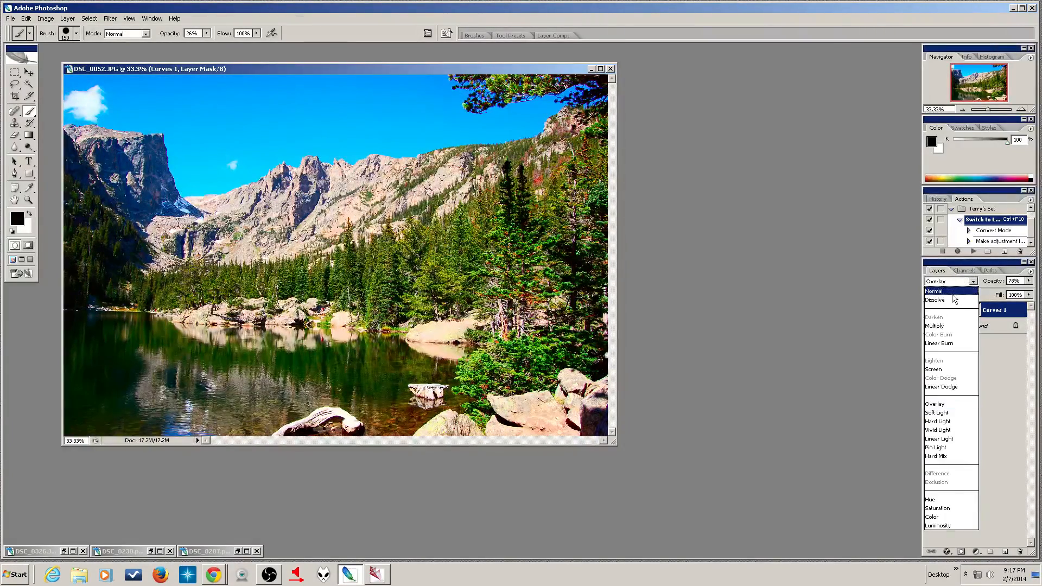
{"action": "left_click", "coordinate": [951, 291]}
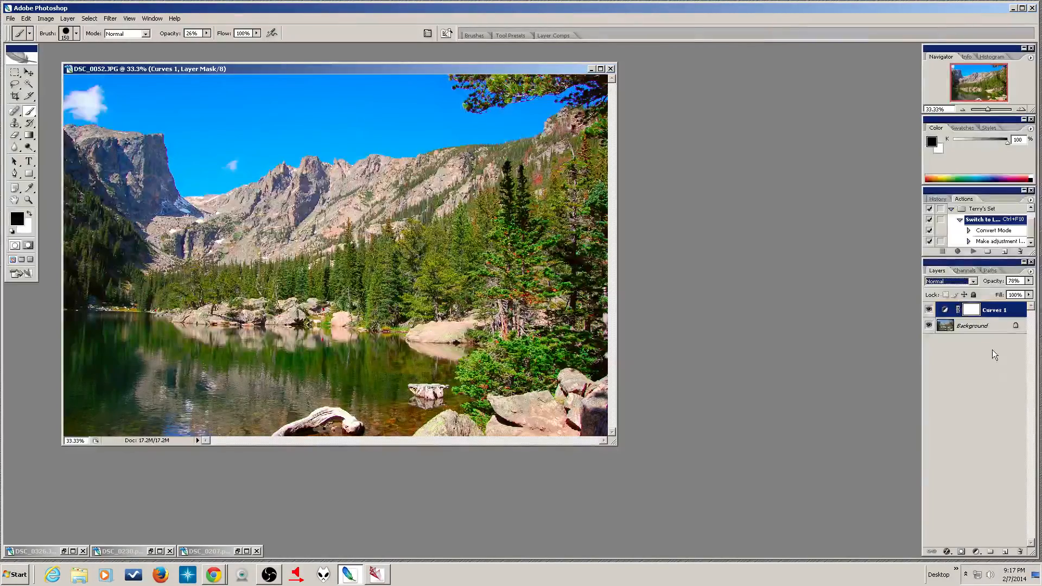
Set the Curves 1 layer's blend mode to Overlay and reduce its opacity to 49%
{"action": "left_click", "coordinate": [971, 283]}
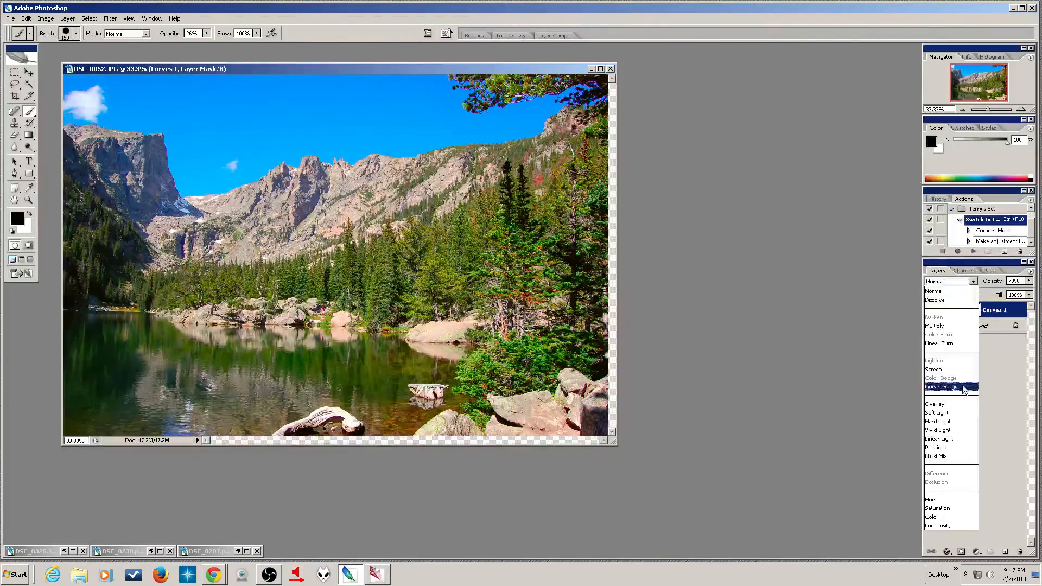
{"action": "left_click", "coordinate": [960, 405]}
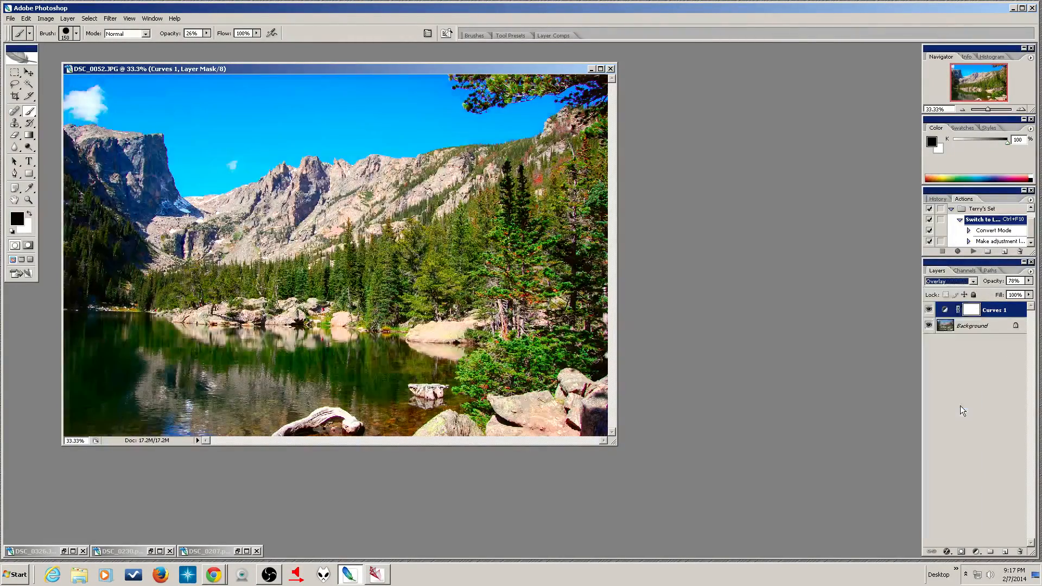
{"action": "left_click", "coordinate": [1030, 281]}
{"action": "left_click_drag", "start_coordinate": [1018, 291], "coordinate": [1002, 296]}
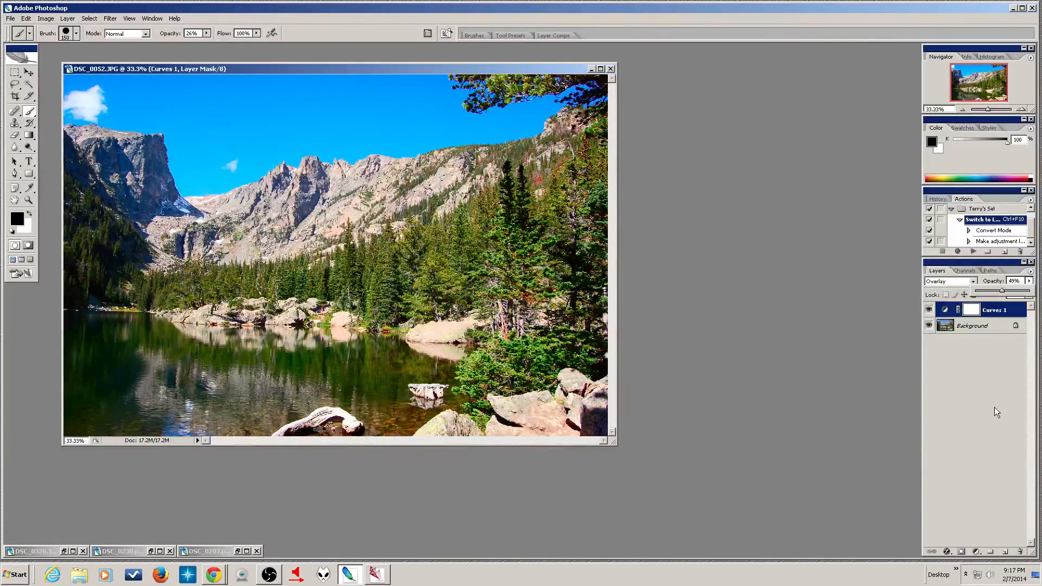
Compare the photo with and without the Curves 1 adjustment by toggling the layer's visibility
{"action": "left_click", "coordinate": [930, 310]}
{"action": "left_click", "coordinate": [930, 310]}
{"action": "left_click", "coordinate": [929, 310]}
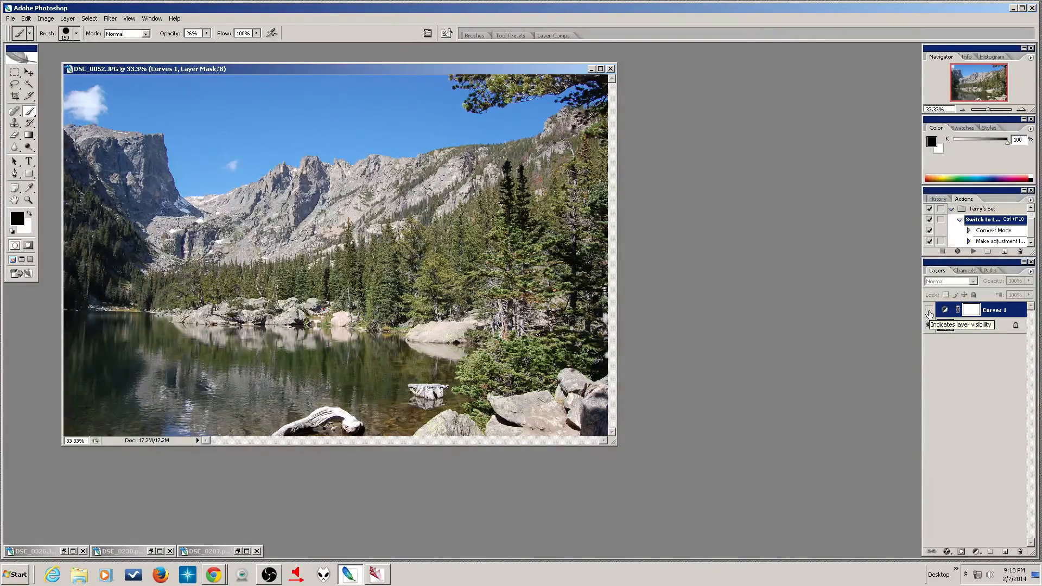
{"action": "left_click", "coordinate": [929, 311]}
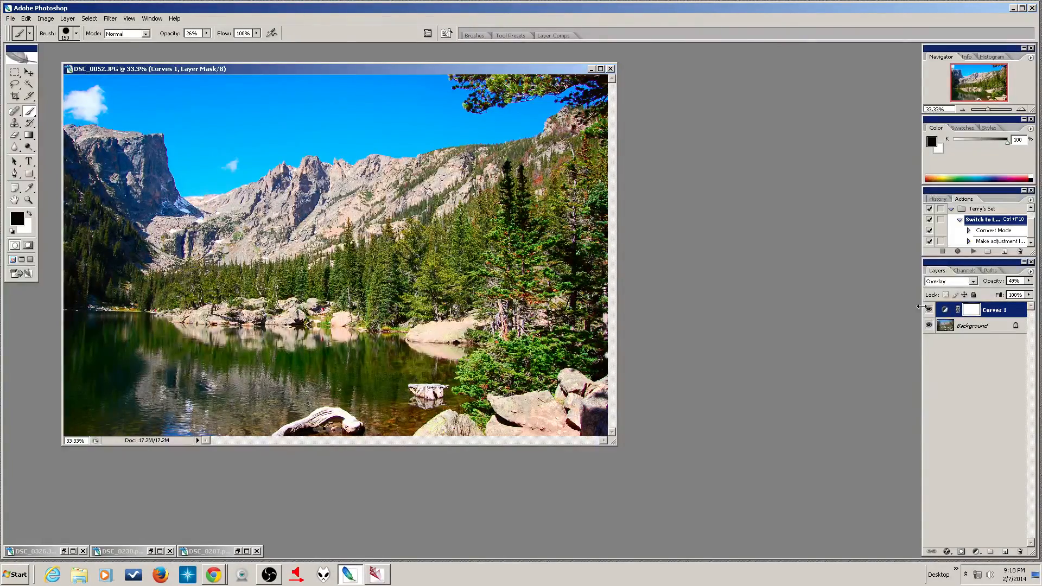
{"action": "left_click", "coordinate": [929, 311]}
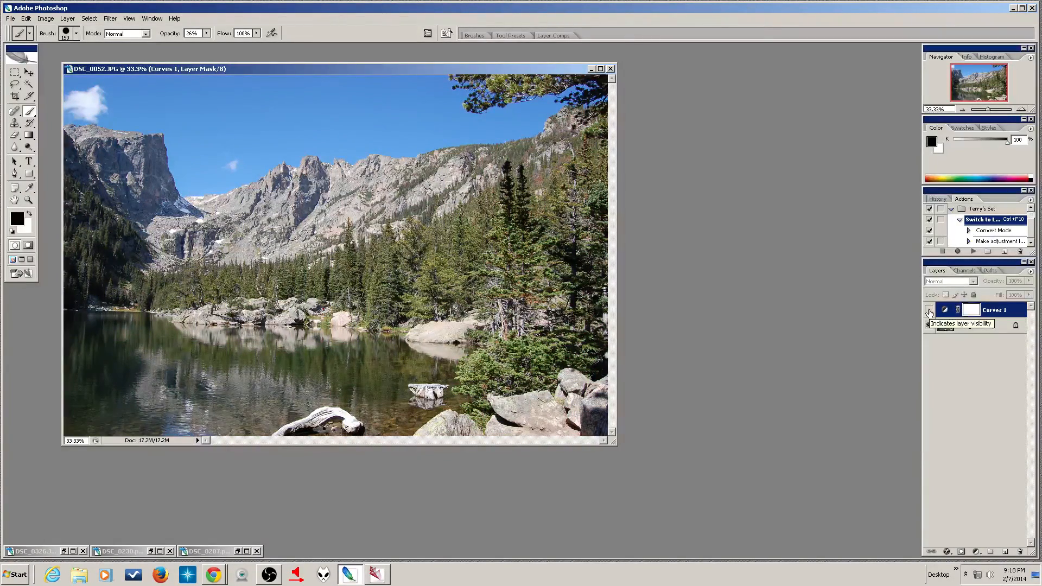
{"action": "left_click", "coordinate": [930, 310]}
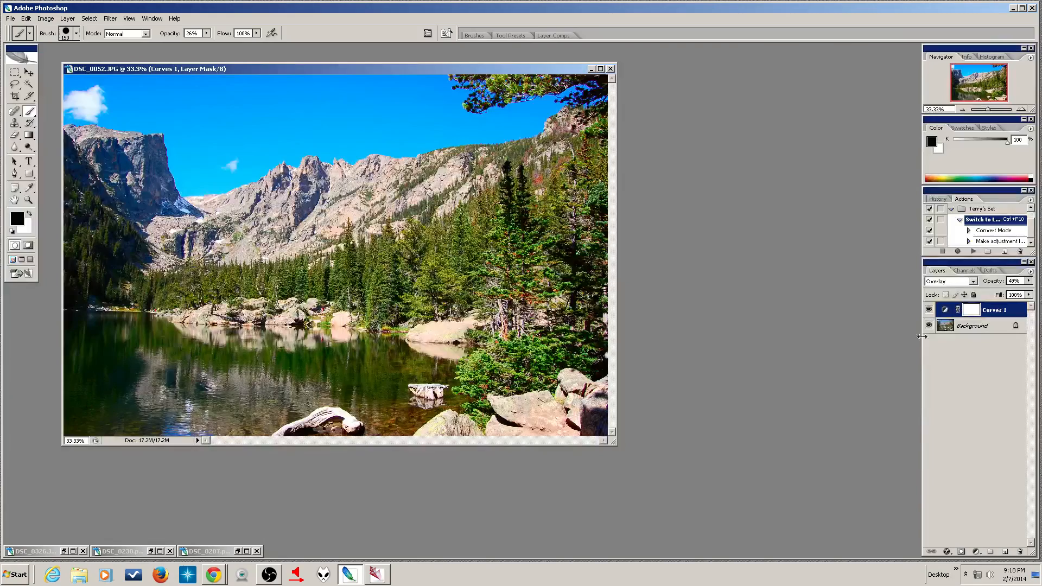
Resume recording the Lab conversion action after its adjustment layer step and add a second Curves adjustment layer with unchanged curves
{"action": "left_click", "coordinate": [982, 242]}
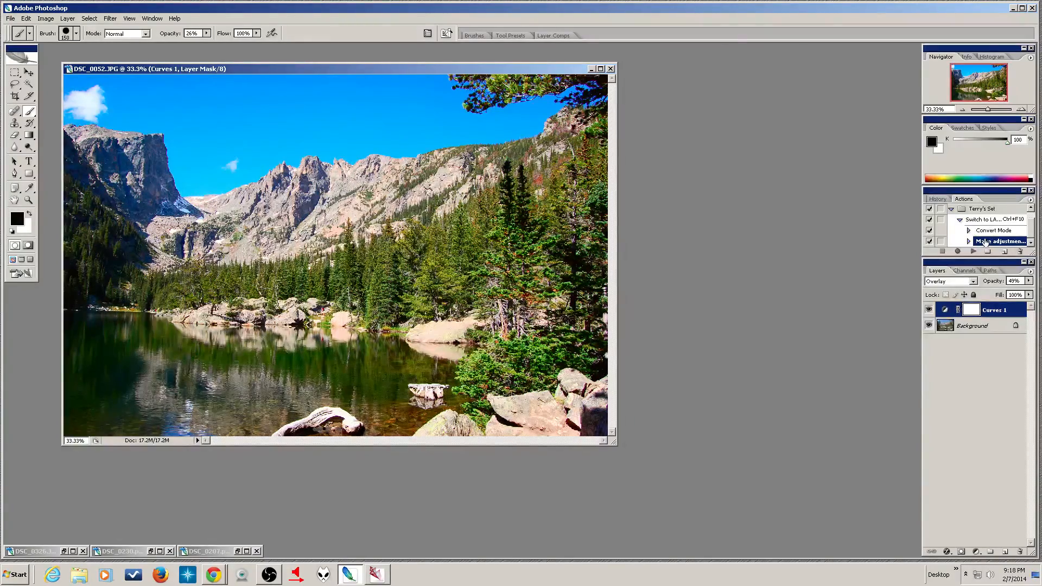
{"action": "left_click", "coordinate": [959, 252]}
{"action": "left_click", "coordinate": [976, 552]}
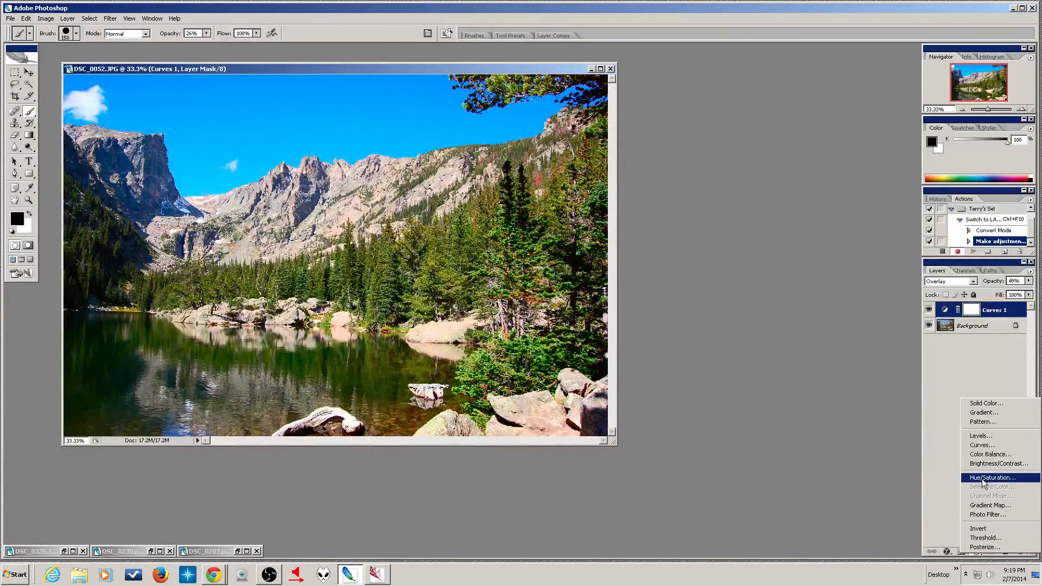
{"action": "left_click", "coordinate": [984, 446]}
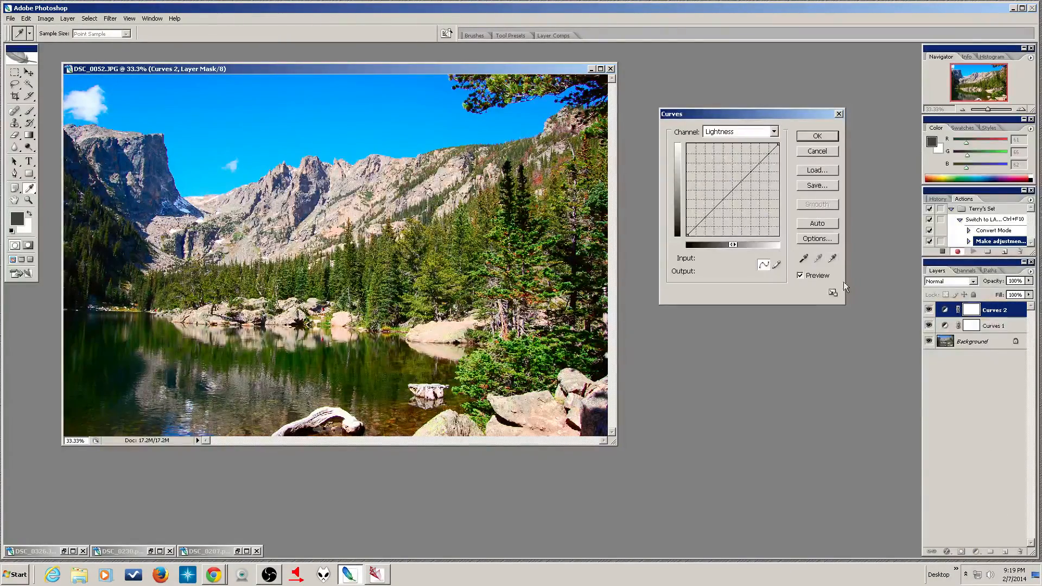
{"action": "left_click", "coordinate": [819, 138]}
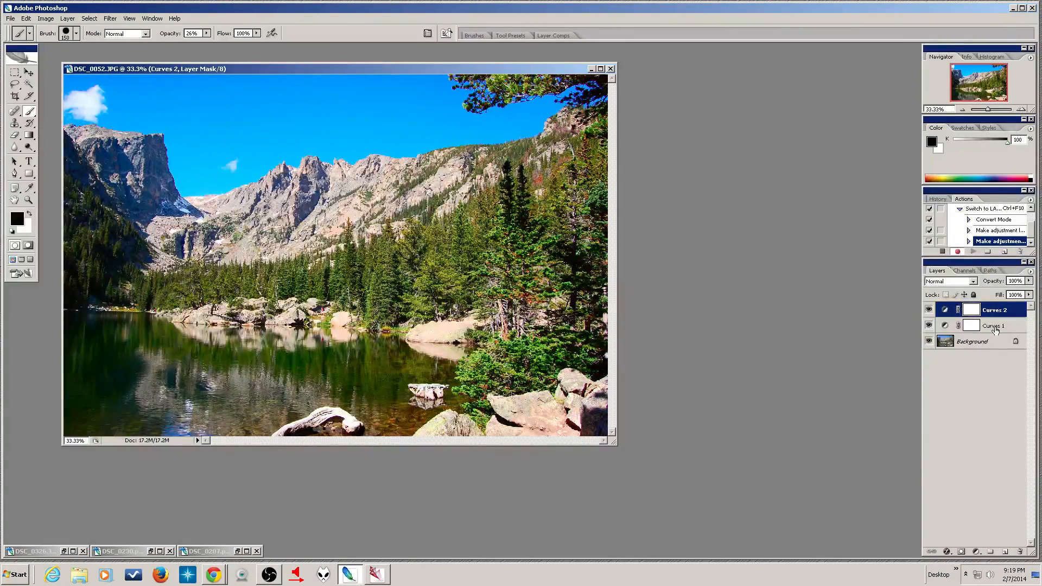
Rename the Curves 1 layer as A/B while the action is recording
{"action": "left_click", "coordinate": [995, 330]}
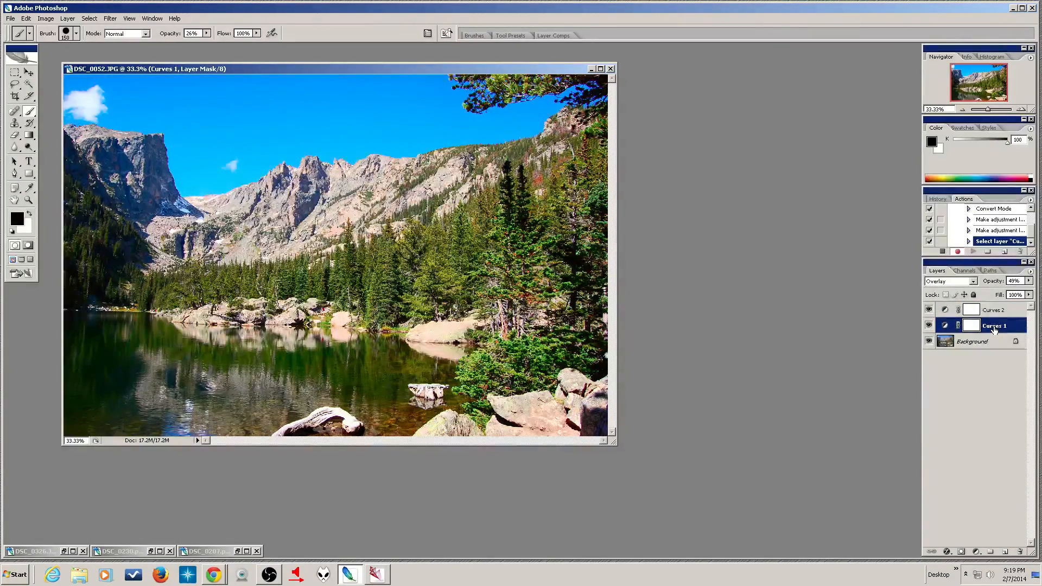
{"action": "double_click", "coordinate": [995, 328]}
{"action": "type", "text": "A/B"}
{"action": "key", "text": "Return"}
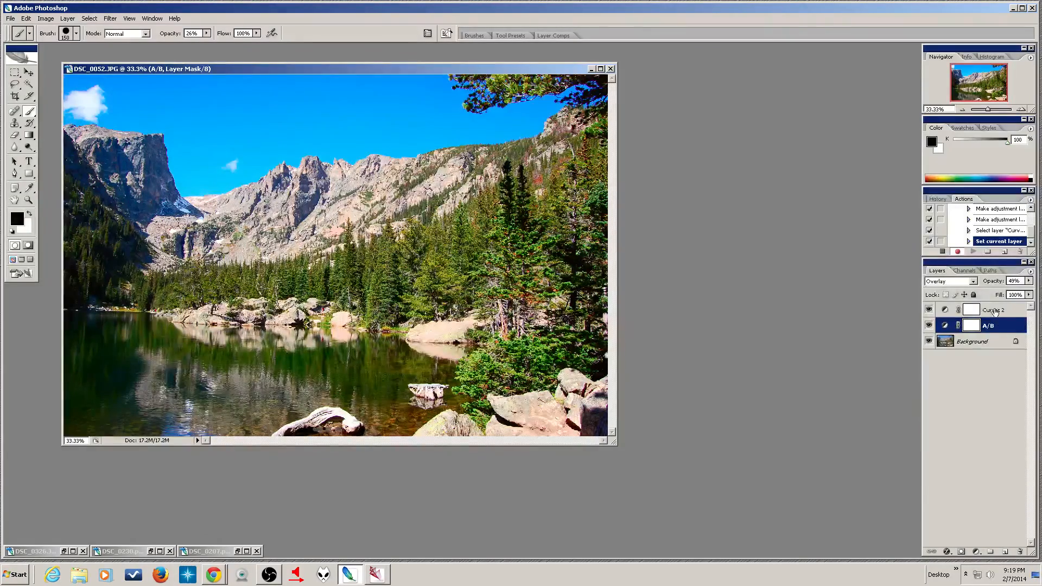
Rename the Curves 2 layer as Luminosity and stop recording the action
{"action": "double_click", "coordinate": [995, 309]}
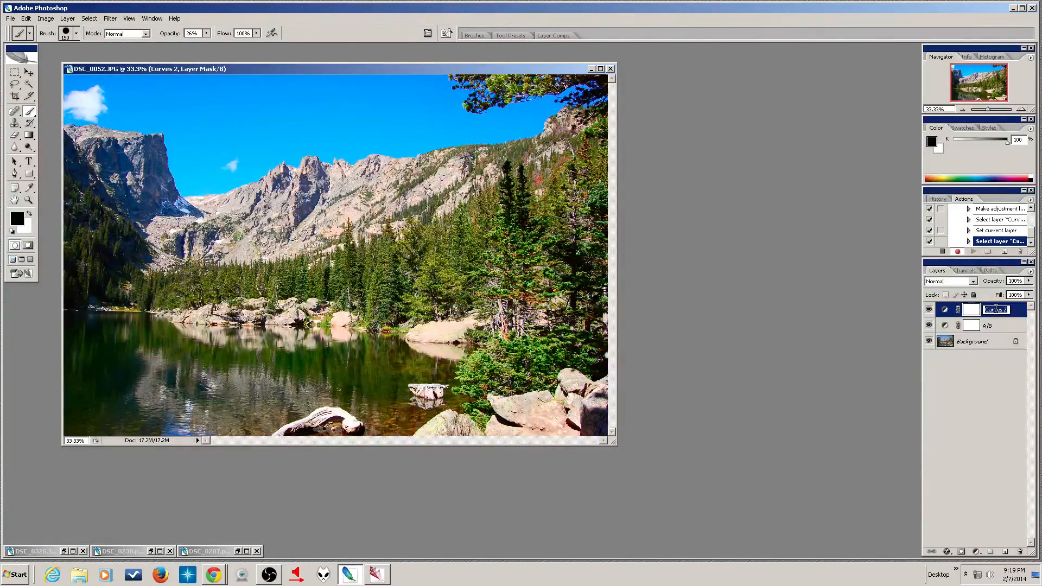
{"action": "type", "text": "Luminosity"}
{"action": "key", "text": "Return"}
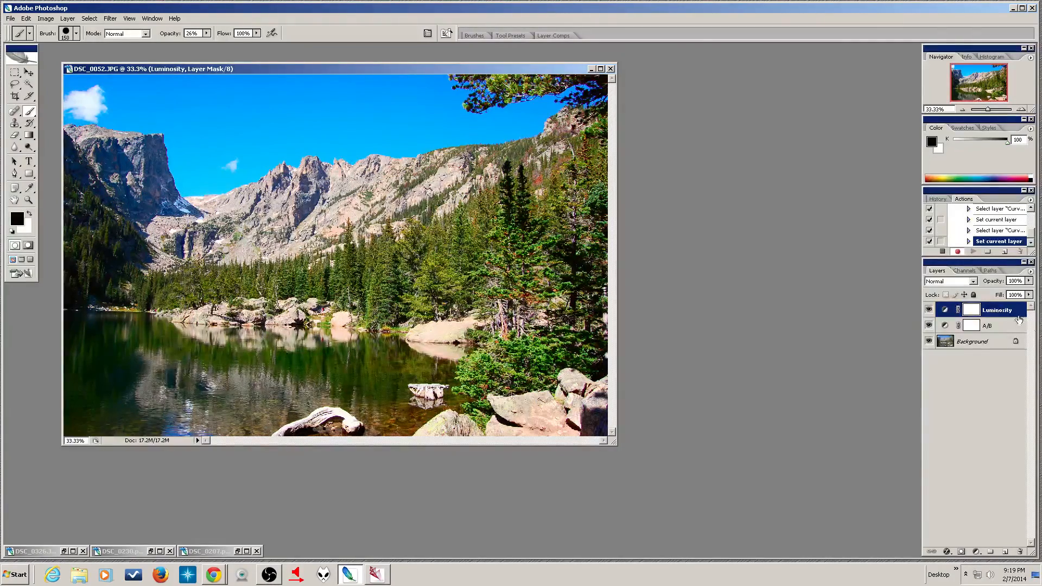
{"action": "left_click", "coordinate": [942, 253]}
Close DSC_0052.JPG and save its changes, accepting the save options
{"action": "left_click", "coordinate": [611, 69]}
{"action": "left_click", "coordinate": [479, 218]}
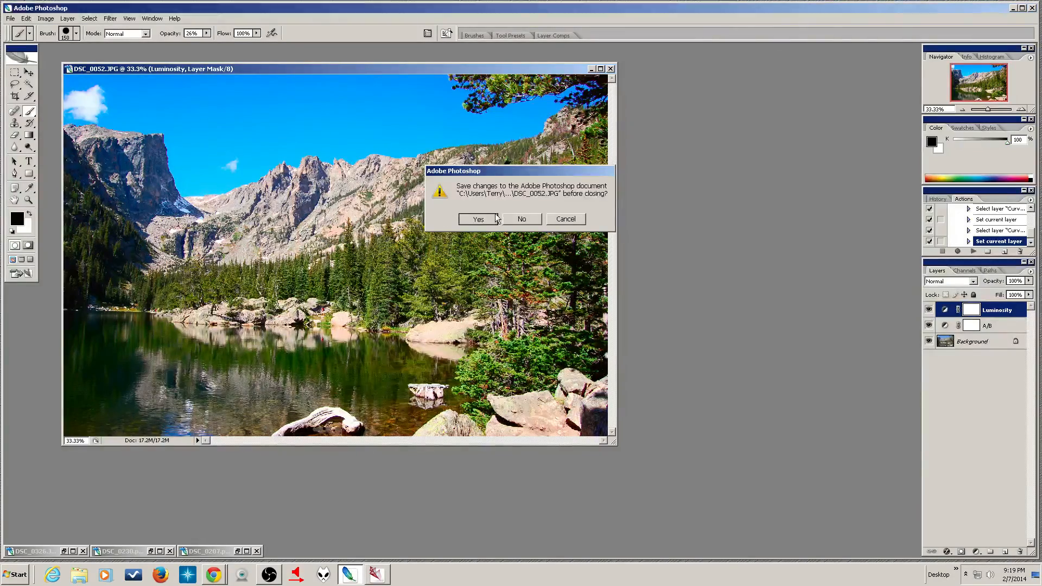
{"action": "left_click", "coordinate": [665, 360]}
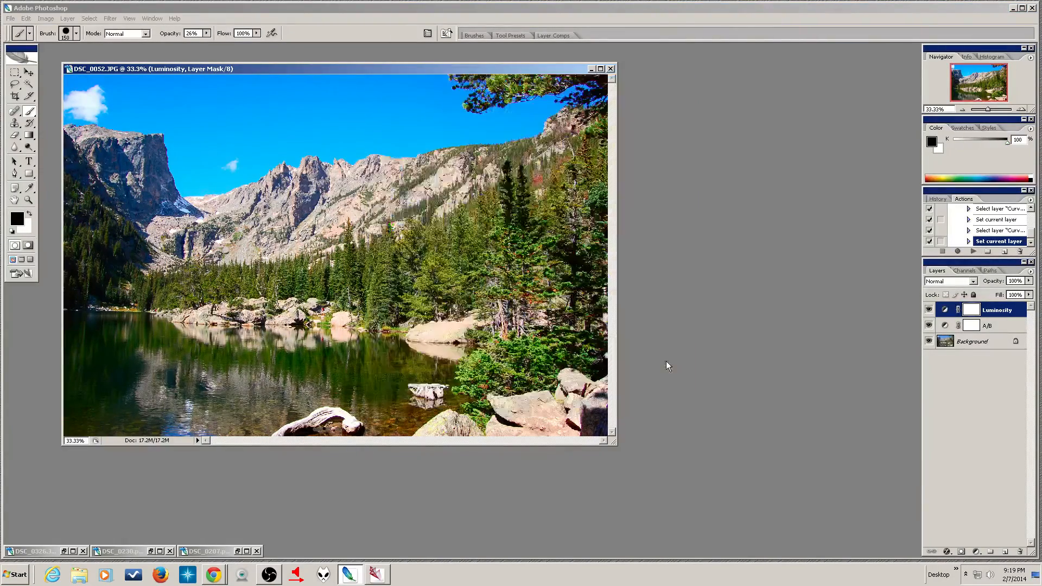
{"action": "left_click", "coordinate": [637, 187]}
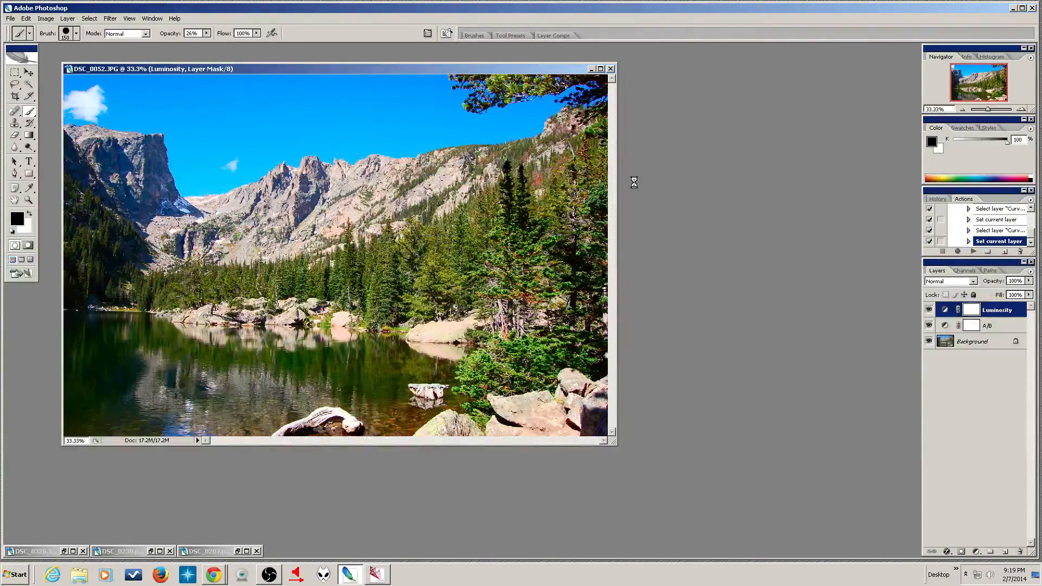
Switch to Adobe Bridge and open DSC_0246.JPG in Photoshop
{"action": "left_click", "coordinate": [381, 579]}
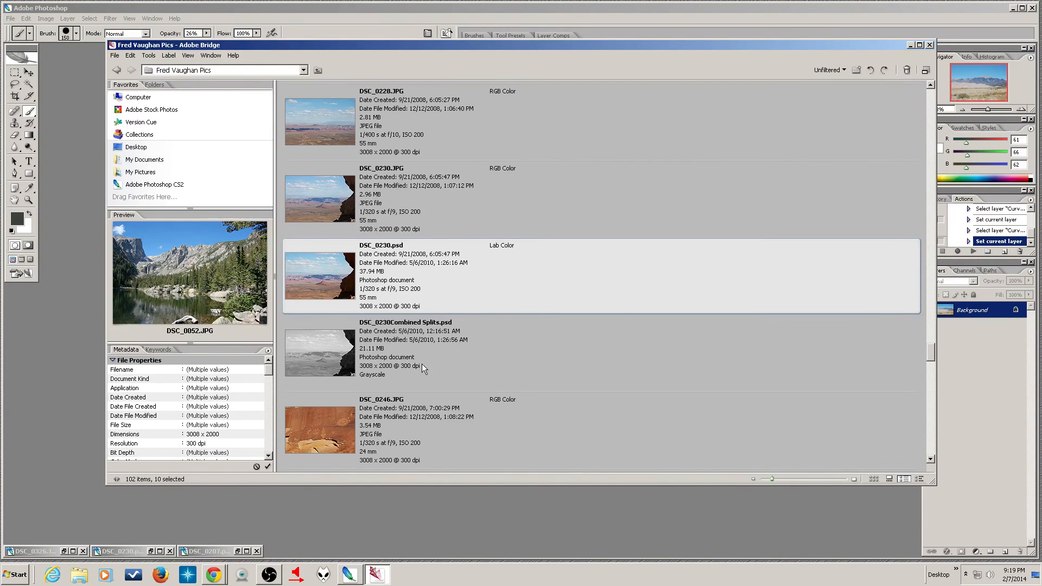
{"action": "left_click", "coordinate": [402, 424]}
{"action": "double_click", "coordinate": [402, 425]}
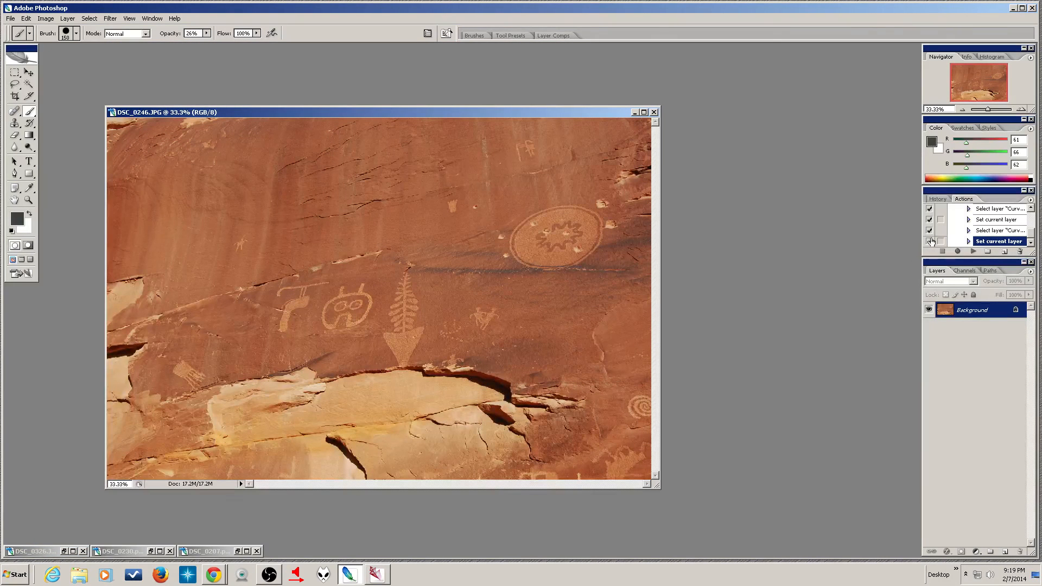
Play the complete recorded Lab conversion action on DSC_0246.JPG to add the A/B and Luminosity Curves layers
{"action": "left_click_drag", "start_coordinate": [1033, 233], "coordinate": [1032, 224]}
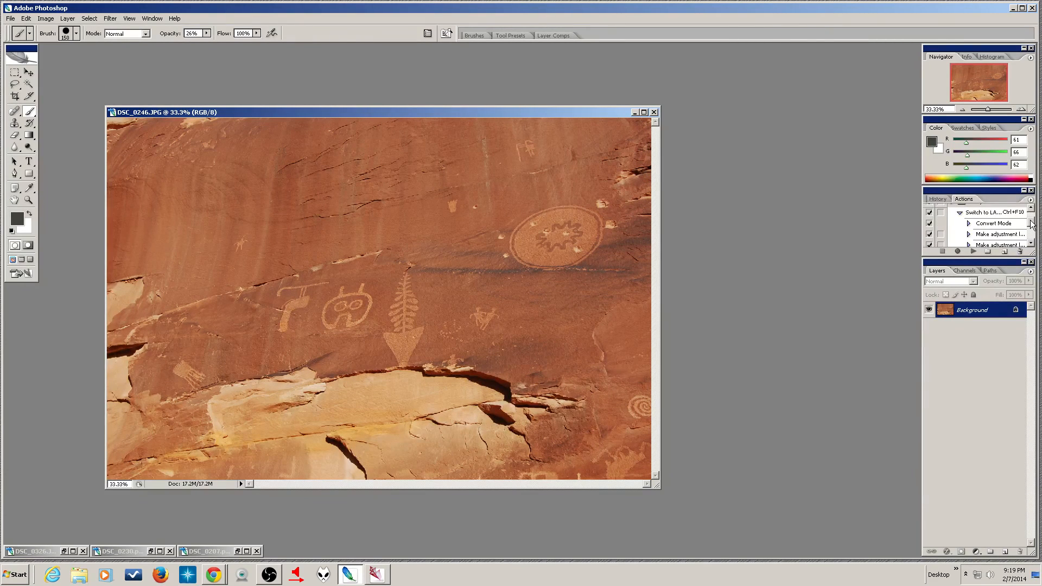
{"action": "left_click", "coordinate": [1009, 213]}
{"action": "left_click", "coordinate": [970, 252]}
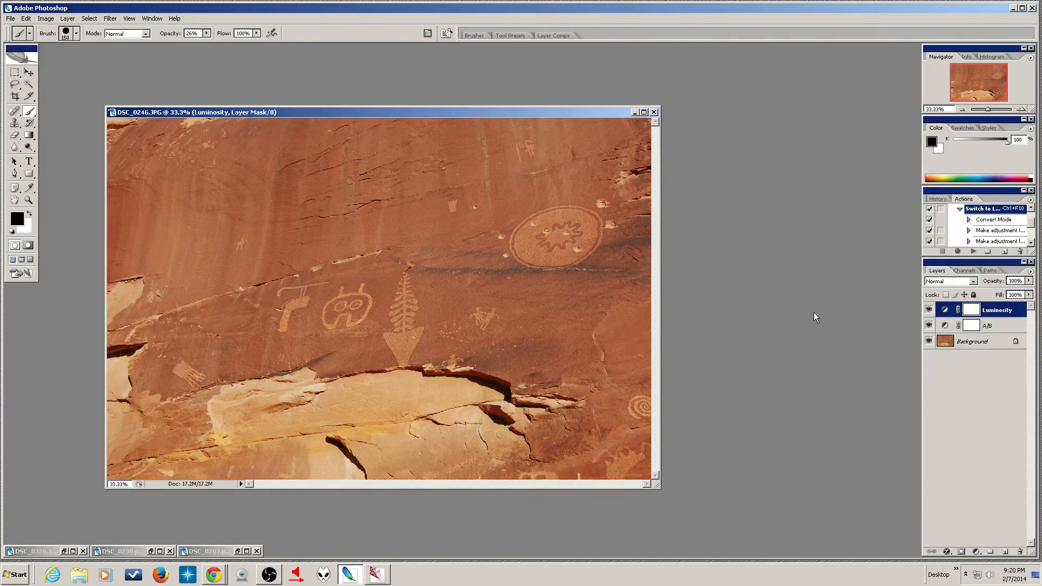
Steepen the A/B layer's a curve by moving its lower endpoint to input -107 and its upper endpoint to input 100, and apply it
{"action": "left_click", "coordinate": [994, 327]}
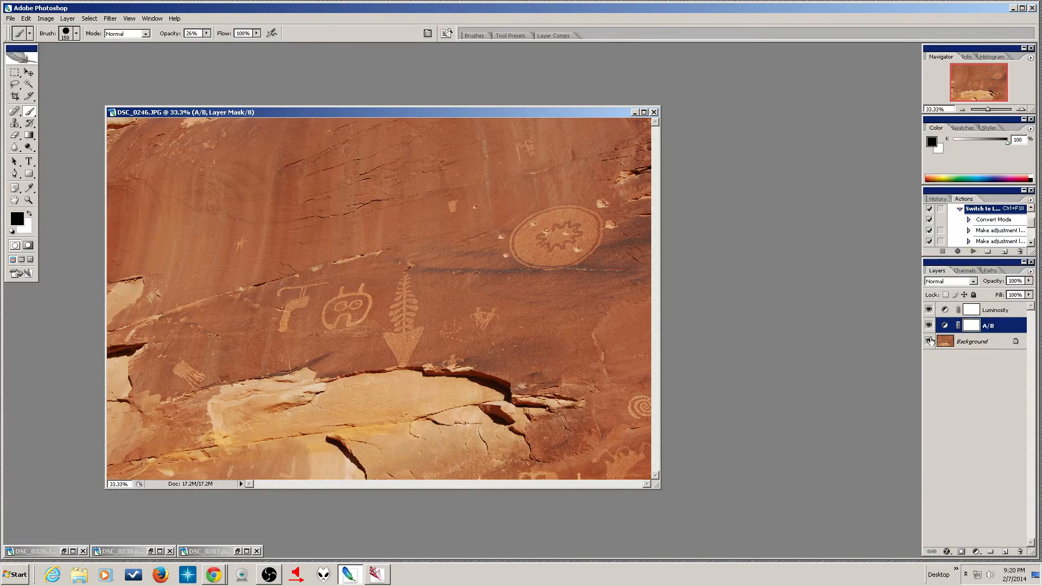
{"action": "double_click", "coordinate": [945, 326]}
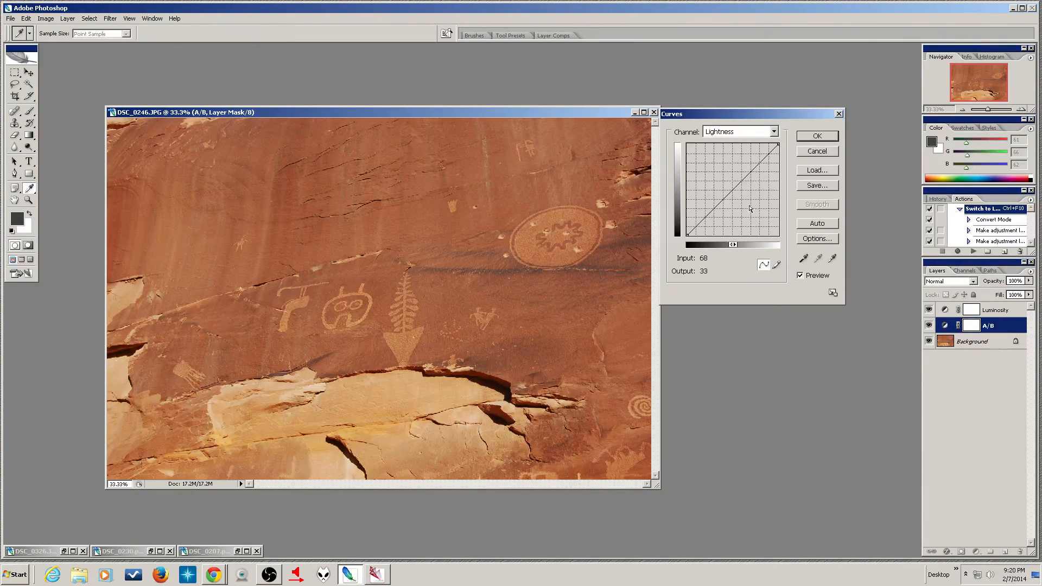
{"action": "left_click", "coordinate": [743, 133]}
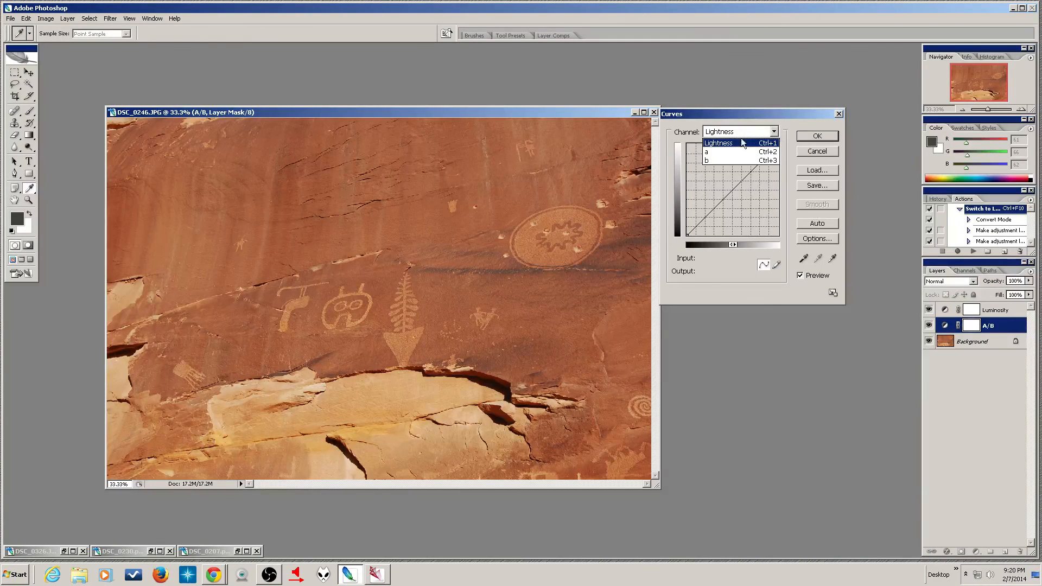
{"action": "left_click", "coordinate": [742, 153]}
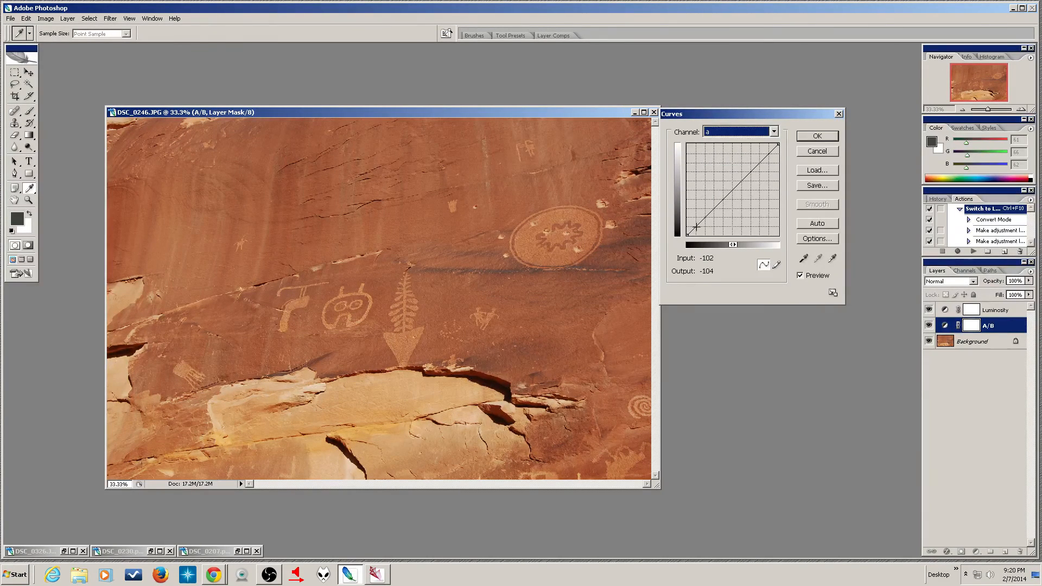
{"action": "left_click_drag", "start_coordinate": [690, 234], "coordinate": [695, 236]}
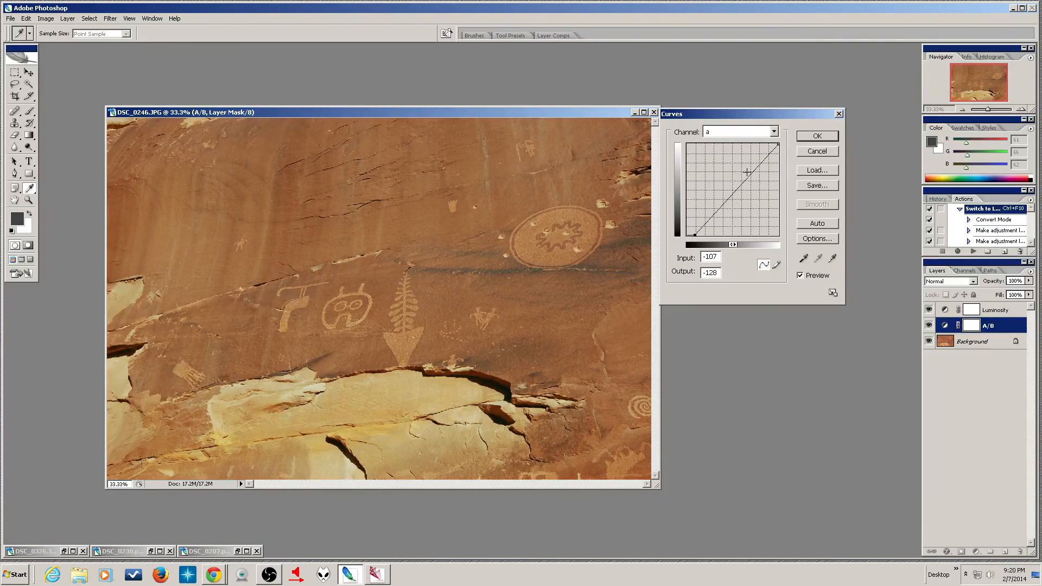
{"action": "left_click_drag", "start_coordinate": [779, 144], "coordinate": [768, 143]}
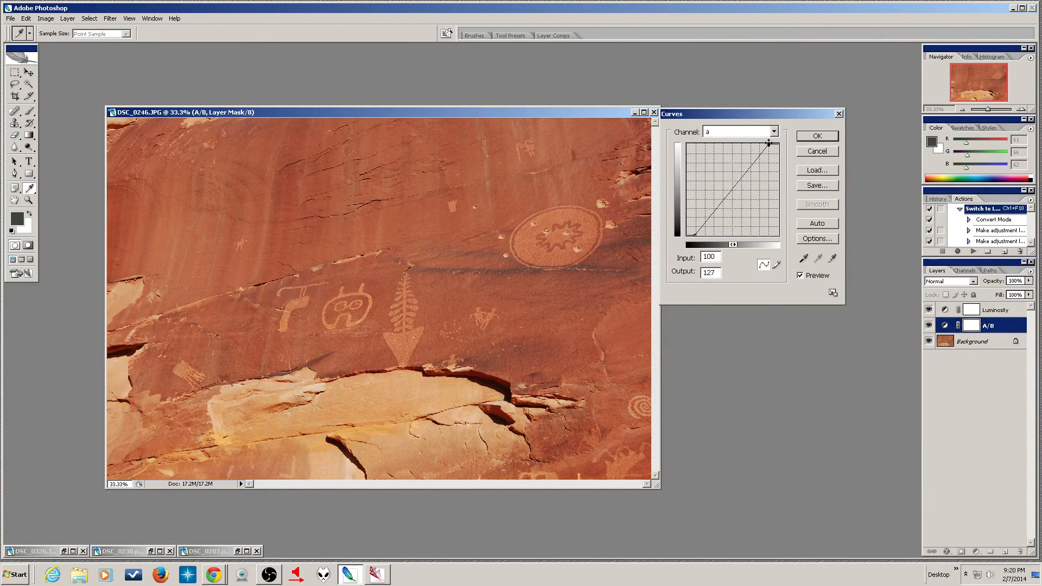
{"action": "left_click", "coordinate": [817, 136]}
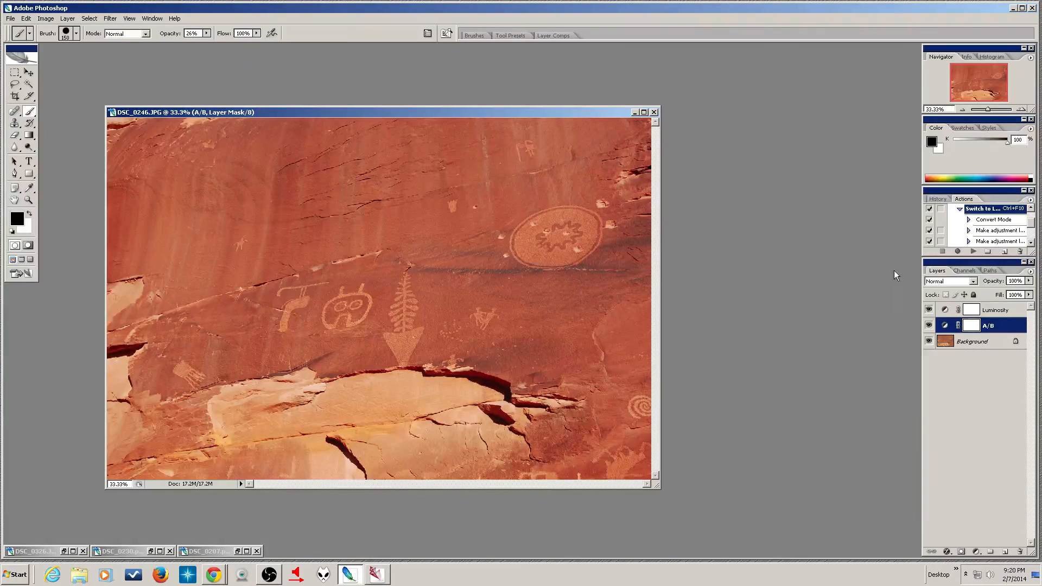